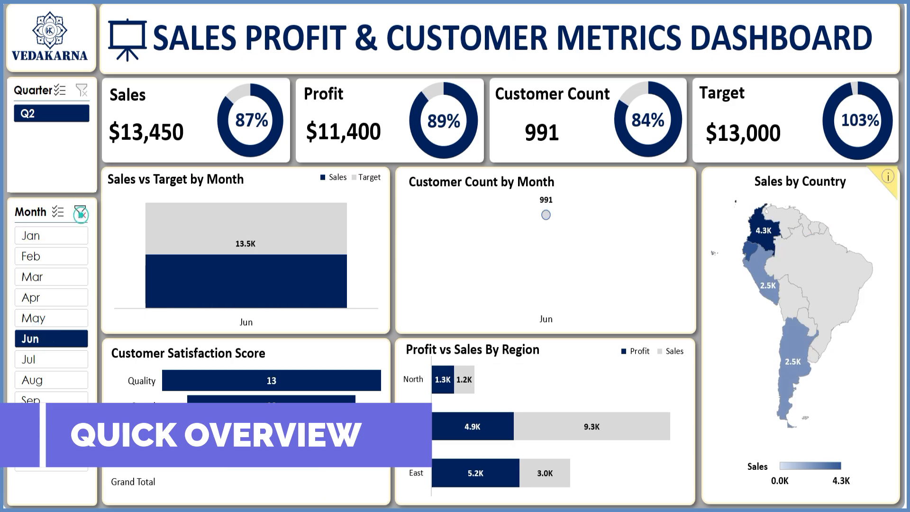
Filter the dashboard by single months with the Month slicer and clear the filter each time.
left_click(51, 415)
left_click(82, 217)
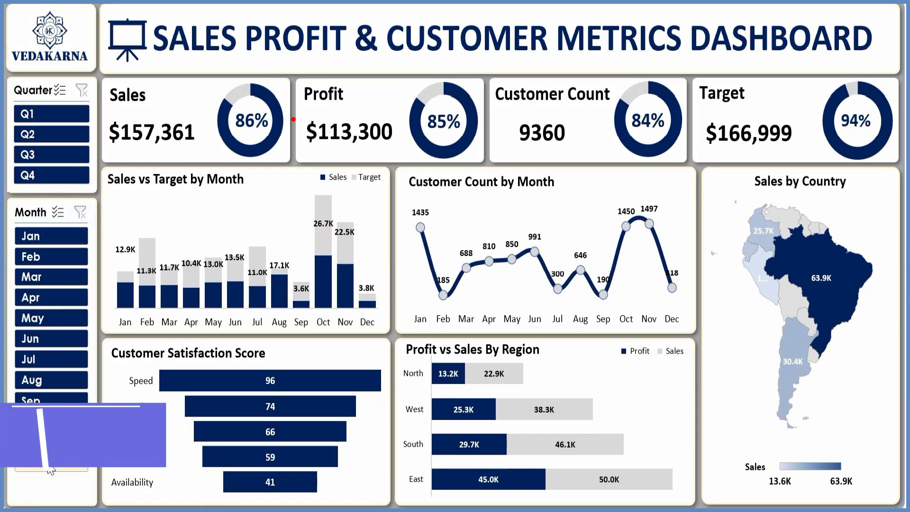
left_click(52, 463)
left_click(81, 216)
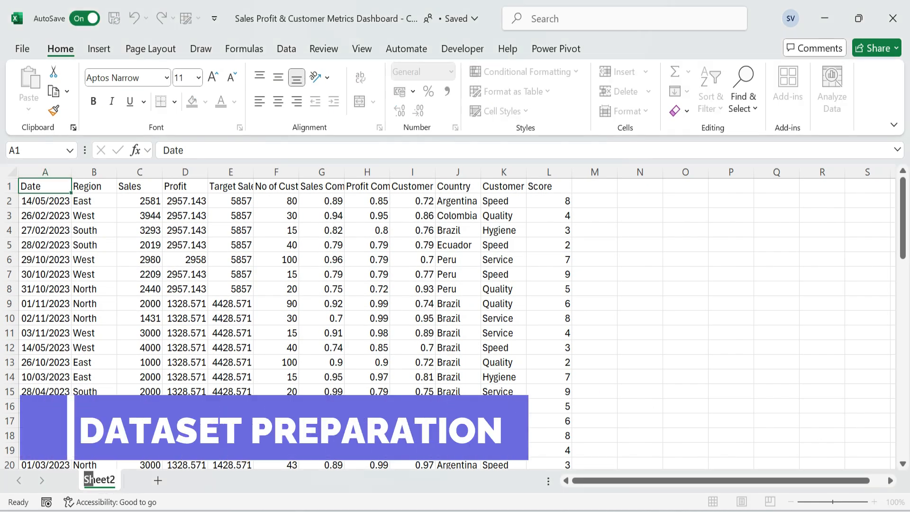
Rename the dataset sheet as Data.
type("Data")
key("Return")
key("Down")
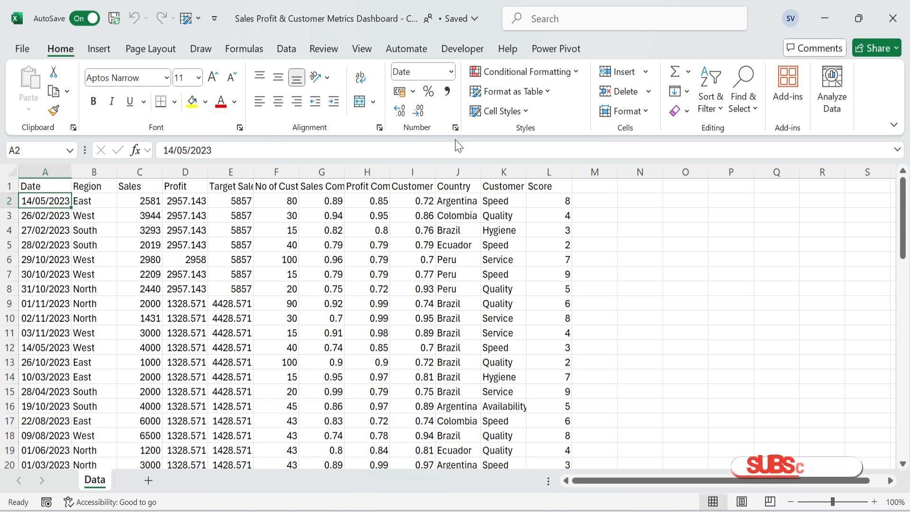
Format the range A1:L64 as a table with headers, using the blue style in the first row of the Medium group.
left_click(544, 91)
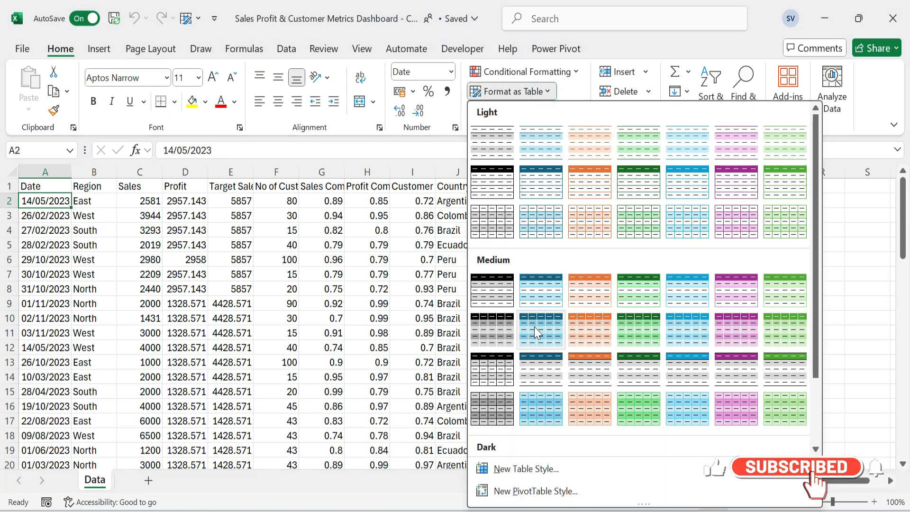
left_click(540, 293)
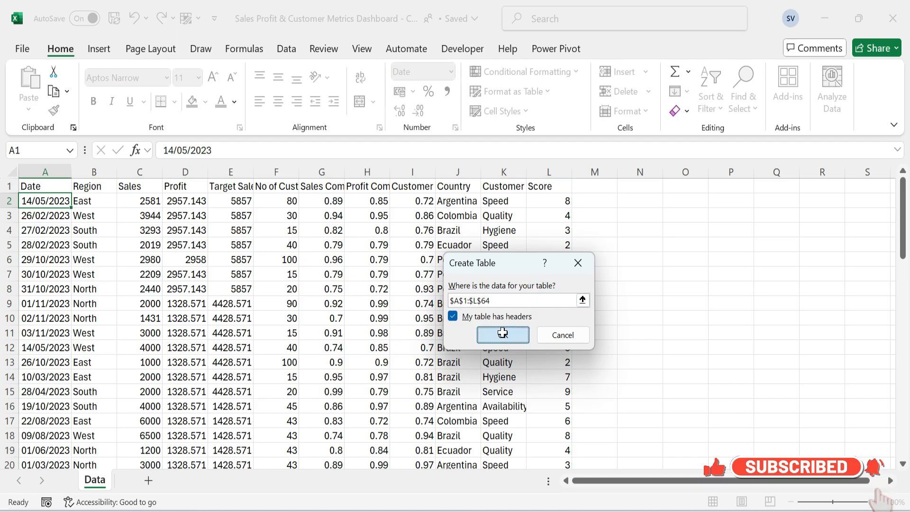
left_click(502, 334)
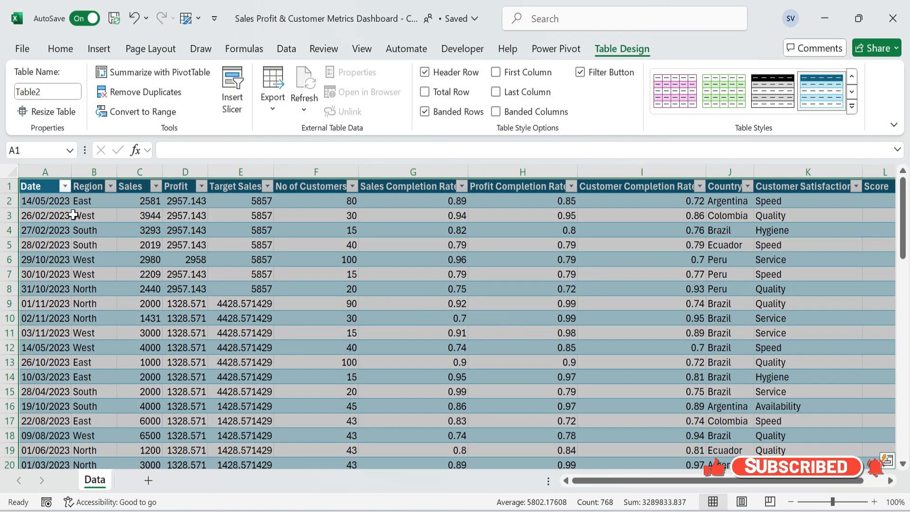
Format all Sales, Profit and Target Sales values with comma style and no decimals.
left_click(152, 201)
left_click_drag(155, 202, 263, 204)
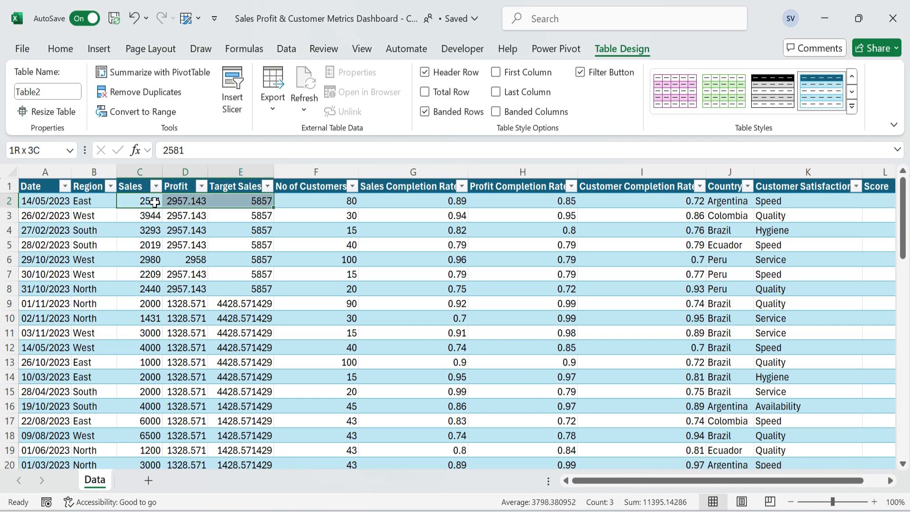
key("ctrl+shift+Down")
scroll(264, 205, "up", 15)
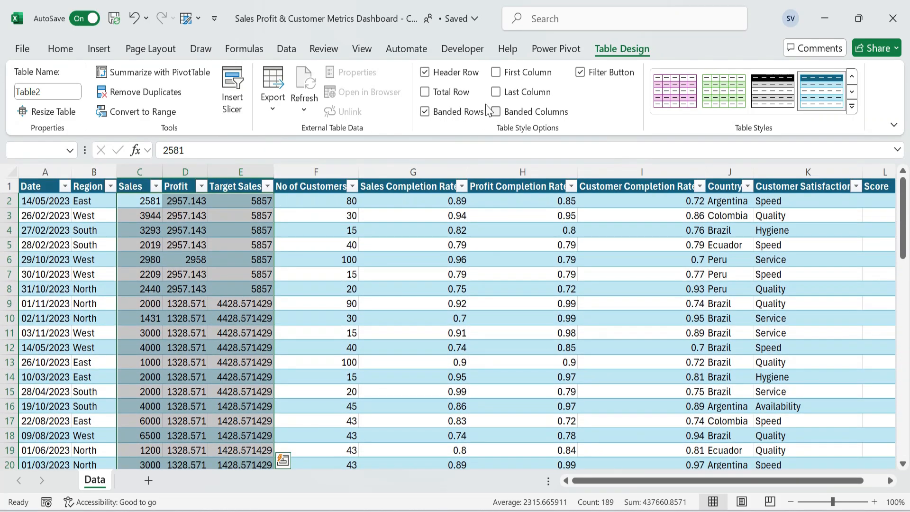
left_click(61, 48)
left_click(448, 99)
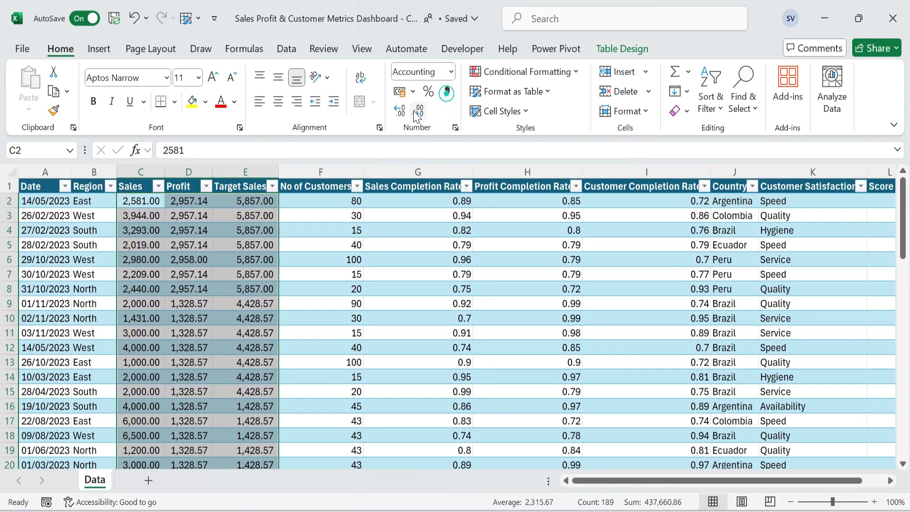
double_click(417, 111)
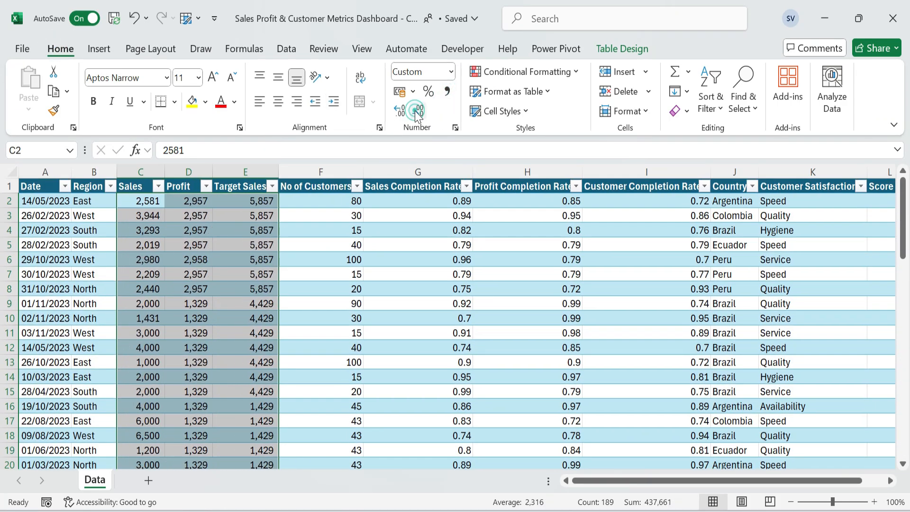
Autofit the width of the Date column so its dates fit.
left_click(246, 188)
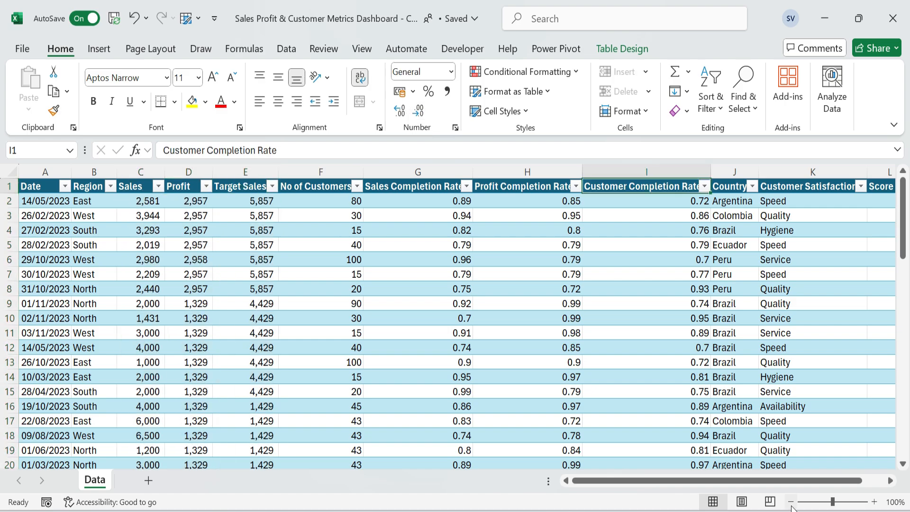
left_click(790, 502)
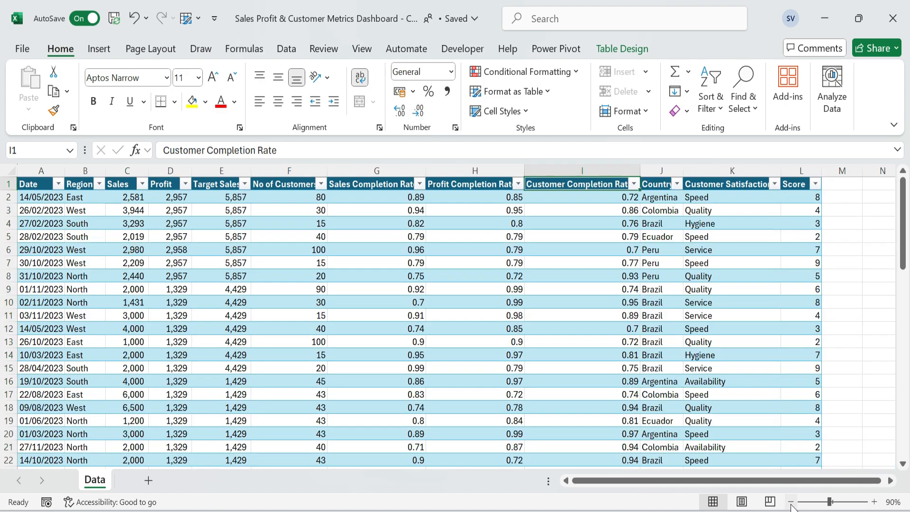
left_click(790, 503)
left_click(618, 252)
key("ctrl+Home")
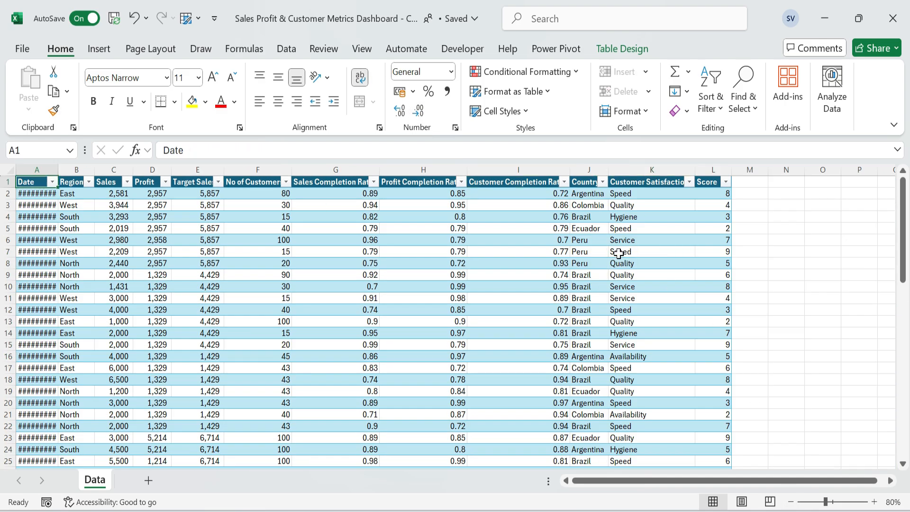
key("ctrl+shift+Down")
key("alt+o")
key("c")
key("a")
key("ctrl+Home")
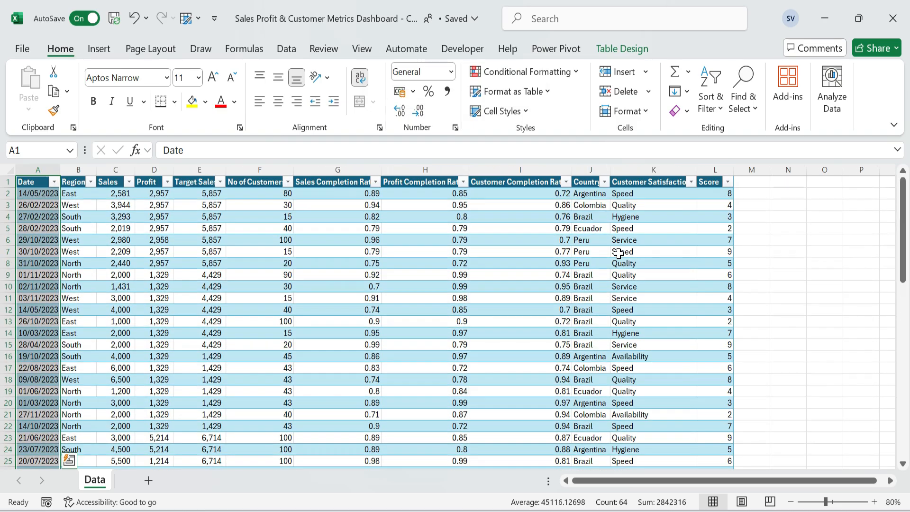
Turn off the gridlines on the Data sheet.
key("ctrl+Right")
key("Right")
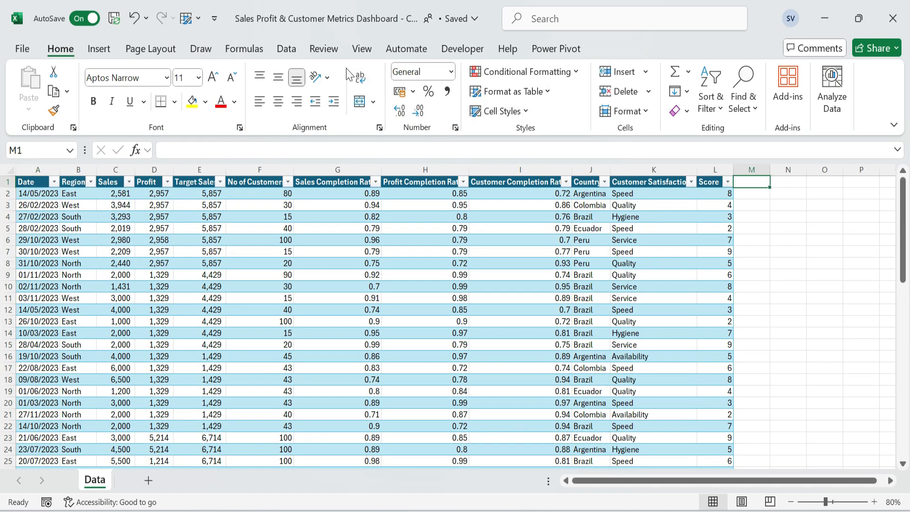
left_click(362, 49)
left_click(316, 91)
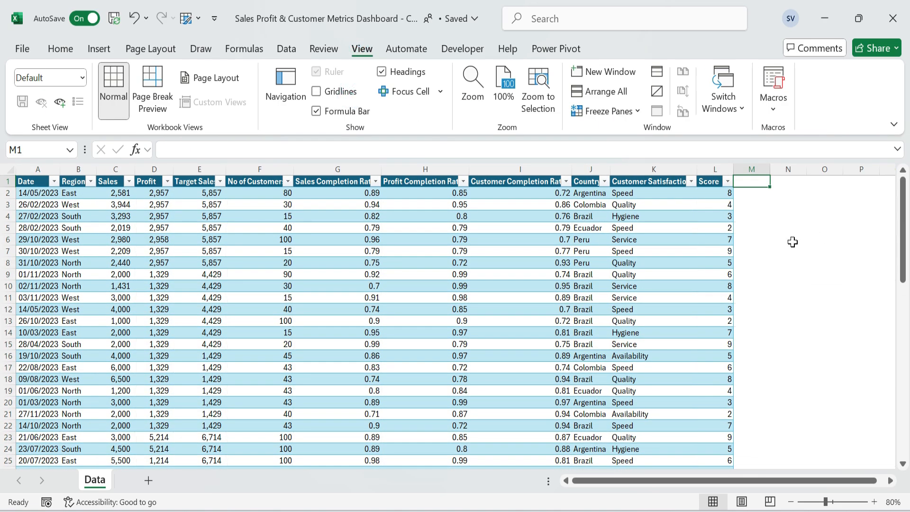
Add a new table column headed Month in cell M1, directly after Score.
left_click(749, 232)
key("ctrl+Up")
type("Month")
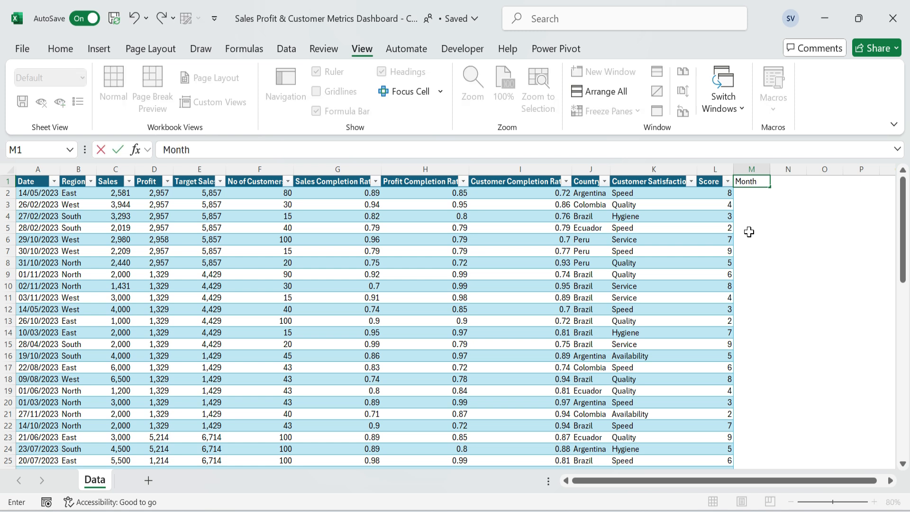
key("Return")
type("=")
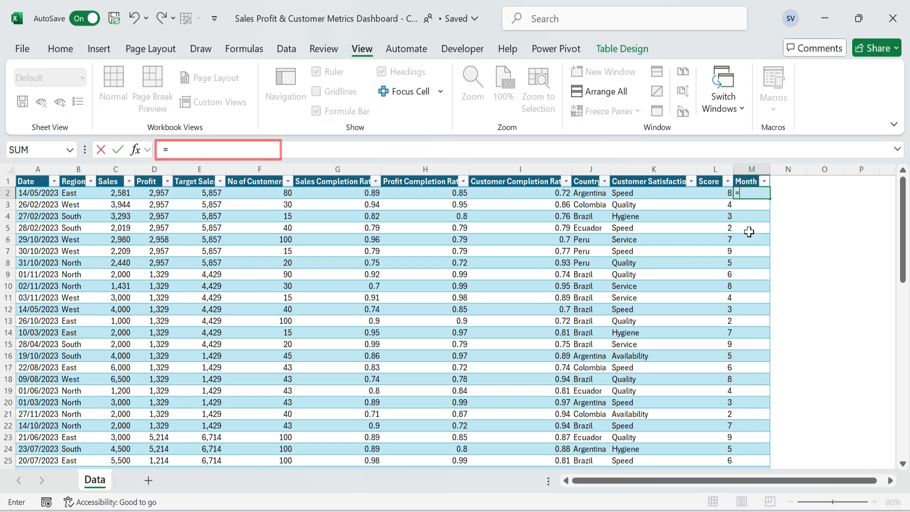
type("text(")
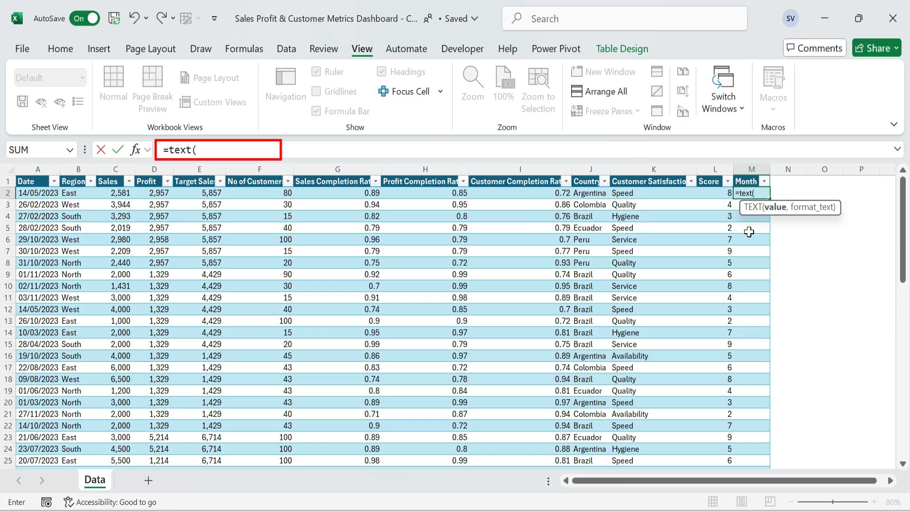
key("ctrl+Left")
type(",")
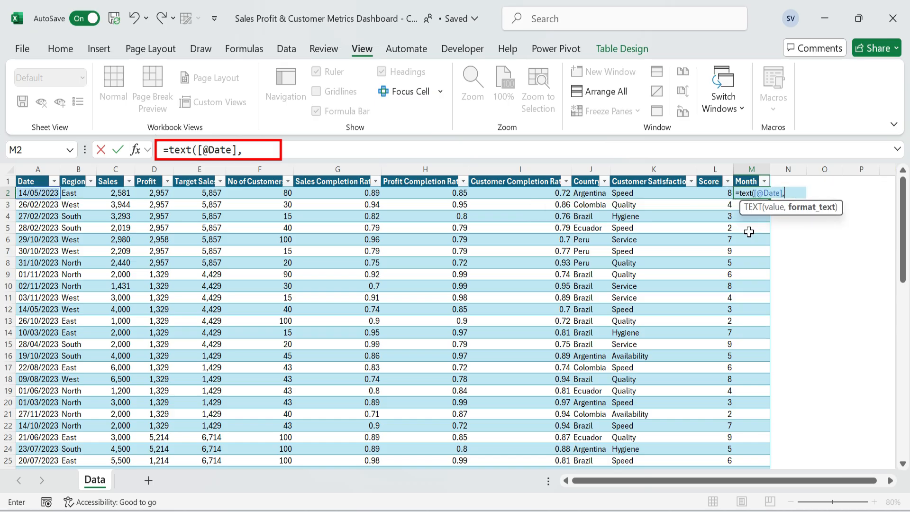
type("\"mmm")
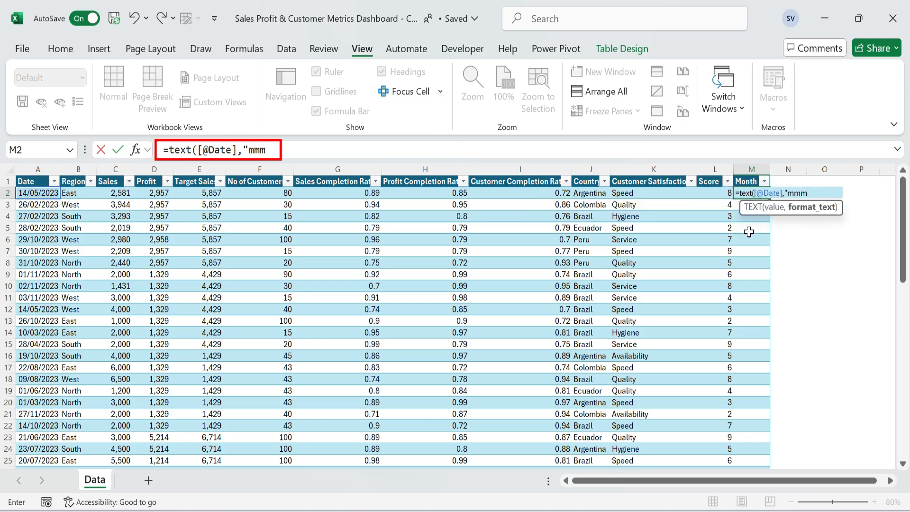
type("\")")
key("Return")
Add a new table column headed Quarter in cell N1, directly after Month.
key("Up")
key("Right")
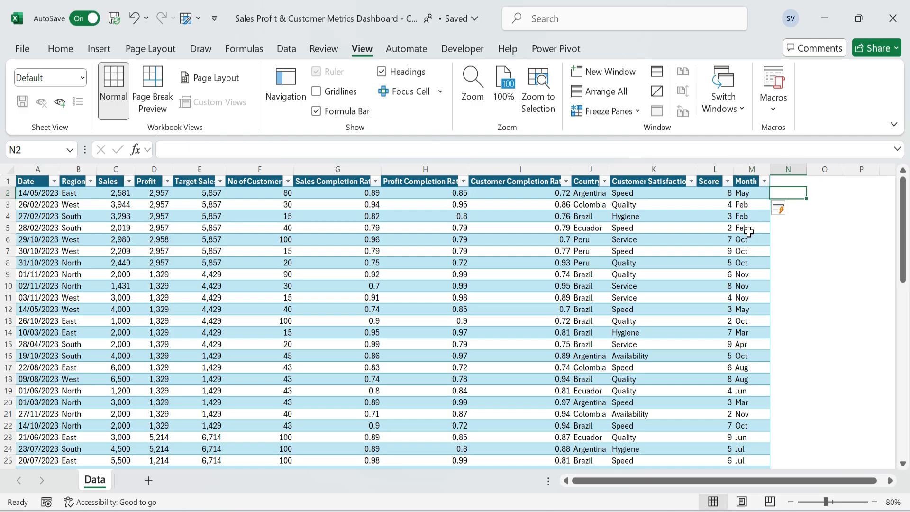
key("Up")
type("Q")
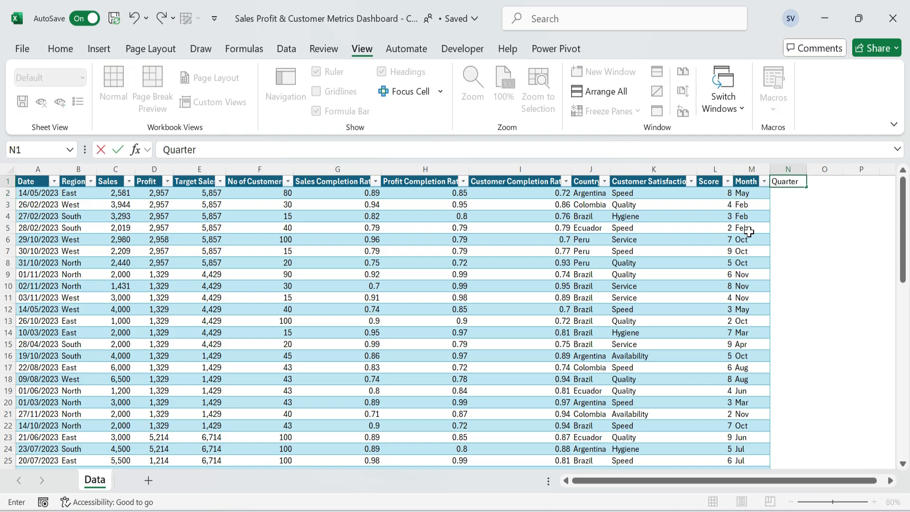
key("Return")
type("=\"Q\"")
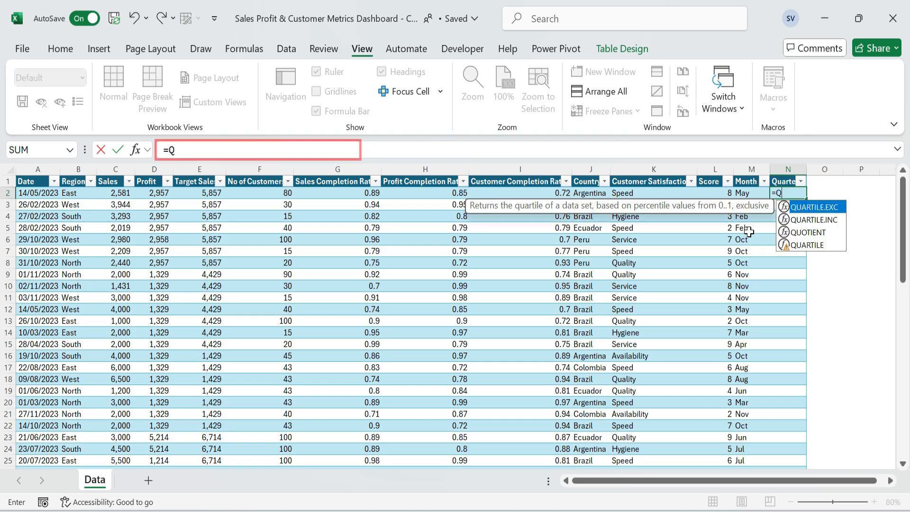
type("&R")
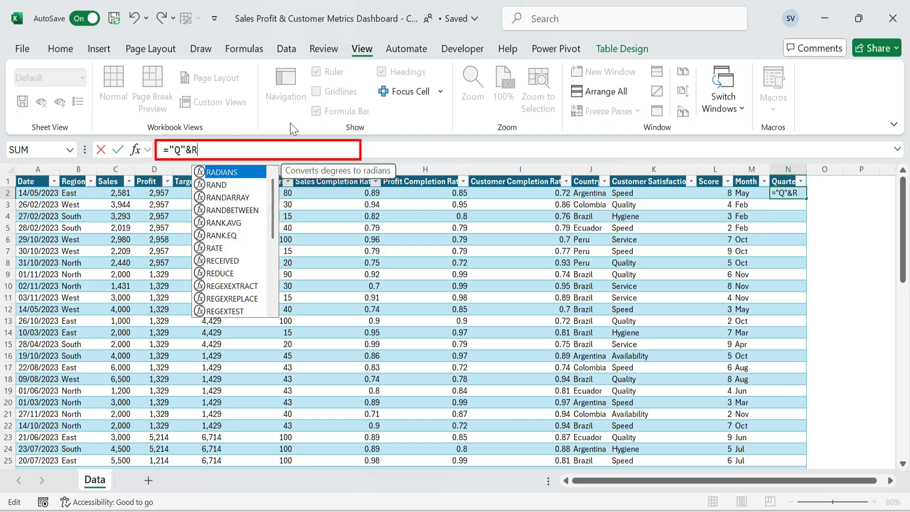
type("OUNDUP(month")
key("Tab")
type("(")
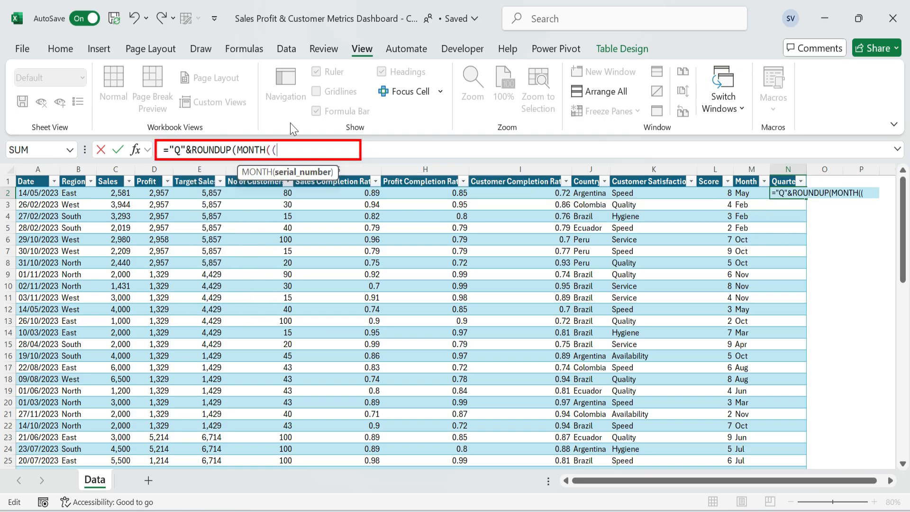
left_click(33, 192)
type(")")
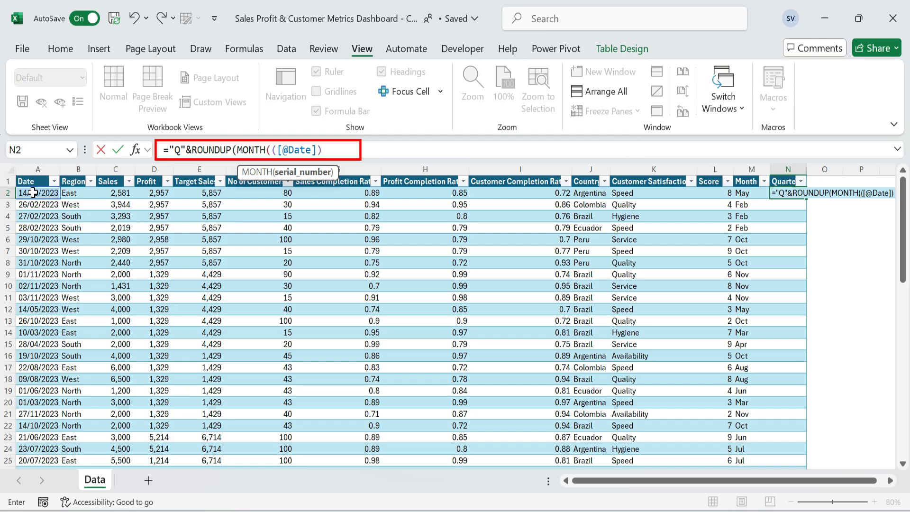
type("/3,0)")
left_click(272, 150)
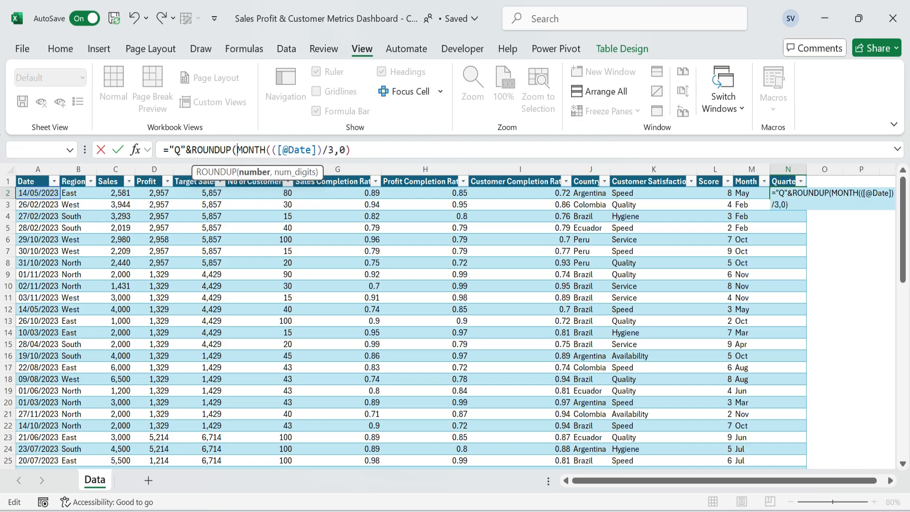
key("BackSpace")
key("Return")
Review the Quarter formula and the filter lists of the Quarter and Month columns.
key("Up")
key("F2")
key("Escape")
key("Up")
key("alt+Down")
key("Escape")
key("Left")
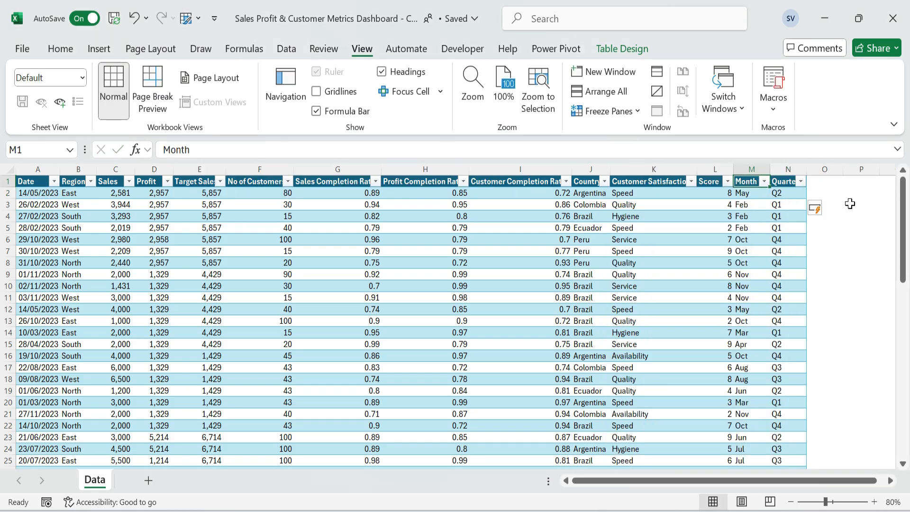
key("alt+Down")
key("Escape")
key("ctrl+Home")
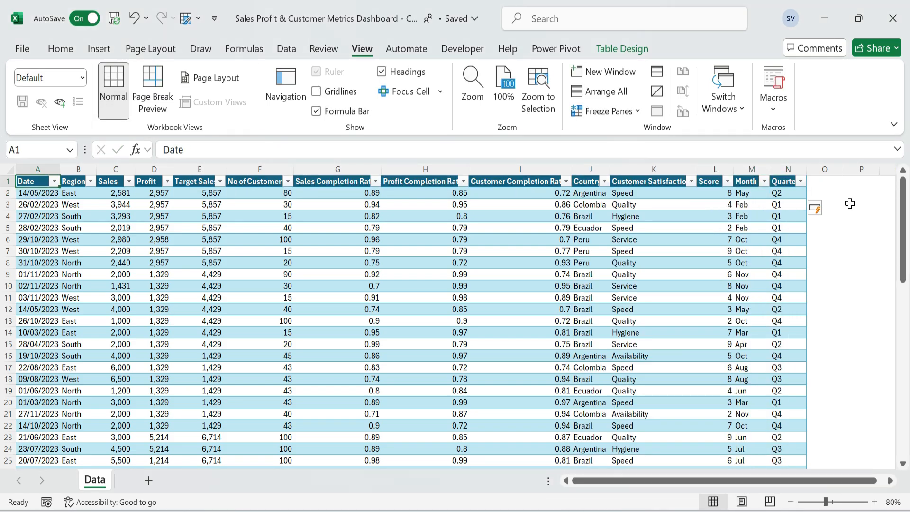
Insert a PivotTable based on Table2 in a new worksheet.
left_click(98, 49)
left_click(35, 111)
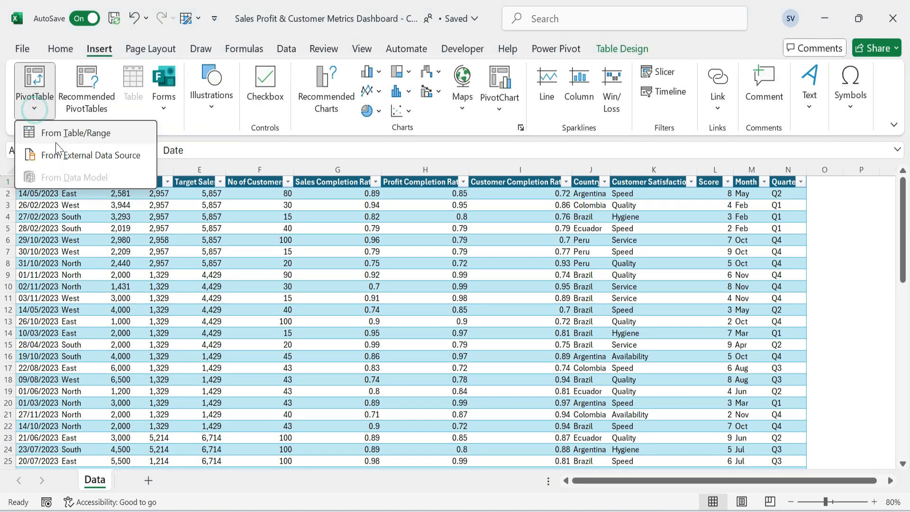
left_click(68, 133)
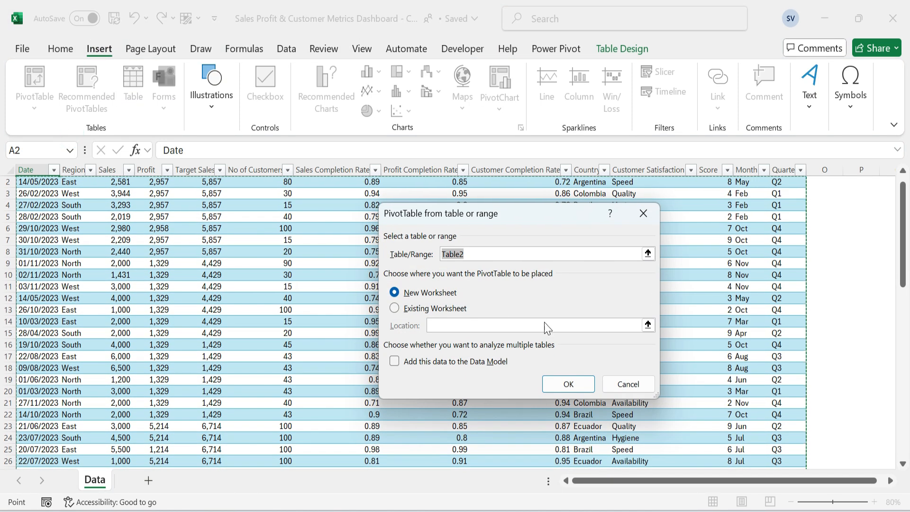
left_click(569, 384)
Rename the new PivotTable sheet as Pvt.
double_click(116, 480)
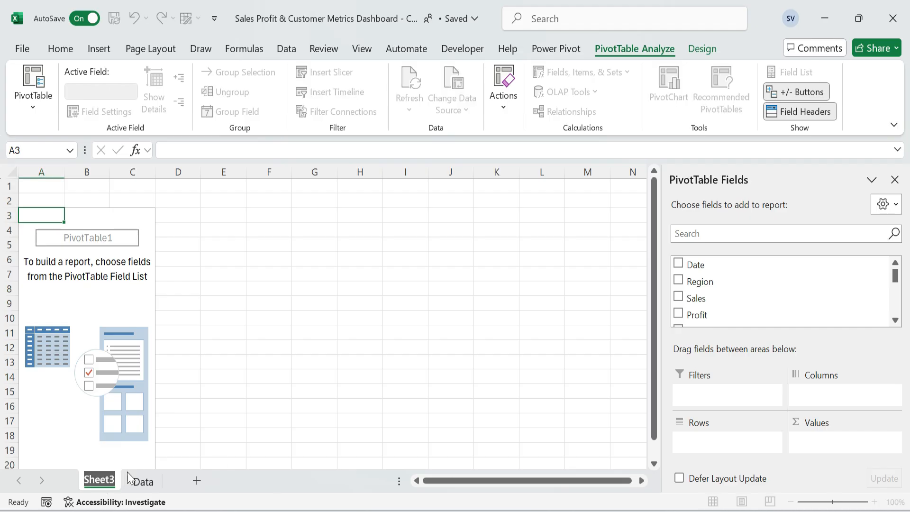
type("Pvt")
key("Return")
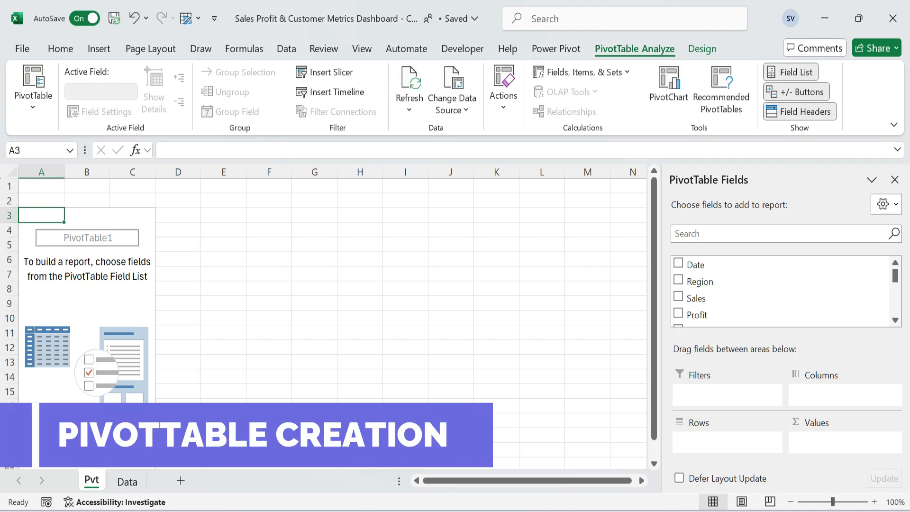
Search the PivotTable fields for "mon" and place the Month field in Rows.
left_click(733, 232)
type("mo")
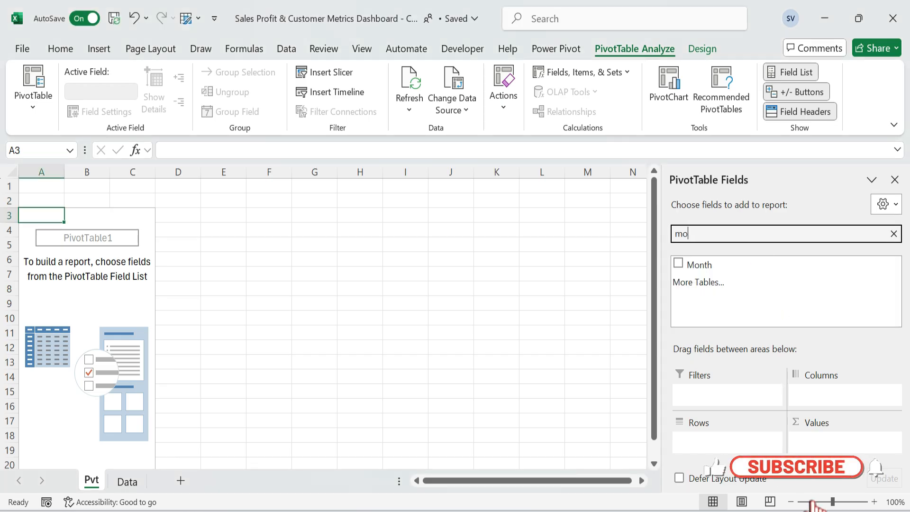
type("n")
left_click_drag(705, 265, 715, 450)
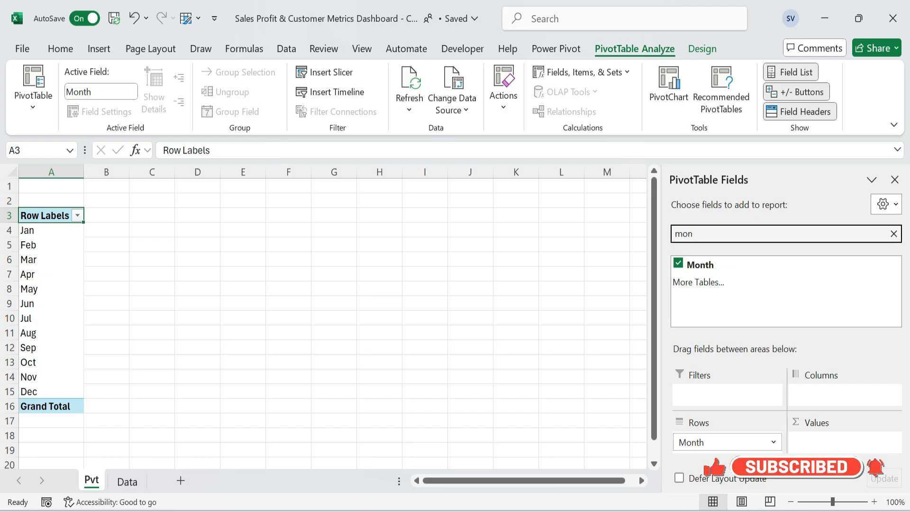
Search the PivotTable fields for "sa" and add Sales and Target Sales to Values.
key("BackSpace")
key("BackSpace")
key("BackSpace")
type("sa")
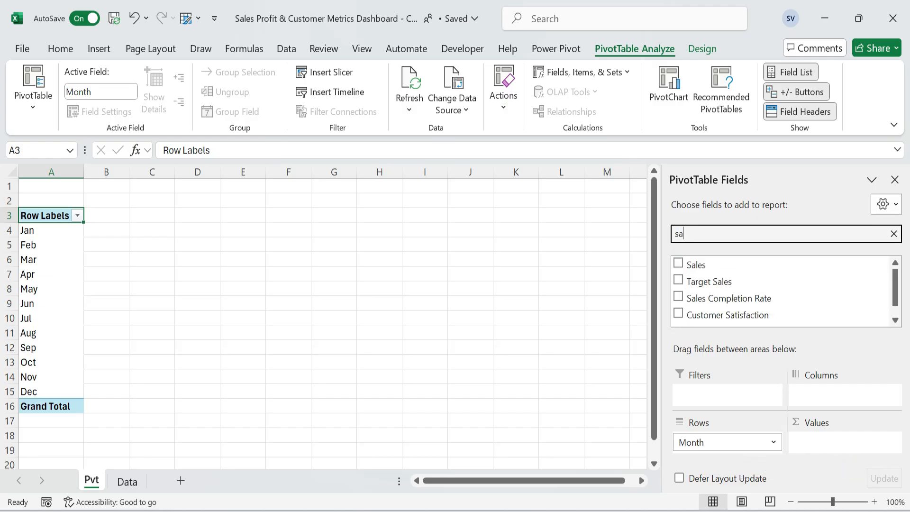
left_click(678, 263)
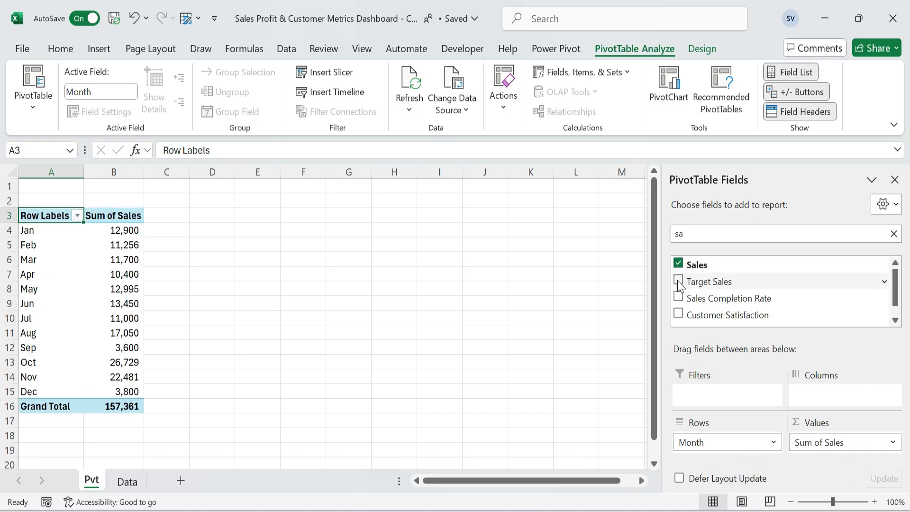
left_click(678, 281)
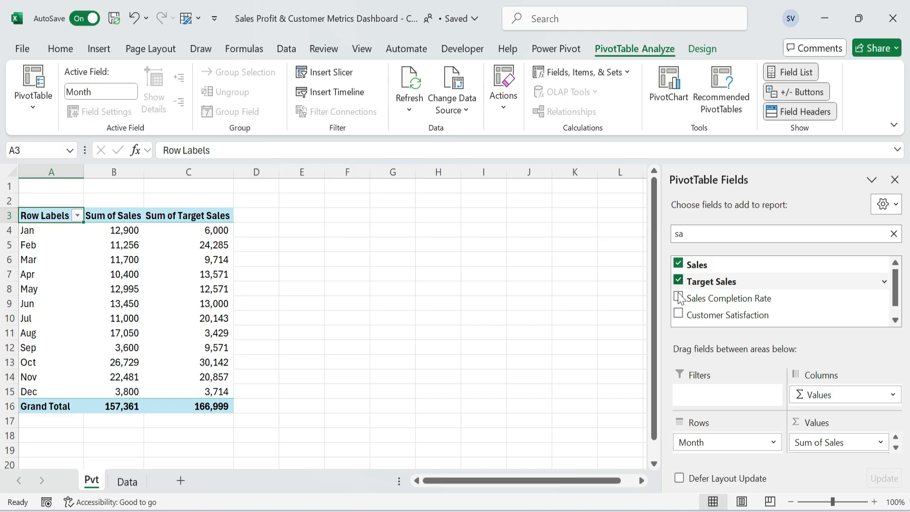
left_click(466, 264)
Rename the value headers in B3 and C3 by removing "Sum of", leaving Sales and Target Sales.
left_click(128, 216)
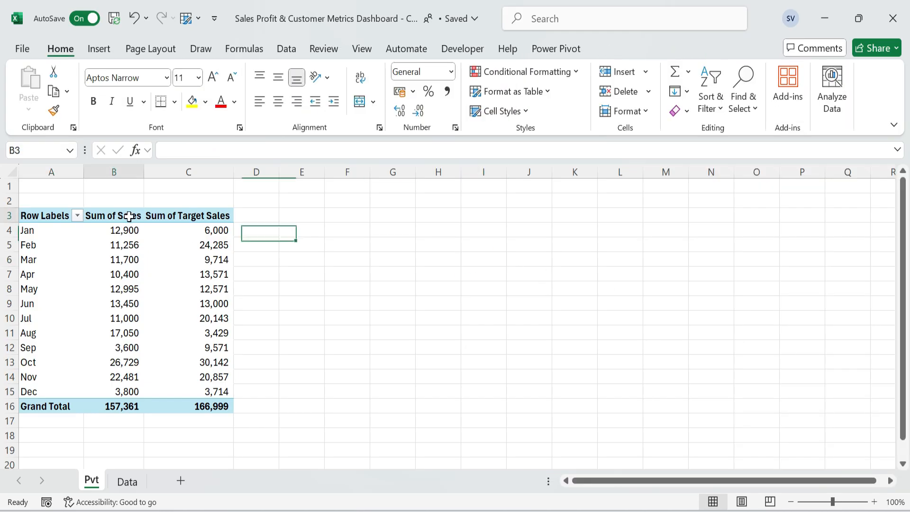
key("F2")
key("Home")
key("Delete")
key("Delete")
key("Delete")
key("Delete")
key("Delete")
key("Delete")
key("Delete")
key("Tab")
key("F2")
key("Home")
key("Delete")
key("Delete")
key("Delete")
key("Delete")
key("Delete")
key("Delete")
key("Delete")
key("shift+Tab")
key("shift+Tab")
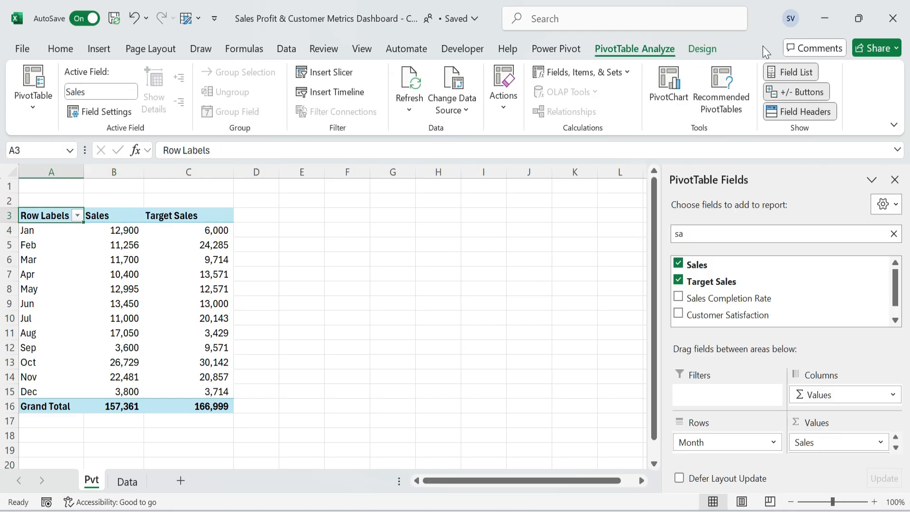
Move the whole PivotTable so that it starts in cell E3.
key("ctrl+a")
key("ctrl+x")
key("Right")
key("Right")
key("Right")
key("Right")
key("Return")
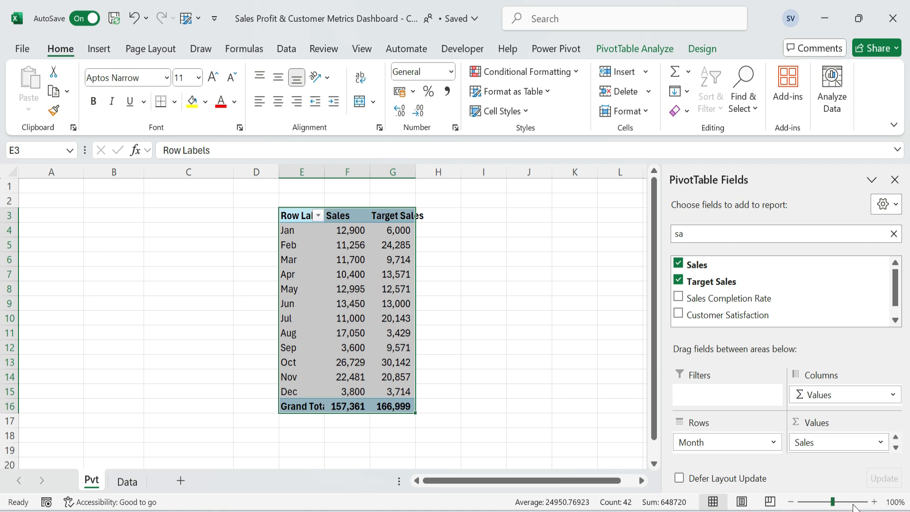
Zoom the sheet out to 80% and autofit columns F and G to the grand total values.
left_click(790, 501)
left_click(790, 501)
left_click_drag(280, 356, 306, 356)
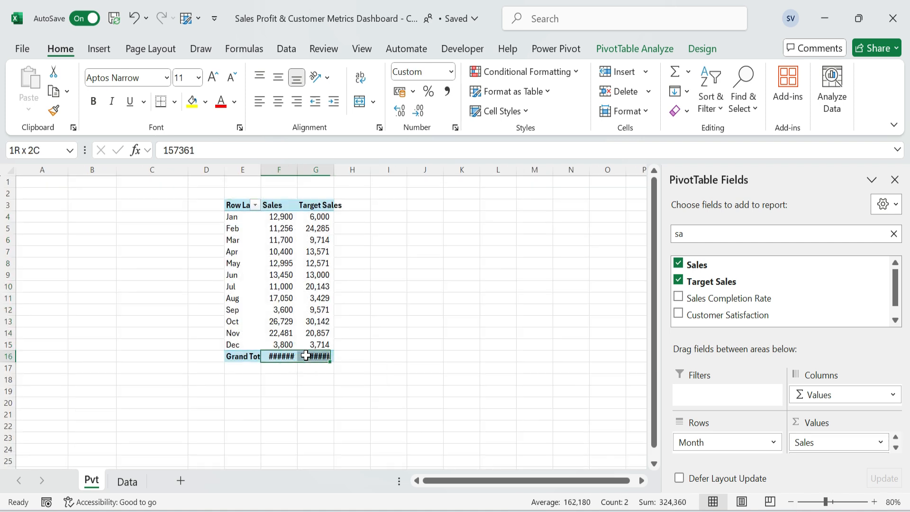
key("alt+h")
key("o")
key("i")
key("ctrl+Up")
key("ctrl+Up")
key("Down")
key("Down")
key("Down")
key("Up")
key("Left")
key("Up")
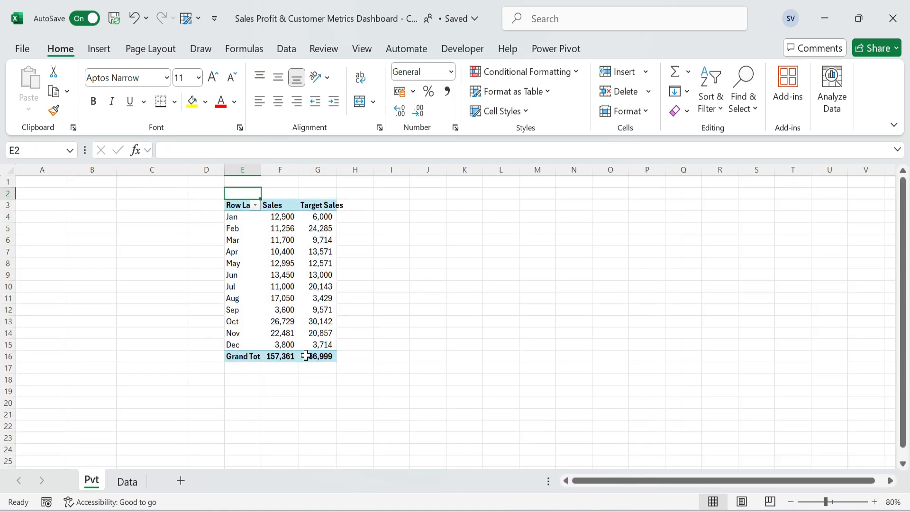
Hide the gridlines on the Pvt sheet.
left_click(362, 48)
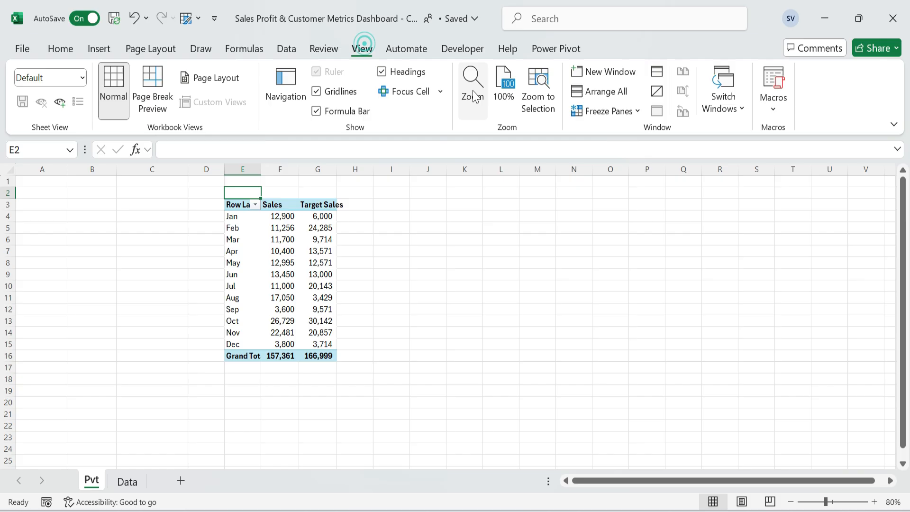
left_click(332, 91)
left_click(375, 241)
left_click(235, 204)
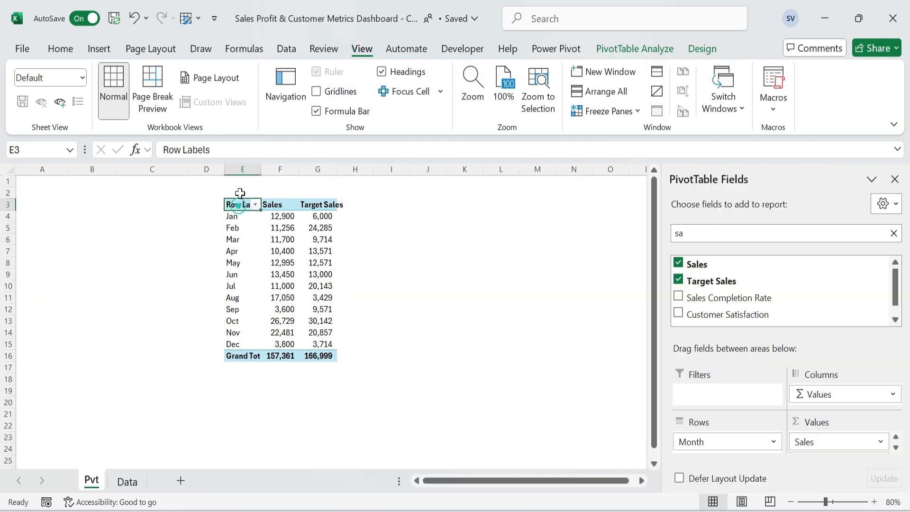
Enter the title "Sales vs target sales by month" in E2 and format it bold and red.
left_click(241, 192)
type("Sales vs target sales by month")
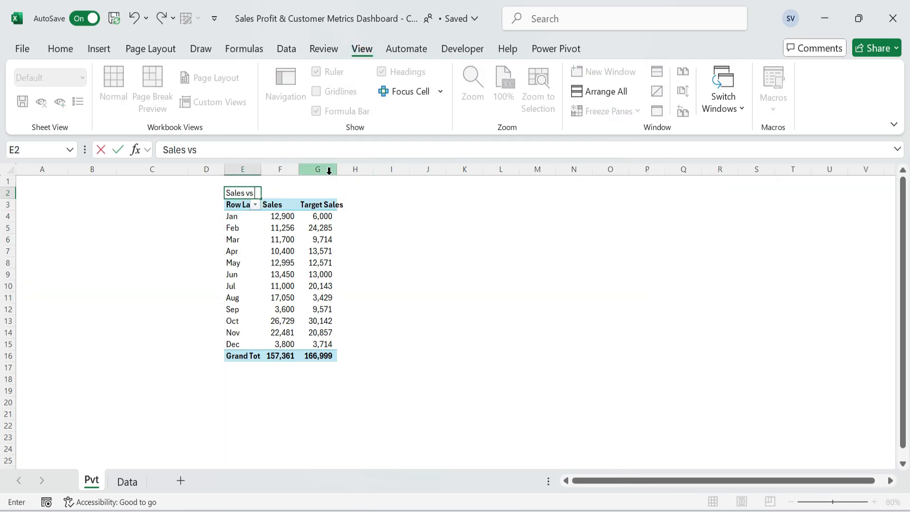
key("Return")
key("Up")
left_click(63, 50)
left_click(220, 101)
left_click(301, 259)
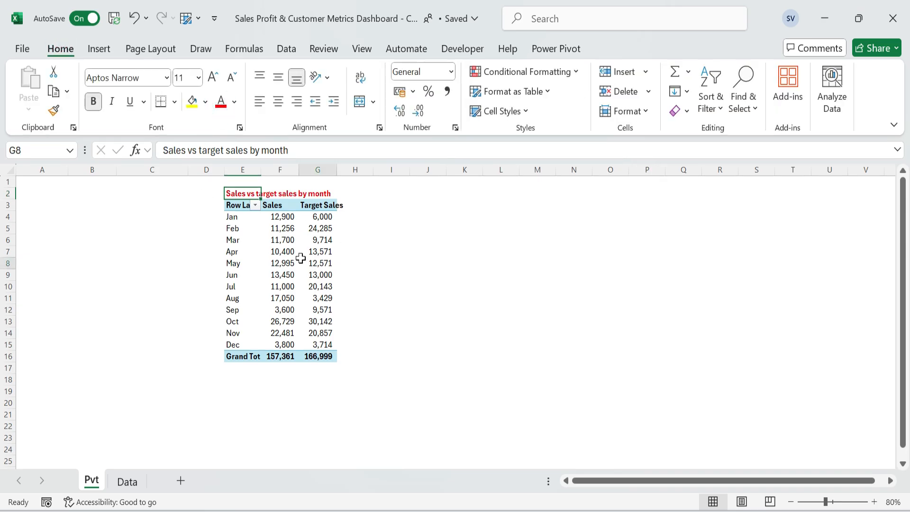
Set the font of the entire Pvt sheet to Calibri.
left_click(13, 171)
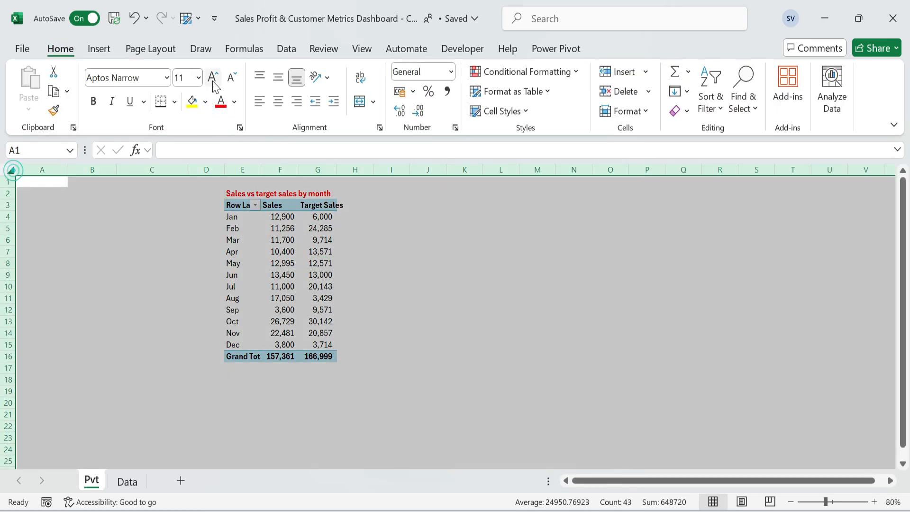
left_click(167, 79)
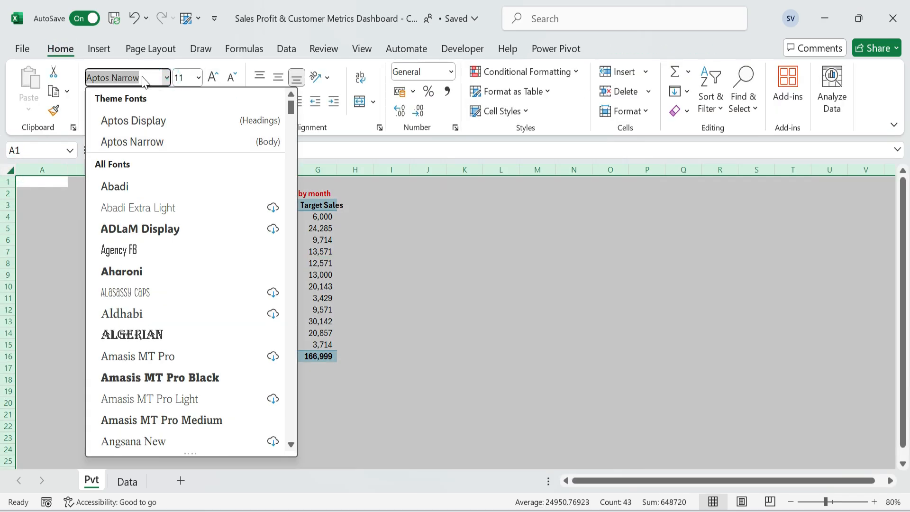
type("Calibri")
key("Return")
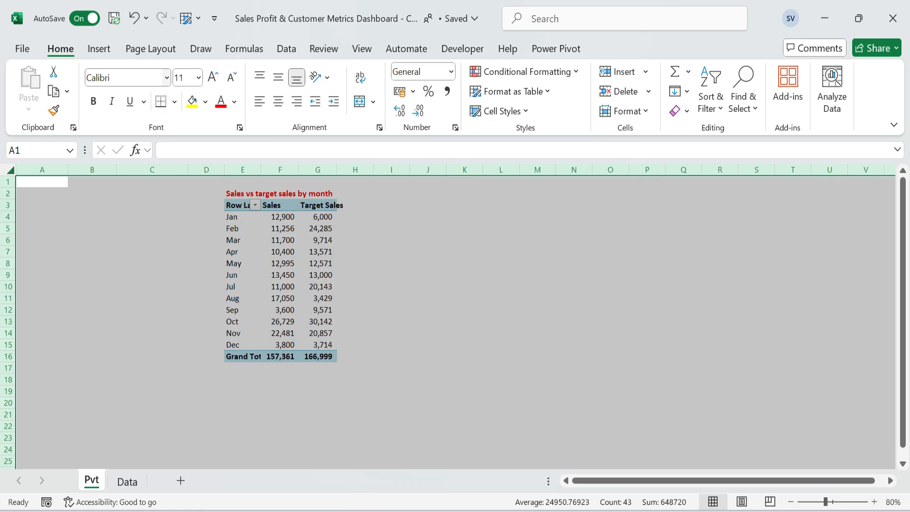
left_click(191, 79)
left_click(511, 321)
Increase the font size of the title in E2 to 14.
left_click(235, 194)
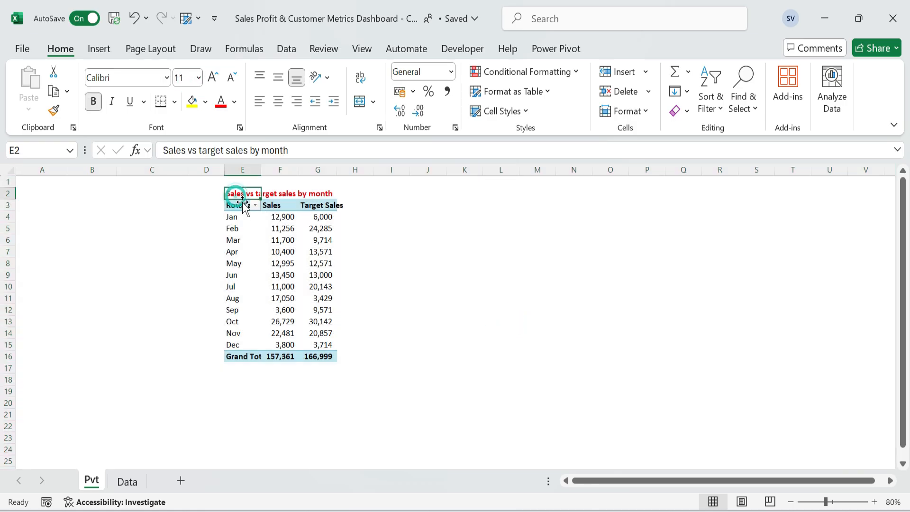
left_click(318, 251)
left_click(234, 193)
left_click(210, 76)
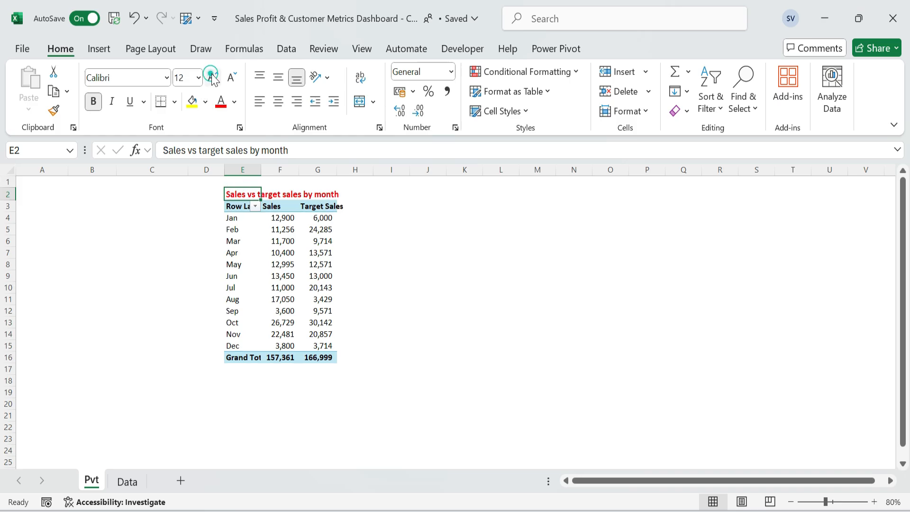
left_click(211, 79)
left_click(547, 309)
Apply the custom number format 0.0,"k" to the monthly Sales and Target Sales values in F4:G15.
left_click(270, 229)
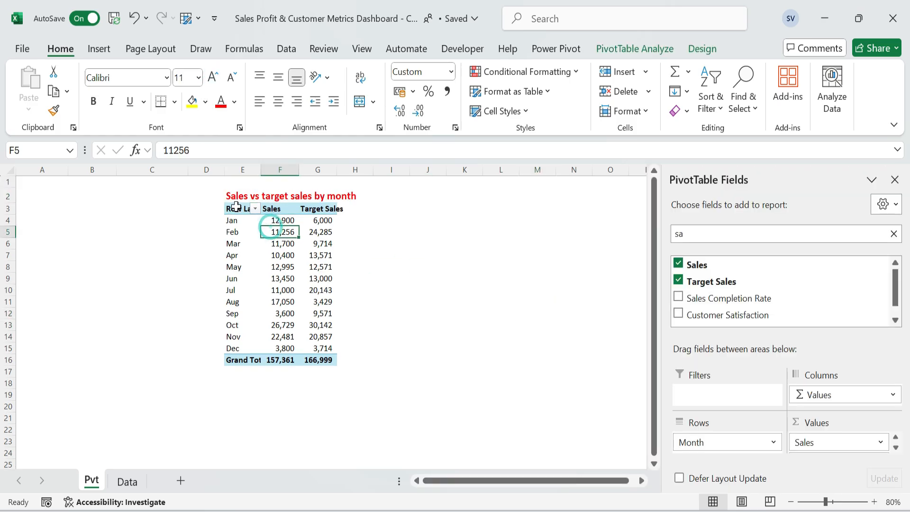
left_click(236, 207)
key("Down")
key("Right")
key("ctrl+shift+Down")
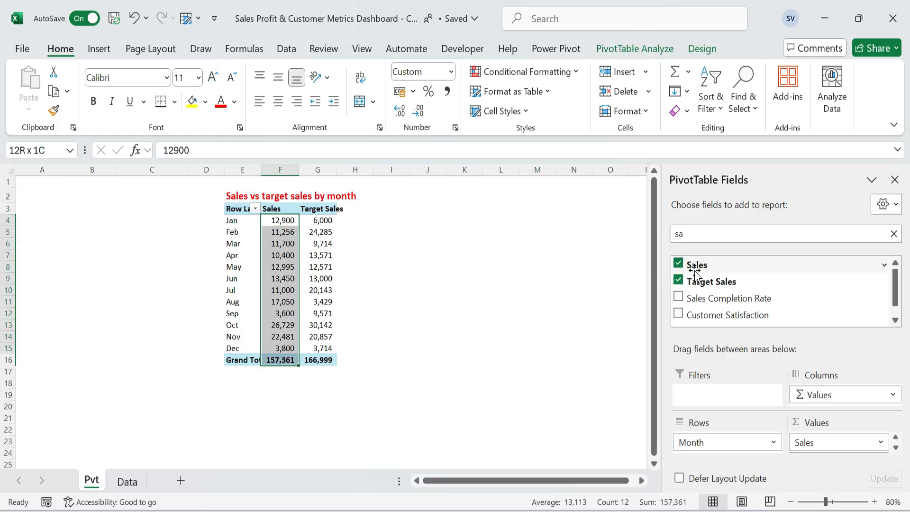
key("shift+Up")
key("shift+Right")
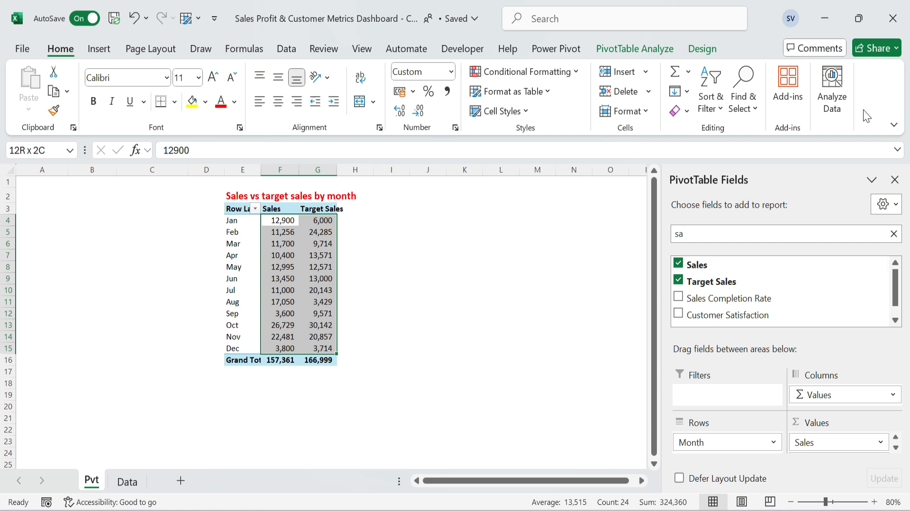
left_click(626, 111)
left_click(668, 477)
left_click_drag(588, 201, 366, 189)
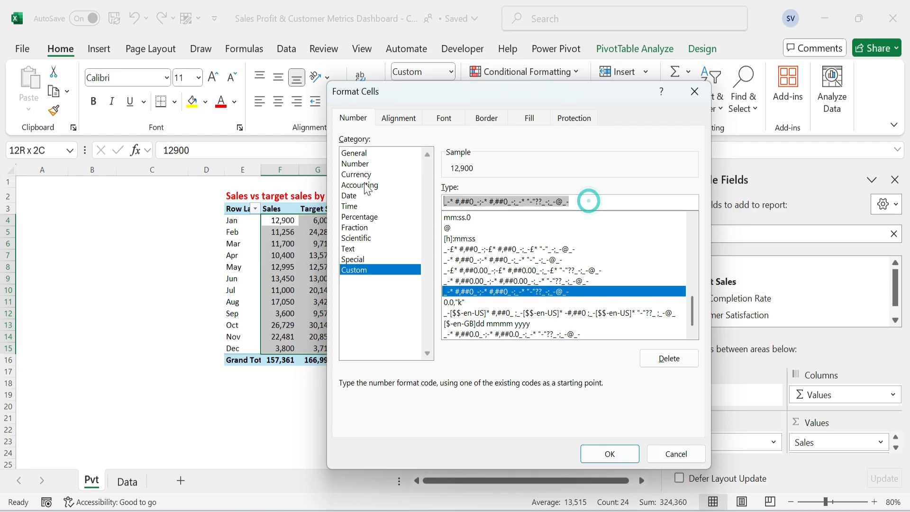
type("00")
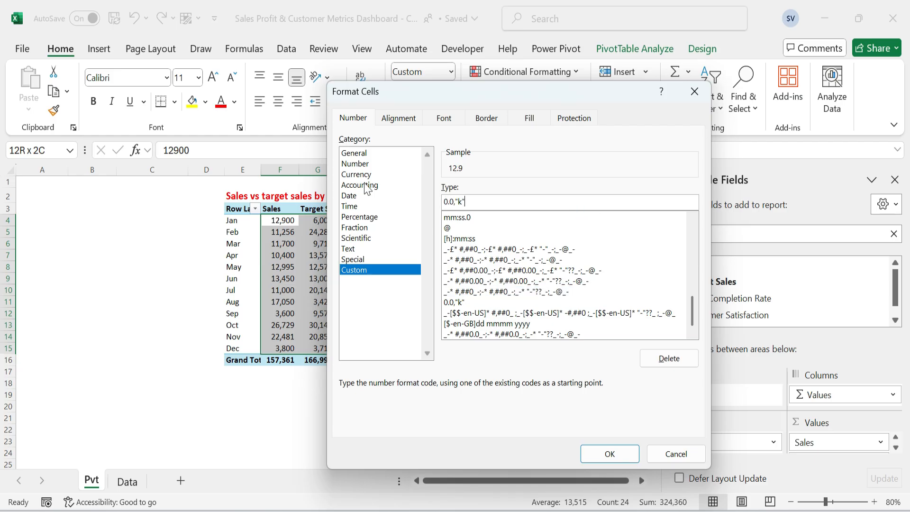
left_click(610, 454)
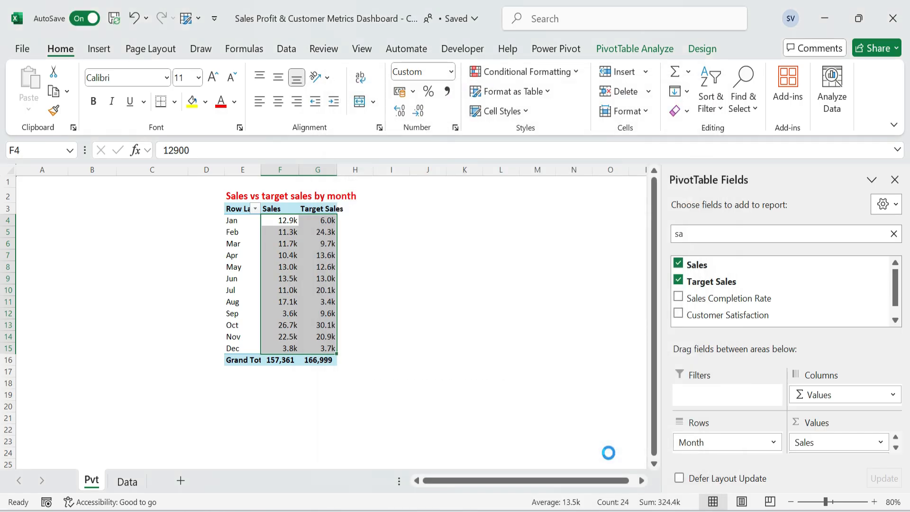
Copy the title and PivotTable in E2:G16 and paste them starting at I2.
left_click(240, 195)
key("ctrl+shift+Down")
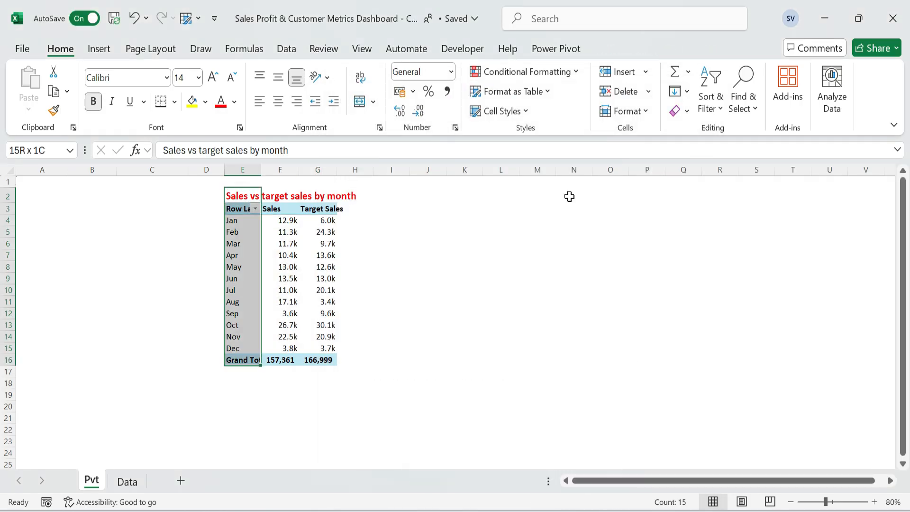
key("shift+Right")
key("shift+Right")
key("ctrl+c")
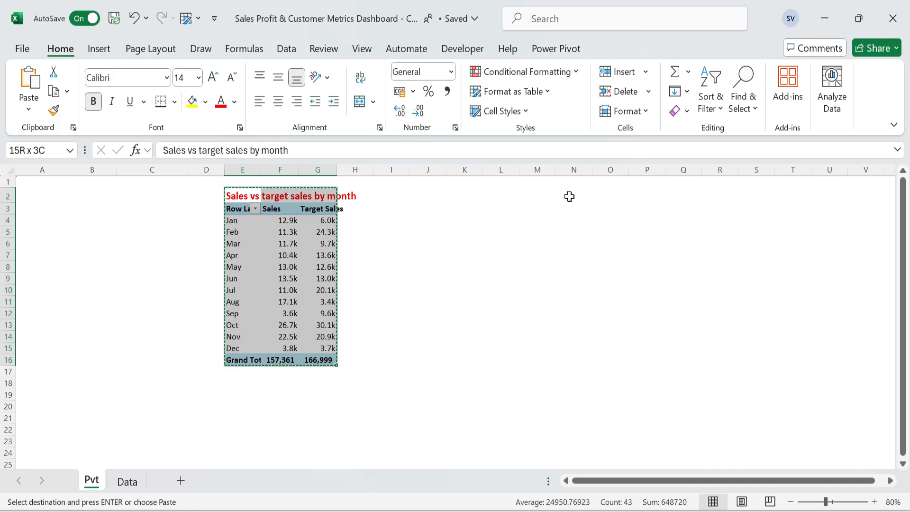
key("Right")
key("Right")
key("Right")
key("Right")
key("Return")
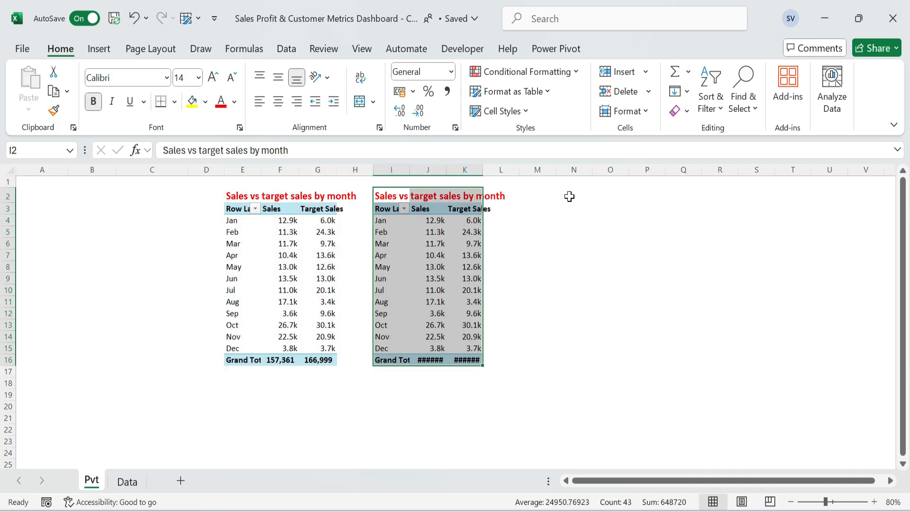
Replace the copied title in I2 with "No of customer by month".
key("F2")
key("shift+Home")
key("BackSpace")
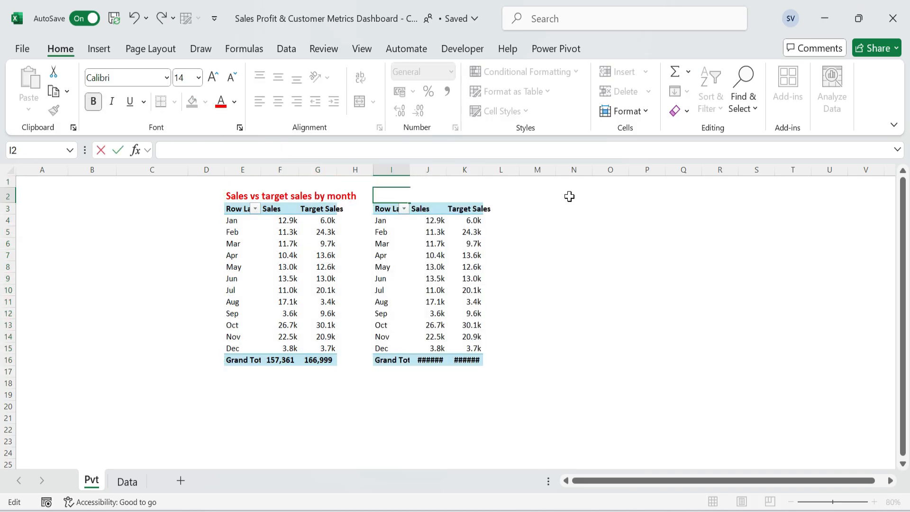
type("Nop")
type("o of customer by month")
key("Return")
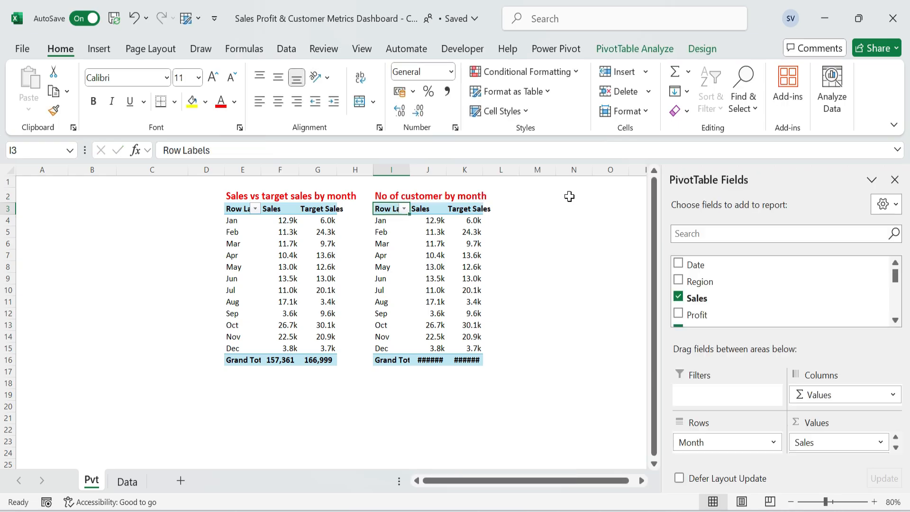
Remove Sales and Target Sales from the Values of the copied PivotTable.
left_click(463, 258)
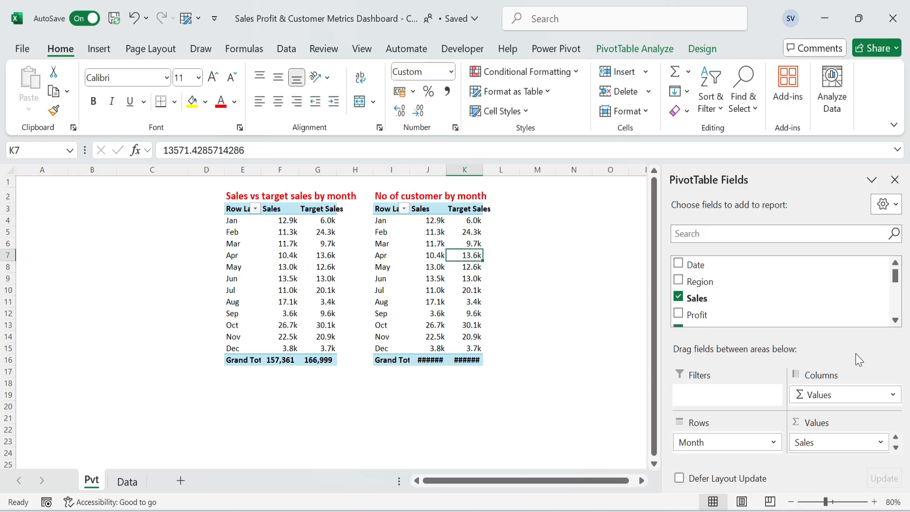
left_click_drag(862, 442, 820, 303)
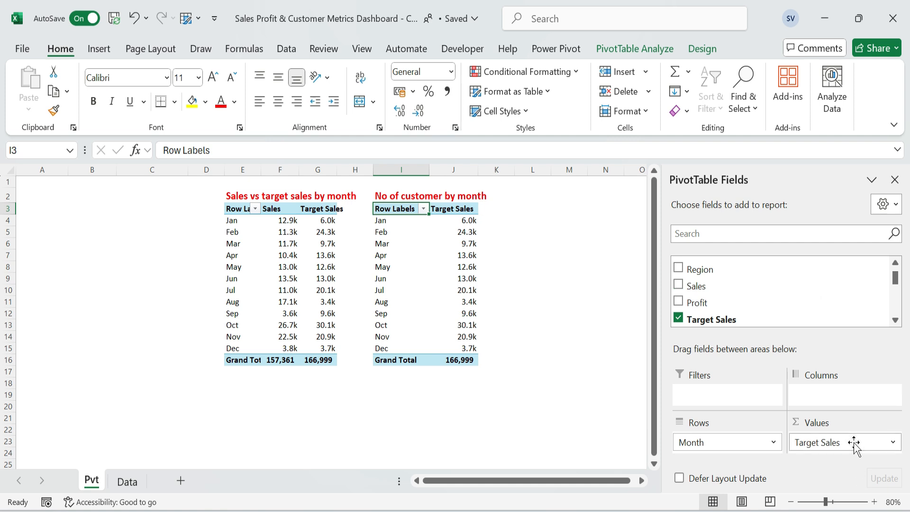
left_click_drag(781, 260, 730, 234)
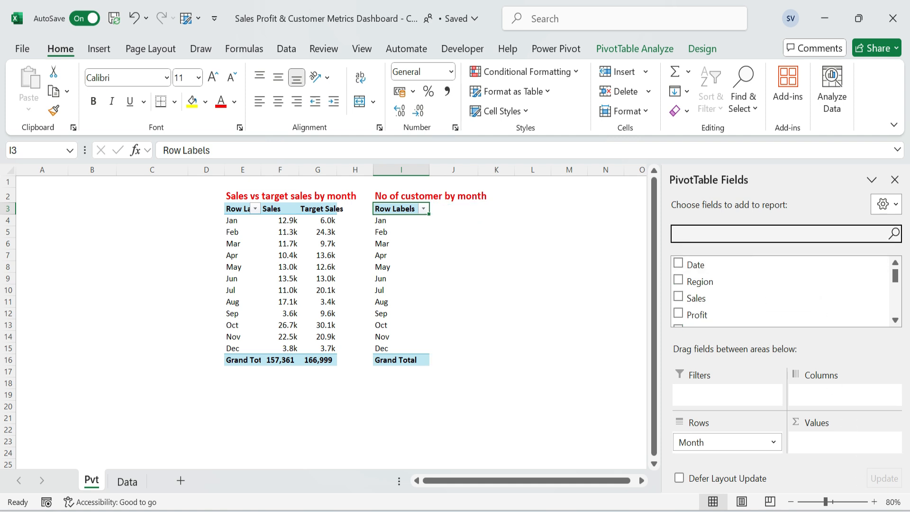
Search the PivotTable fields for "no" and add No of Customers to Values.
type("no")
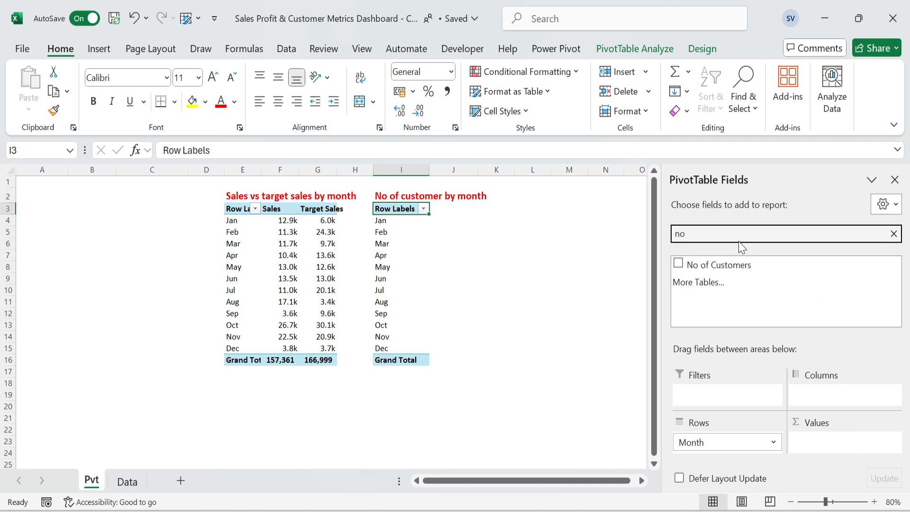
left_click(678, 263)
left_click(597, 272)
Set the number format of the monthly customer values in J4:J15 to General.
left_click_drag(512, 219, 512, 361)
left_click(513, 353, "shift")
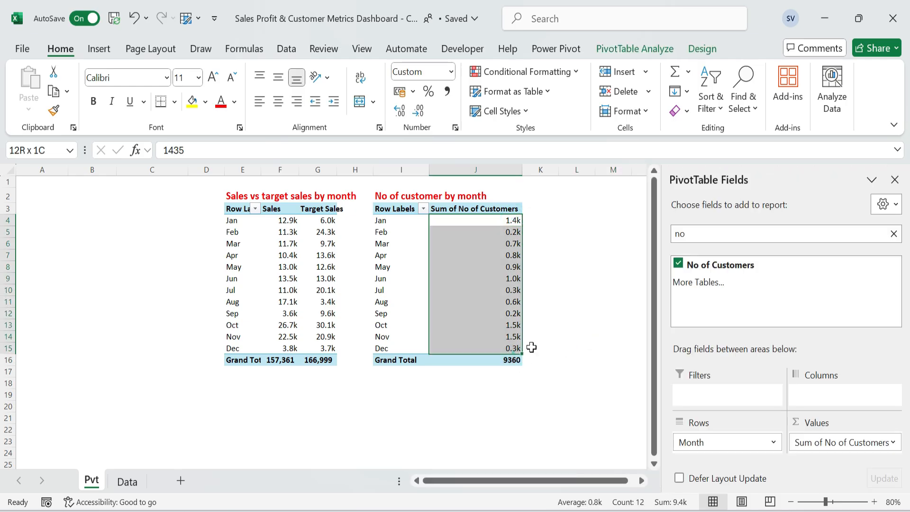
key("ctrl+1")
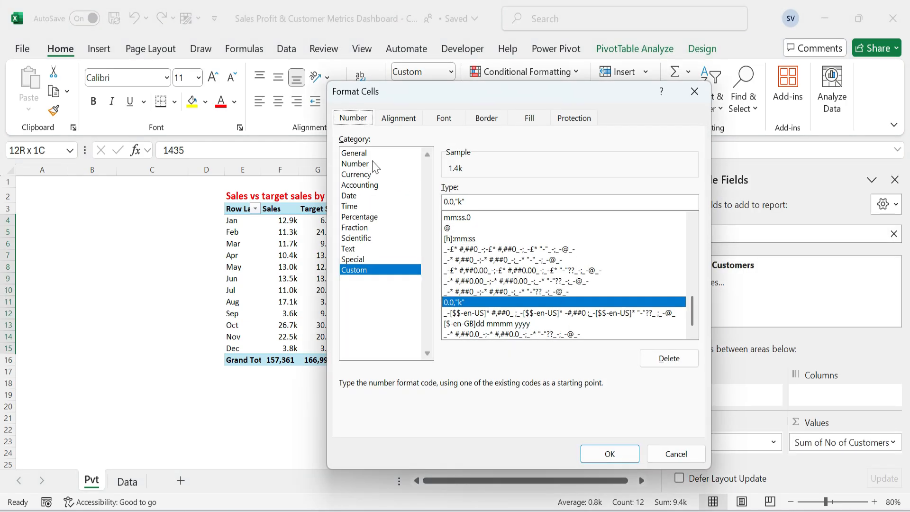
left_click(355, 152)
left_click(608, 453)
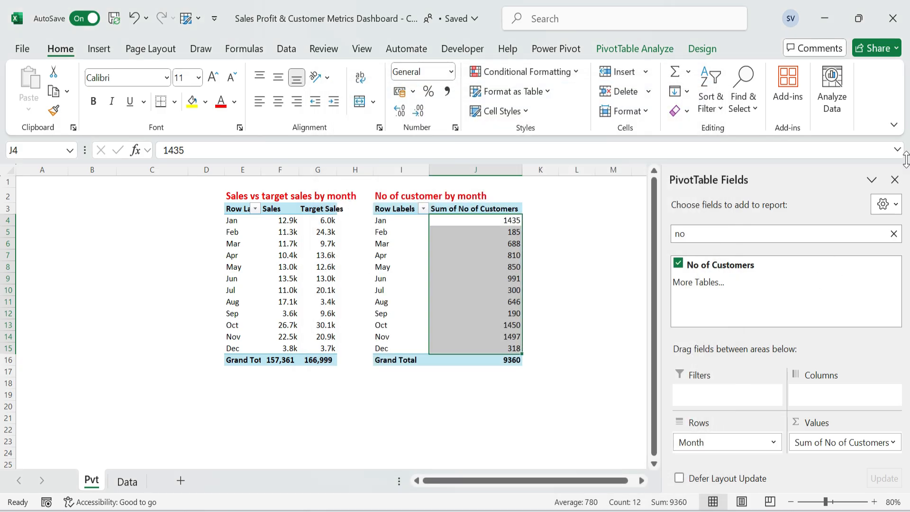
Close the PivotTable field list and narrow the spacer columns H and K beside the customer PivotTable.
left_click(894, 180)
left_click(613, 220)
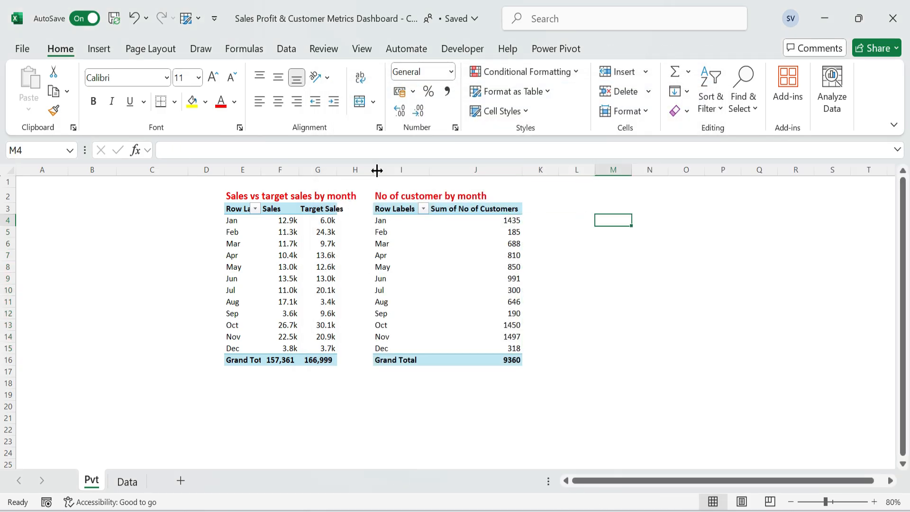
left_click_drag(376, 170, 344, 170)
left_click_drag(523, 170, 494, 170)
Rename the value header in J3 to "No of Customers" and autofit its column width.
left_click(443, 209)
key("F2")
key("Home")
key("Delete")
key("Delete")
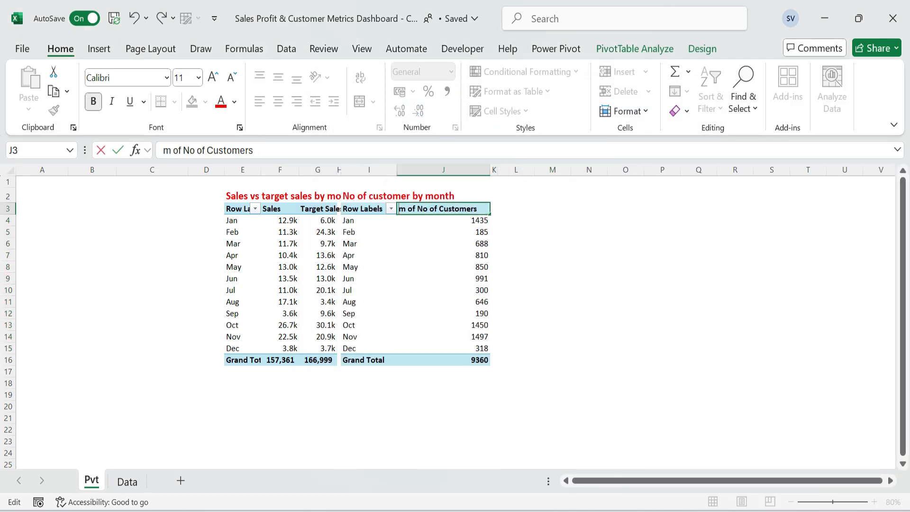
key("Delete")
key("Delete")
key("Delete")
key("Delete")
key("Delete")
key("End")
key("ctrl+Return")
key("ctrl+shift+Down")
key("alt+h")
key("o")
key("i")
Copy the titled Sales vs target sales PivotTable in E2:G16 and paste it at L2.
key("Up")
key("Left")
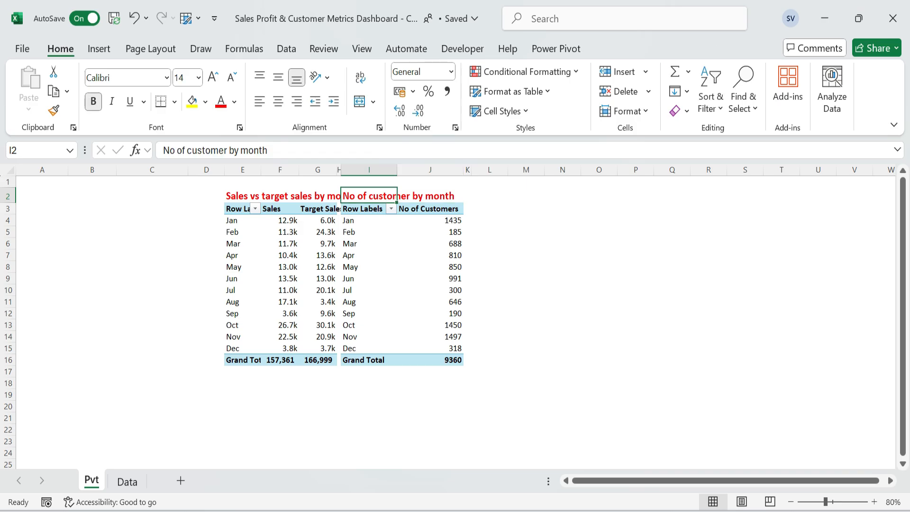
key("Left")
key("Left")
key("Left")
key("Left")
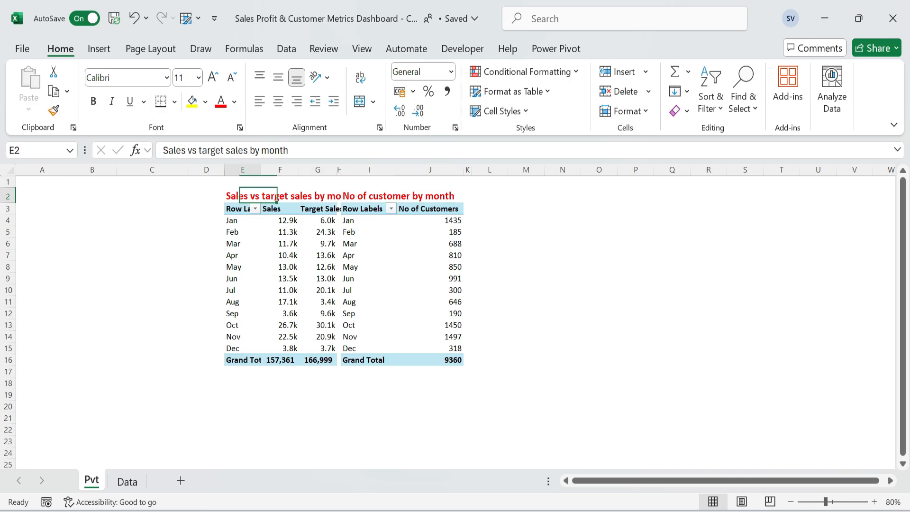
key("ctrl+shift+Down")
key("shift+Right")
key("shift+Right")
key("ctrl+c")
key("Right")
key("Right")
key("Right")
key("Right")
key("Right")
key("Right")
key("Right")
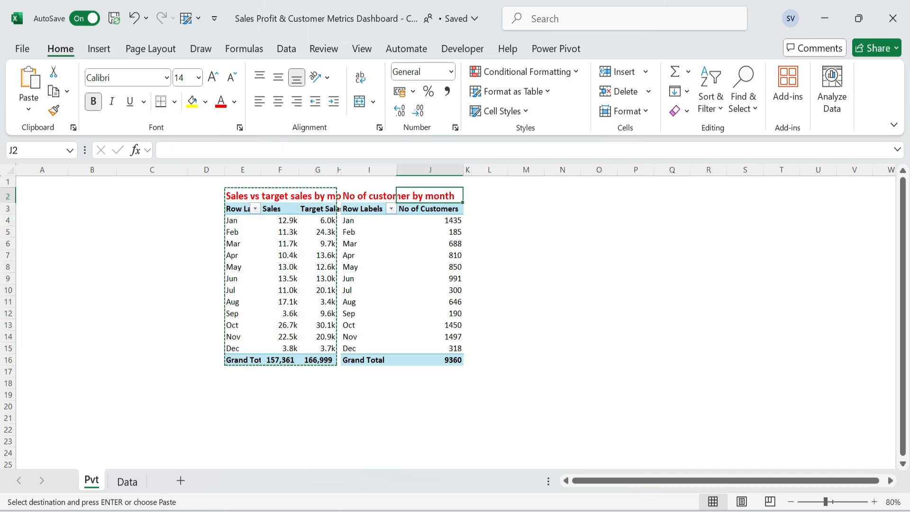
key("Return")
Replace the copied title in L2 with "Profit vs Sales by Region".
key("F2")
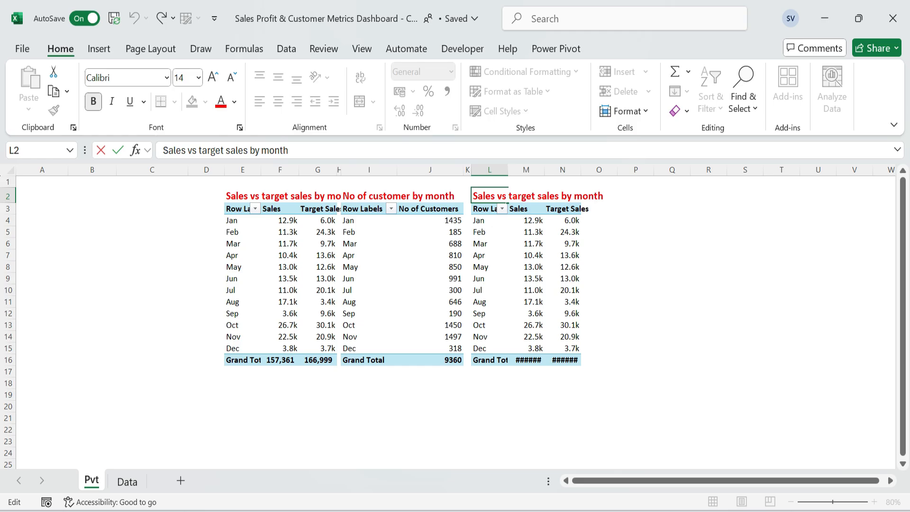
key("shift+Home")
key("BackSpace")
type("Profit vs Sales by Region")
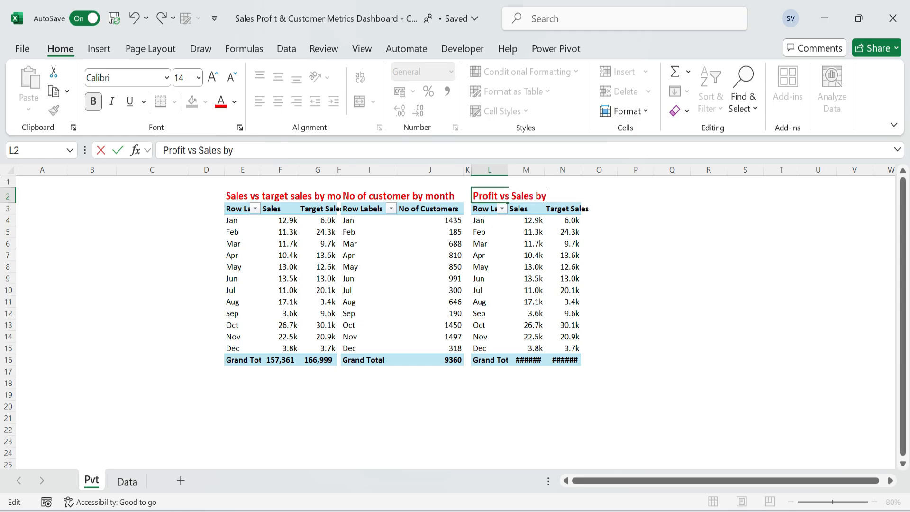
key("Return")
key("Return")
Show the field list for the PivotTable at L3 and replace Month with Region in Rows.
right_click(499, 290)
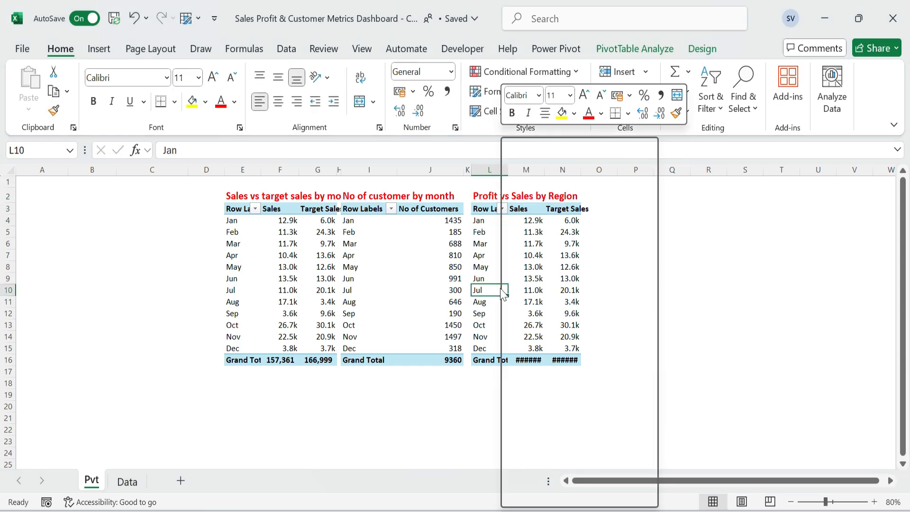
left_click(587, 494)
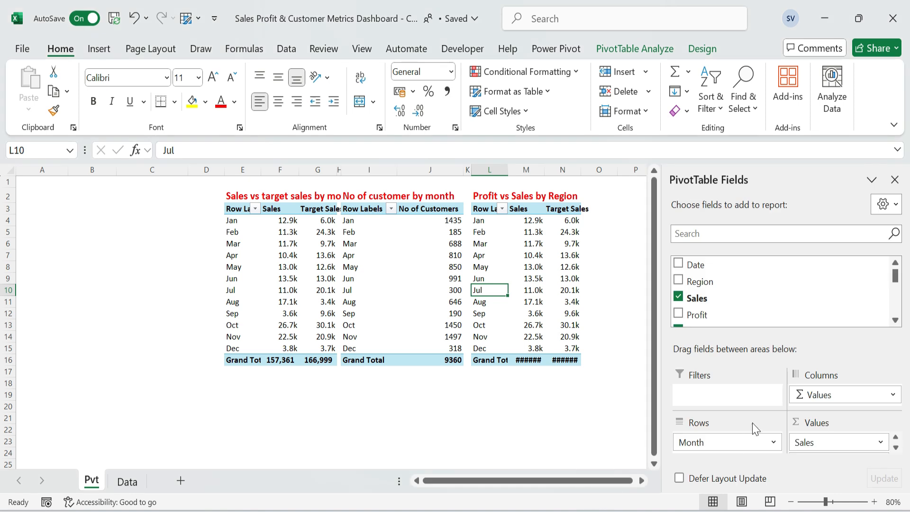
left_click_drag(706, 441, 725, 443)
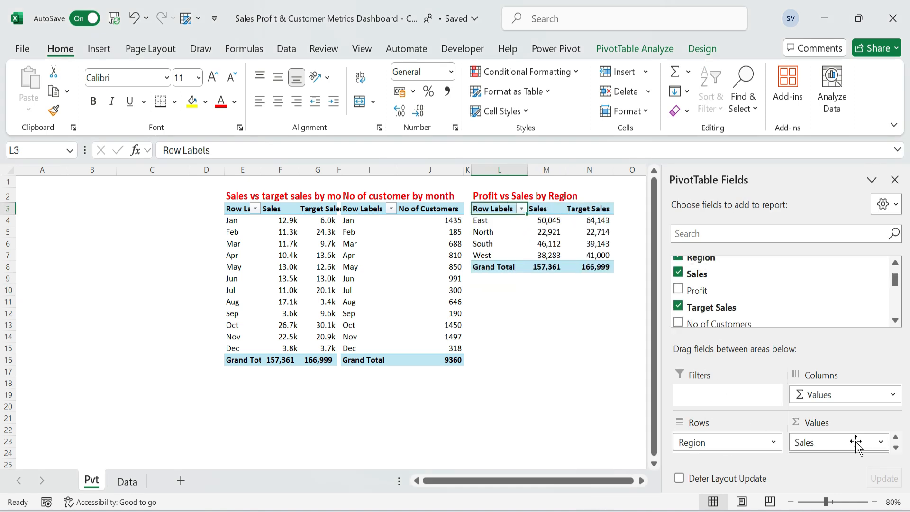
Search the PivotTable fields for "pr", add Profit to Values and remove Target Sales.
left_click(777, 233)
type("pr")
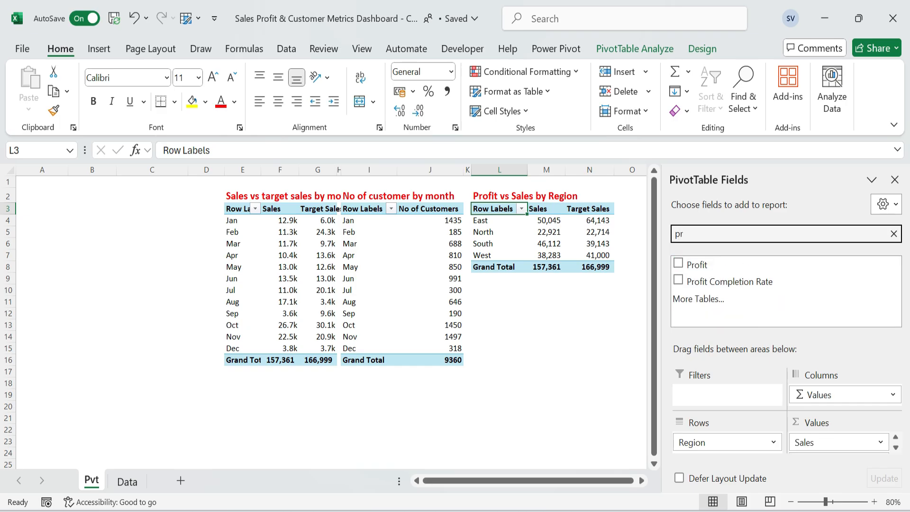
left_click(678, 263)
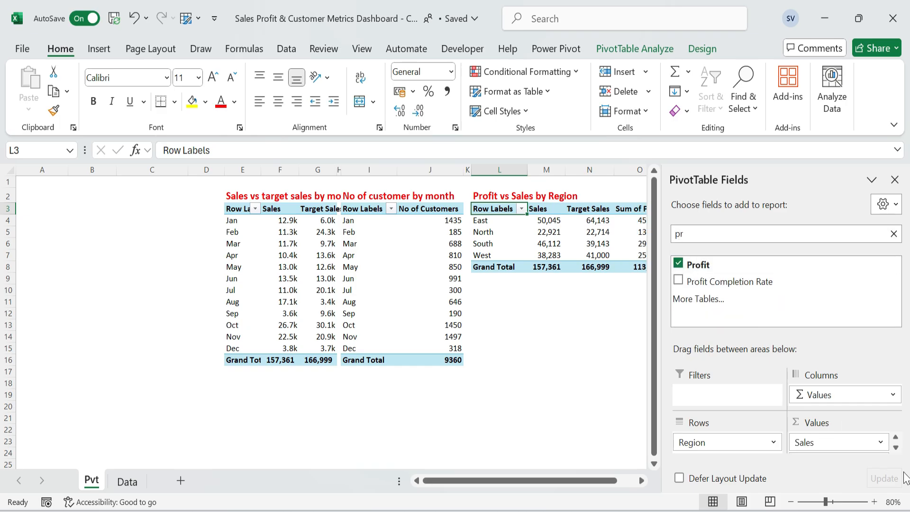
left_click(895, 447)
left_click(895, 447)
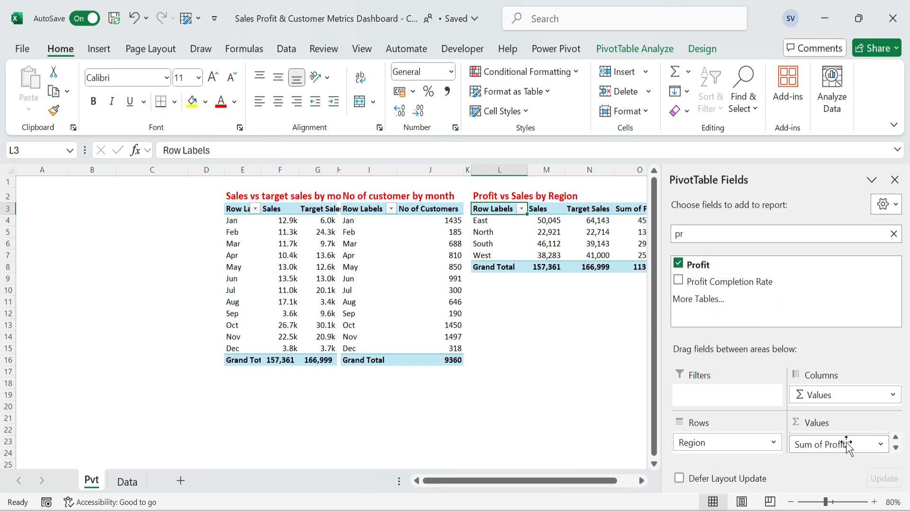
left_click(894, 436)
left_click_drag(846, 438, 777, 286)
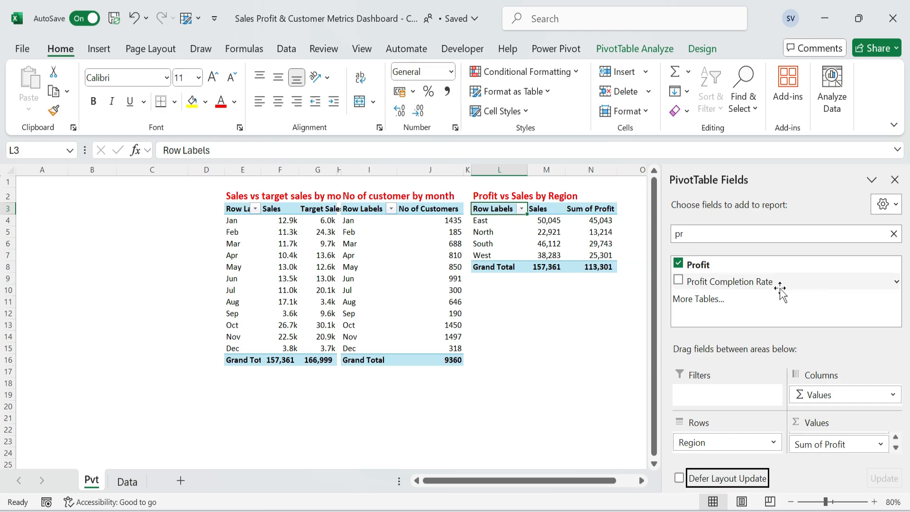
Move the Sum of Profit column ahead of Sales in the region PivotTable.
left_click(564, 221)
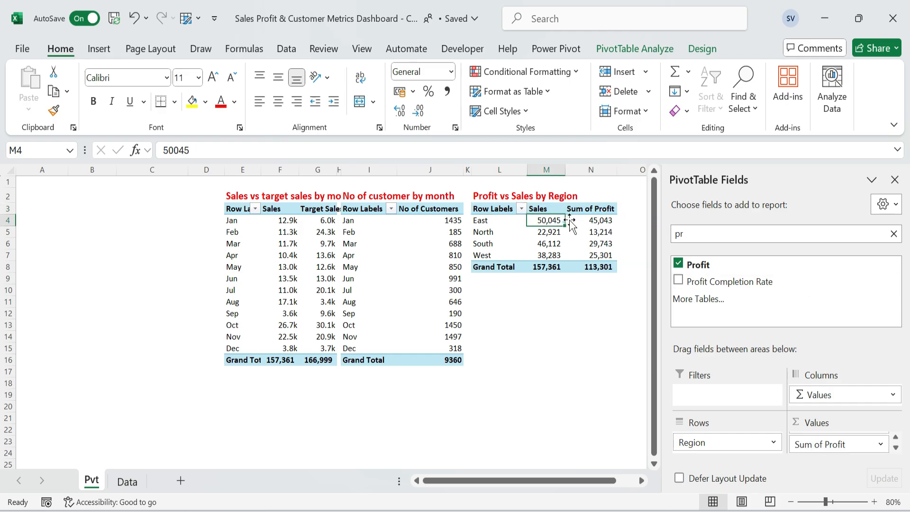
left_click(600, 208)
left_click_drag(604, 214, 538, 213)
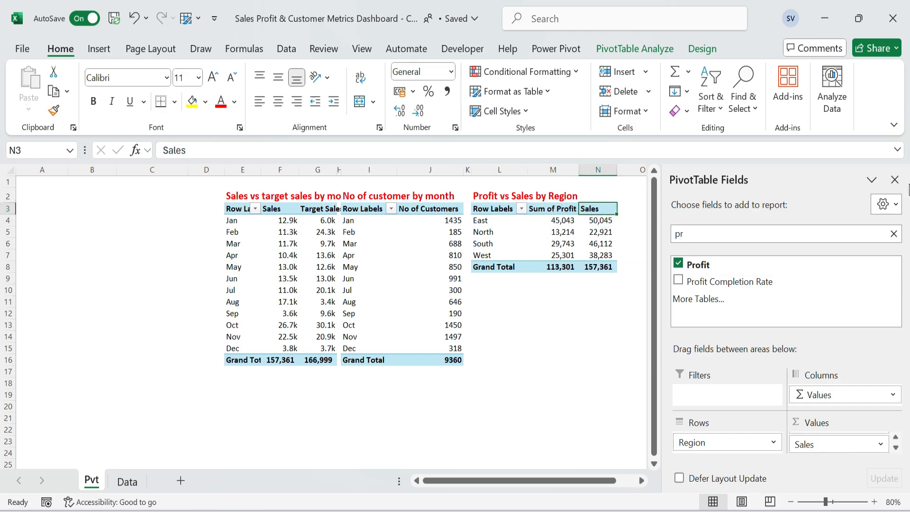
Close the field list and rename the Sum of Profit header in M3 to "Profit".
left_click(897, 180)
key("Left")
key("F2")
key("Home")
key("Delete")
key("Delete")
key("Delete")
key("Delete")
key("Delete")
key("Delete")
key("Delete")
key("Return")
Autofit the widths of columns L to N to the region PivotTable in L3:N8.
key("Up")
key("Left")
key("ctrl+shift+Right")
key("ctrl+shift+Down")
key("alt+o")
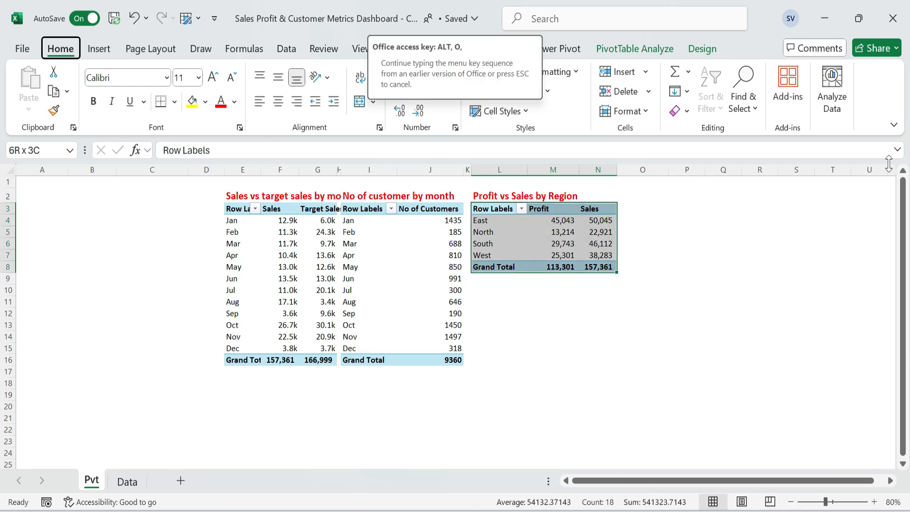
key("c")
key("a")
key("Up")
key("ctrl+shift+Down")
key("shift+Right")
key("shift+Right")
key("ctrl+c")
key("Escape")
Apply the custom number format 0.0,"k" to the regional Profit and Sales values in M4:N8.
key("Down")
key("Down")
key("Right")
key("ctrl+shift+Down")
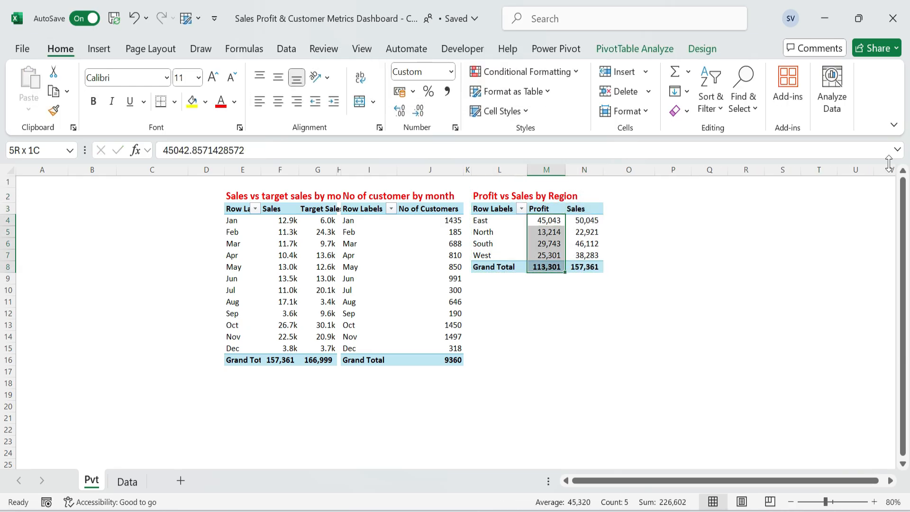
key("ctrl+shift+Right")
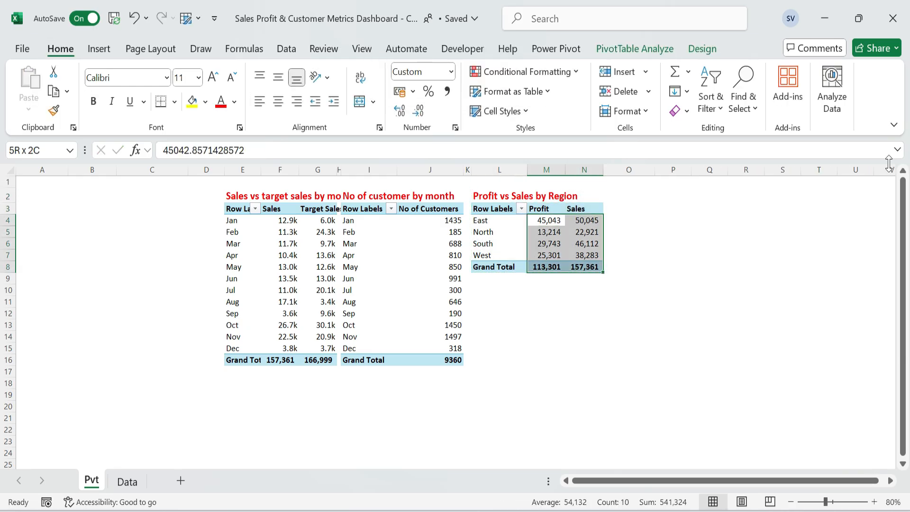
left_click(630, 111)
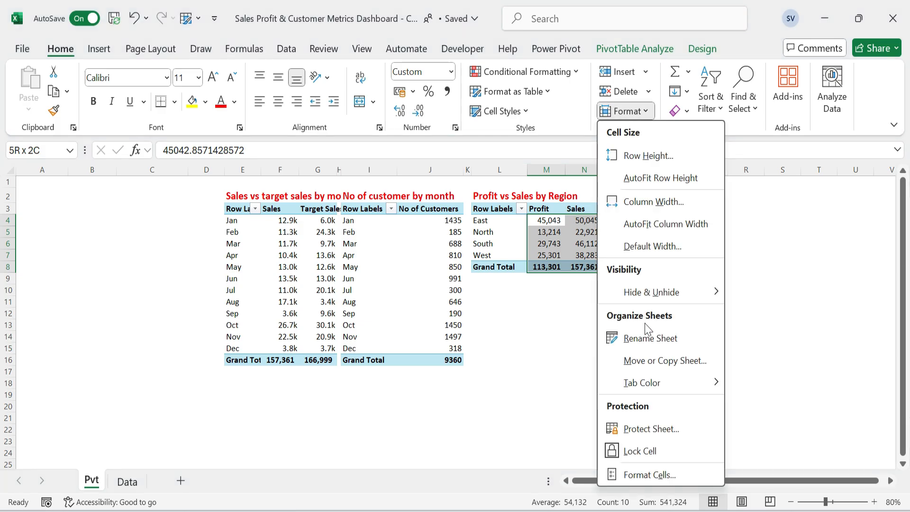
left_click(669, 474)
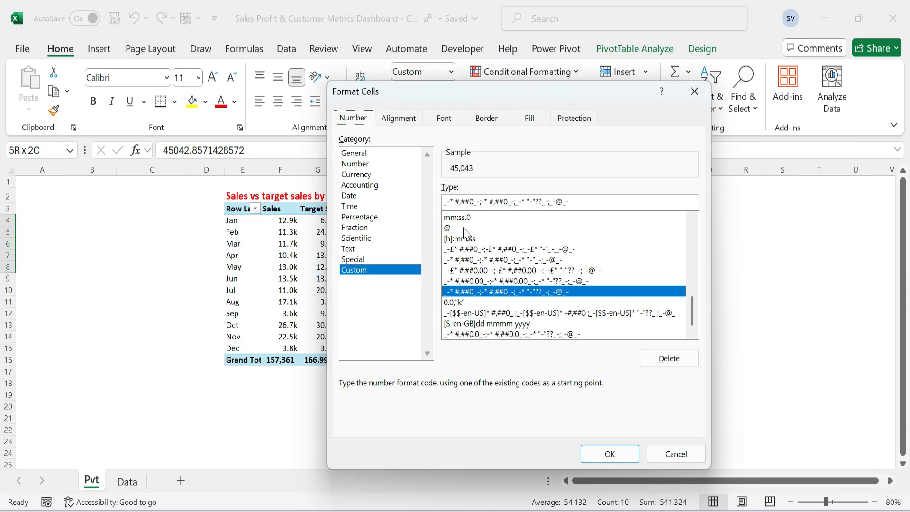
triple_click(588, 200)
type("0")
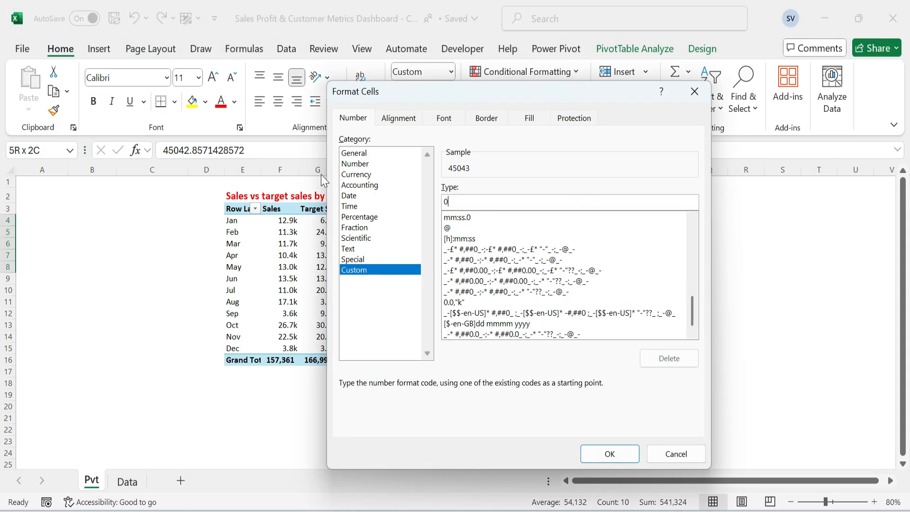
type(".0,\"k\"")
key("Return")
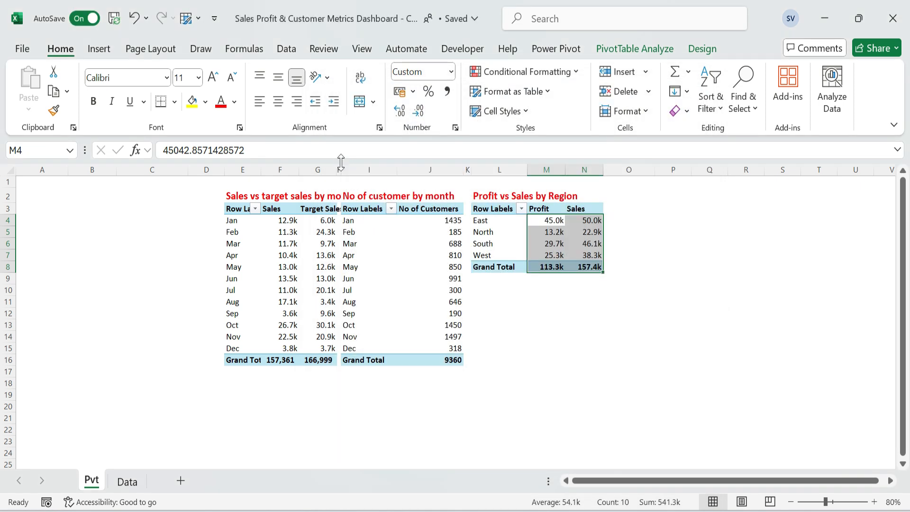
Copy the titled region PivotTable in L2:N8 to P2 and narrow the spacer columns O and K.
mouse_move(294, 232)
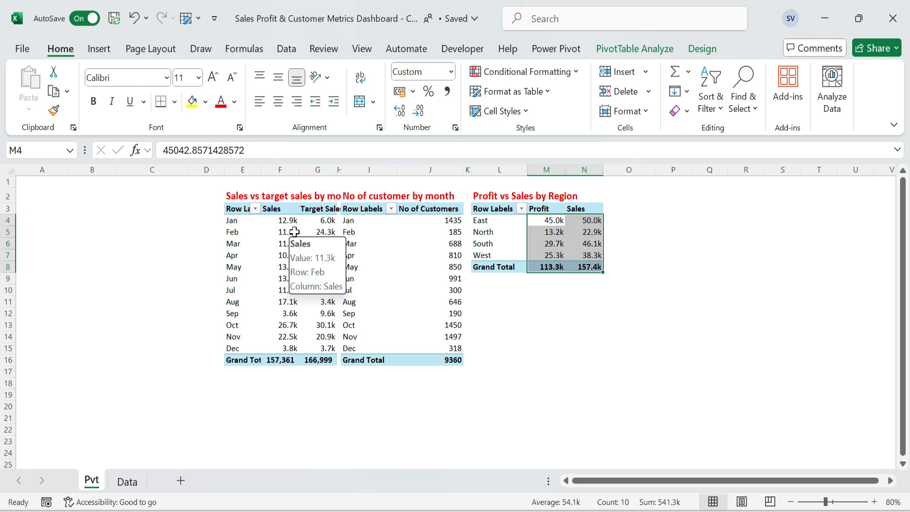
key("Left")
key("Up")
key("Up")
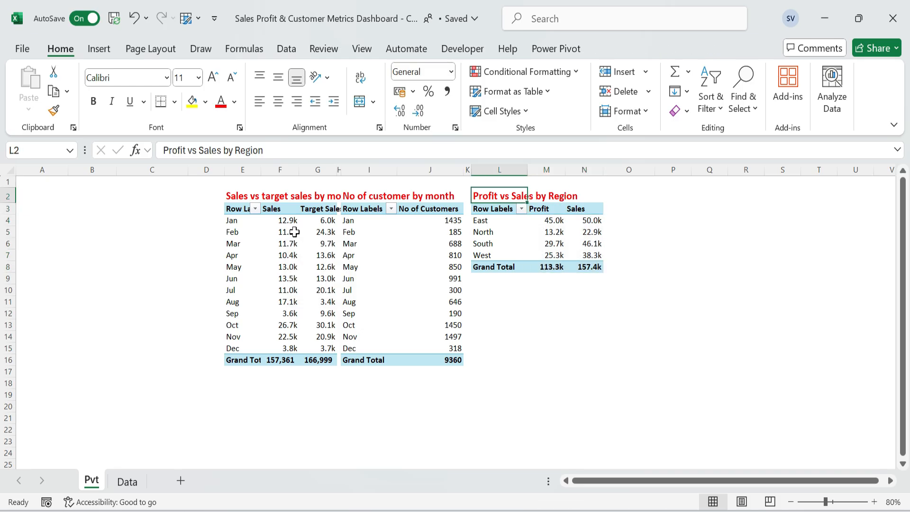
key("ctrl+shift+Down")
key("shift+Right")
key("shift+Right")
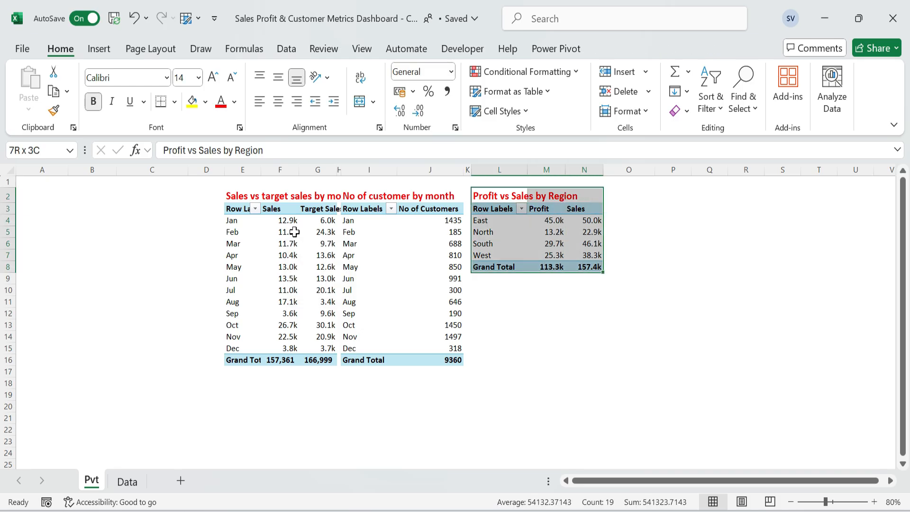
key("ctrl+c")
key("Right")
key("Right")
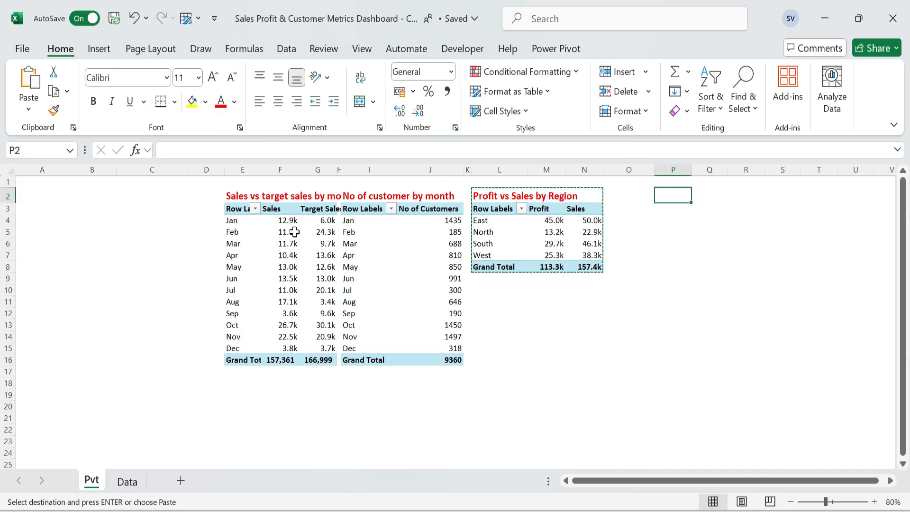
key("Return")
left_click_drag(656, 175, 609, 177)
left_click_drag(473, 174, 470, 173)
Replace the copied title in P2 with "Customer Satisfaction Score".
key("F2")
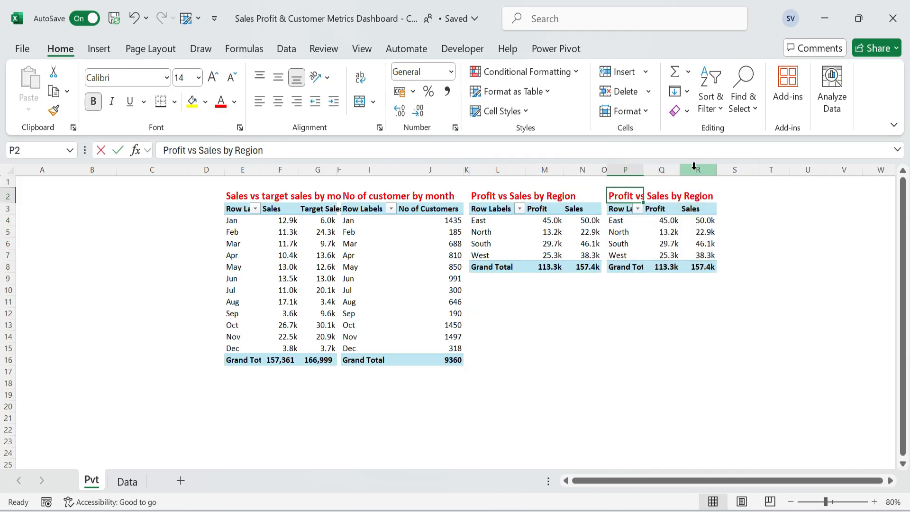
key("ctrl+a")
type("Customer Satisfaction")
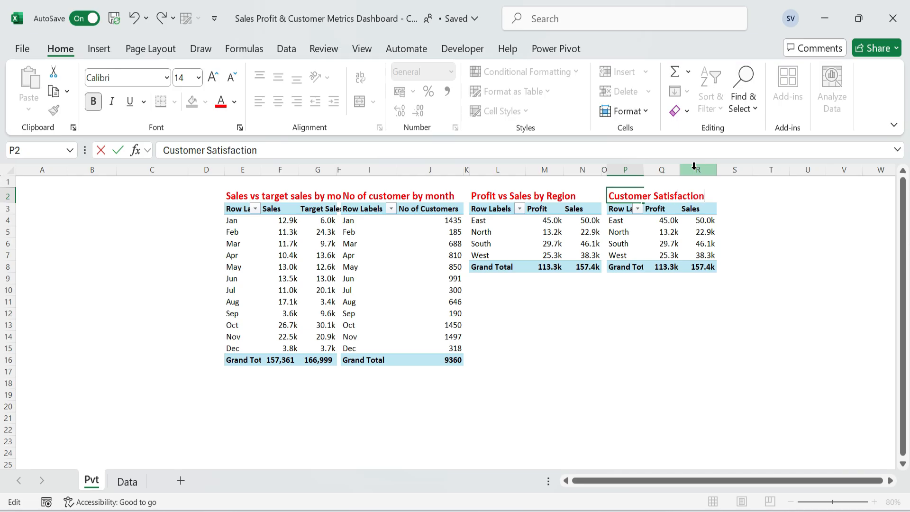
type(" Score")
key("Return")
Replace Region with Customer Satisfaction in the Rows of the PivotTable at P3, searching the fields for "s".
right_click(654, 243)
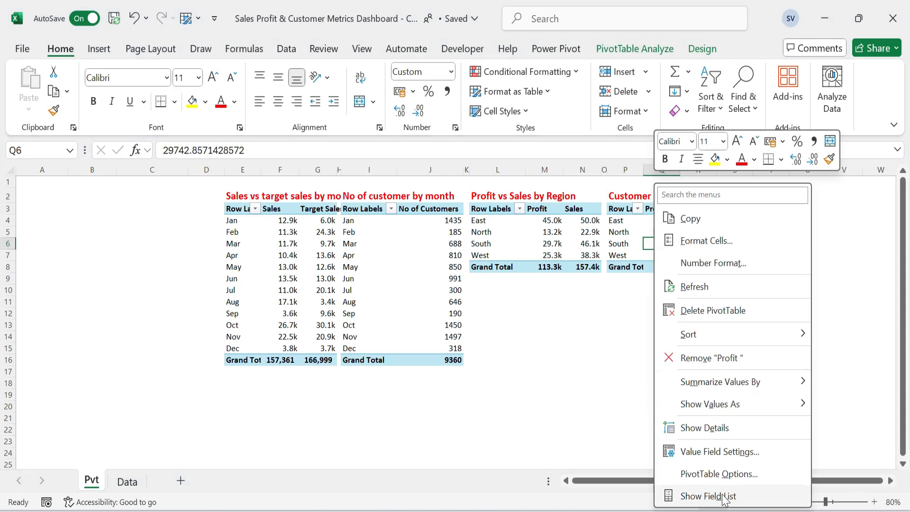
left_click(723, 496)
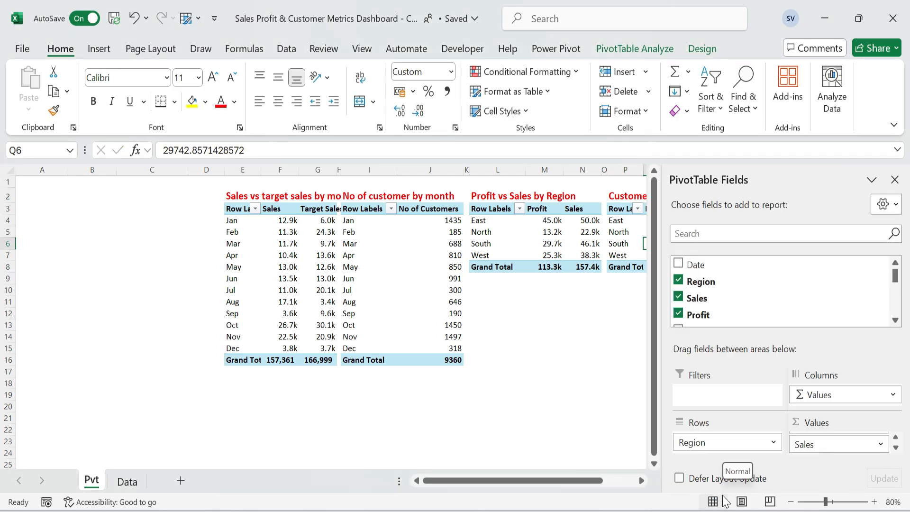
left_click_drag(731, 440, 735, 258)
left_click(734, 233)
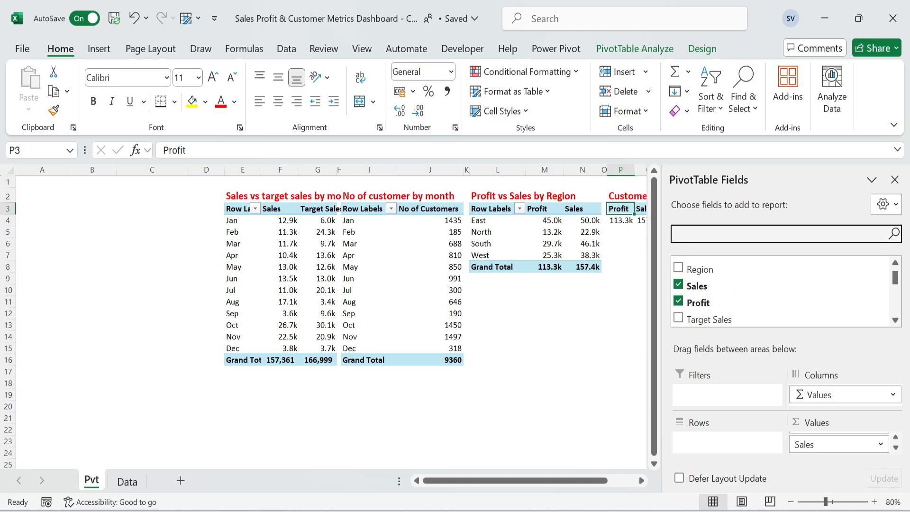
type("s")
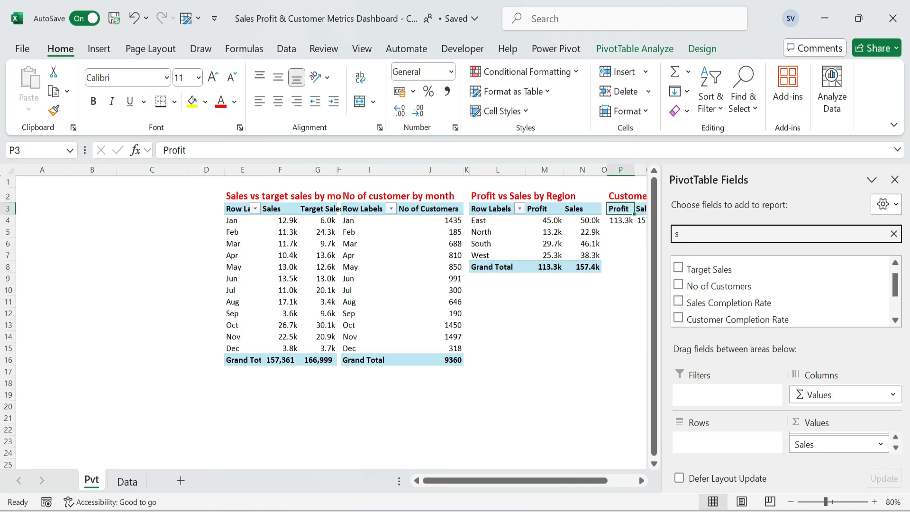
left_click(895, 320)
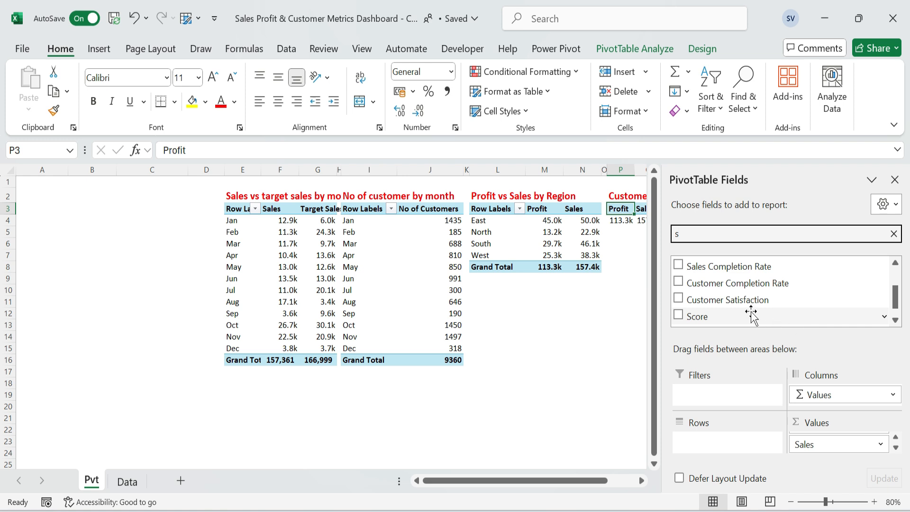
left_click_drag(759, 300, 723, 441)
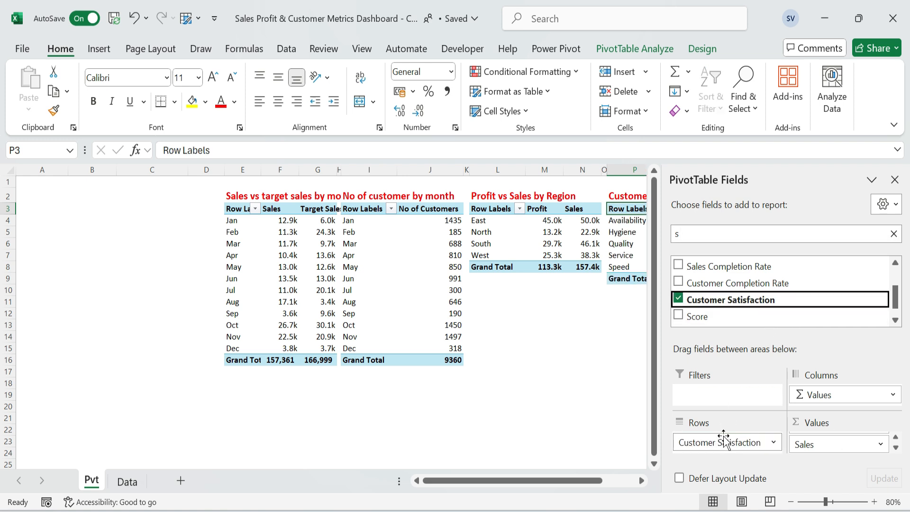
Replace the Sales and Profit values of the PivotTable at P3 with the Score field.
left_click_drag(838, 446, 796, 350)
left_click_drag(822, 446, 695, 299)
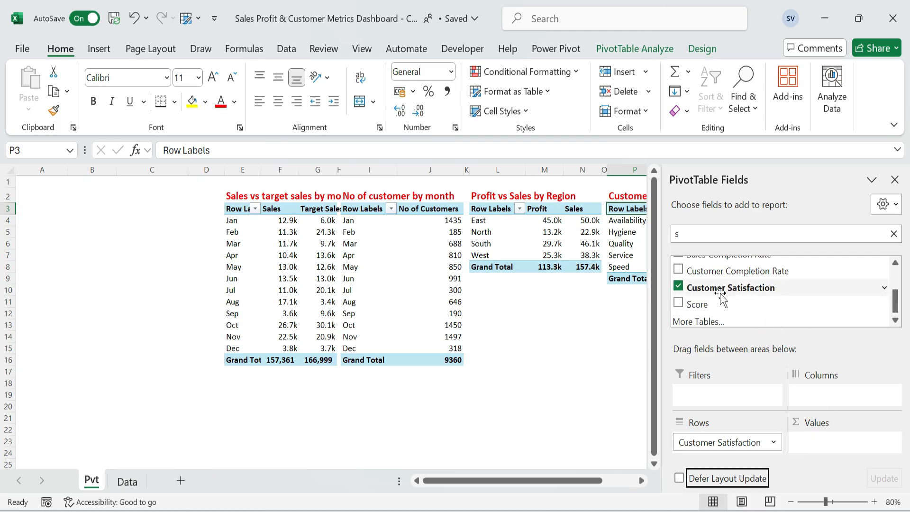
left_click(697, 306)
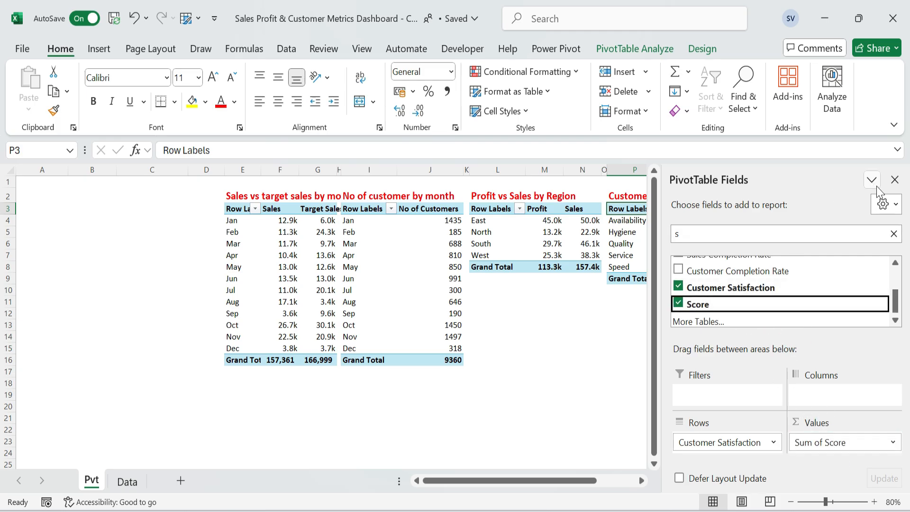
left_click(894, 179)
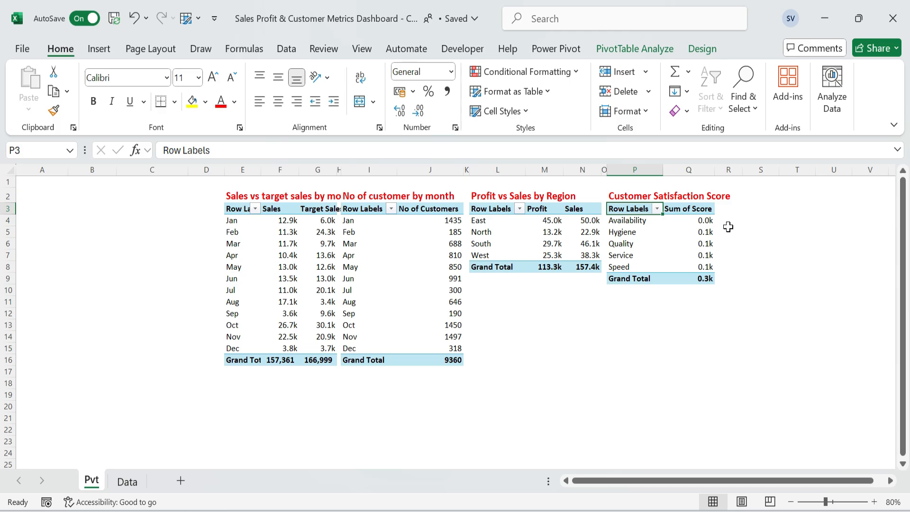
Apply the General number format to the satisfaction scores in Q4:Q9.
left_click_drag(704, 221, 704, 278)
key("ctrl+1")
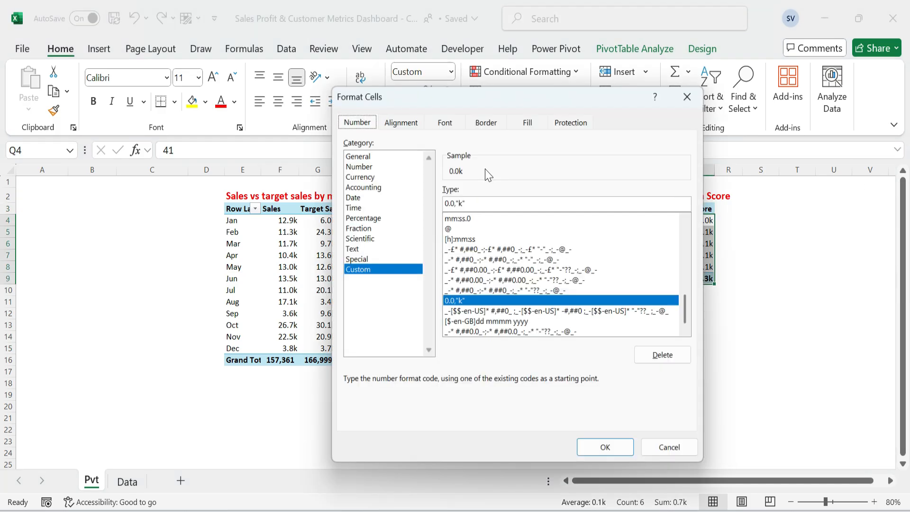
left_click(379, 156)
left_click(605, 446)
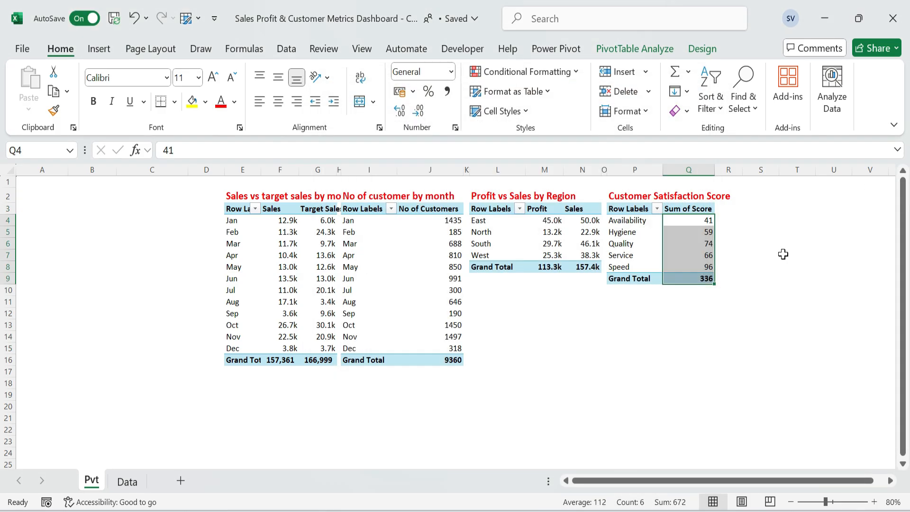
Sort the Customer Satisfaction rows in descending order by Sum of Score.
left_click(657, 209)
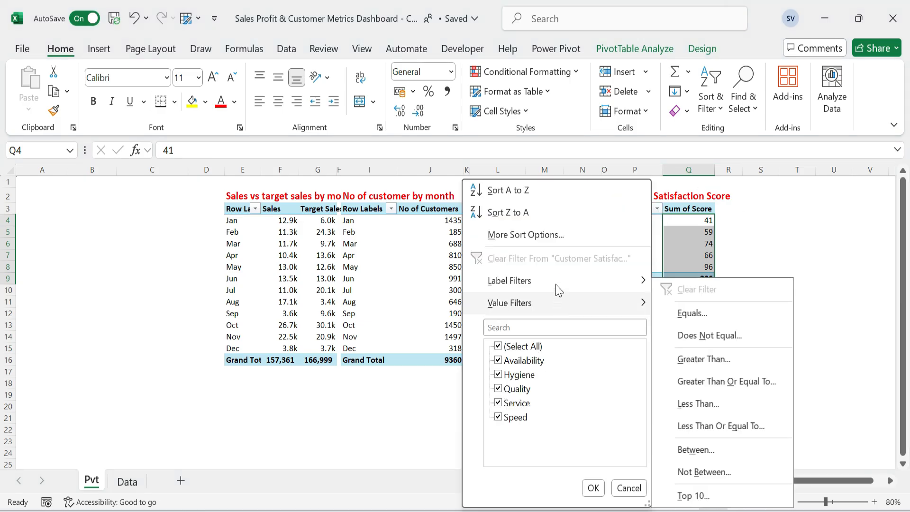
left_click(548, 234)
left_click(416, 254)
left_click(462, 272)
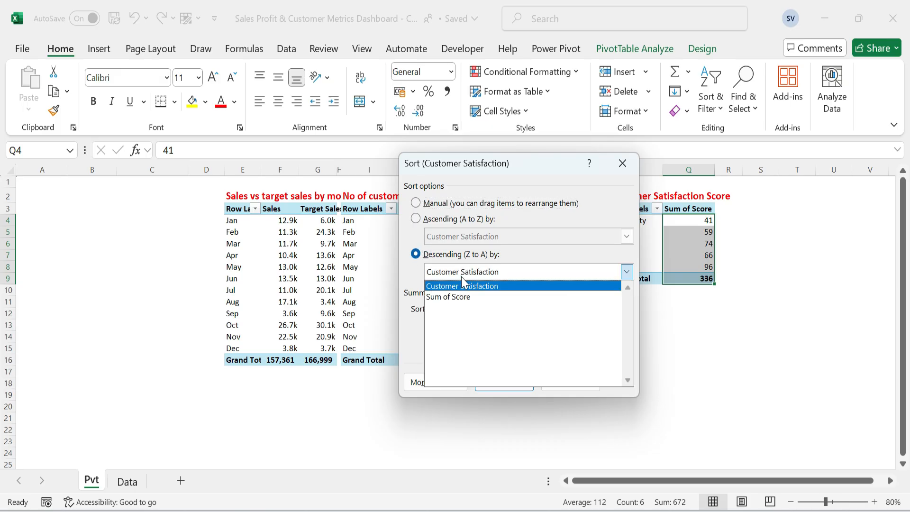
left_click(463, 297)
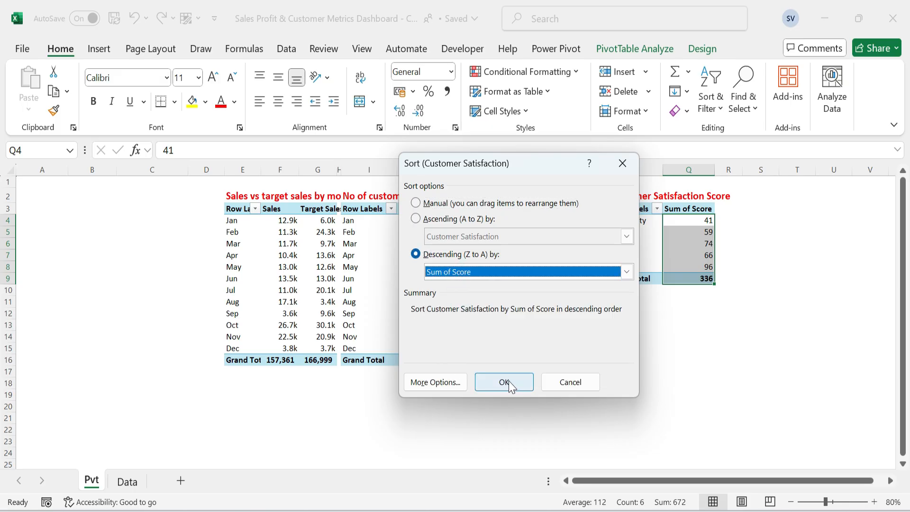
left_click(504, 382)
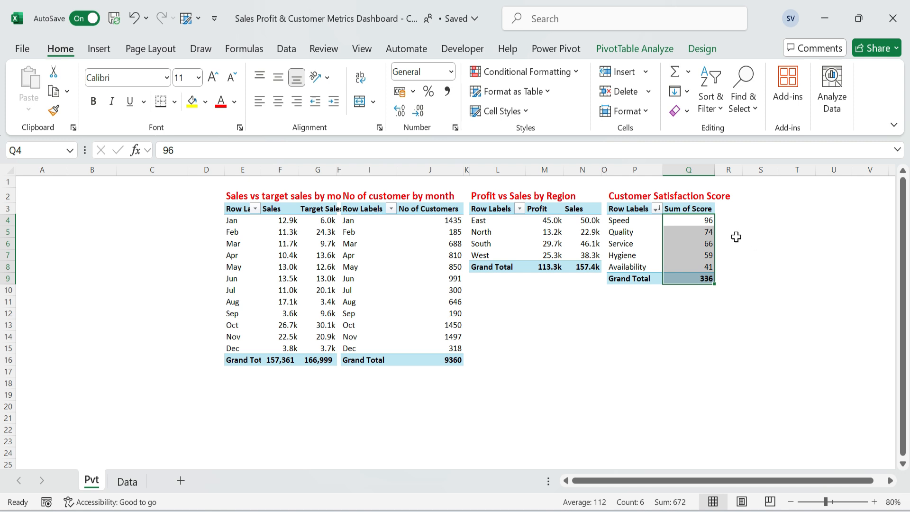
Copy the titled satisfaction PivotTable in P2:Q9 to S2.
left_click(629, 200)
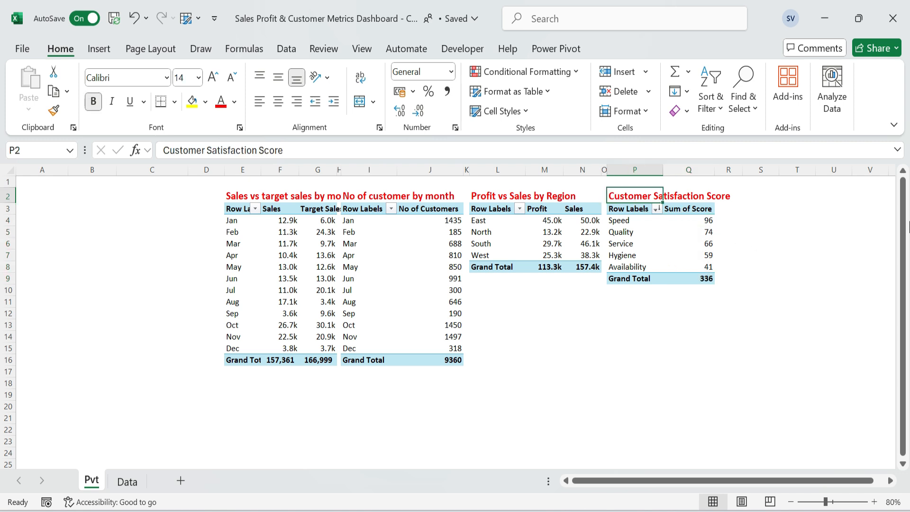
key("ctrl+shift+Down")
key("ctrl+shift+Right")
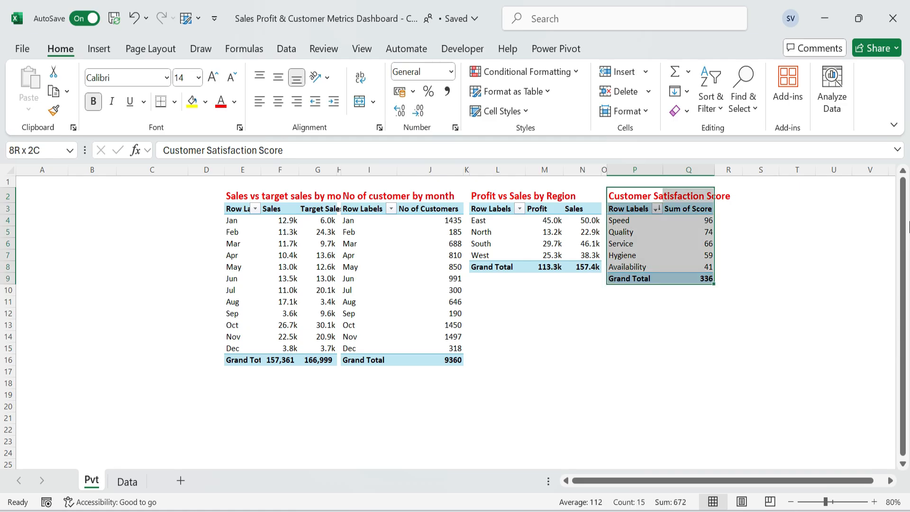
key("ctrl+c")
key("Right")
key("Right")
key("Right")
key("ctrl+v")
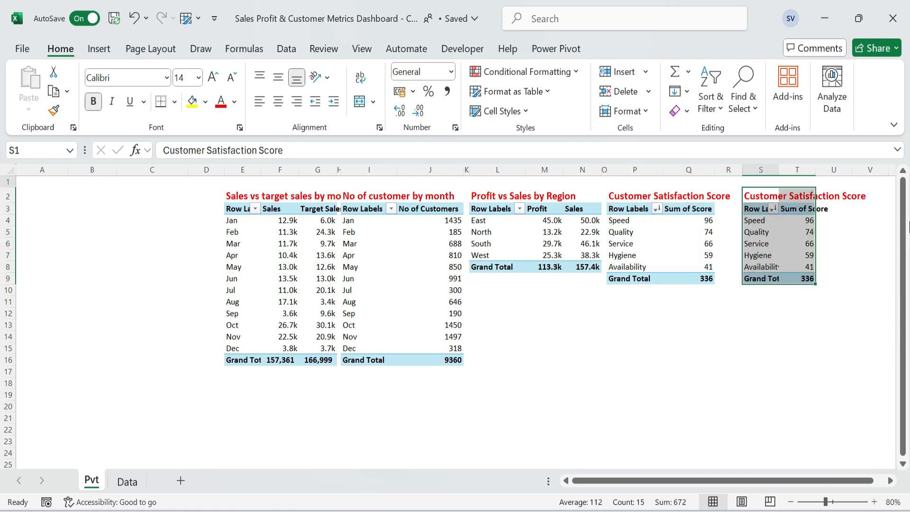
Replace the copied title in S2 with "Sales by Country" and narrow the spacer column R.
key("F2")
type("Sa")
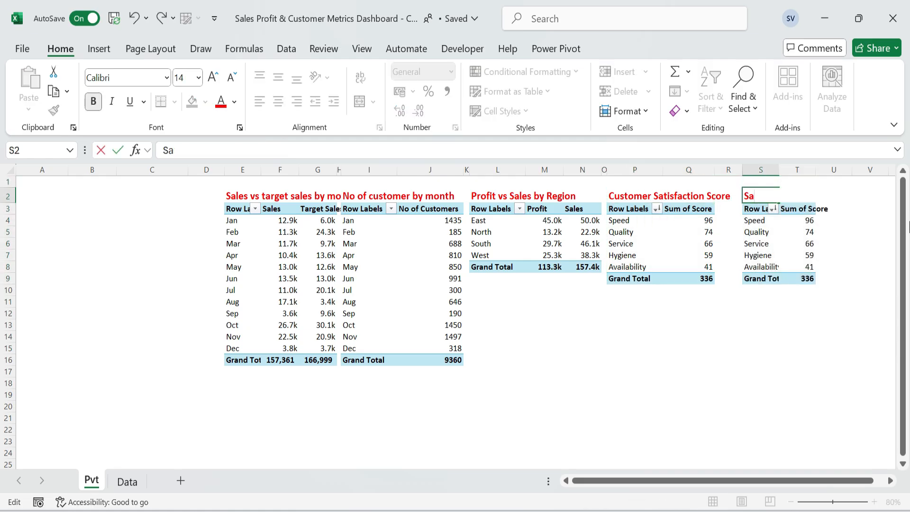
type("les by Country")
key("Return")
key("Down")
left_click_drag(742, 170, 719, 170)
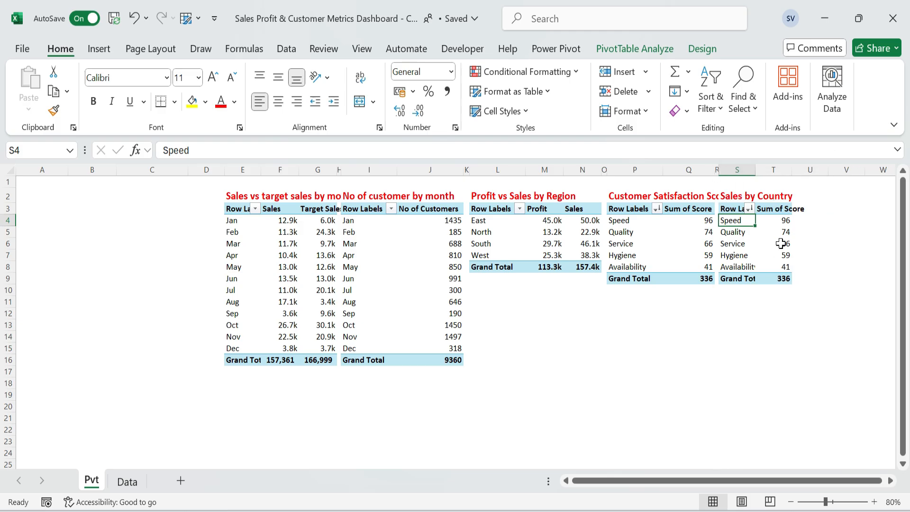
Set up the PivotTable at S3 with Country in Rows and Sales in Values, replacing the Score field.
right_click(743, 244)
left_click(664, 496)
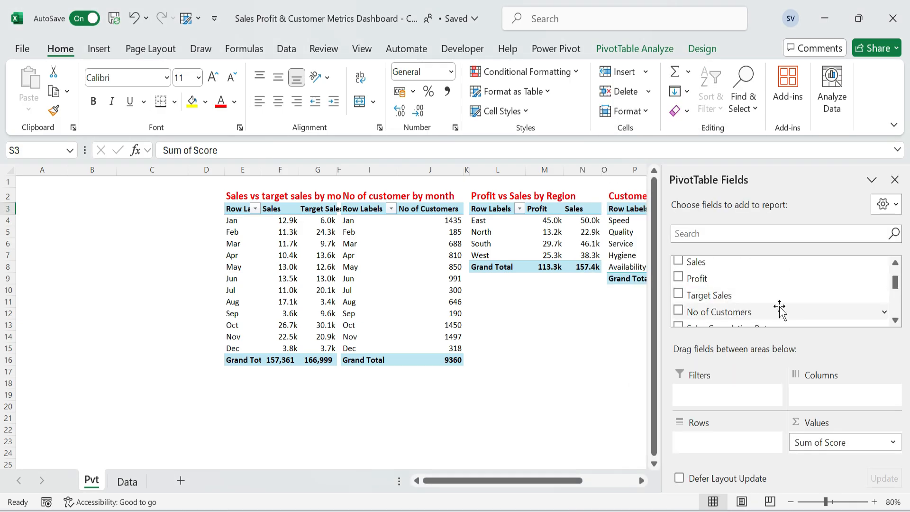
scroll(759, 308, "down", 3)
left_click_drag(758, 307, 718, 438)
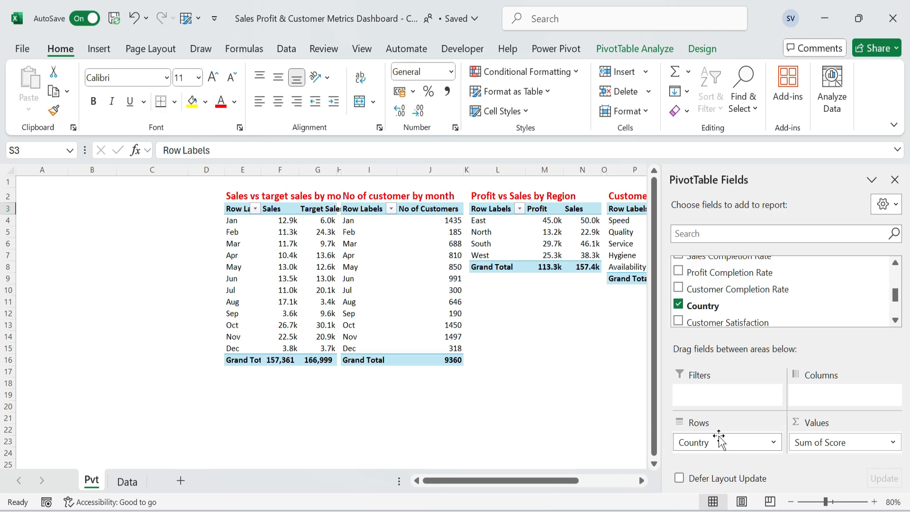
left_click_drag(851, 443, 767, 287)
left_click(730, 234)
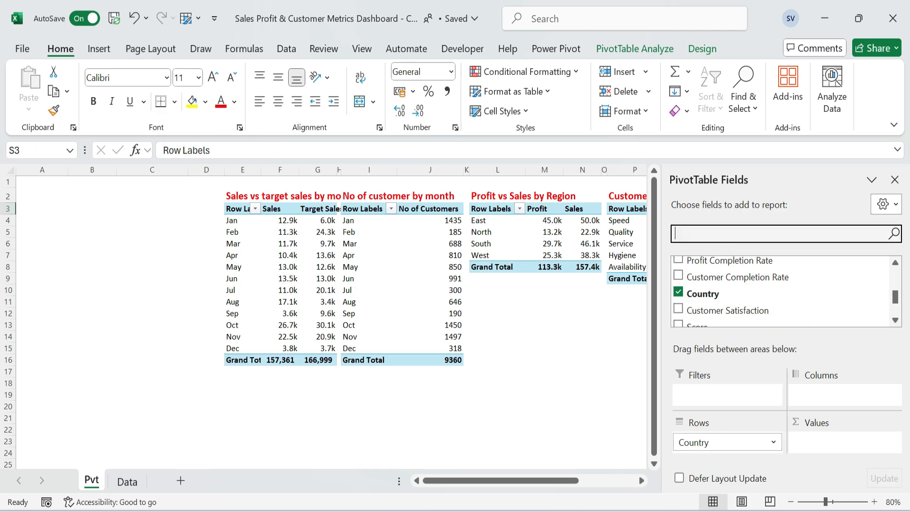
type("sa")
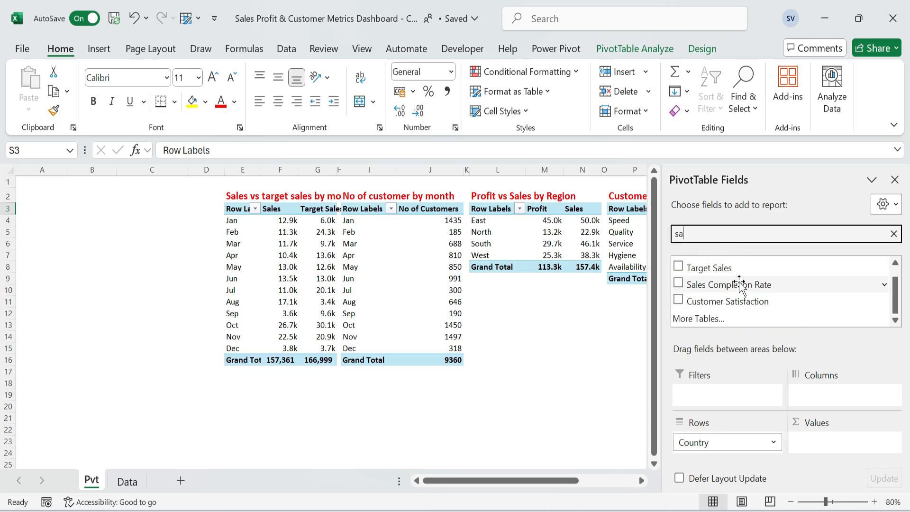
type("l")
left_click_drag(732, 264, 836, 445)
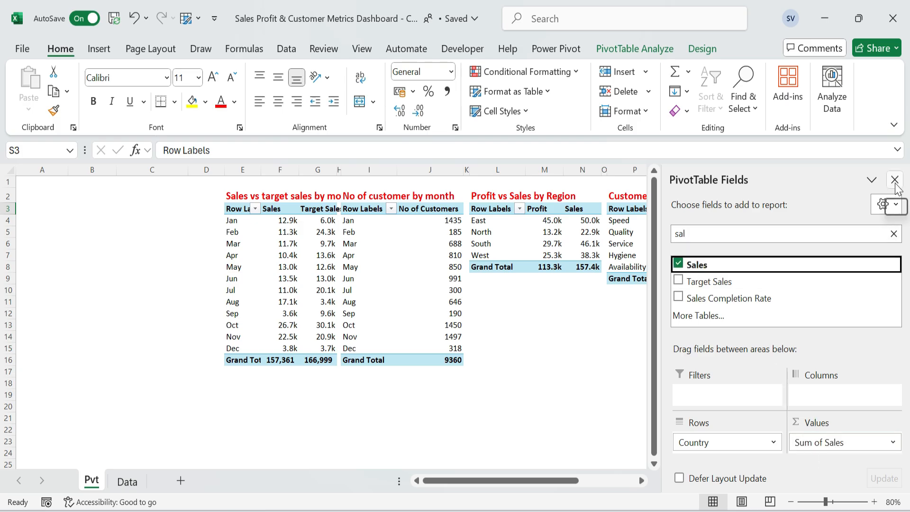
left_click(895, 180)
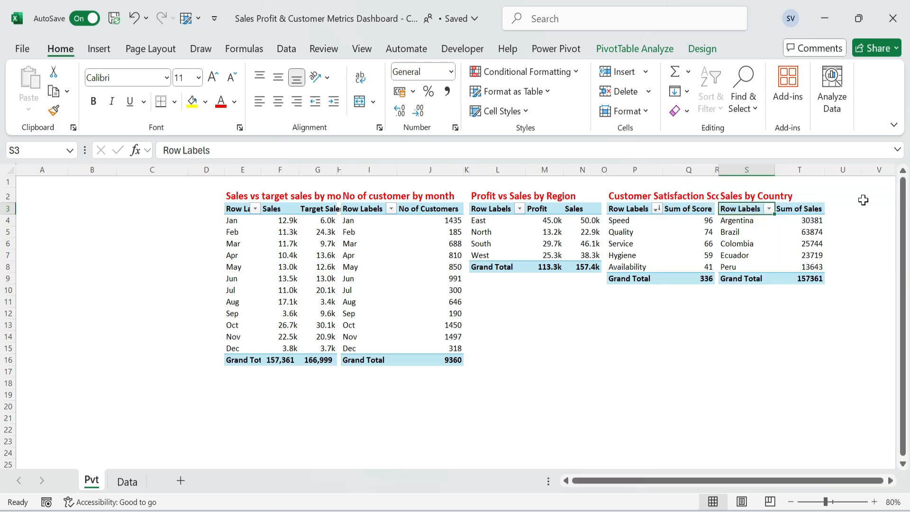
Apply the custom number format 0.0,"k" to the country sales values in T4:T9.
left_click_drag(811, 220, 827, 283)
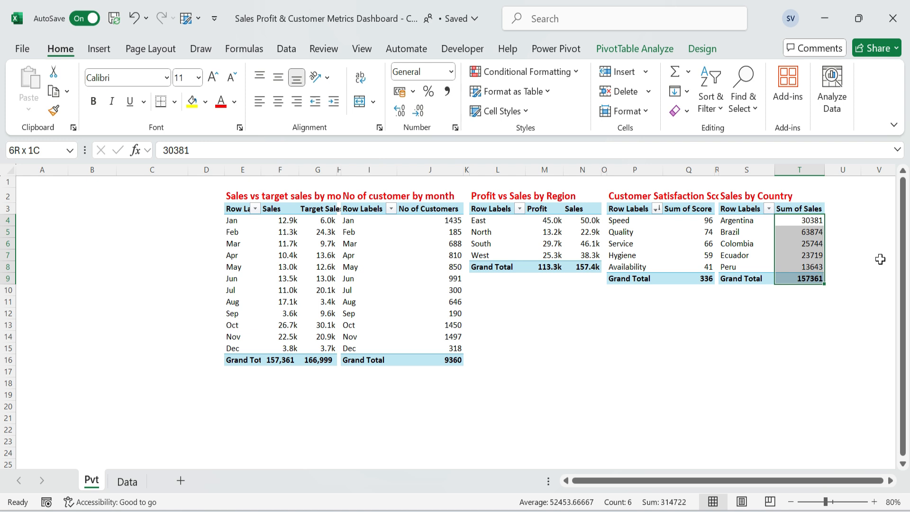
key("ctrl+1")
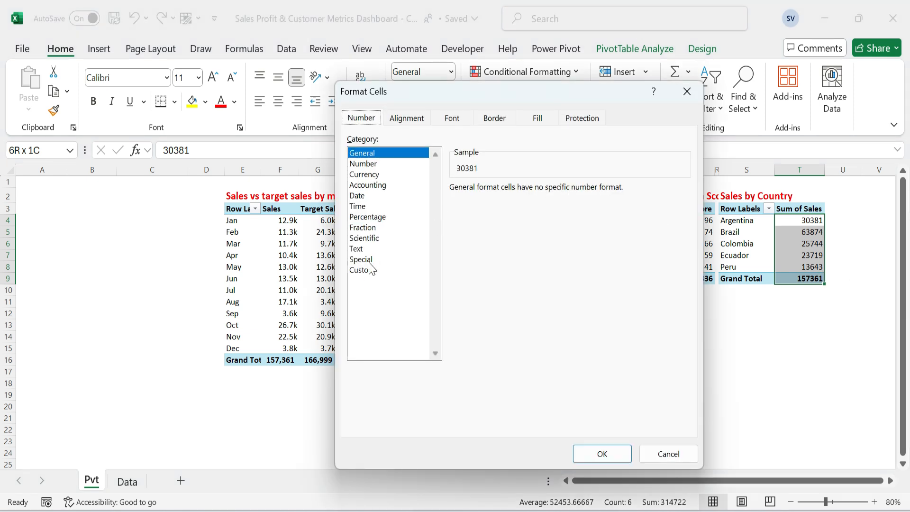
left_click(368, 269)
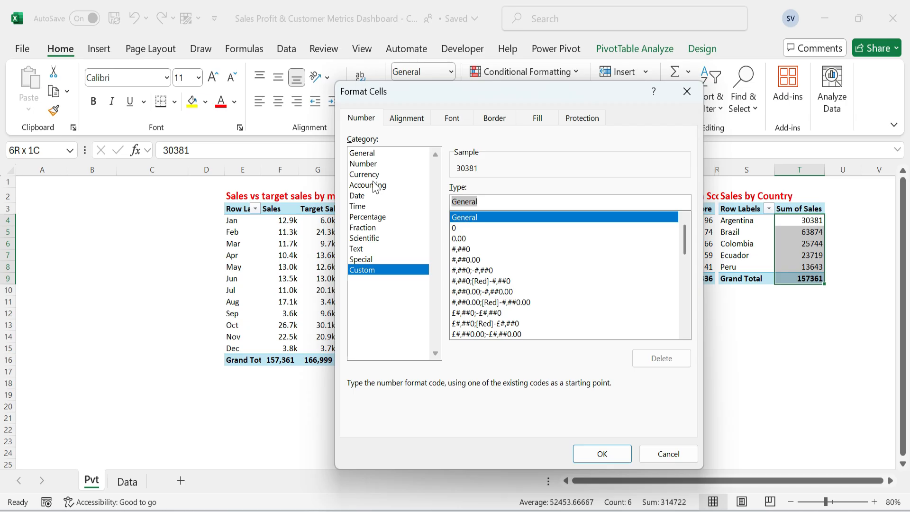
type("0.0,\"k")
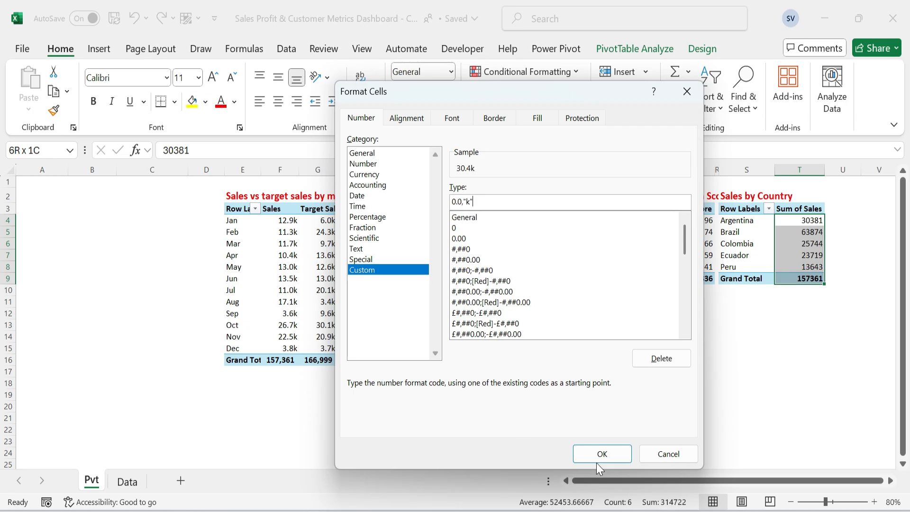
left_click(599, 454)
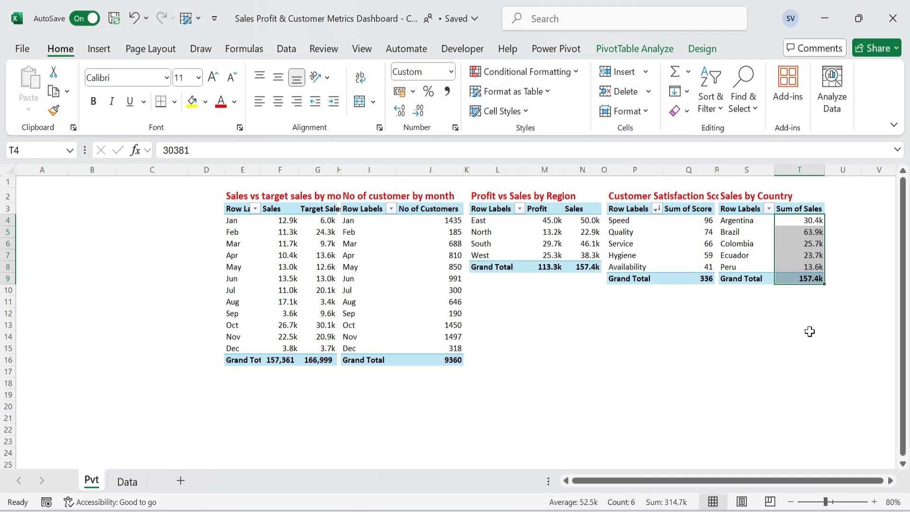
left_click(809, 332)
Rename the value header in Q3 from "Sum of Score" to "Score".
left_click(617, 204)
left_click(701, 210)
key("F2")
key("Home")
key("Delete")
key("Delete")
key("Delete")
key("Delete")
key("Delete")
key("Delete")
key("Delete")
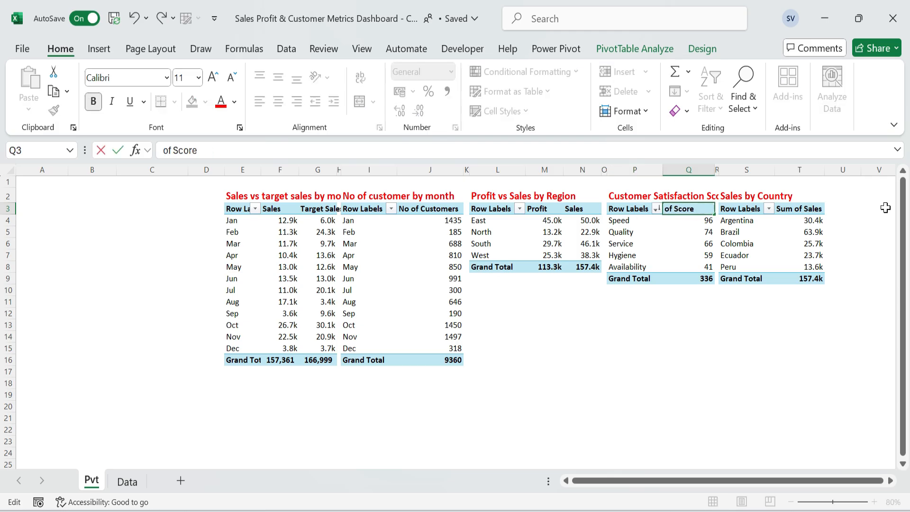
key("Tab")
key("Tab")
key("Tab")
Rename the value header in T3 from "Sum of Sales" to "Sales".
key("F2")
key("Home")
key("Delete")
key("Delete")
key("Delete")
key("Delete")
key("Delete")
key("Delete")
key("Delete")
key("Return")
AutoFit the column widths to the contents of the satisfaction and country PivotTables in P3:T9.
key("Up")
key("Left")
key("Left")
key("Left")
key("Left")
key("shift+Right")
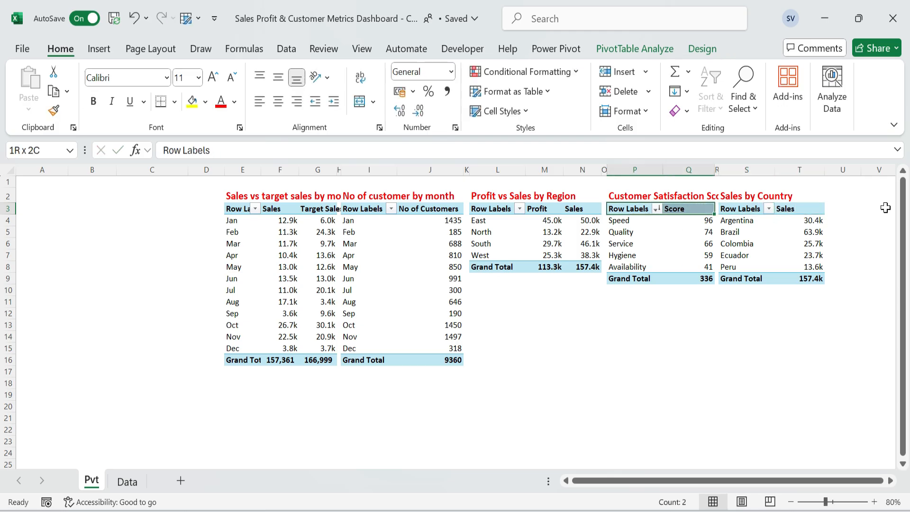
key("shift+Down")
key("shift+Down")
key("shift+Down")
key("shift+Down")
key("shift+Down")
key("shift+Down")
key("shift+Right")
key("shift+Right")
key("shift+Right")
key("alt+h")
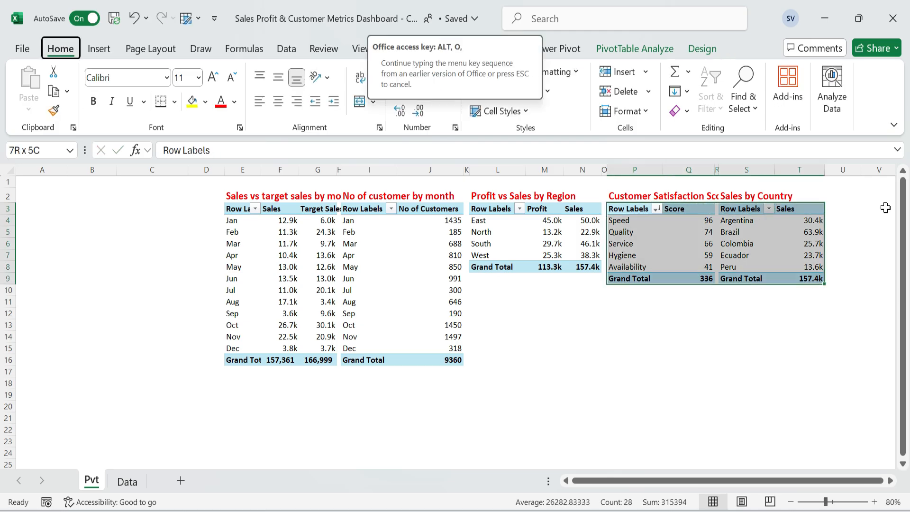
key("o")
key("i")
Copy the two PivotTables in P3:T9 and paste them as values starting at P11.
key("ctrl+c")
key("Down")
key("Down")
key("Down")
key("Down")
key("Down")
key("Down")
key("Down")
key("Down")
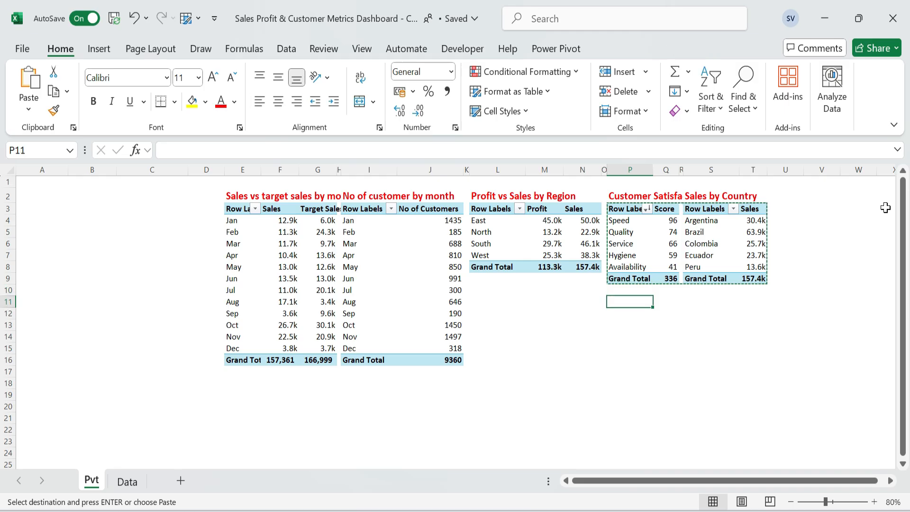
key("alt+e")
key("s")
key("v")
key("Return")
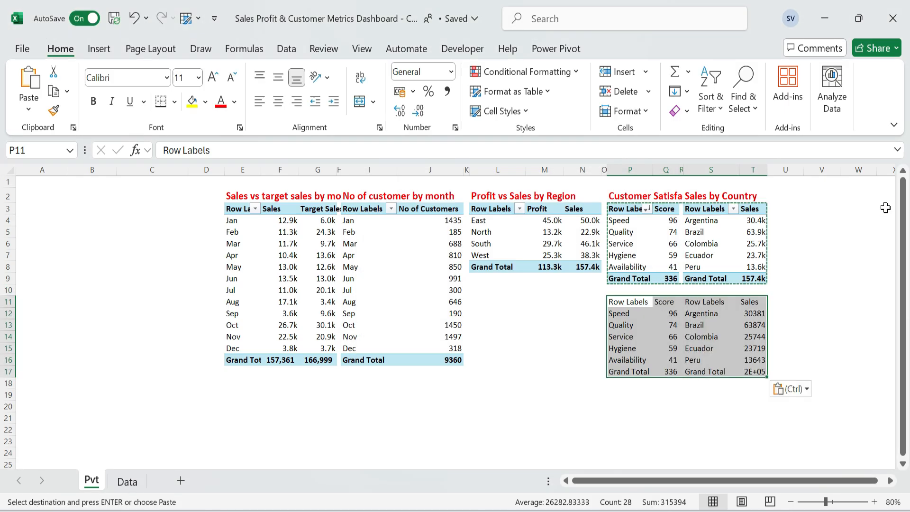
key("alt+e")
key("s")
key("v")
key("Up")
key("Down")
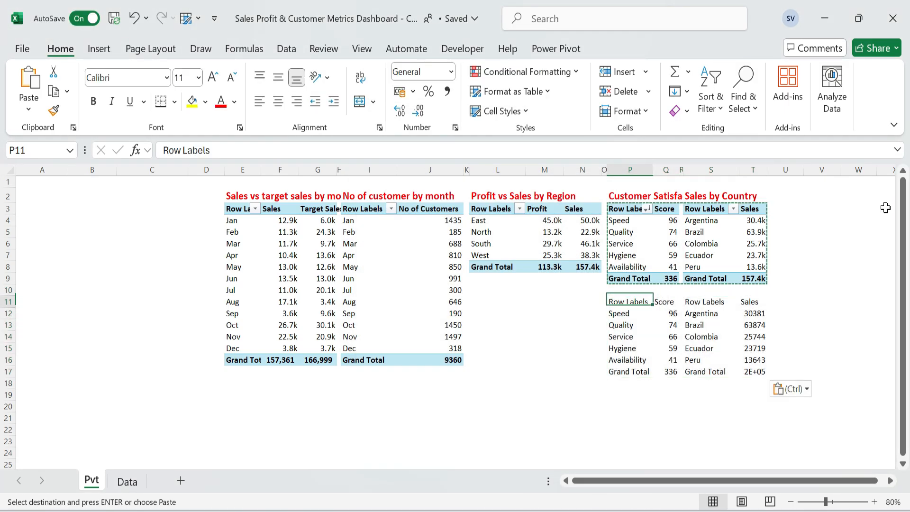
Link the Speed score in Q12 to the satisfaction PivotTable above with a GETPIVOTDATA reference.
key("Down")
key("Right")
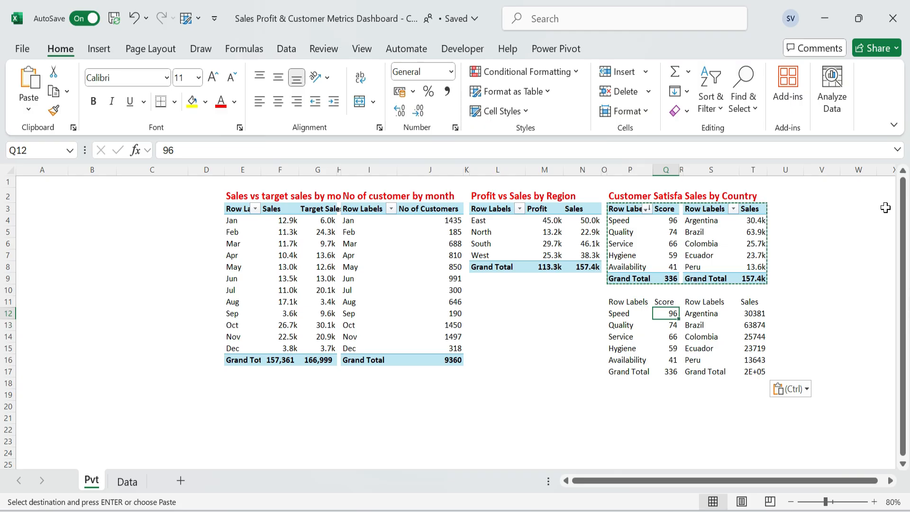
type("=")
key("Down")
key("Up")
key("Up")
key("Up")
key("Up")
key("Up")
key("Up")
key("Up")
key("Up")
key("Up")
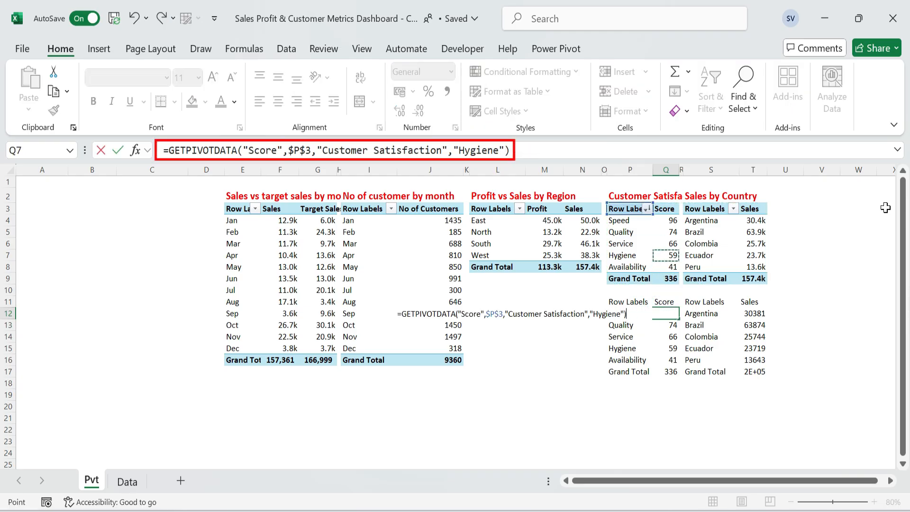
key("Return")
Link the satisfaction label in P12 to P4 of the PivotTable and fill the reference down through P16.
key("Left")
key("Up")
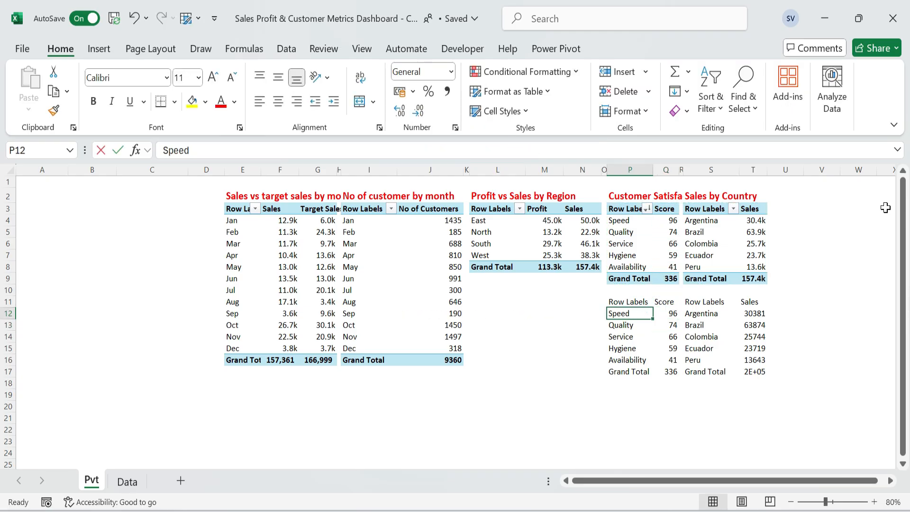
type("=")
key("Up")
key("Up")
key("Up")
key("Up")
key("Up")
key("Up")
key("Up")
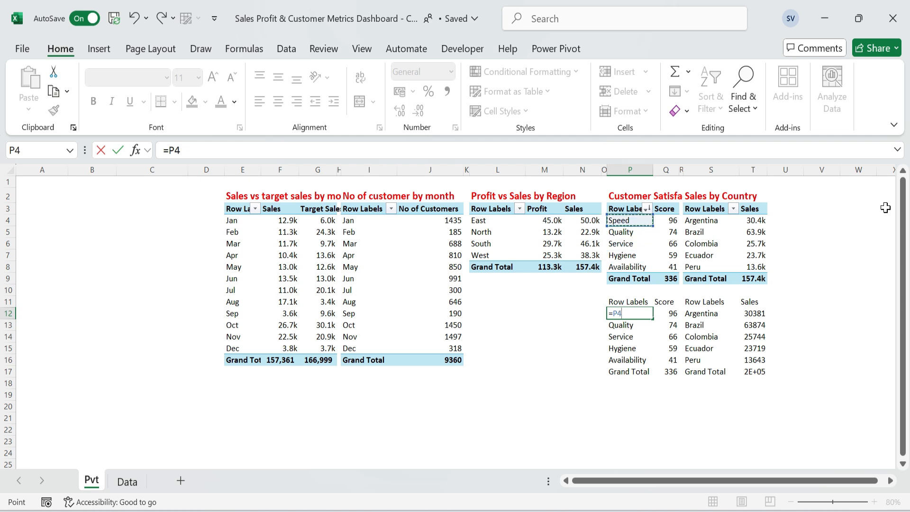
key("Return")
Replace the hard-coded item in Q12's GETPIVOTDATA formula with P12 and fill the formula down to Q16.
key("Up")
key("shift+Down")
key("shift+Down")
key("shift+Down")
key("shift+Down")
key("shift+Down")
key("Down")
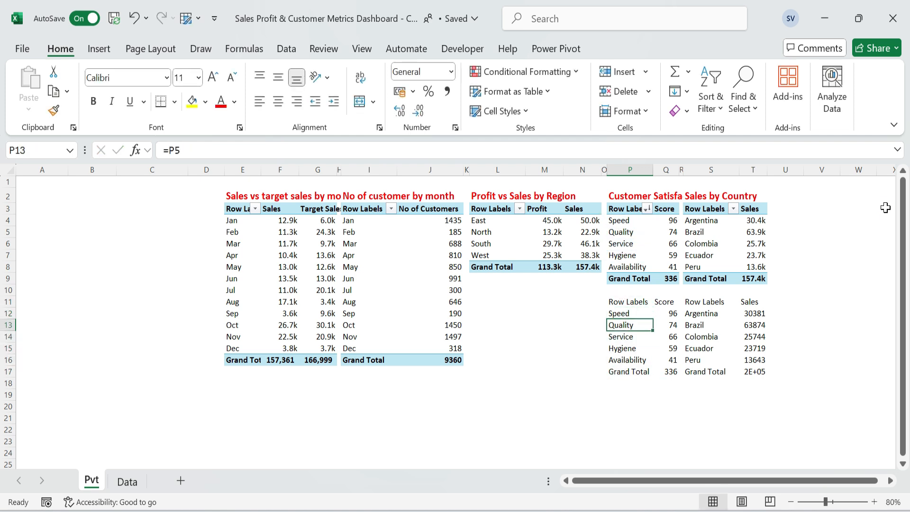
Clear the Grand Total label and value from P17:Q17 of the satisfaction helper table.
key("Down")
key("Down")
key("Down")
key("Down")
key("shift+Right")
key("Delete")
key("Up")
key("Right")
key("Up")
key("Up")
key("Up")
key("Up")
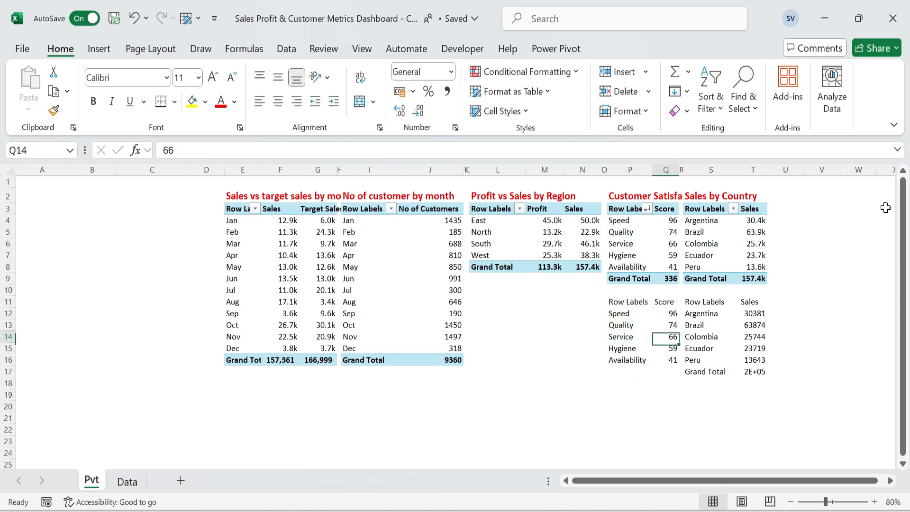
key("F2")
key("BackSpace")
key("BackSpace")
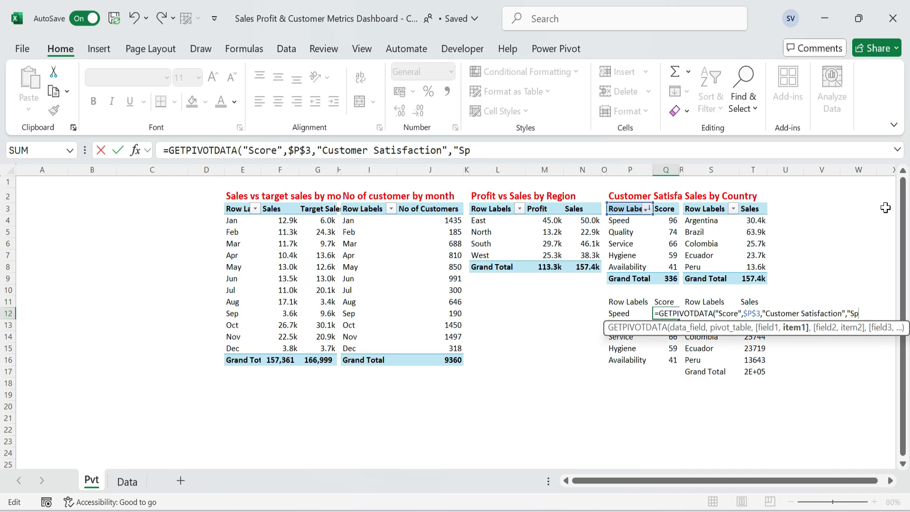
left_click(623, 311)
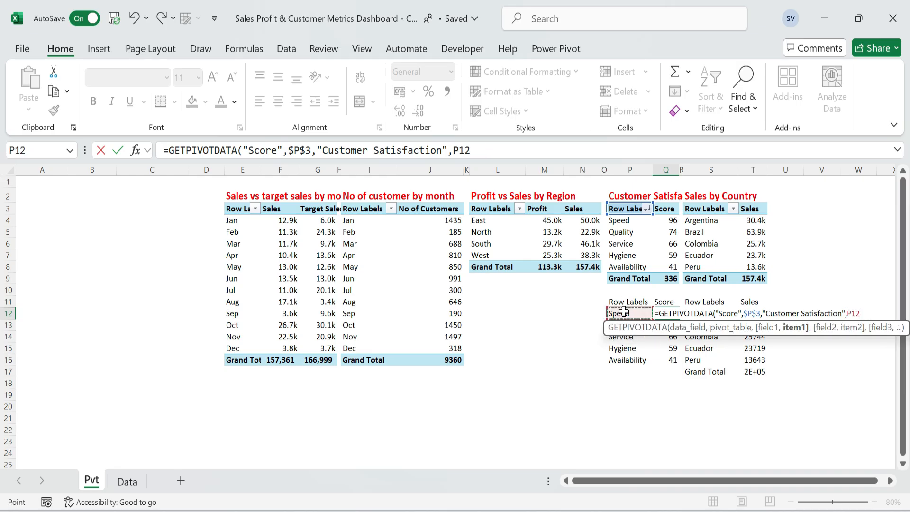
key("Return")
key("Up")
key("ctrl+shift+Down")
key("Down")
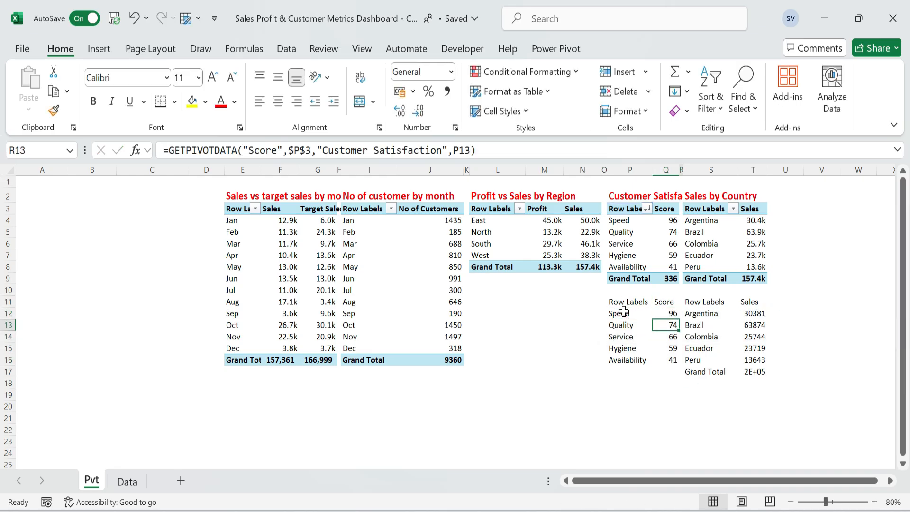
Link the country label in S12 to S4 of the PivotTable and fill the reference down the country column.
key("Up")
key("Right")
key("Right")
type("=")
key("Up")
key("Up")
key("Up")
key("Up")
key("Up")
key("Up")
key("Up")
key("Up")
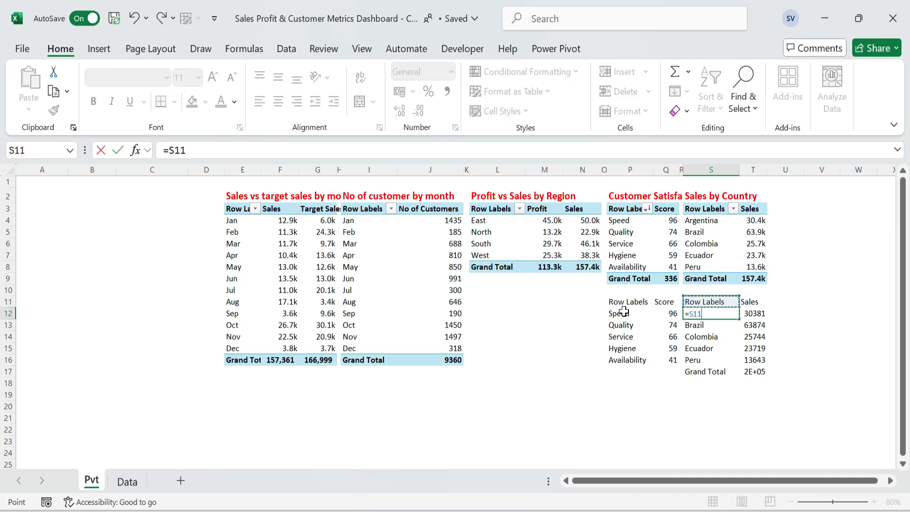
key("ctrl+Return")
key("ctrl+shift+Down")
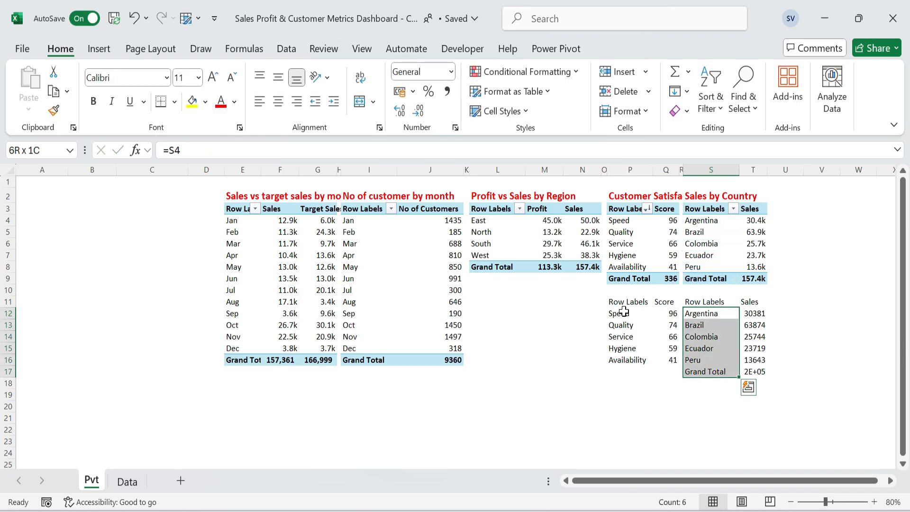
Clear the Grand Total label in S17 of the country helper table.
key("Up")
key("ctrl+Down")
key("Delete")
Replace the value in T12 with a GETPIVOTDATA reference to Argentina's Sales in the country PivotTable.
key("Right")
key("Up")
key("Up")
key("Up")
key("Up")
key("Up")
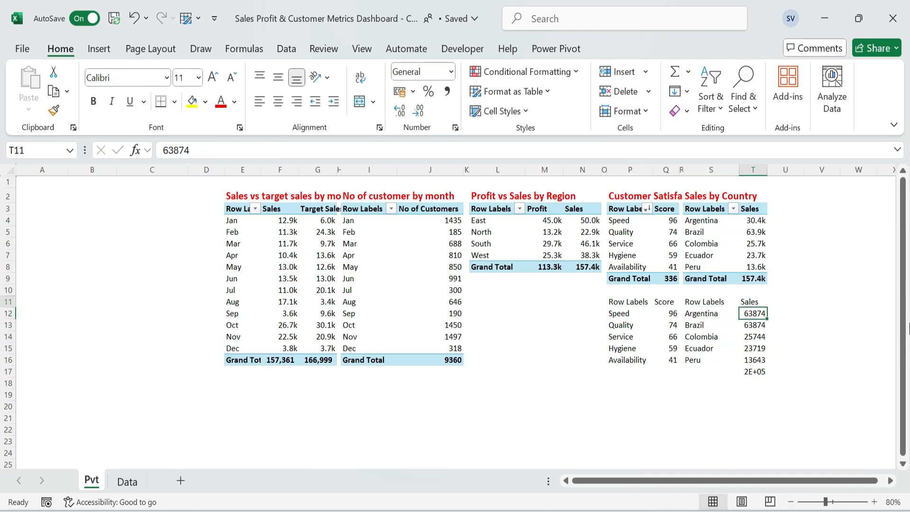
key("Down")
key("F2")
key("BackSpace")
key("BackSpace")
key("BackSpace")
key("BackSpace")
key("BackSpace")
type("=")
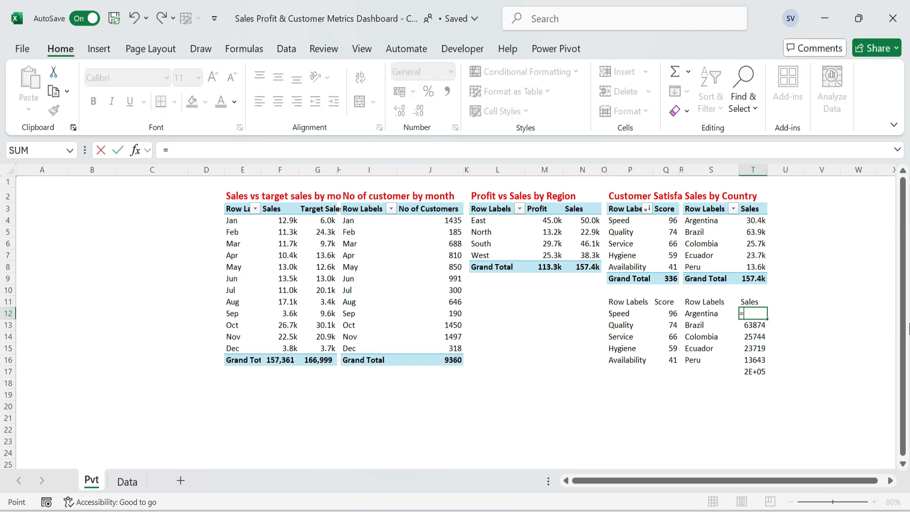
key("Up")
key("Up")
key("Up")
key("Up")
key("Up")
key("Up")
key("Up")
key("Up")
key("Escape")
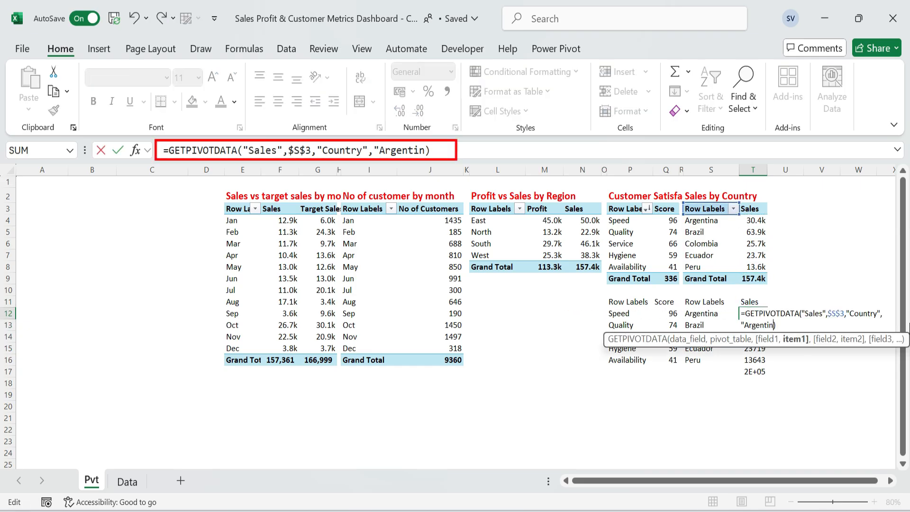
Replace the hard-coded Argentina item in T12's formula with S12 and fill the formula down the Sales column.
key("BackSpace")
key("BackSpace")
key("BackSpace")
key("BackSpace")
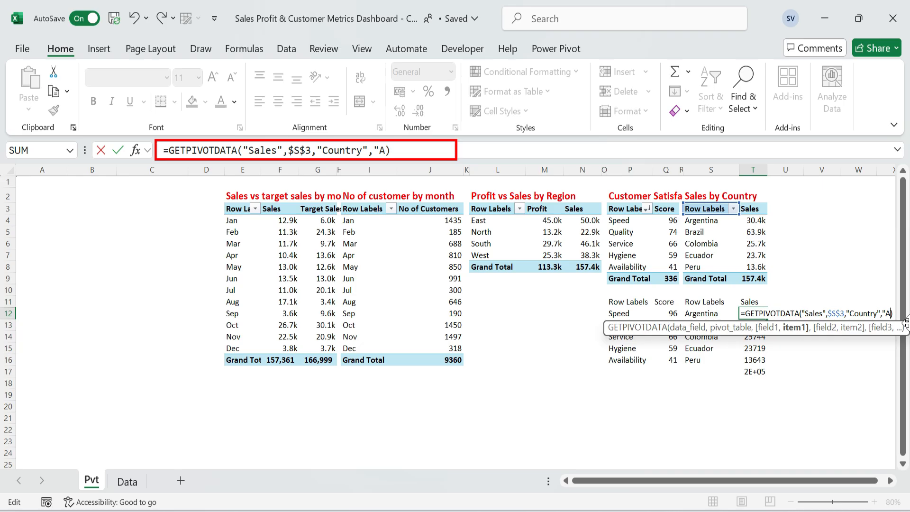
left_click(709, 313)
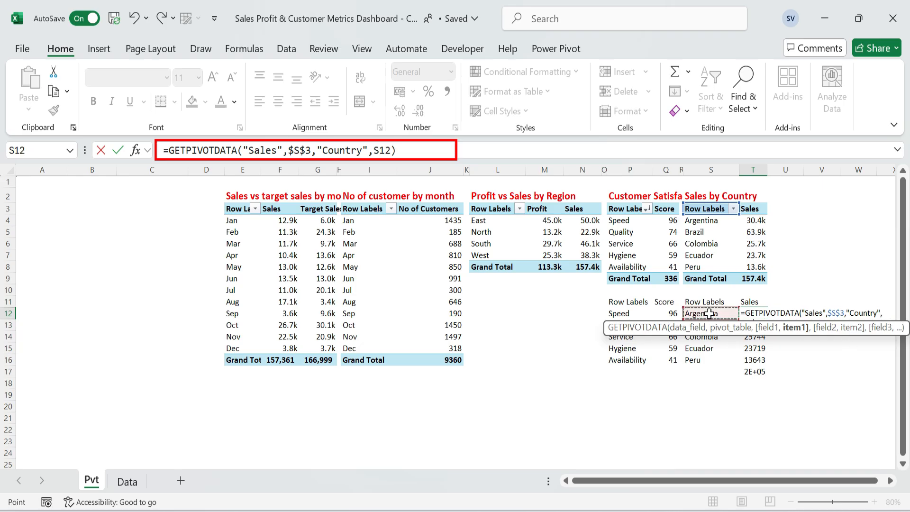
key("ctrl+Return")
key("ctrl+shift+Down")
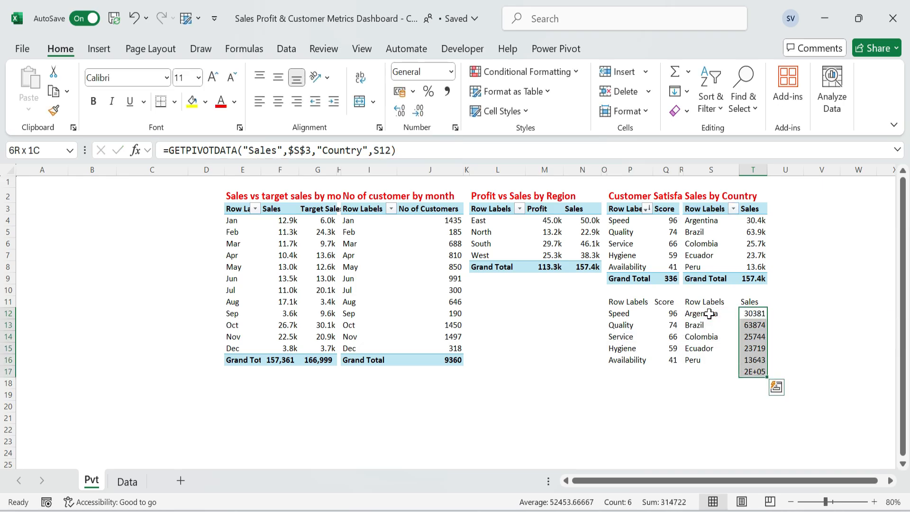
Clear the grand total value in T17 of the country helper table.
key("ctrl+shift+Up")
key("ctrl+Down")
key("Delete")
Apply the custom number format 0.0,"k" to the country sales values in T12:T16.
key("Up")
key("Up")
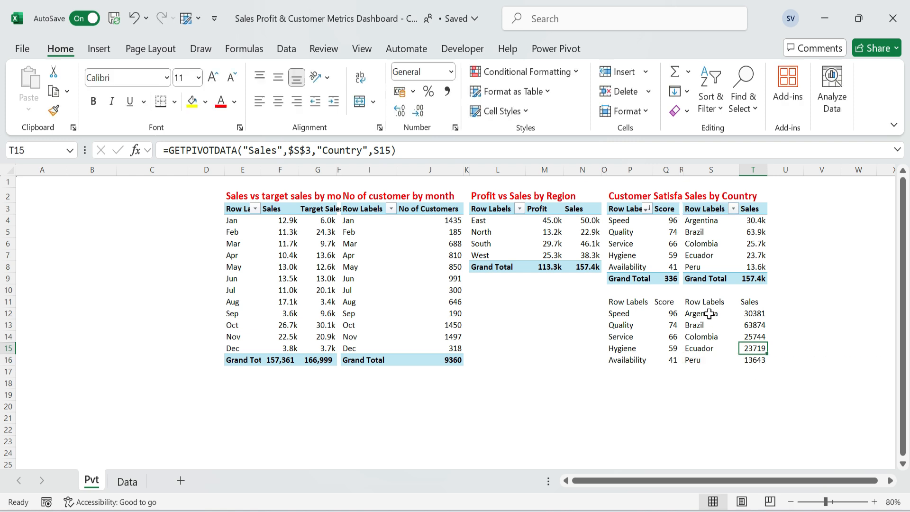
key("Up")
key("Up")
key("Up")
key("Up")
key("Down")
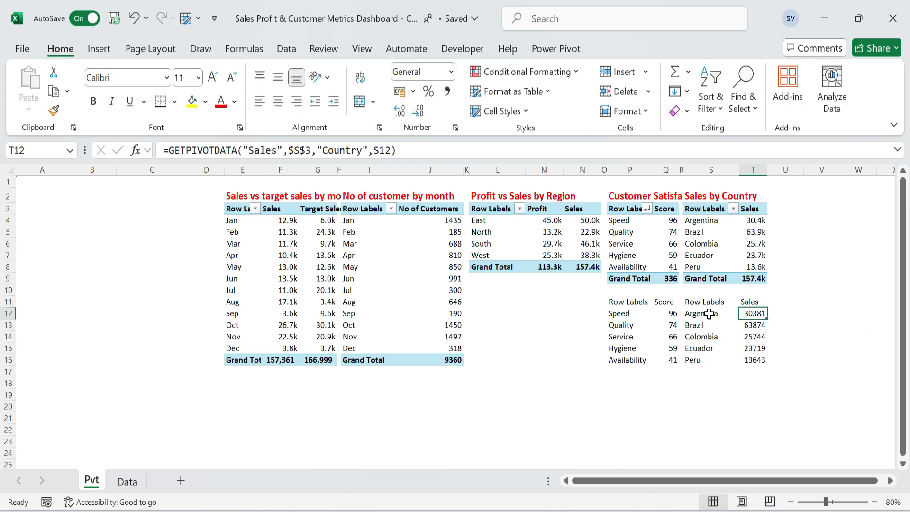
key("ctrl+shift+Down")
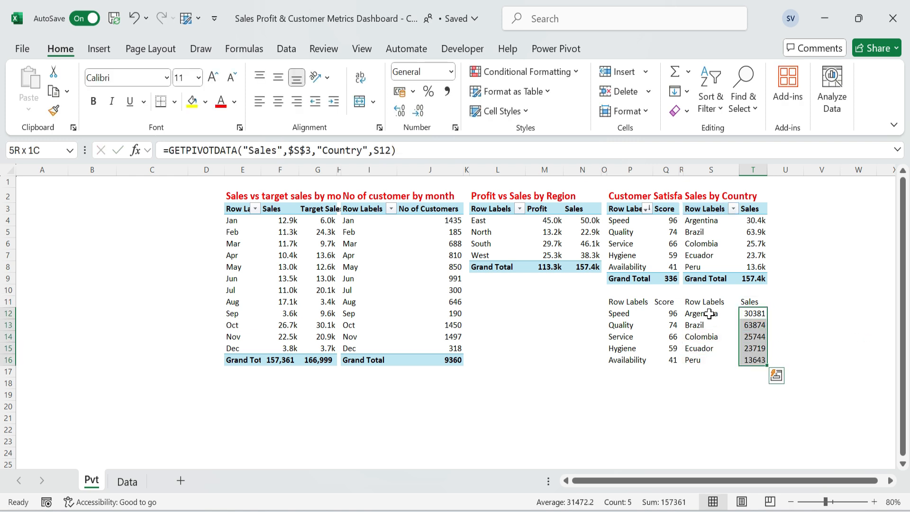
key("ctrl+q")
left_click(625, 111)
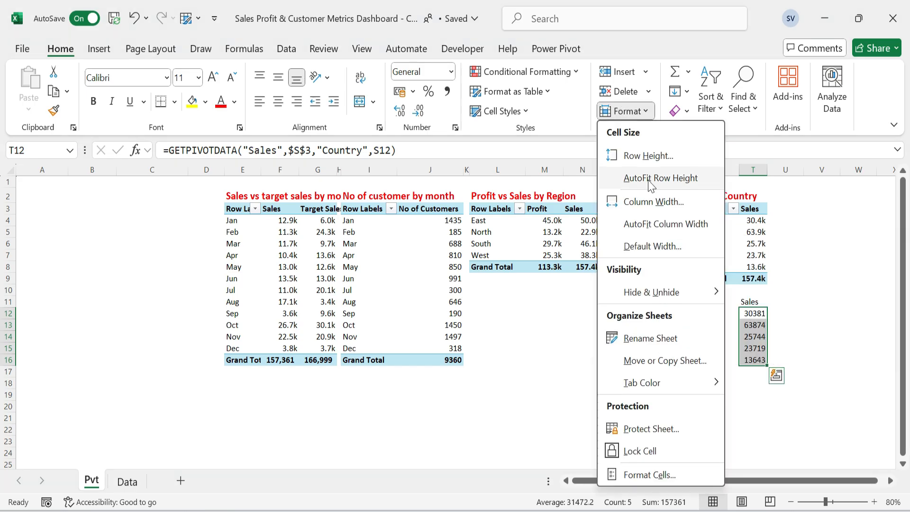
left_click(680, 471)
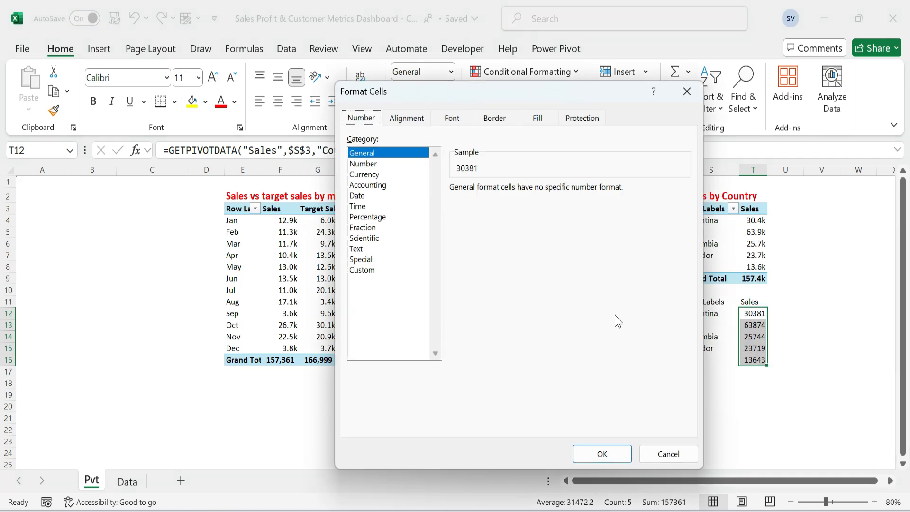
left_click(363, 270)
double_click(499, 200)
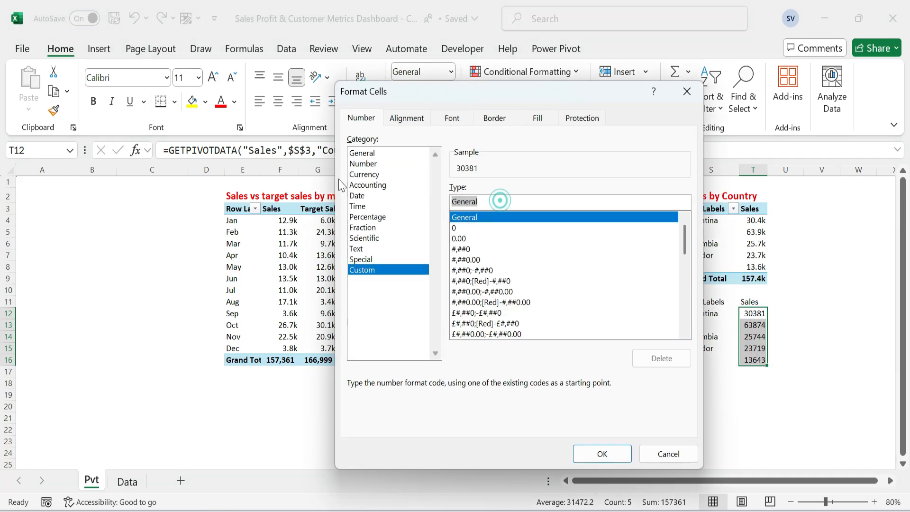
type("0.0,\"k")
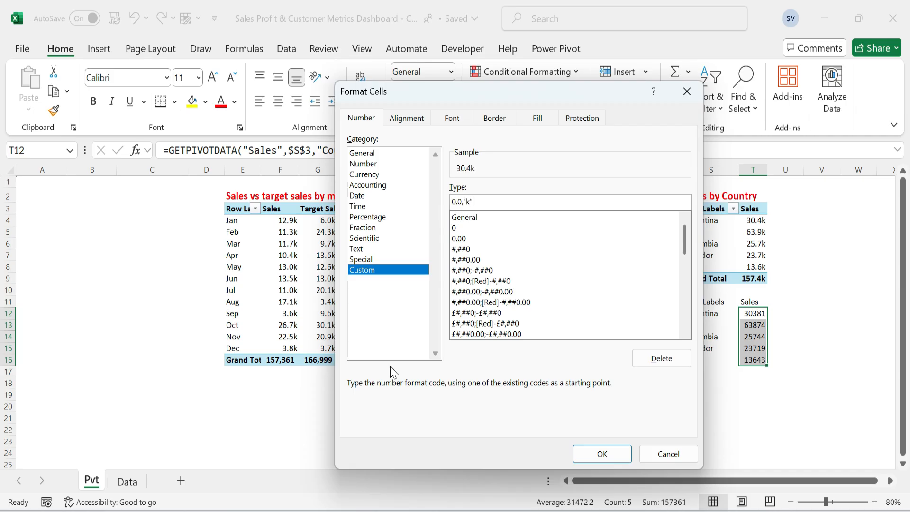
left_click(602, 454)
left_click(829, 305)
Add Sales Completion Rate, Profit Completion Rate and Customer Completion Rate as values in the empty PivotTable at A3.
left_click(755, 325)
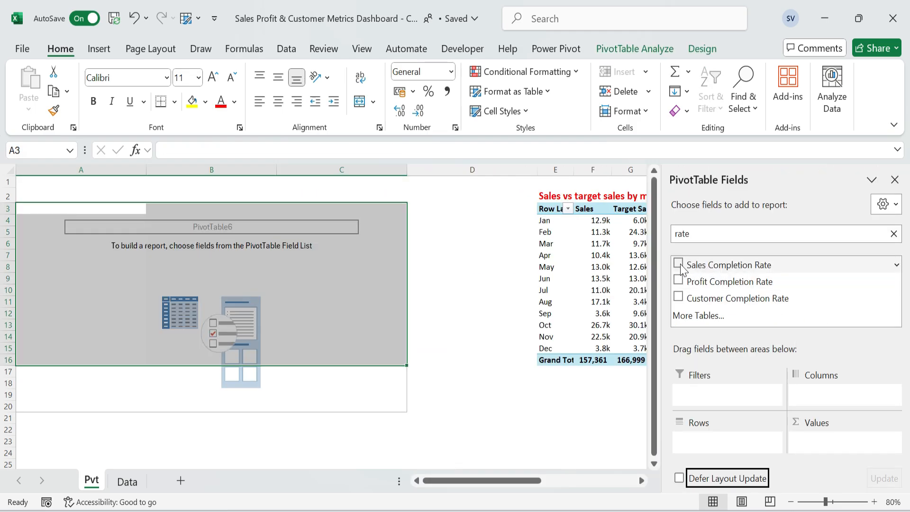
left_click(678, 265)
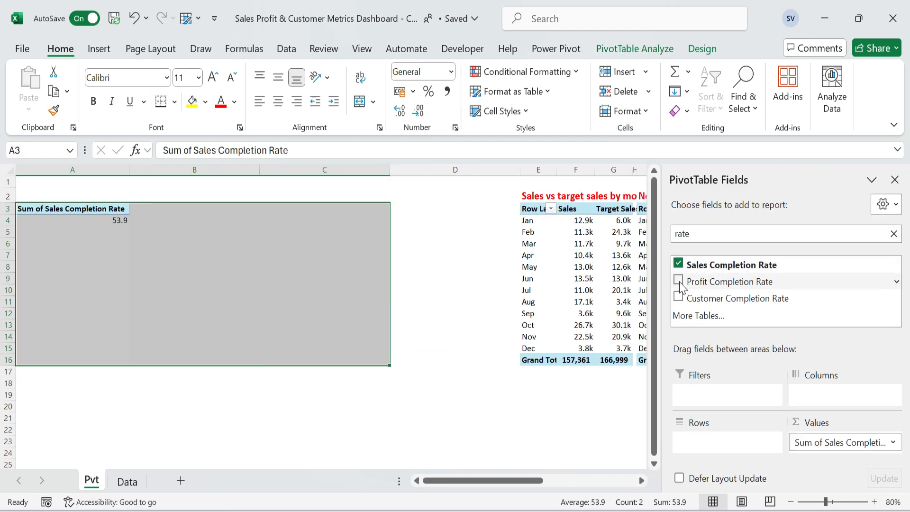
left_click(679, 283)
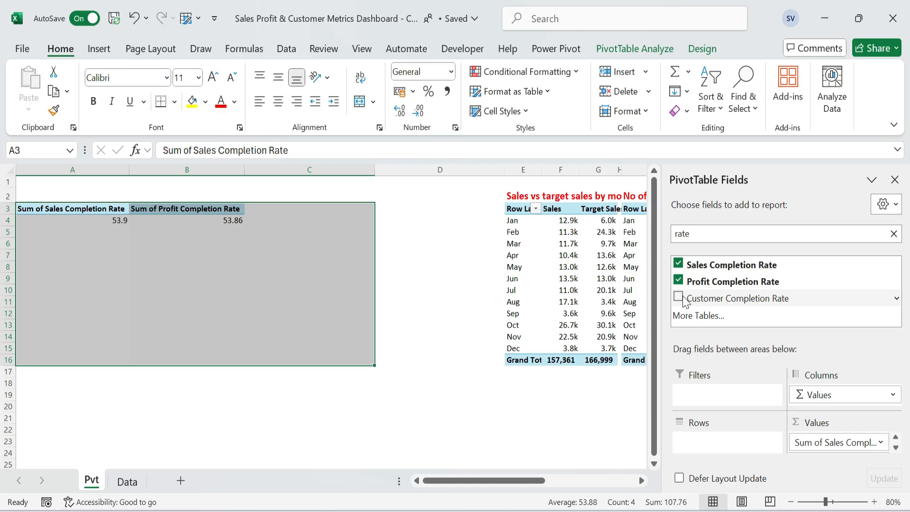
left_click(680, 296)
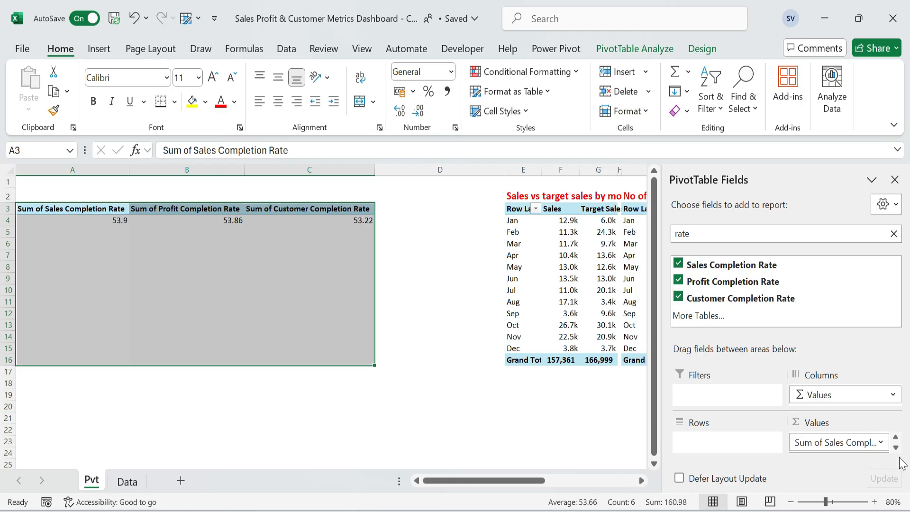
Summarize the Sales Completion Rate value field by Average.
left_click(880, 443)
left_click(866, 420)
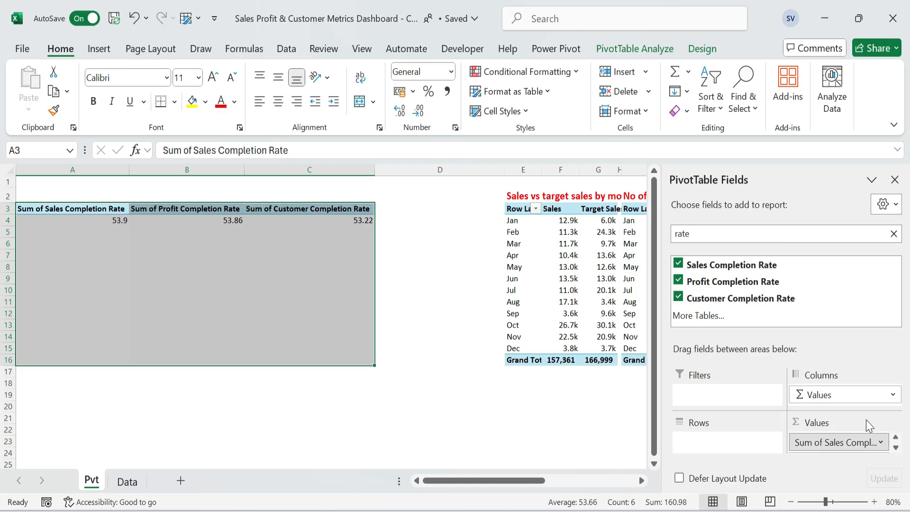
left_click(415, 311)
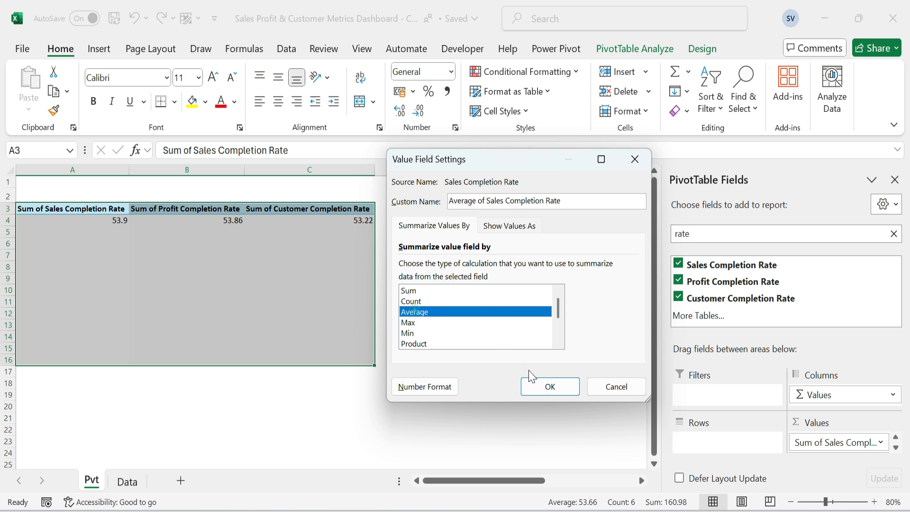
left_click(544, 388)
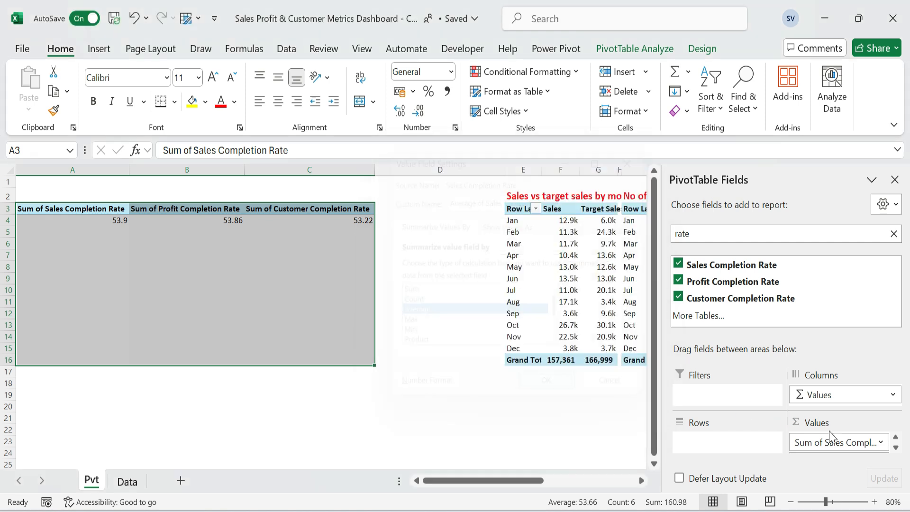
Summarize the Profit Completion Rate value field by Average.
left_click(882, 442)
left_click(845, 420)
left_click(421, 311)
left_click(547, 386)
Summarize the Customer Completion Rate value field by Average.
scroll(855, 445, "down", 1)
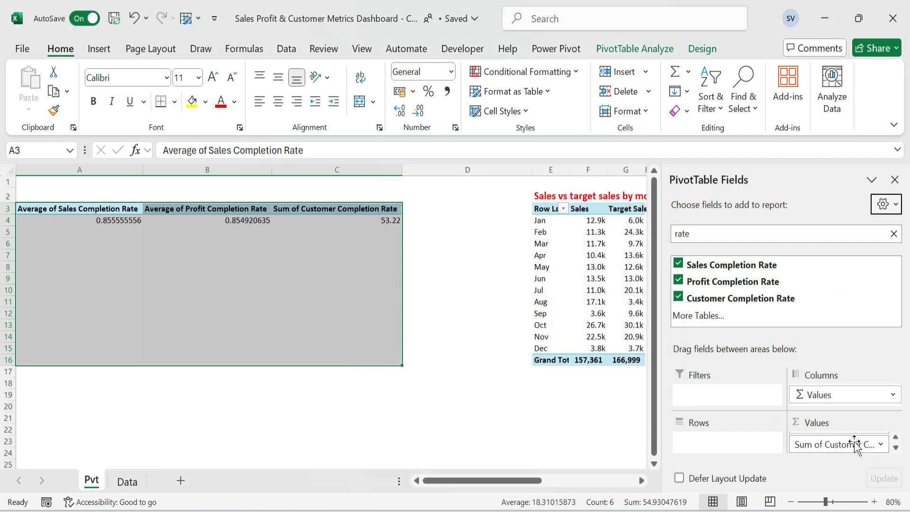
left_click(879, 444)
left_click(846, 422)
left_click(422, 311)
left_click(548, 385)
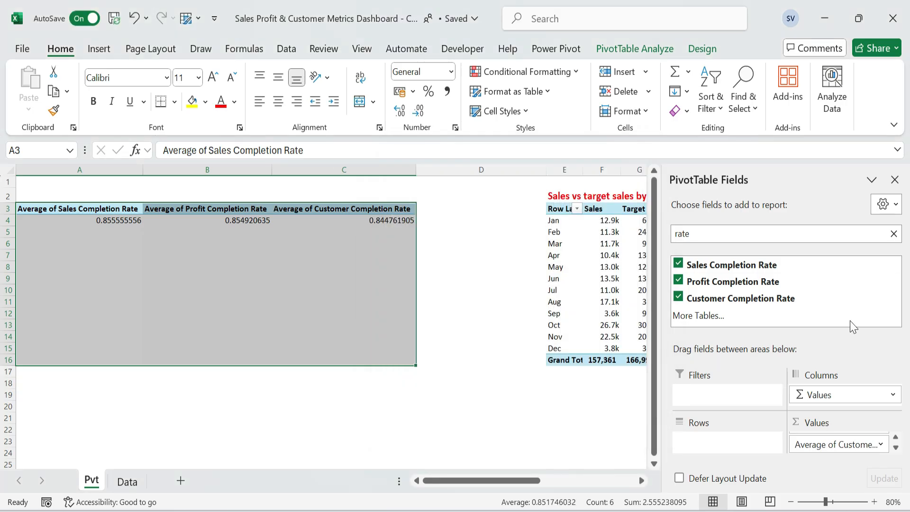
Move the Values field from columns to rows and format the completion rates in B4:B6 as percentages.
left_click_drag(843, 396, 707, 442)
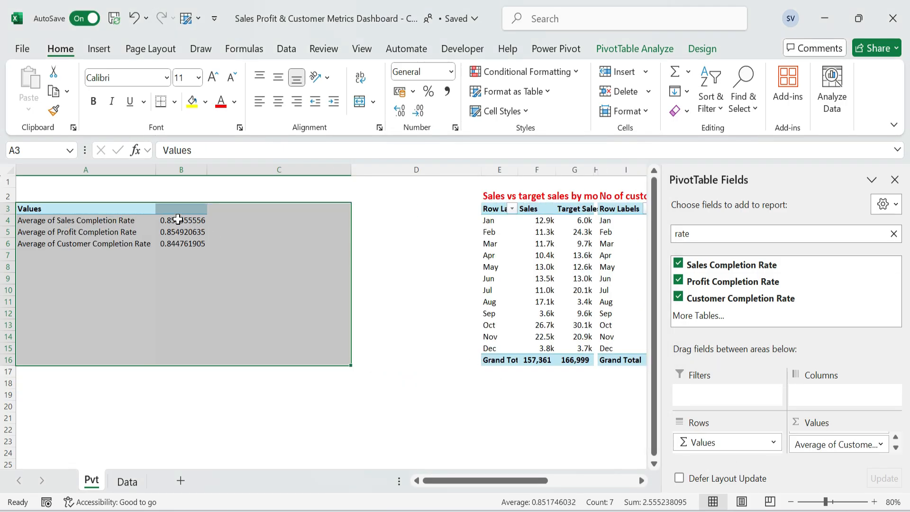
left_click_drag(177, 218, 228, 240)
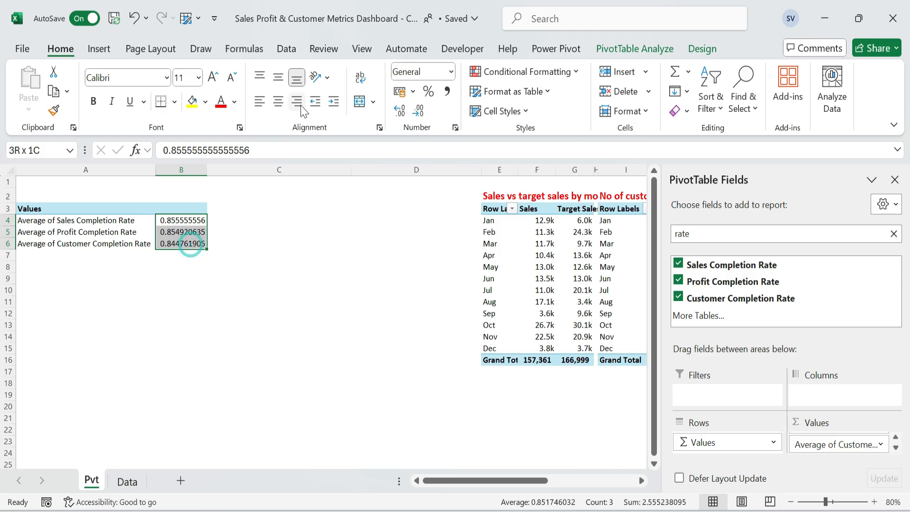
left_click(429, 92)
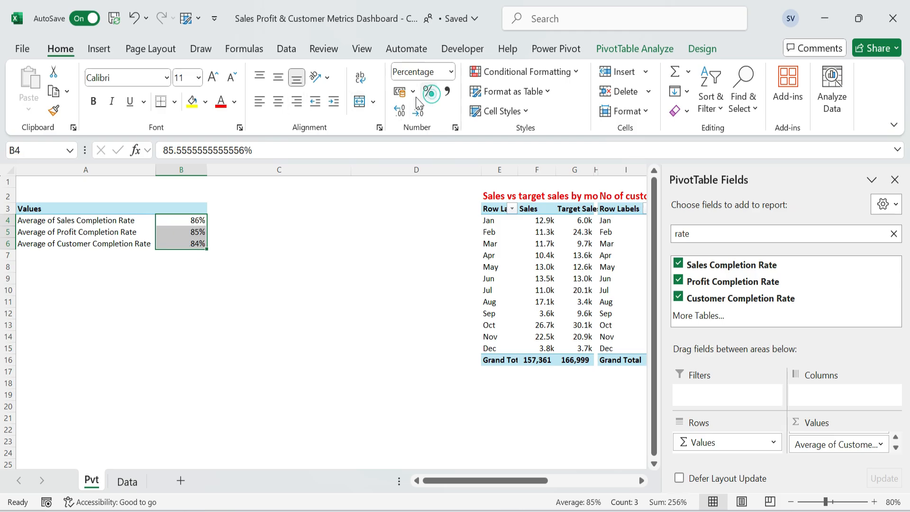
left_click(182, 211)
key("Left")
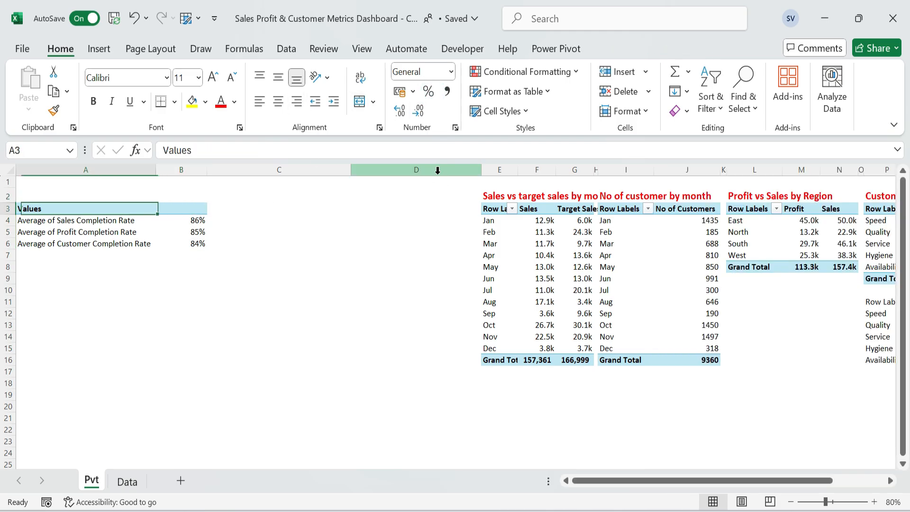
AutoFit the column widths of the completion rate PivotTable.
key("ctrl+a")
key("alt+o")
key("c")
key("a")
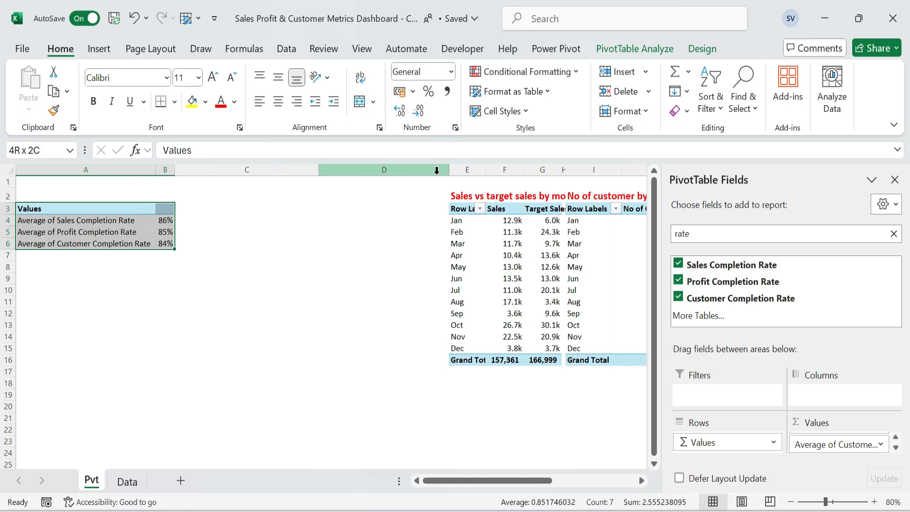
Insert a blank column before the completion rate PivotTable, and narrow columns A and D into slim spacers.
left_click(114, 169)
key("ctrl+shift+plus")
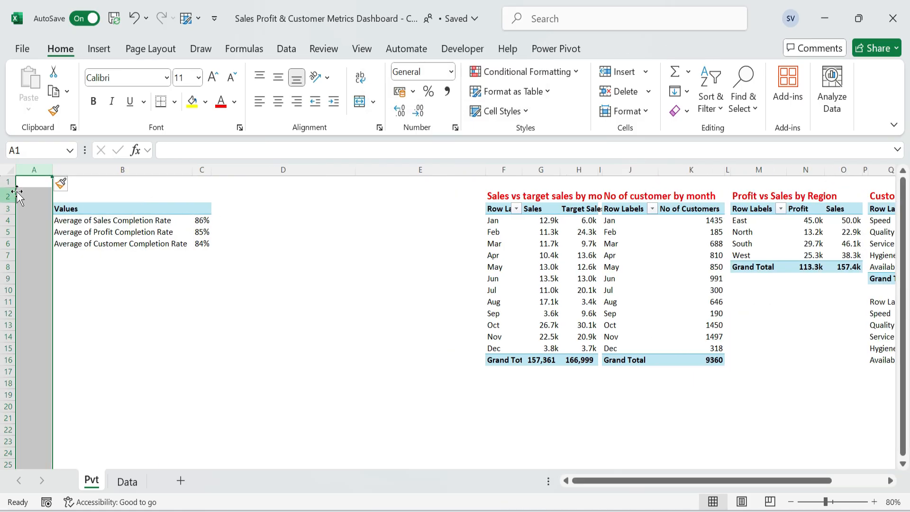
left_click_drag(52, 169, 21, 169)
left_click(234, 169)
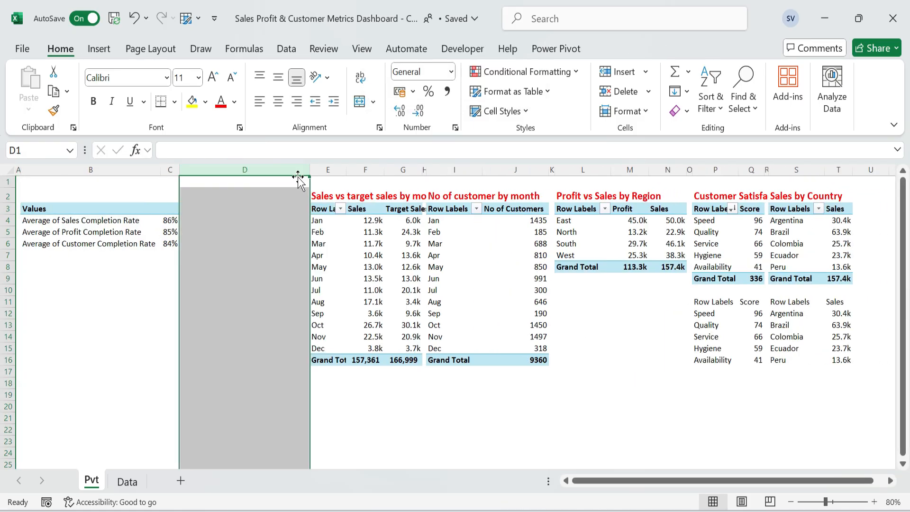
left_click_drag(303, 169, 186, 172)
Copy the Average of Sales Completion Rate label from B4 into B8.
left_click(81, 220)
key("ctrl+c")
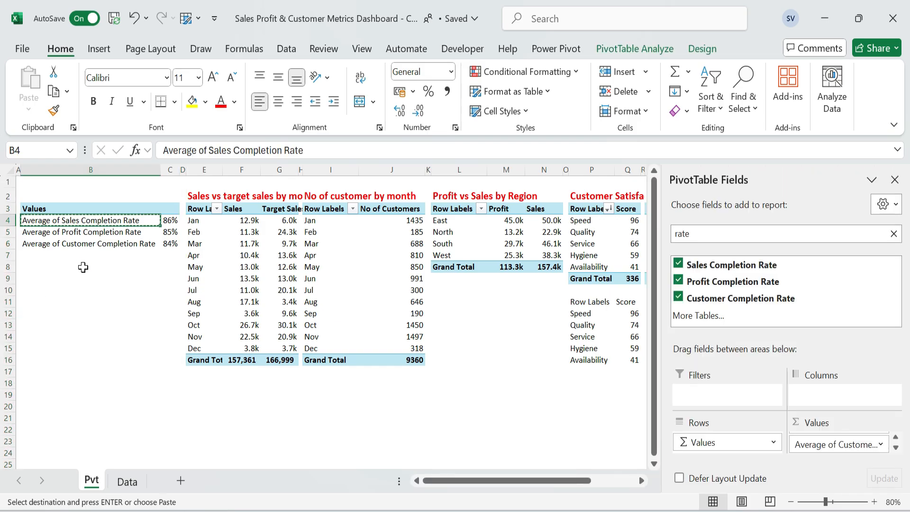
key("Down")
key("Down")
key("Down")
key("Down")
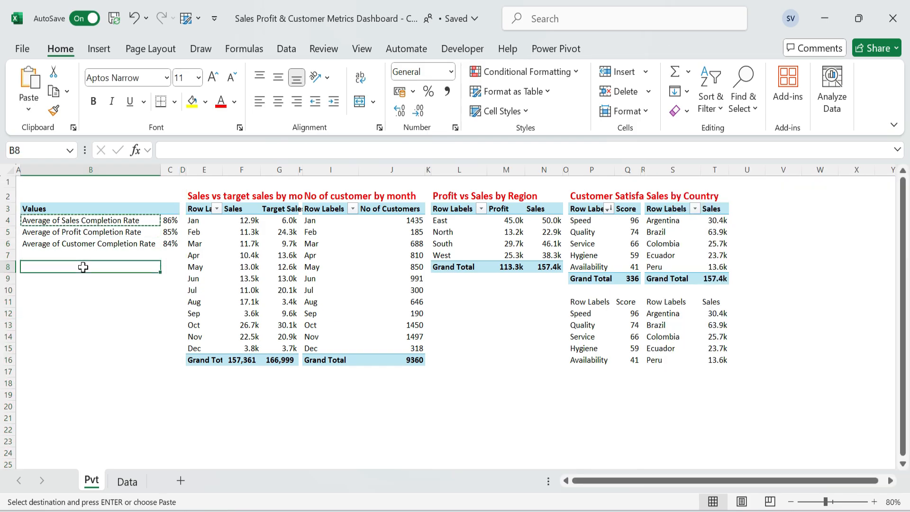
key("Up")
key("Up")
key("Up")
key("Up")
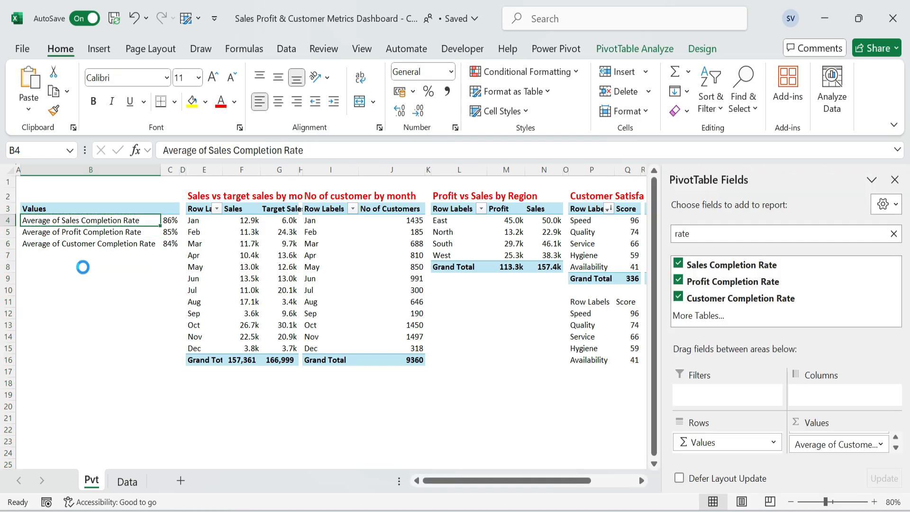
key("Down")
key("Down")
key("Down")
key("Down")
key("Return")
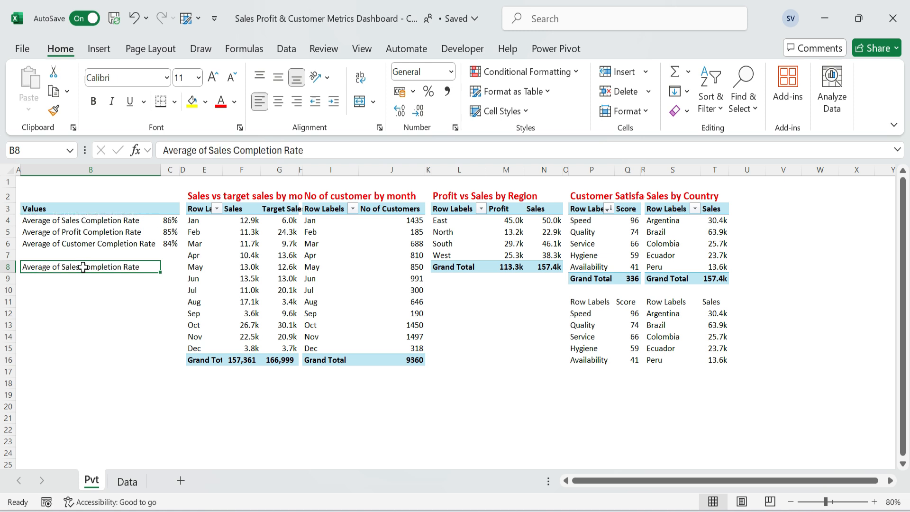
Enter the label Pending in B9, below the copied sales completion label.
key("Down")
type("Pe")
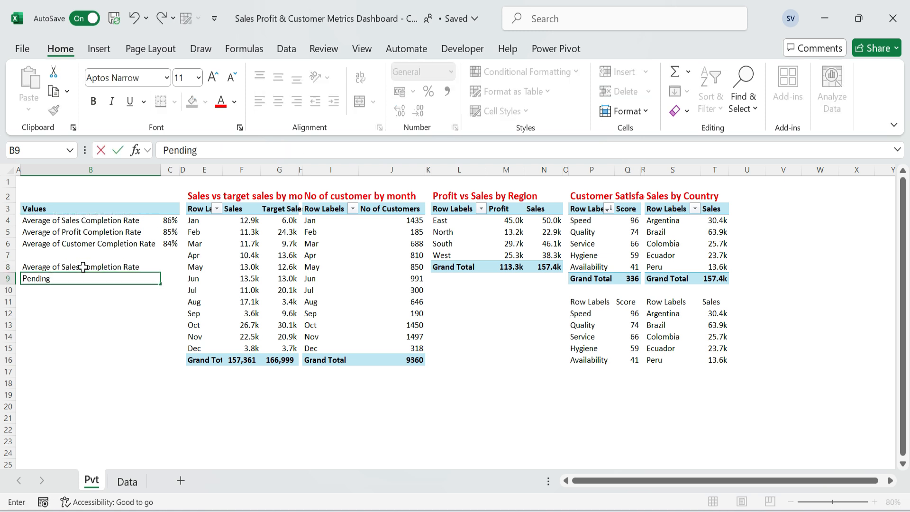
type("nding")
Copy the Average of Profit Completion Rate label from B5 into B10.
key("Up")
key("Up")
key("Up")
Copy the Pending label from B9 into B11.
key("Up")
key("ctrl+c")
key("Down")
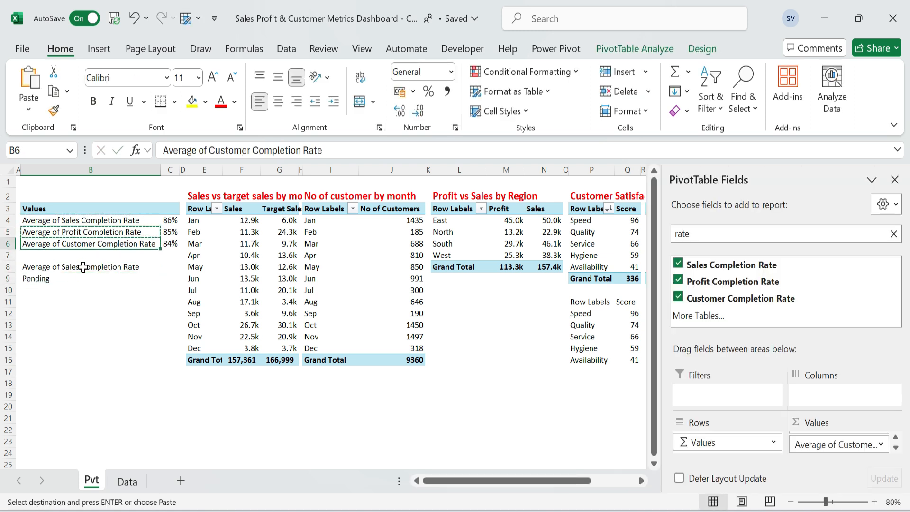
key("Down")
key("Down")
key("Down")
key("Down")
key("Return")
Copy the Average of Customer Completion Rate label from B6 into B12.
key("Up")
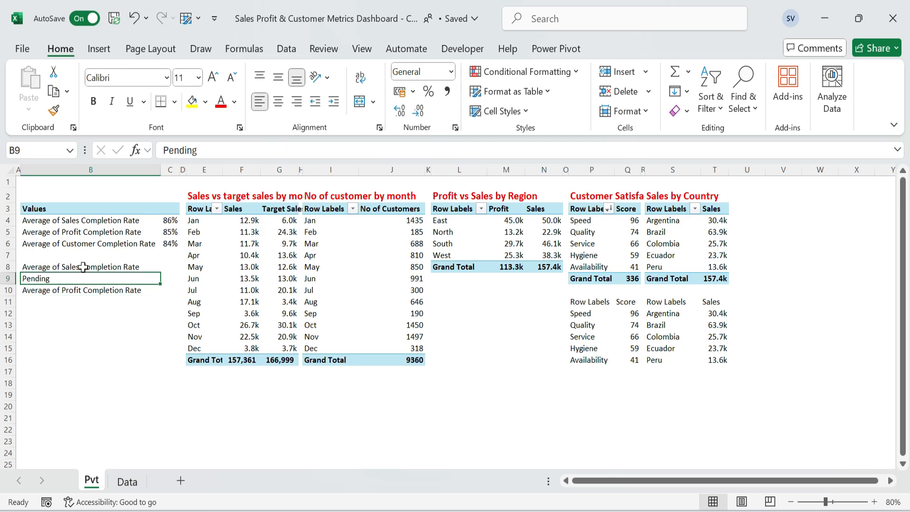
key("ctrl+c")
key("Down")
key("Down")
key("Return")
Copy the Pending label from B11 into B13.
key("Up")
key("Up")
key("Up")
key("Up")
key("Up")
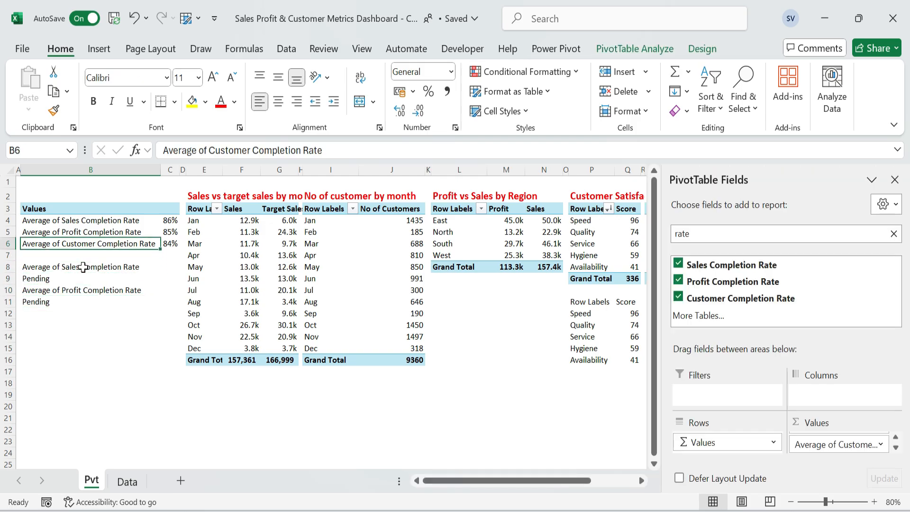
key("ctrl+c")
key("Down")
key("Down")
key("Down")
key("Down")
key("Down")
key("Down")
key("Return")
Link C8 to the PivotTable's Average of Sales Completion Rate value.
key("Up")
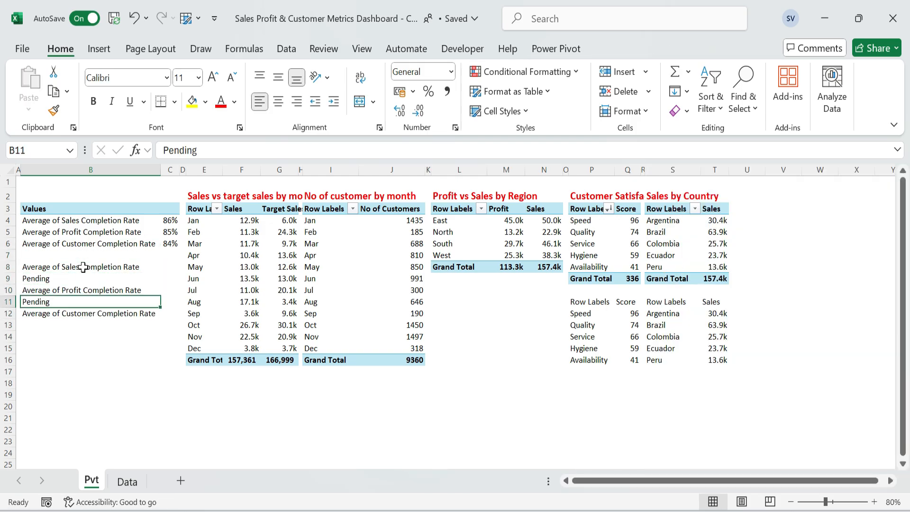
key("ctrl+c")
key("Down")
key("Down")
key("Return")
key("Up")
key("Up")
key("Up")
key("Up")
key("Up")
key("Right")
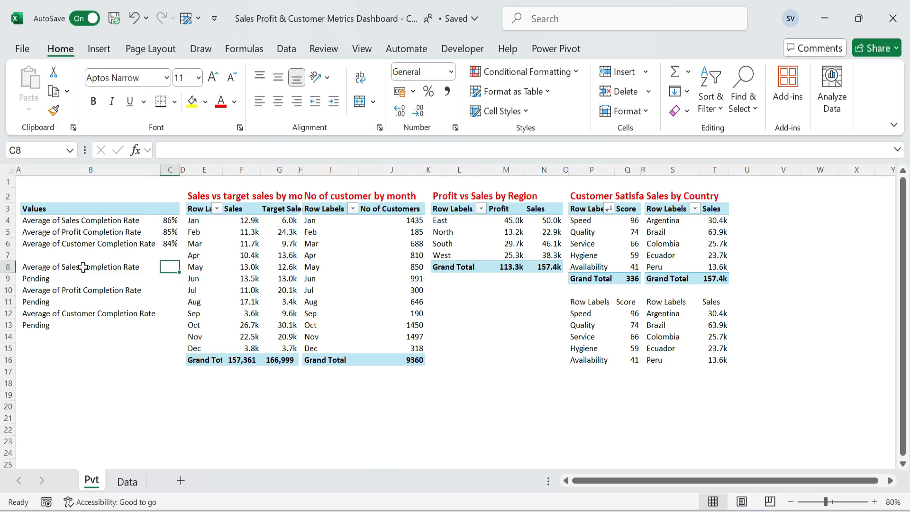
type("=")
key("Up")
key("Up")
key("Up")
key("Up")
key("Return")
key("Up")
key("ctrl+c")
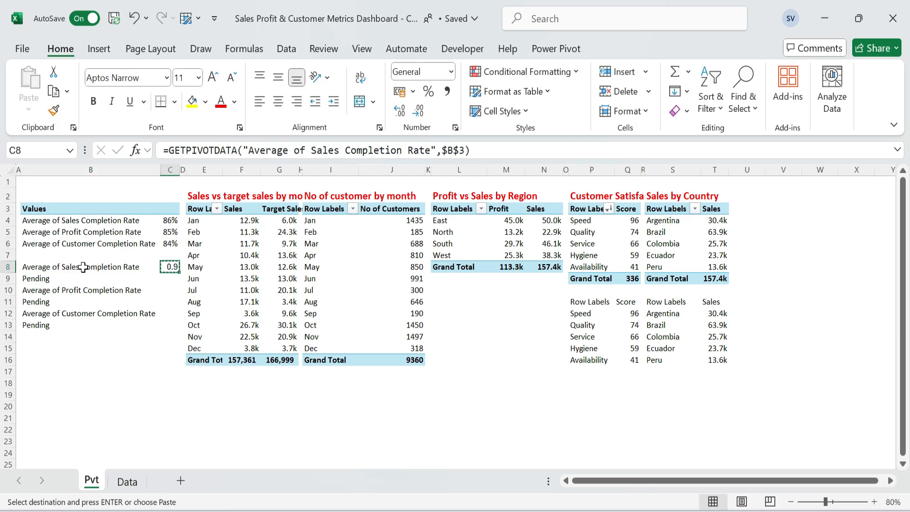
Link C10 to the PivotTable's Average of Profit Completion Rate value.
key("Down")
Link C12 to the PivotTable's Average of Customer Completion Rate value.
key("Down")
type("=")
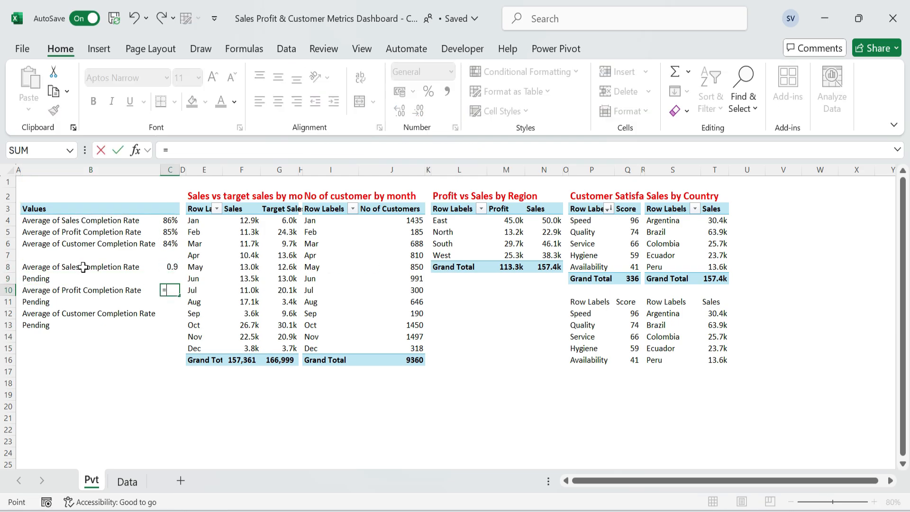
key("Up")
key("Up")
key("Up")
key("Up")
key("Up")
key("Return")
key("Down")
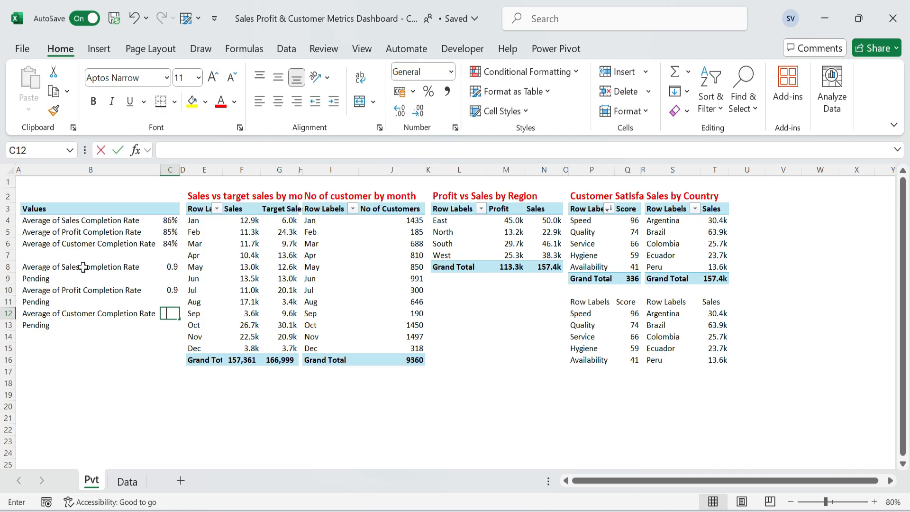
type("=")
key("Up")
key("Up")
key("Up")
key("Up")
key("Up")
key("Up")
key("Return")
Calculate the pending sales share in C9 with the formula =1-C8.
key("Up")
key("Up")
key("Up")
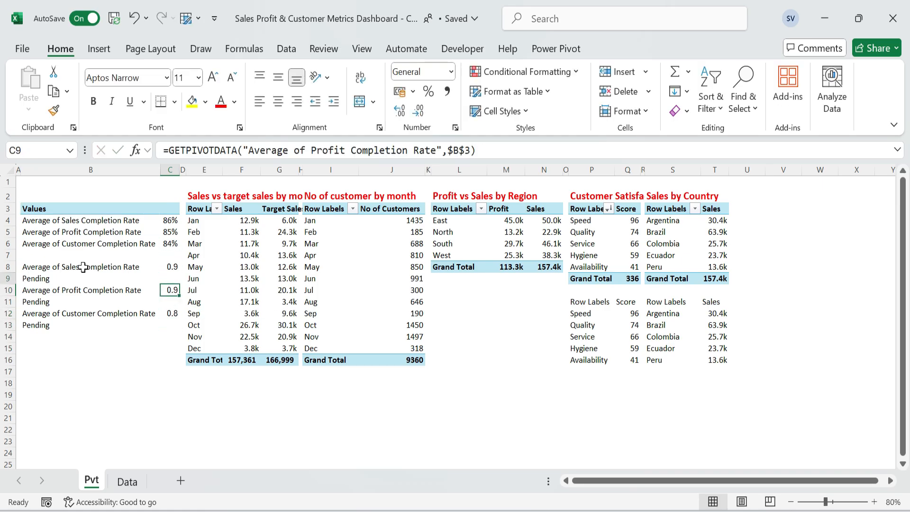
key("Up")
key("Up")
key("shift+Down")
key("shift+Down")
key("Up")
key("Down")
key("Down")
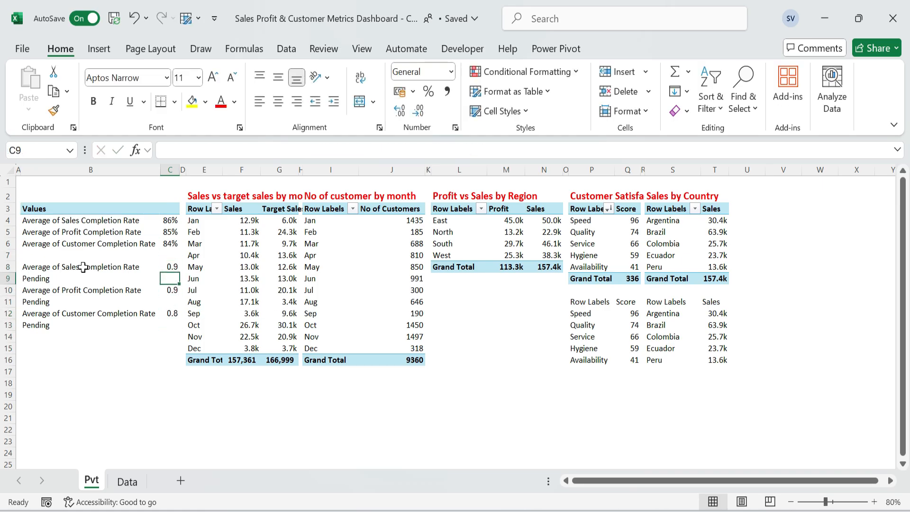
type("=")
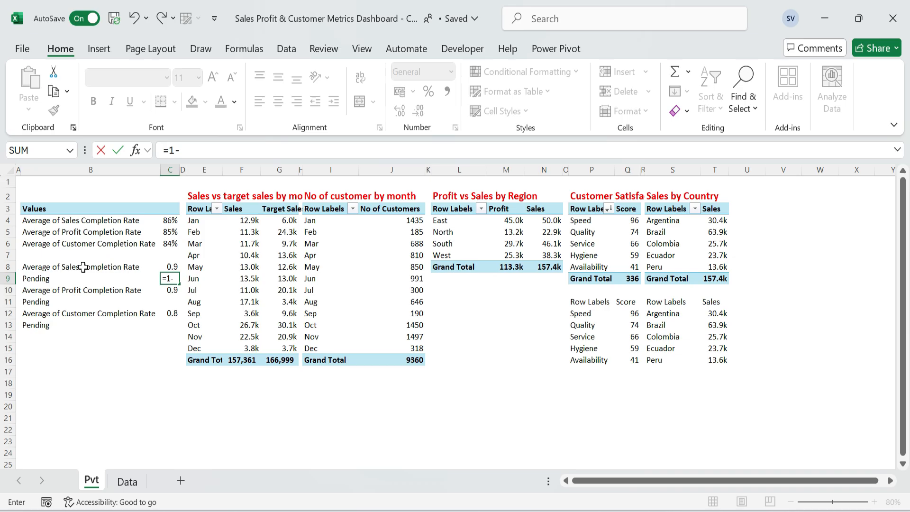
type("1-")
key("Up")
key("Return")
key("Down")
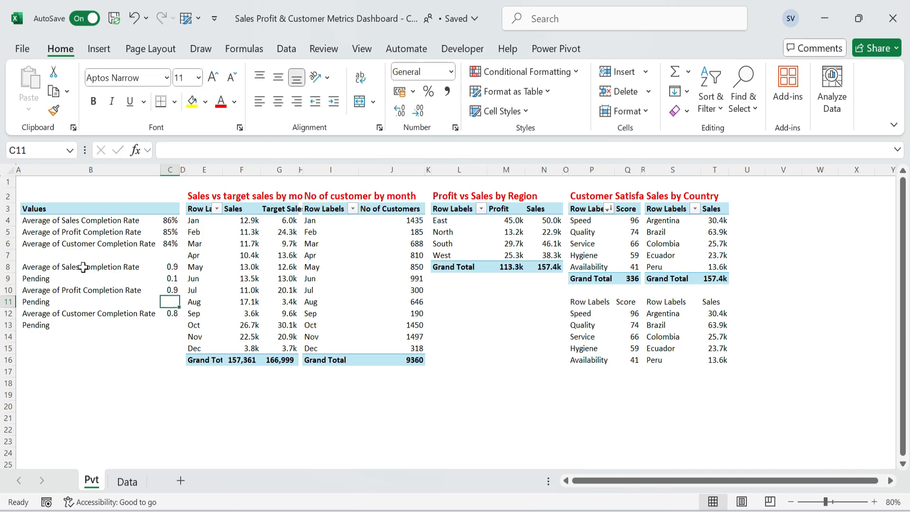
type("=")
key("Up")
key("Escape")
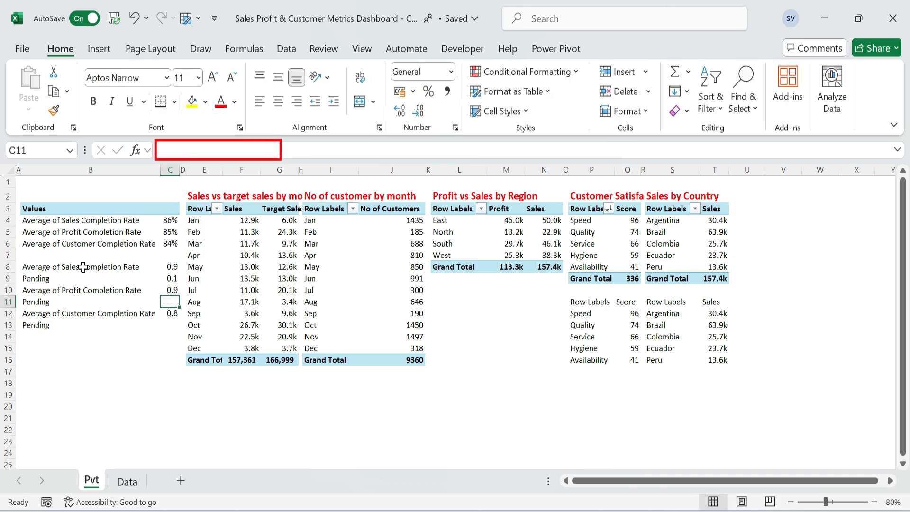
Calculate the pending profit share in C11 with the formula =1-C10.
type("=1-")
key("Up")
key("Return")
Calculate the pending customer share in C13 with the formula =1-C12.
key("Down")
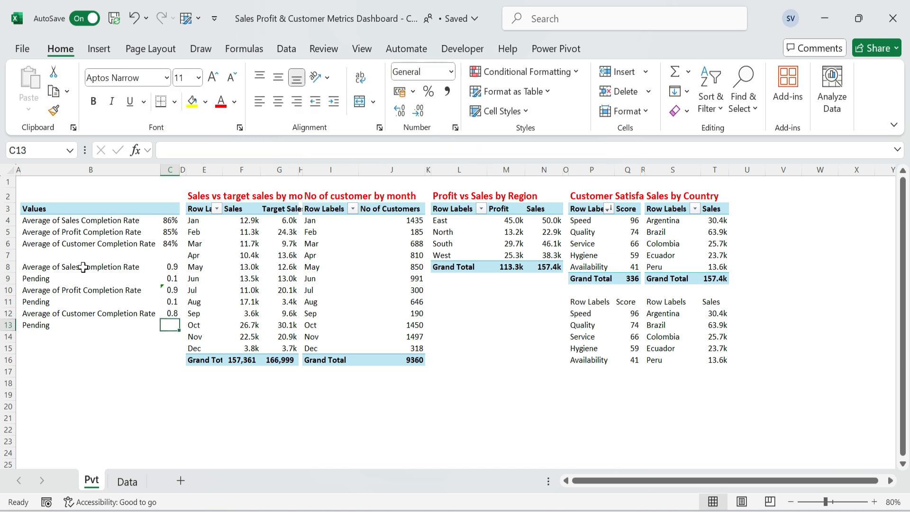
type("=1")
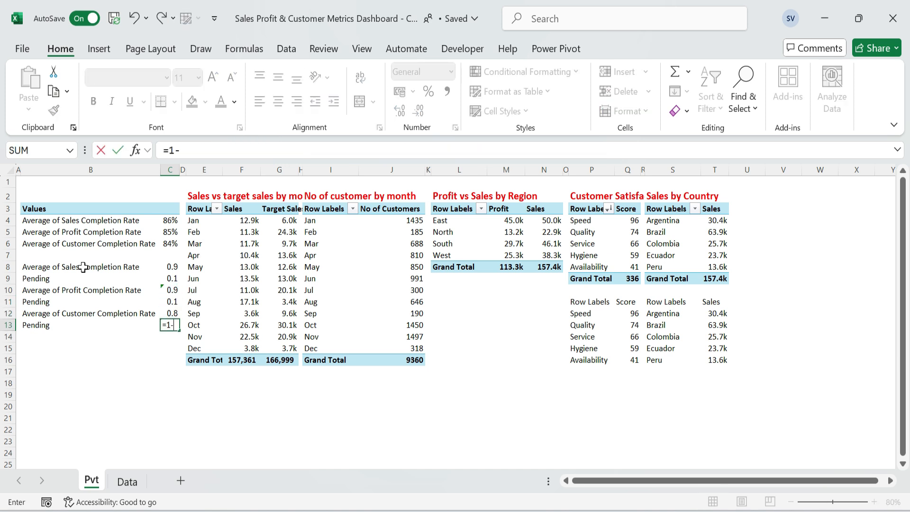
type("-")
key("Up")
key("Return")
Check the formulas in C10 and C11 for the profit completion rate and its pending share.
key("Up")
key("Up")
key("Up")
key("Up")
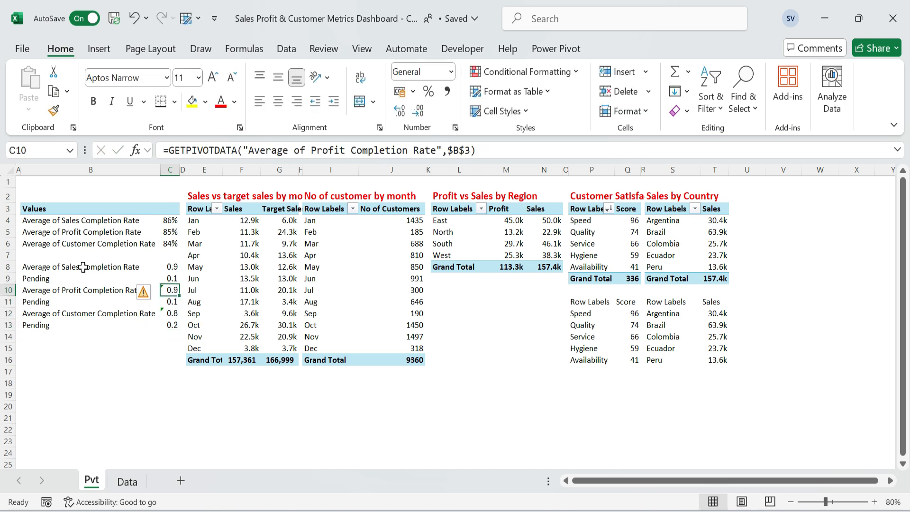
key("F2")
key("Return")
key("F2")
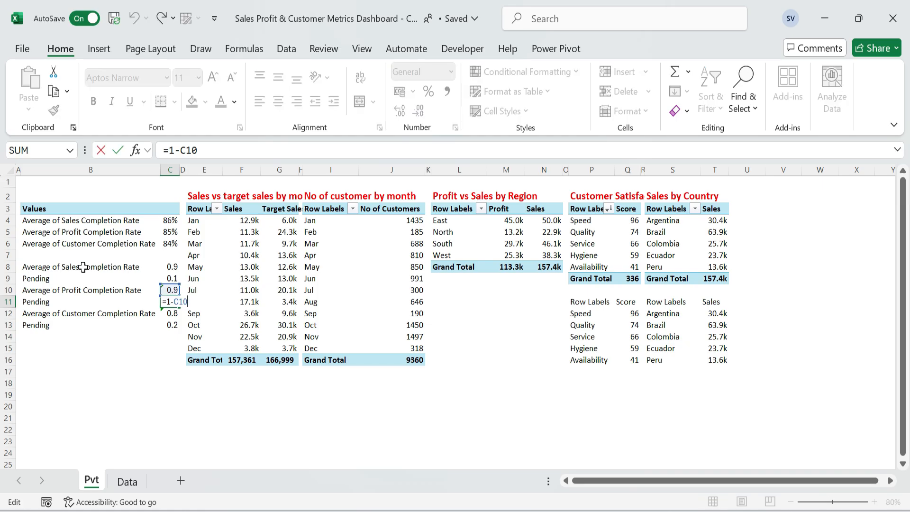
key("Escape")
Format the completion and pending rates in C8:C13 as percentages.
key("Up")
key("Up")
key("Up")
key("shift+Down")
key("shift+Down")
key("shift+Down")
key("shift+Down")
key("shift+Down")
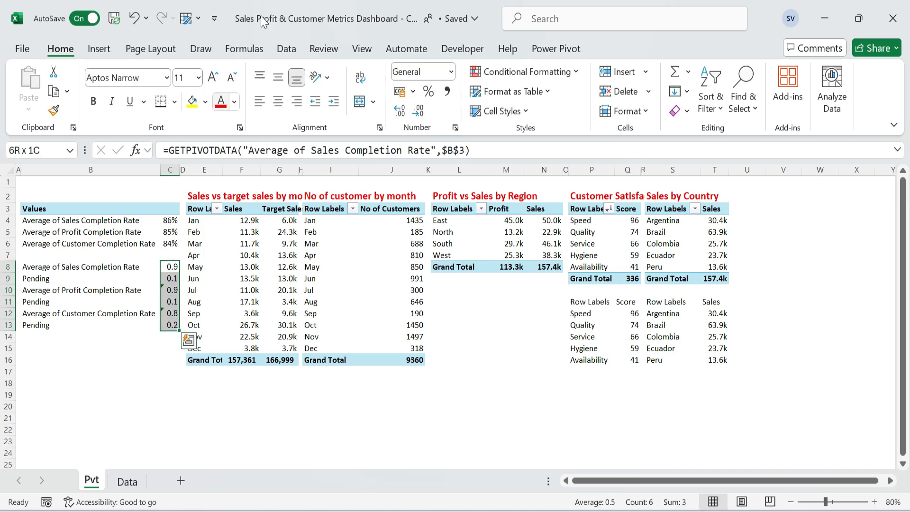
left_click(428, 91)
Start a totals helper table with the header Mtrics in B18 and the labels Sales and Profit in B19:B20.
left_click(170, 290)
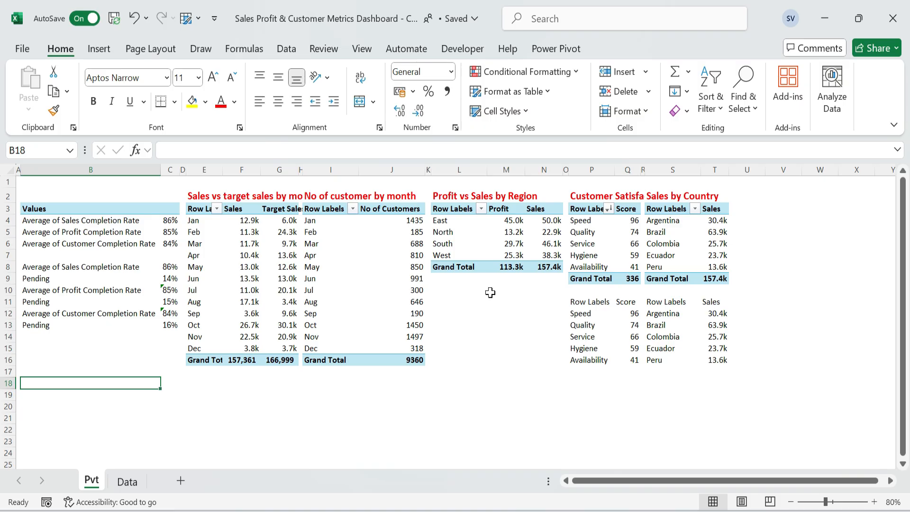
type("Mtrics")
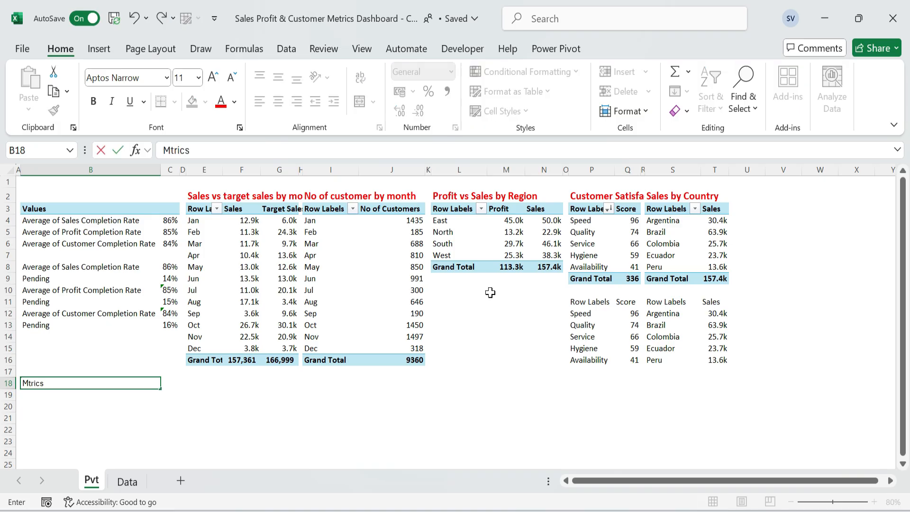
key("Return")
type("Sales")
key("Return")
type("P")
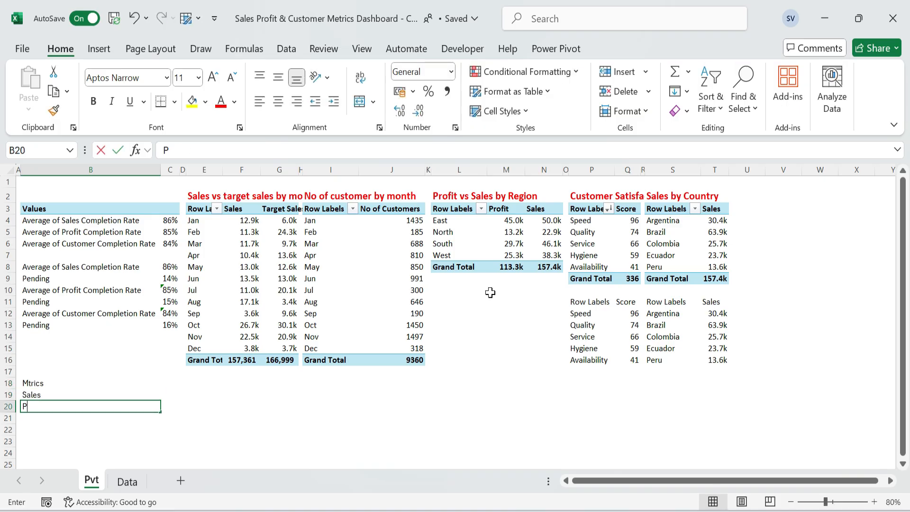
type("rofit")
key("Return")
Add the labels No of Customer and Target Sales to the helper table in B21:B22.
type("No of Cust")
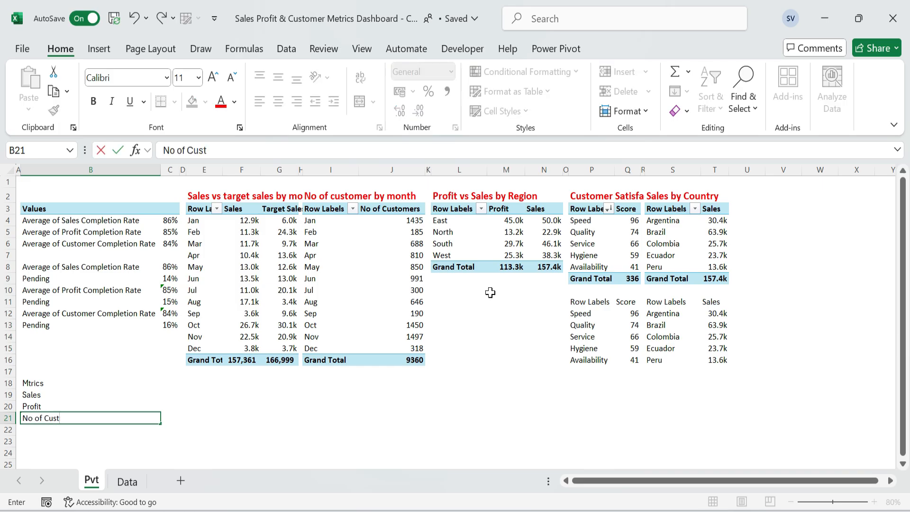
type("omer")
key("Return")
type("Target")
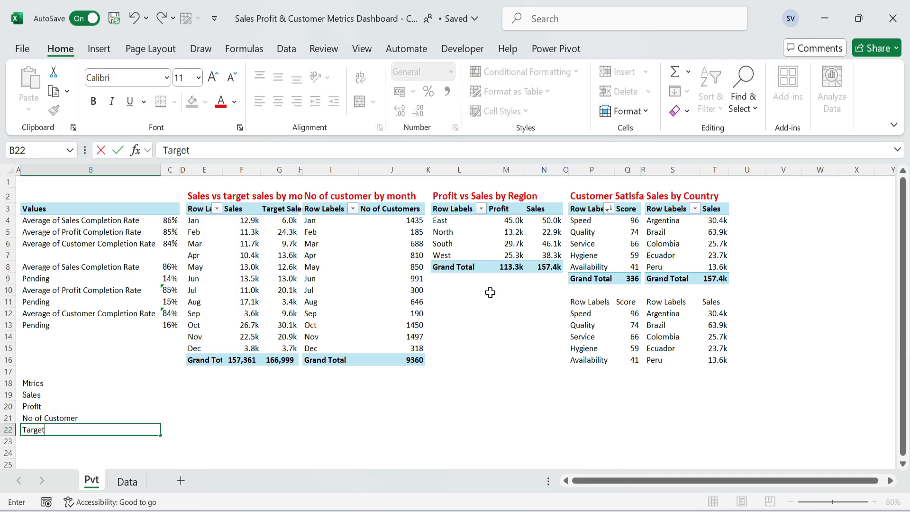
type(" Sales")
key("ctrl+Return")
Enter the header Total in C18, beside the Mtrics header.
key("ctrl+Up")
key("shift+Right")
key("Right")
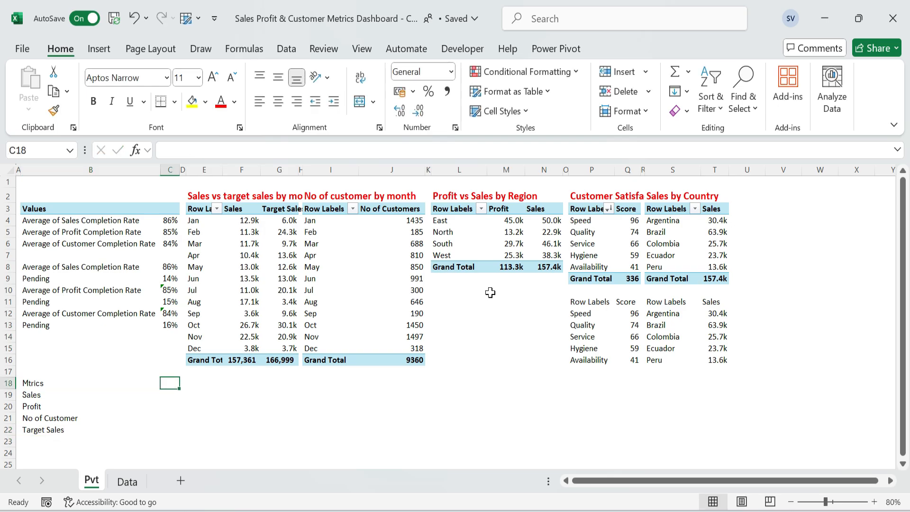
type("Total")
key("Return")
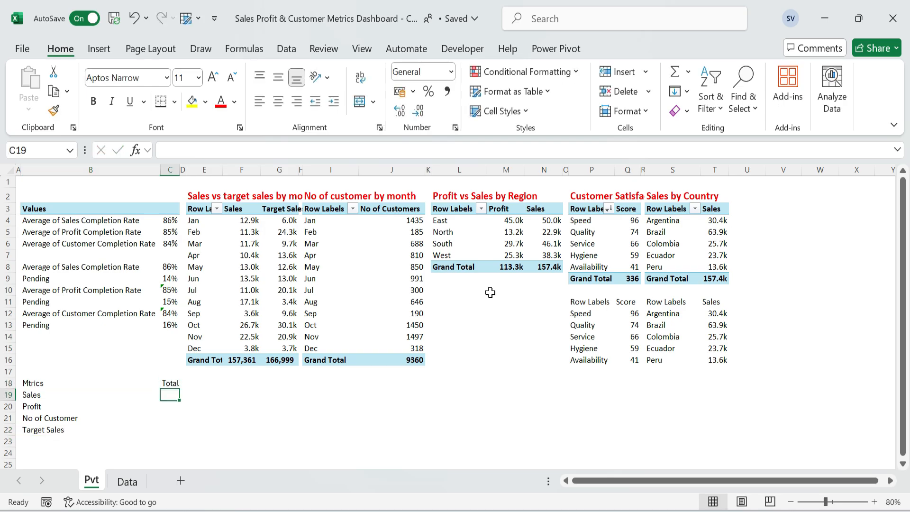
Link the Sales total in C19 to the Sales grand total of the Sales vs target sales by month PivotTable.
type("=")
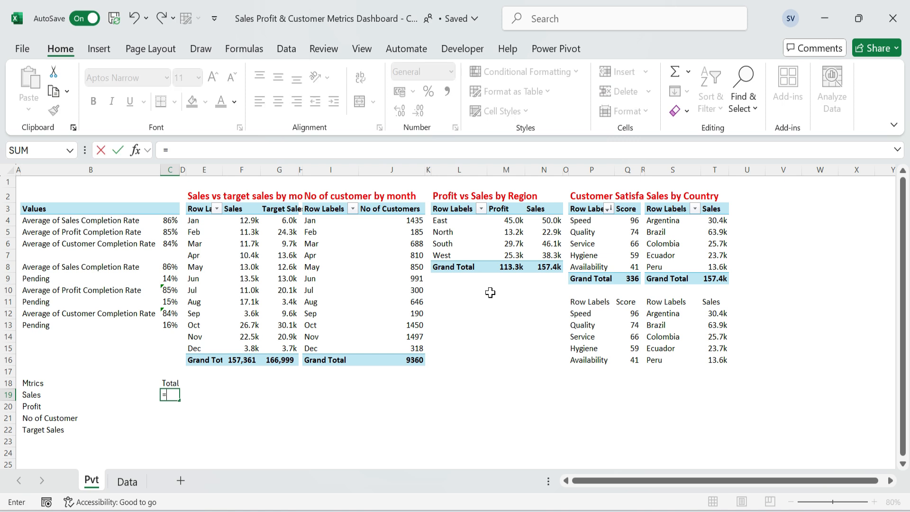
key("Up")
key("Up")
key("Up")
key("Right")
key("Right")
key("Right")
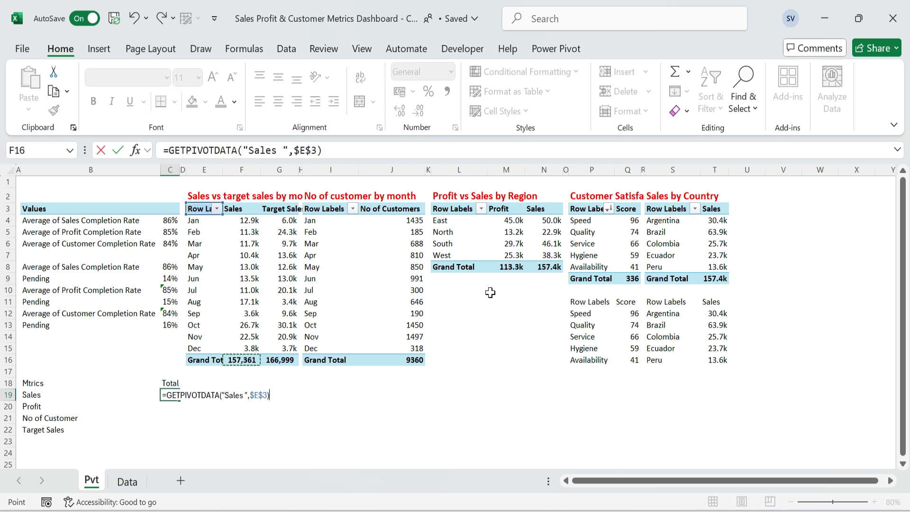
key("Return")
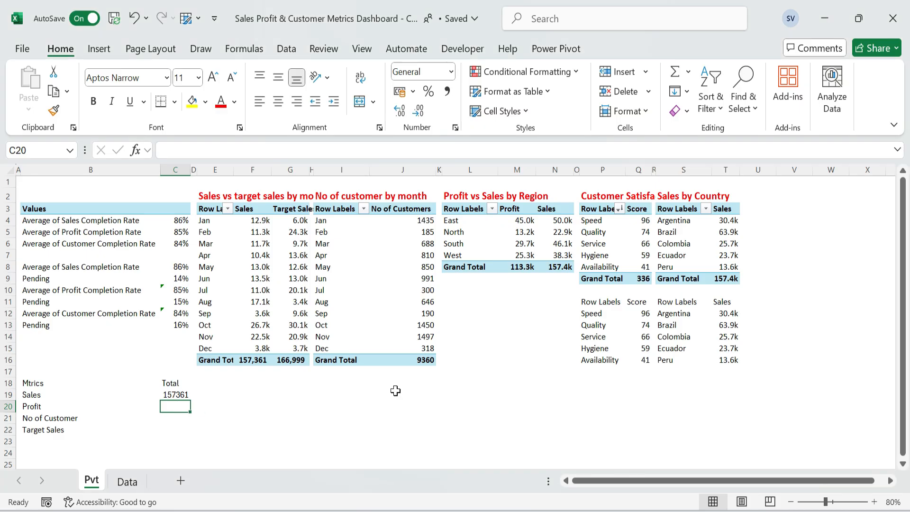
Link the Profit total in C20 to the Profit grand total of the Profit vs Sales by Region PivotTable.
type("=")
key("Up")
key("Up")
key("Right")
key("Right")
key("Right")
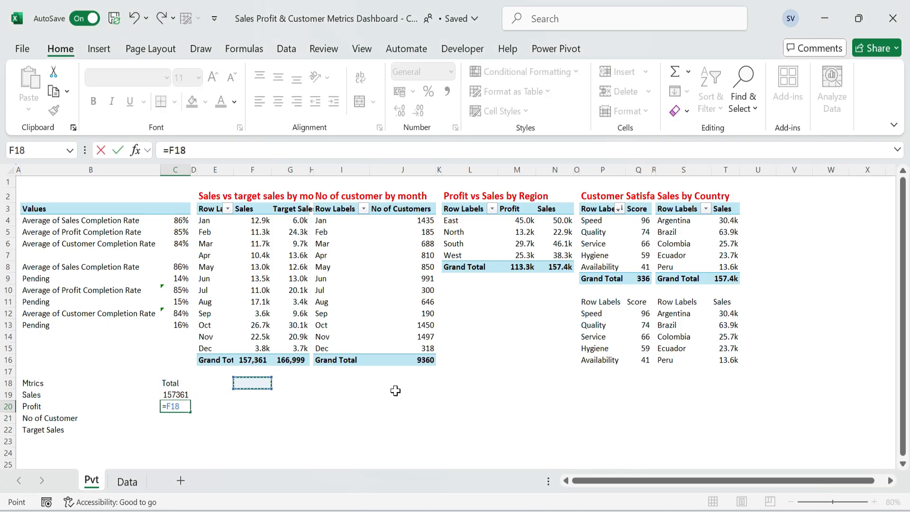
key("Up")
key("Up")
key("Up")
key("Up")
key("Up")
key("Up")
key("Right")
key("Right")
key("Right")
key("Right")
key("Right")
key("Right")
key("Right")
key("Up")
key("Up")
key("Up")
key("Up")
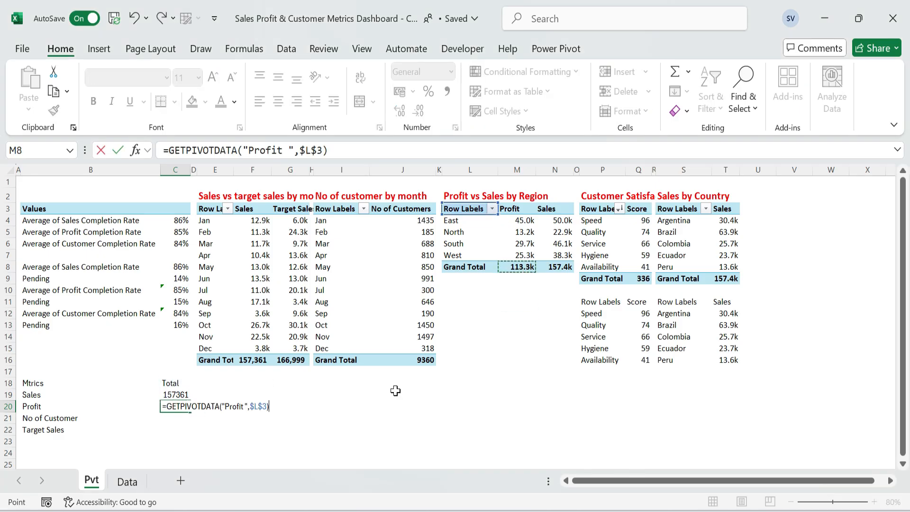
key("Return")
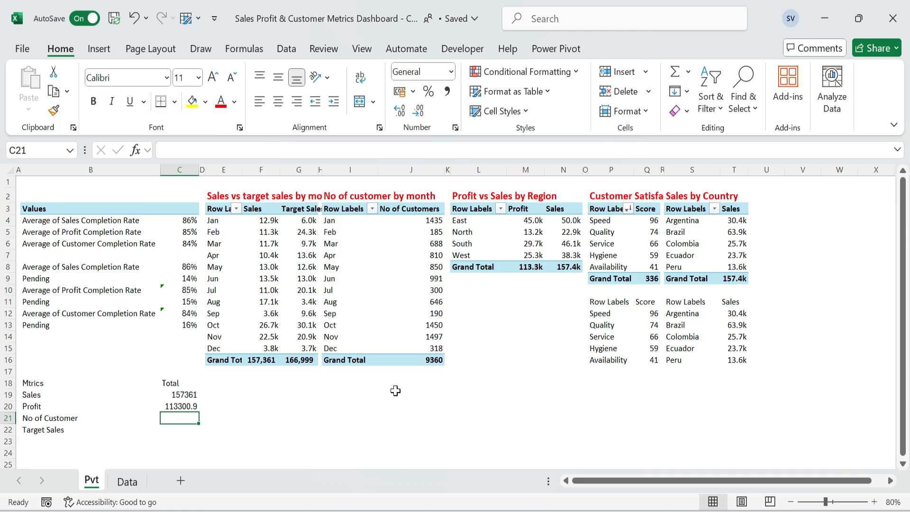
Link the No of Customer total in C21 to the grand total of the No of customer by month PivotTable.
type("=")
key("Up")
key("Right")
key("Right")
key("Right")
key("Right")
key("Right")
key("Right")
key("Right")
key("Up")
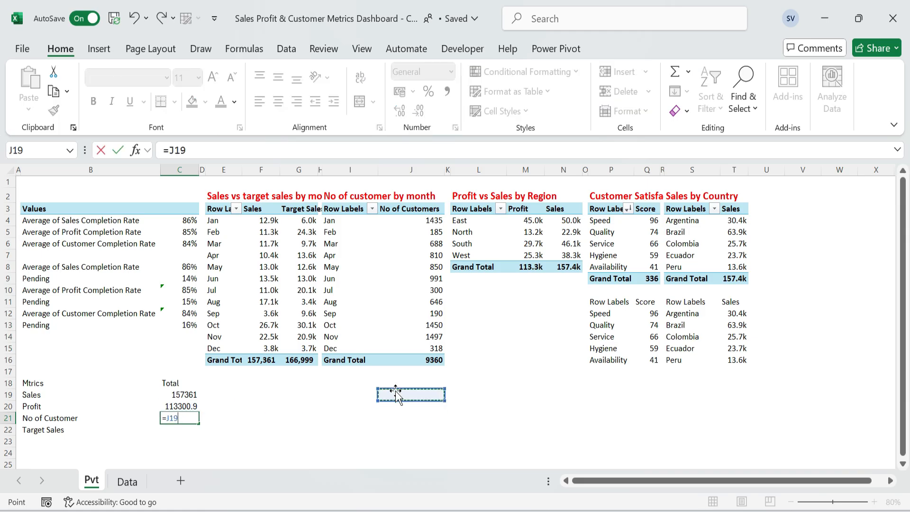
key("Up")
key("Up")
key("Up")
key("Return")
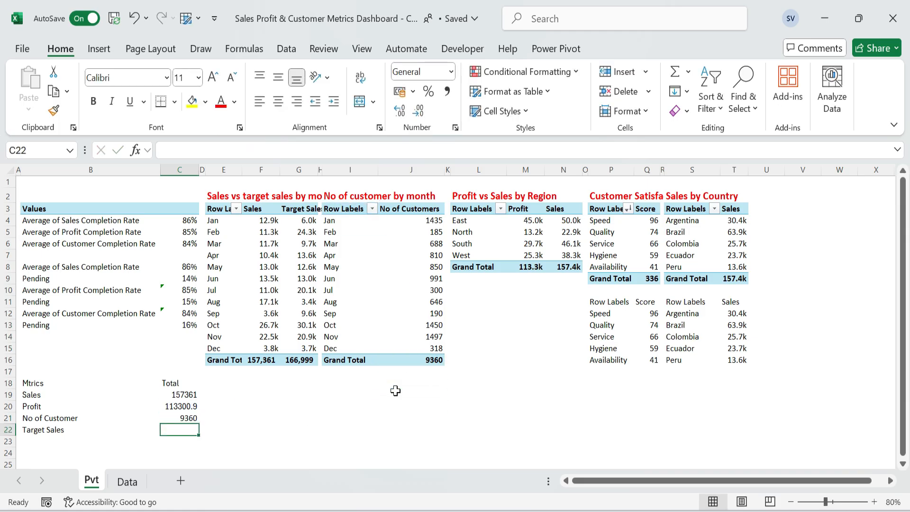
Link the Target Sales total in C22 to the Target Sales grand total of the Sales vs target sales by month PivotTable.
type("=")
key("Right")
key("Right")
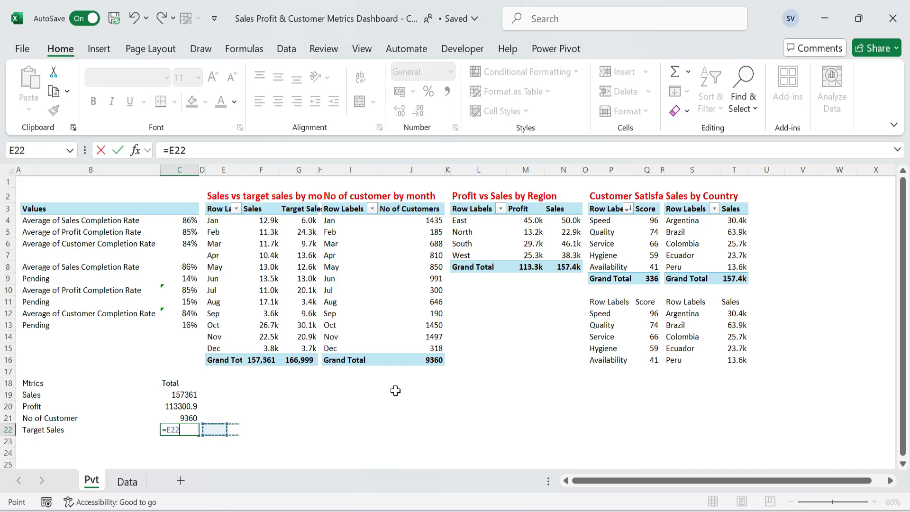
key("Up")
key("Up")
key("Up")
key("Up")
key("Right")
key("Right")
key("Up")
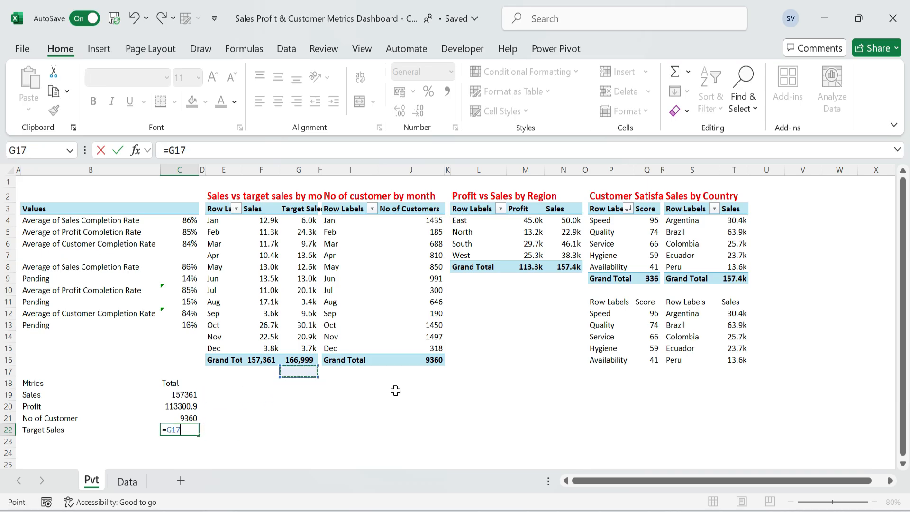
key("Up")
key("Return")
Apply the $ English (United States) accounting format to the Sales, Profit and Target Sales totals in C19:C20 and C22.
key("Left")
key("Up")
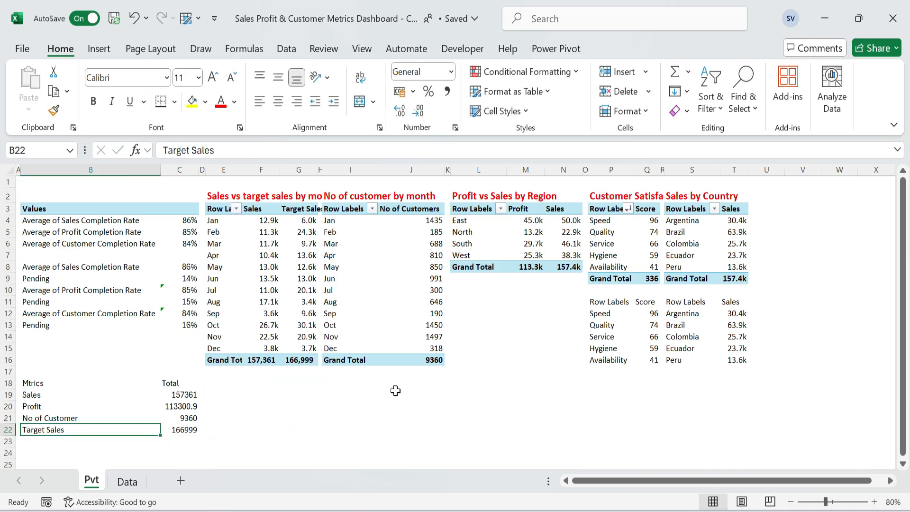
key("Right")
key("Up")
key("Up")
key("Up")
key("shift+Down")
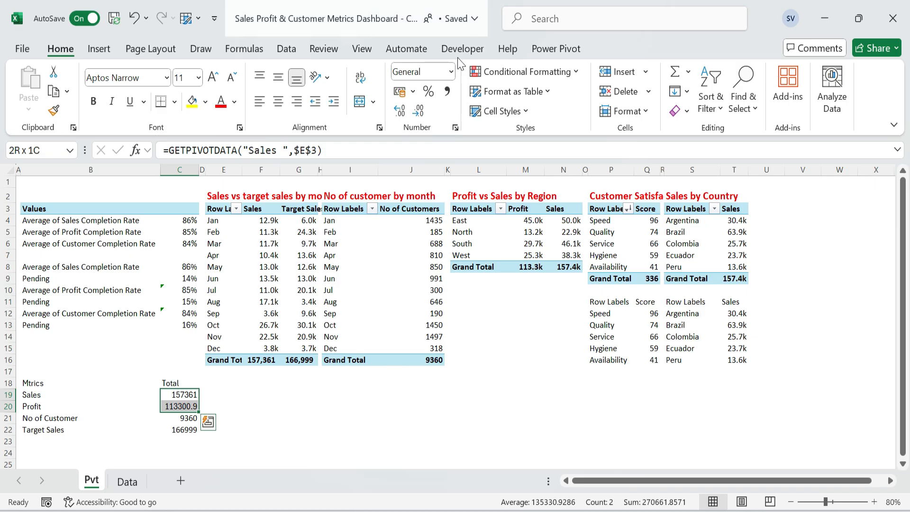
left_click(412, 91)
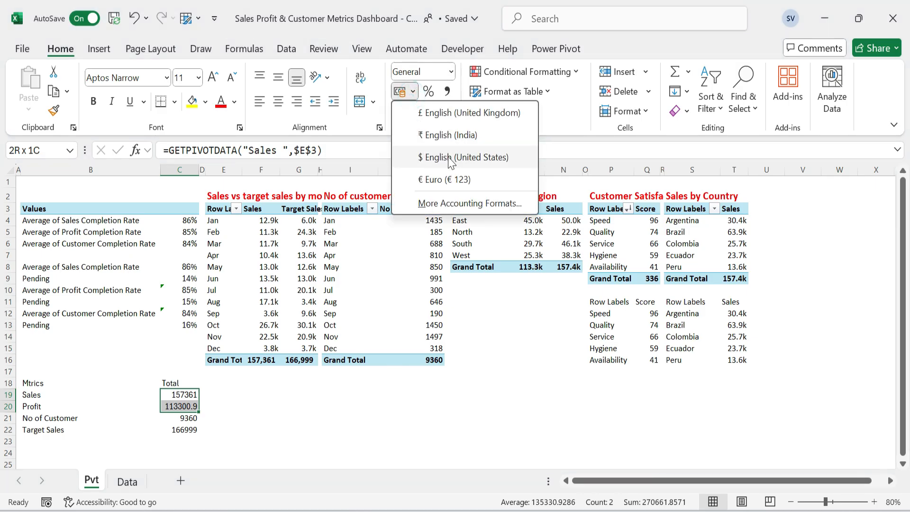
left_click(447, 155)
left_click(197, 429)
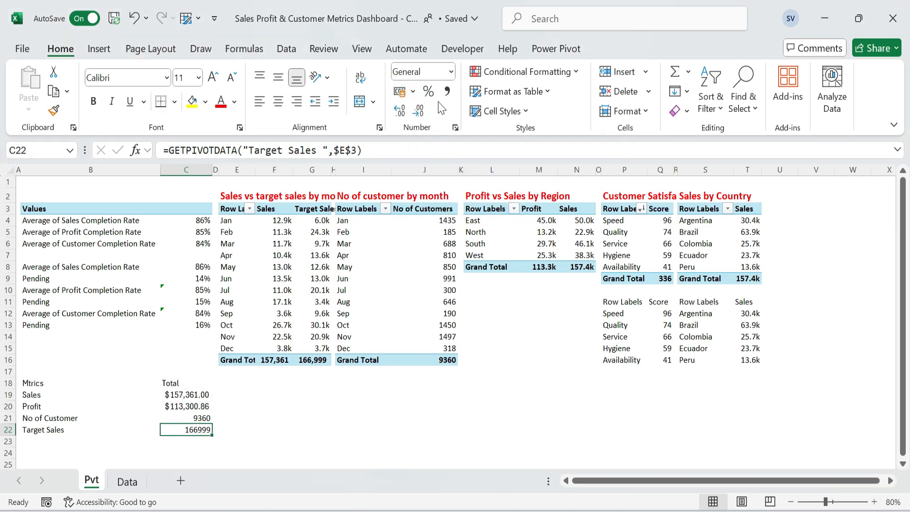
left_click(413, 93)
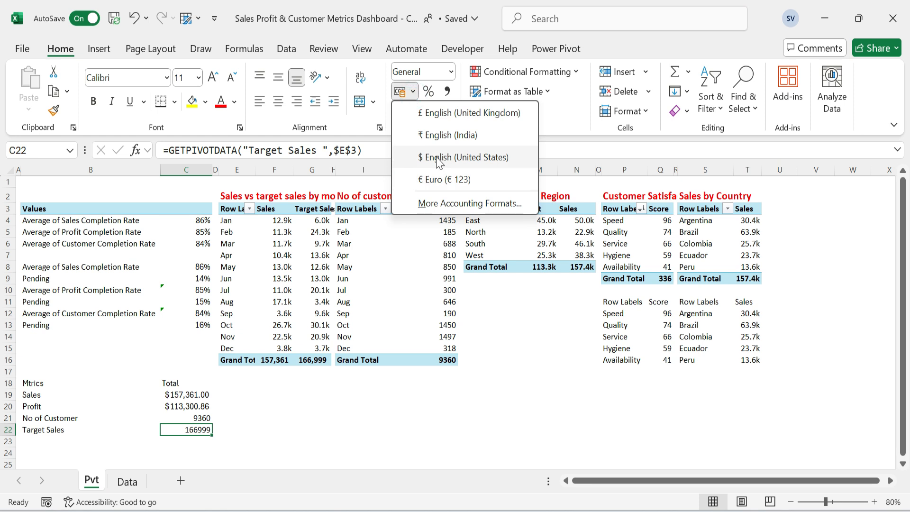
left_click(439, 156)
Remove the two decimal places from the totals in C19:C22.
left_click_drag(188, 396, 188, 430)
left_click(419, 111)
left_click(419, 111)
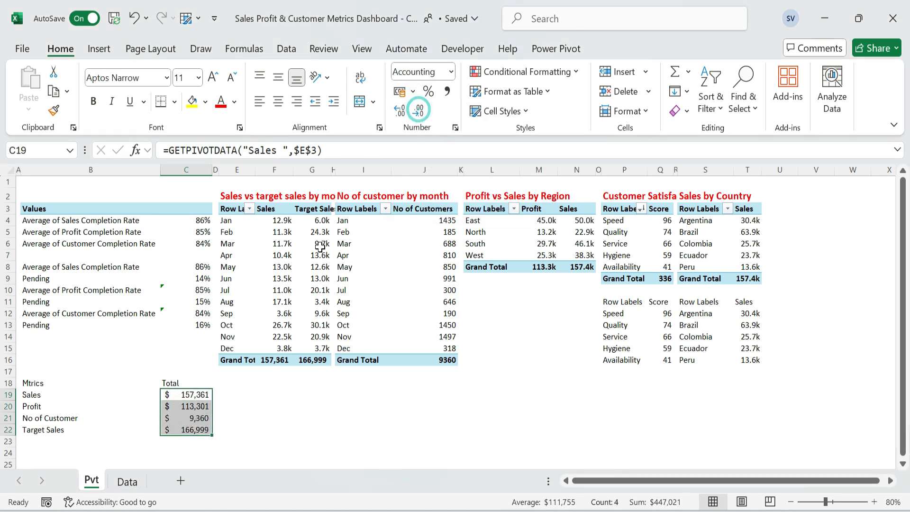
left_click(235, 394)
Set the No of Customer total in C21 to the General number format.
left_click(208, 418)
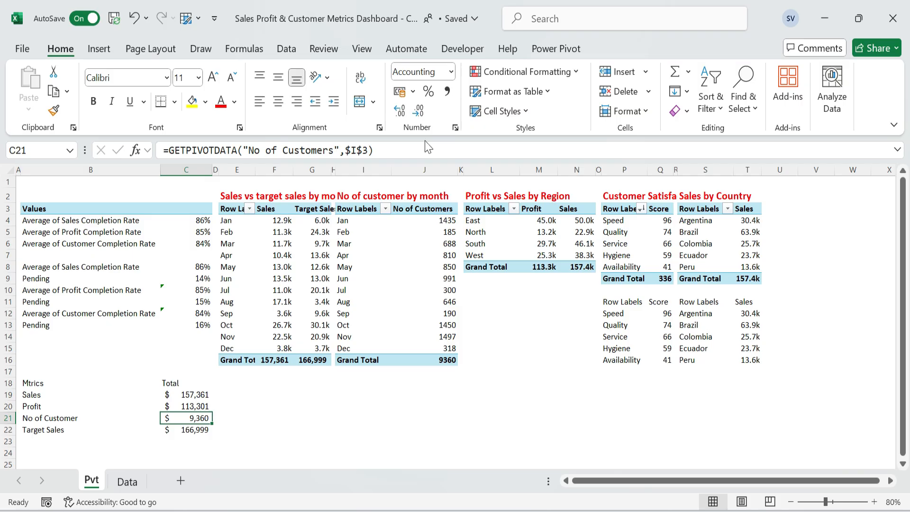
key("ctrl+1")
left_click(365, 152)
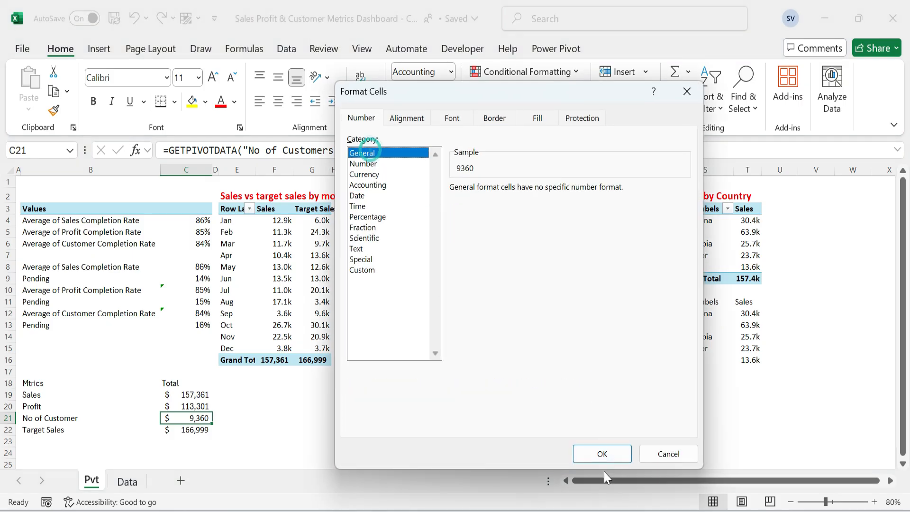
left_click(592, 449)
left_click(232, 406)
Autofit the width of column C to its contents.
left_click_drag(192, 395, 183, 431)
double_click(213, 170)
left_click(503, 416)
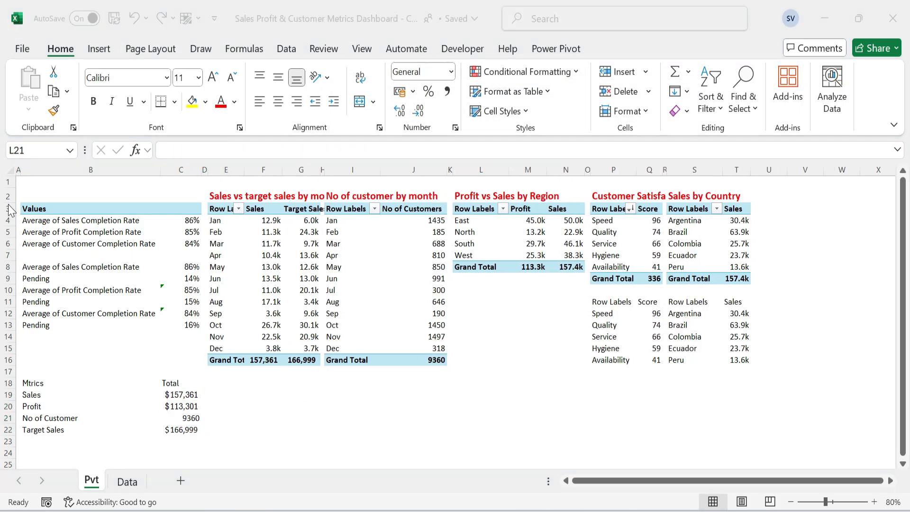
Autofit the height of row 2 and add the title KPI Workout in B2 with the formatting of the title in E2.
left_click(7, 196)
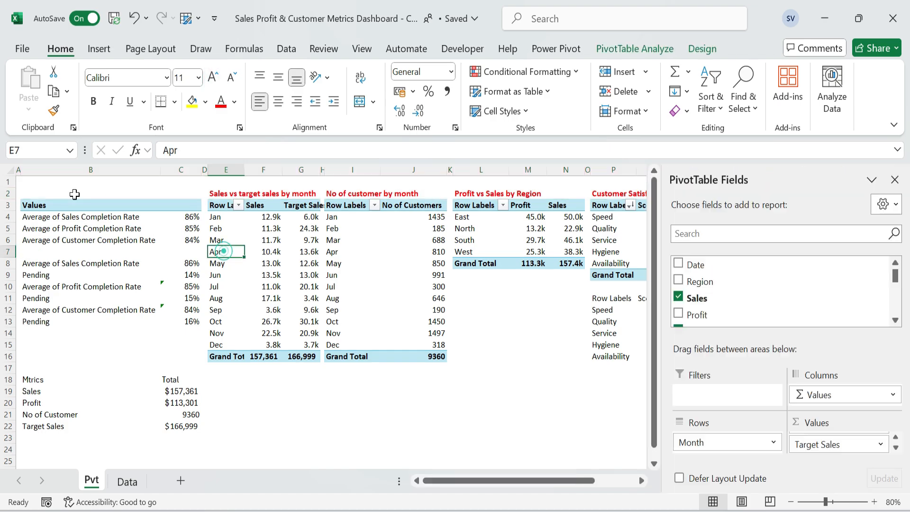
type("KPI Workout")
key("Right")
key("ctrl+alt+v")
key("t")
key("Return")
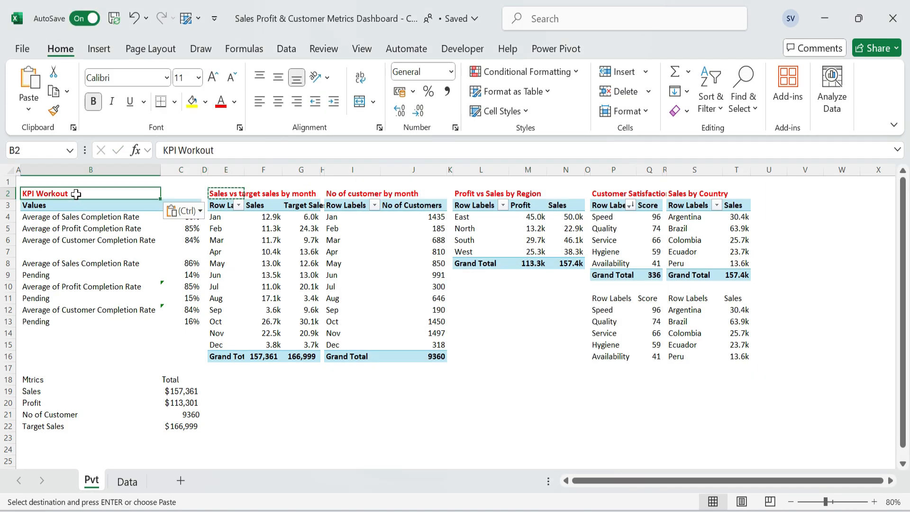
Fill the Mtrics header row B18:C18 and the Row Labels and Score headers in P11:Q11 with a light blue.
key("ctrl+Down")
key("ctrl+Down")
key("ctrl+Down")
key("ctrl+Down")
key("ctrl+shift+Right")
left_click(206, 101)
left_click(229, 193)
left_click_drag(612, 299, 736, 299)
left_click(192, 101)
Fill the helper table headers in S11:T11, P11:Q11 and B18:C18 with the lightest shade of the Turquoise, Accent 4 theme color.
left_click(205, 102)
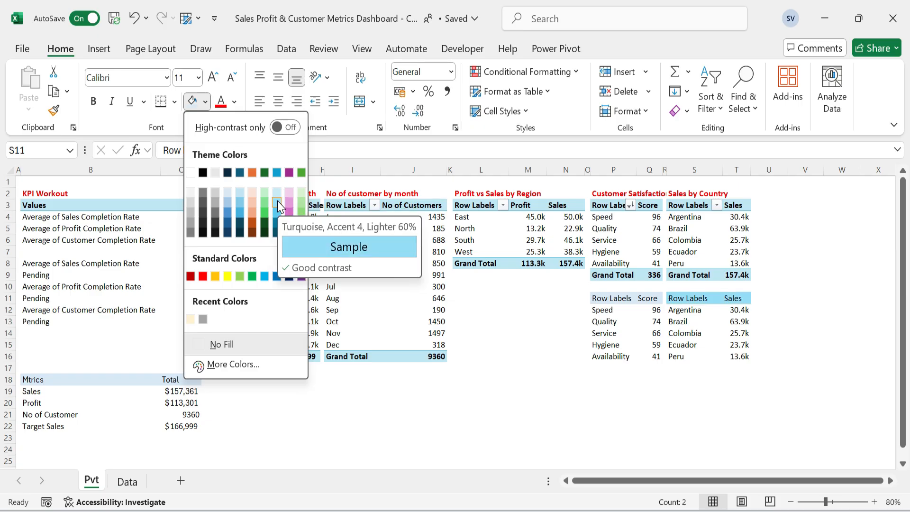
left_click(277, 193)
key("ctrl+Left")
key("ctrl+Left")
key("ctrl+shift+Right")
left_click(191, 100)
left_click_drag(95, 379, 173, 379)
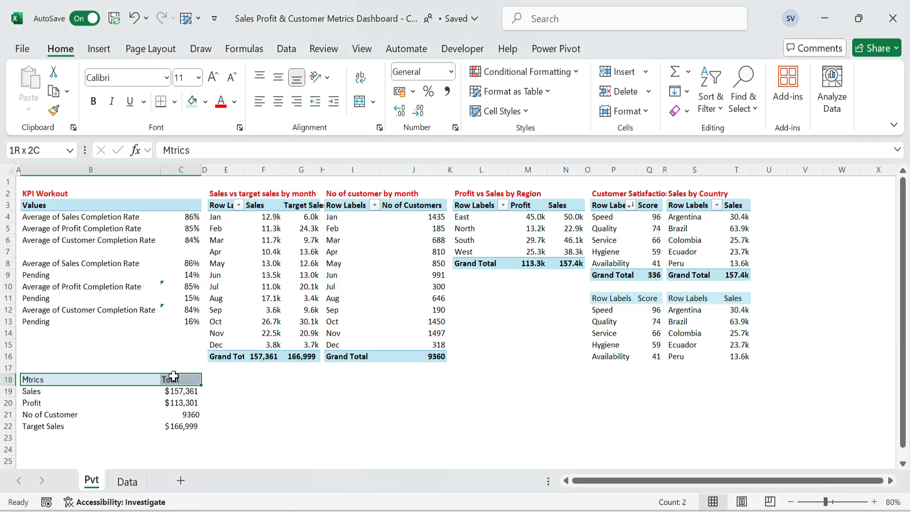
left_click(192, 100)
left_click(497, 402)
left_click(501, 357)
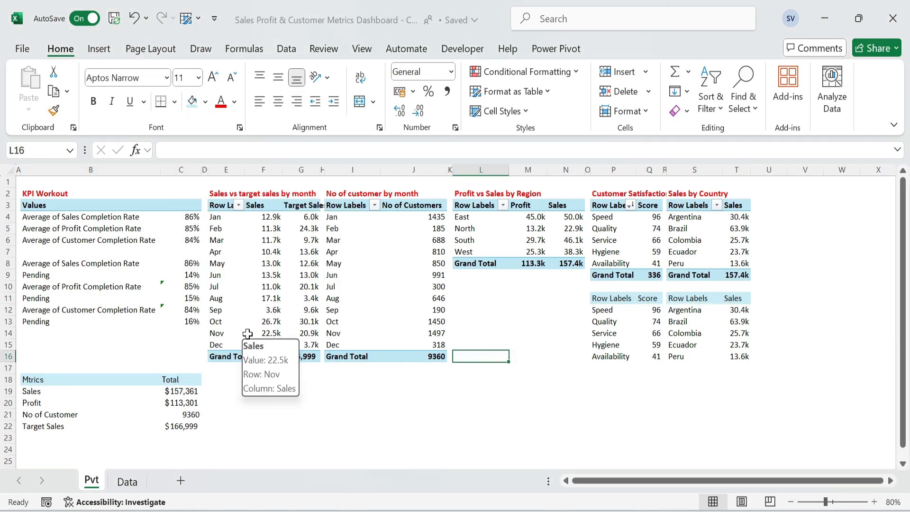
left_click(243, 420)
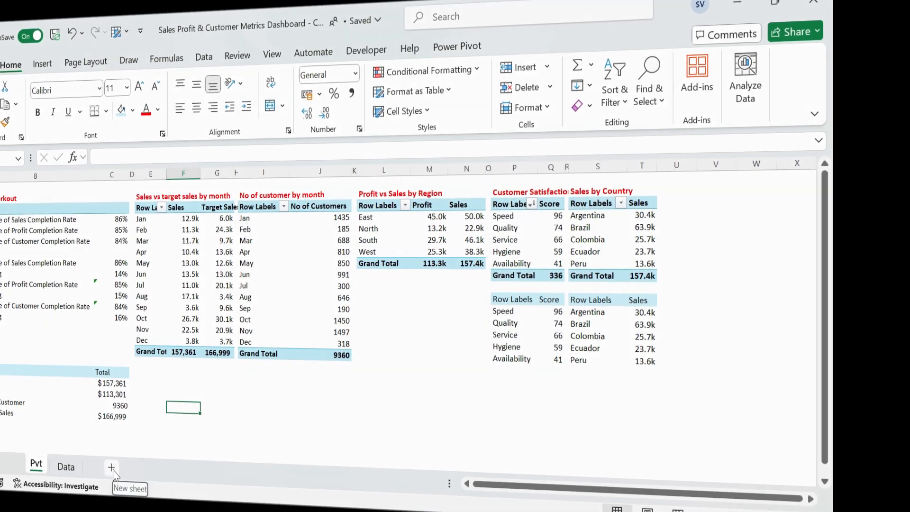
Add a new worksheet, move it before the Pvt sheet and rename it Dashboard.
left_click(180, 481)
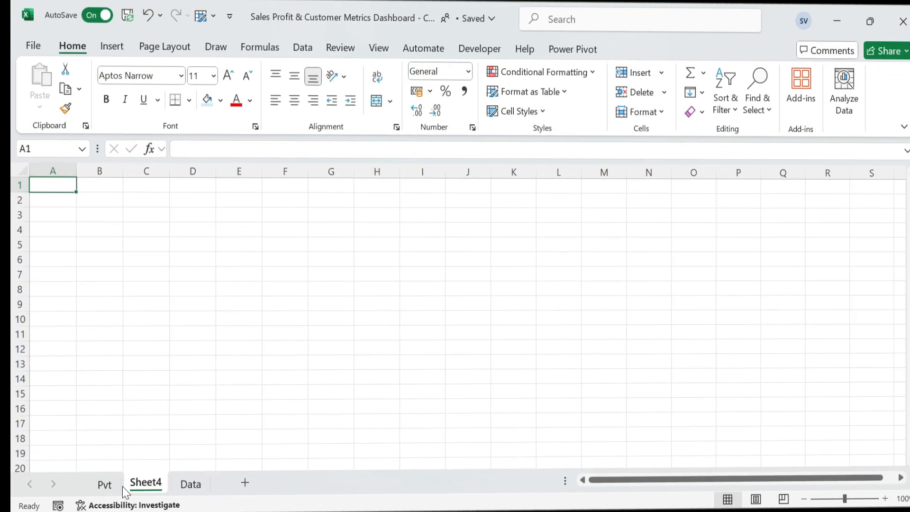
left_click_drag(122, 486, 75, 481)
double_click(111, 482)
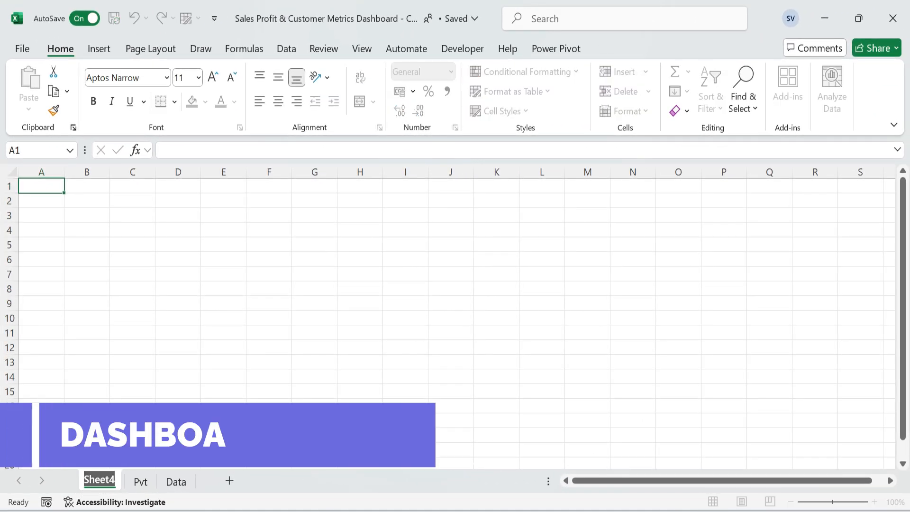
type("Dashboard")
key("Return")
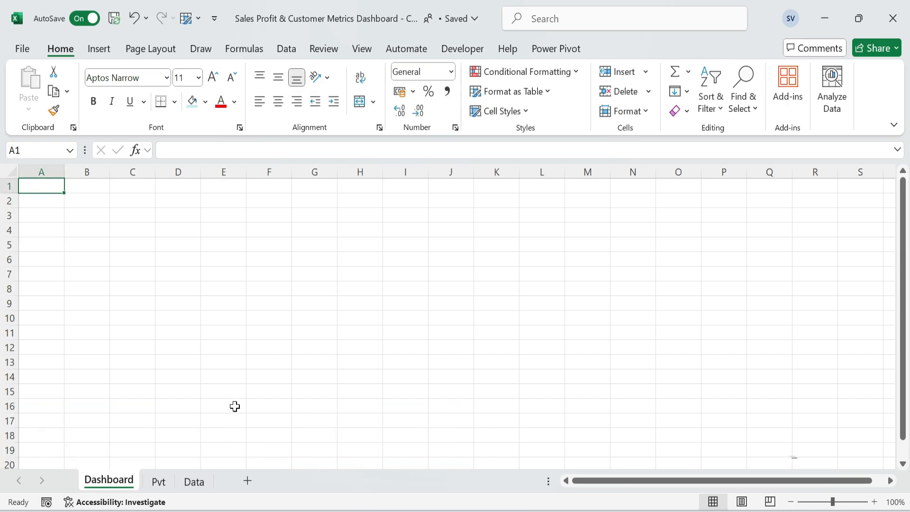
Hide the gridlines on the Dashboard sheet.
left_click(362, 49)
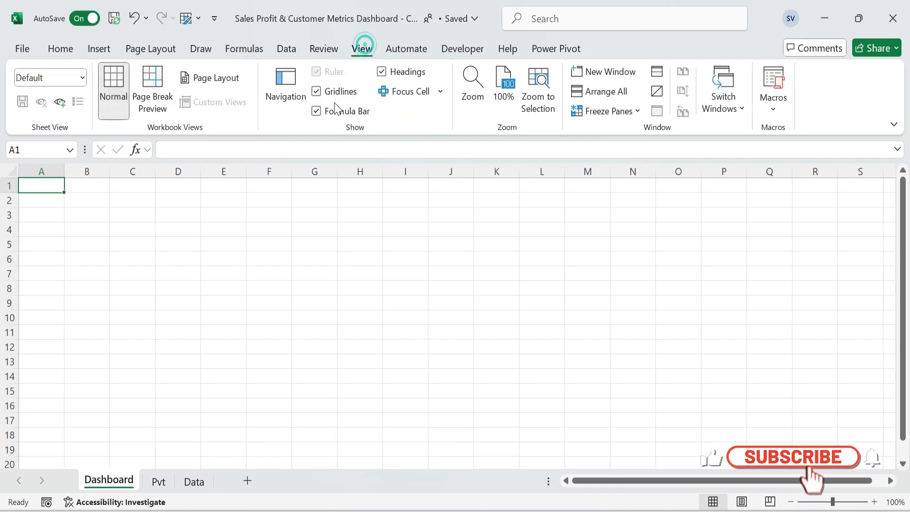
left_click(337, 91)
left_click(280, 246)
Set the font of the entire Dashboard sheet to Calibri.
left_click(11, 175)
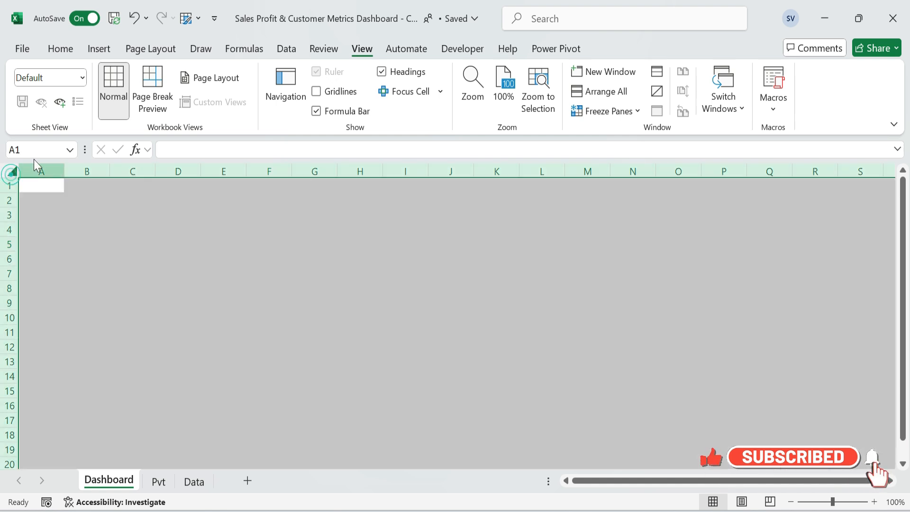
left_click(61, 50)
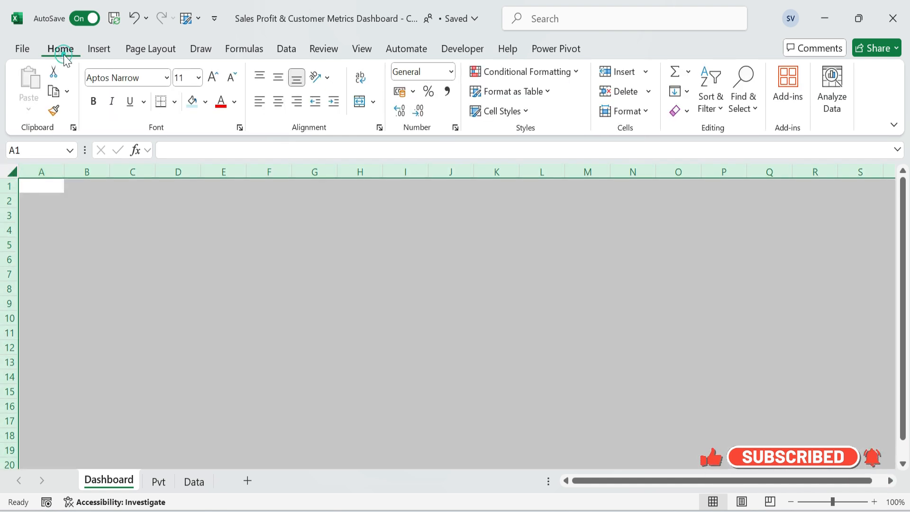
left_click(166, 78)
type("Calibri")
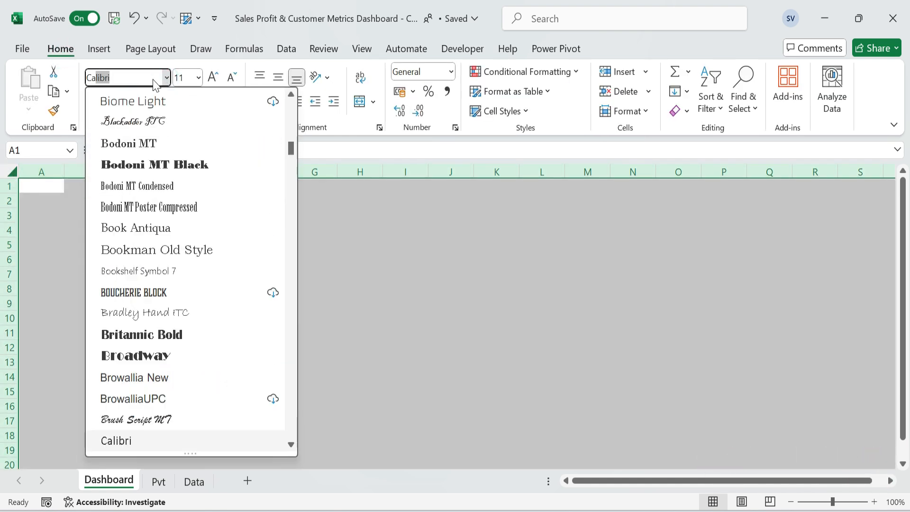
key("Return")
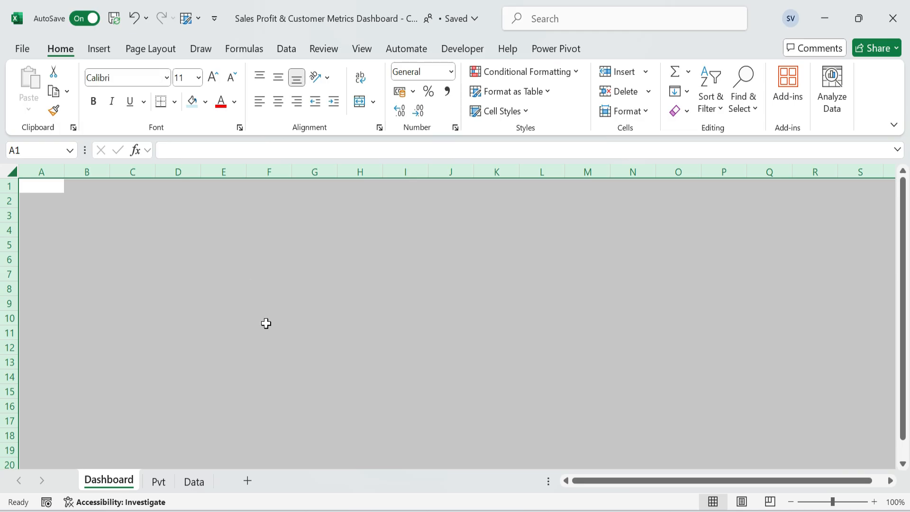
left_click(266, 320)
Insert a rounded rectangle on the Dashboard sheet and size it to 17 cm high and 33.50 cm wide.
left_click(99, 48)
left_click(213, 102)
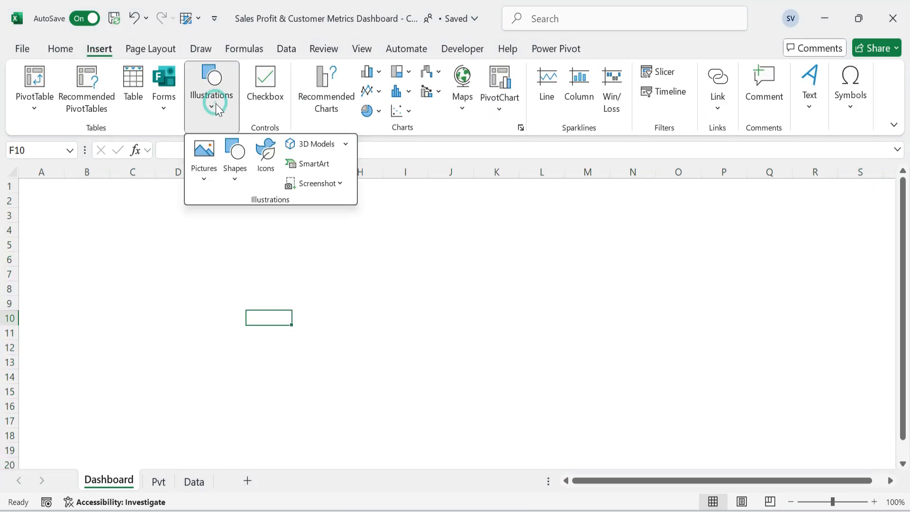
left_click(234, 181)
left_click(299, 223)
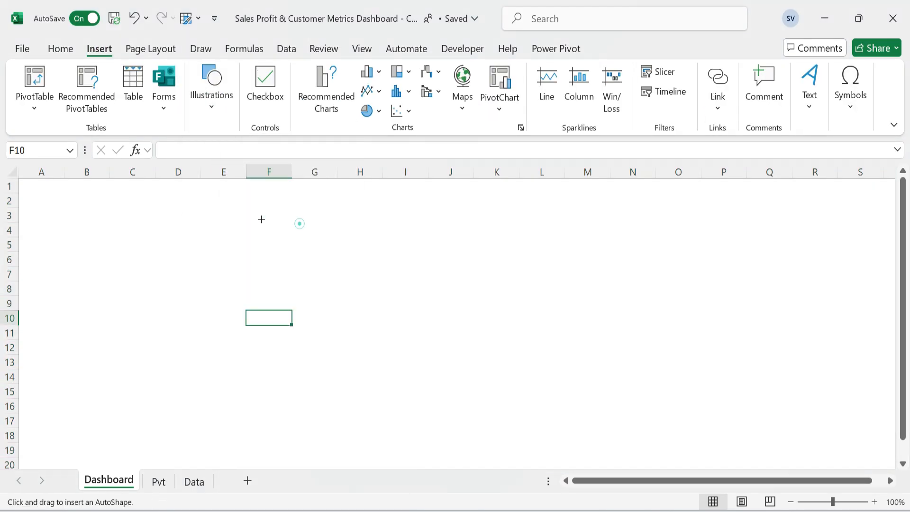
left_click_drag(37, 182, 543, 422)
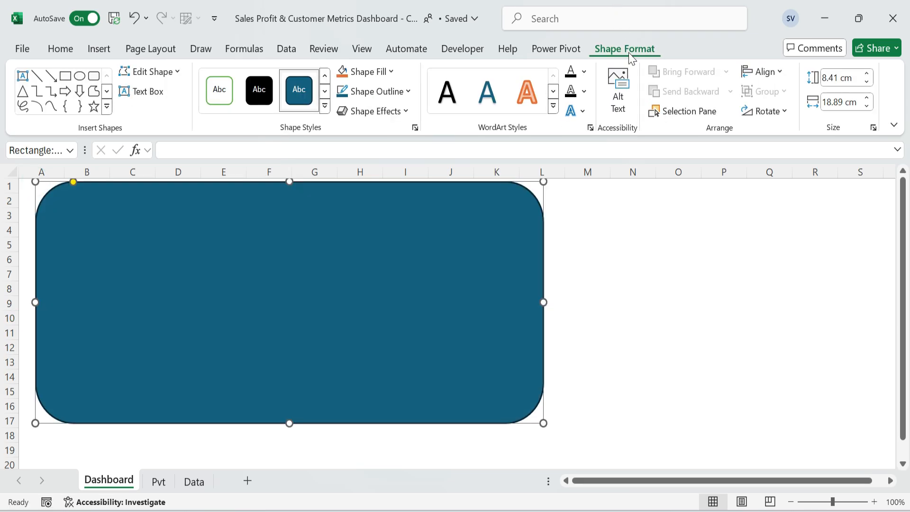
type("17")
key("Tab")
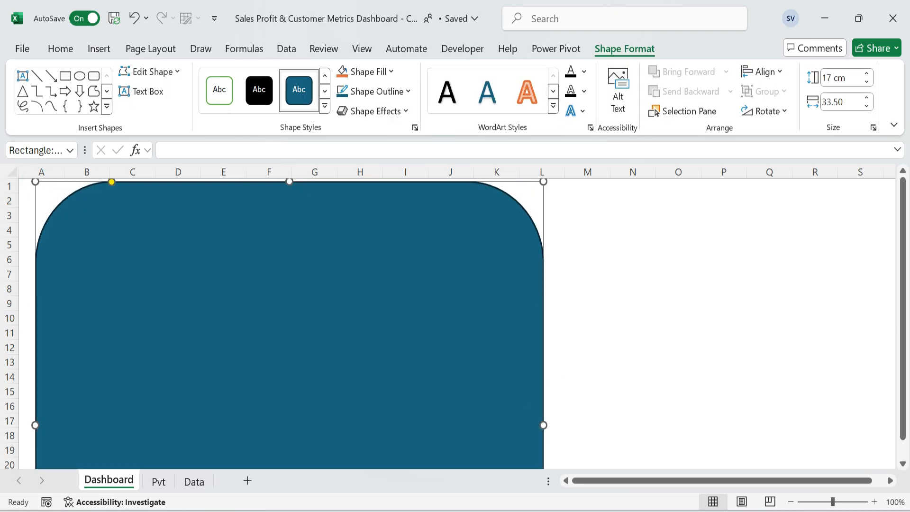
key("Return")
Reduce the rectangle's corner rounding and fit it to the sheet's upper-left corner, about 16.85 cm high and 33.59 cm wide.
left_click_drag(111, 182, 50, 191)
left_click(791, 502)
left_click(790, 502)
left_click(822, 240)
left_click_drag(524, 279, 513, 279)
left_click_drag(34, 178, 23, 178)
left_click(829, 250)
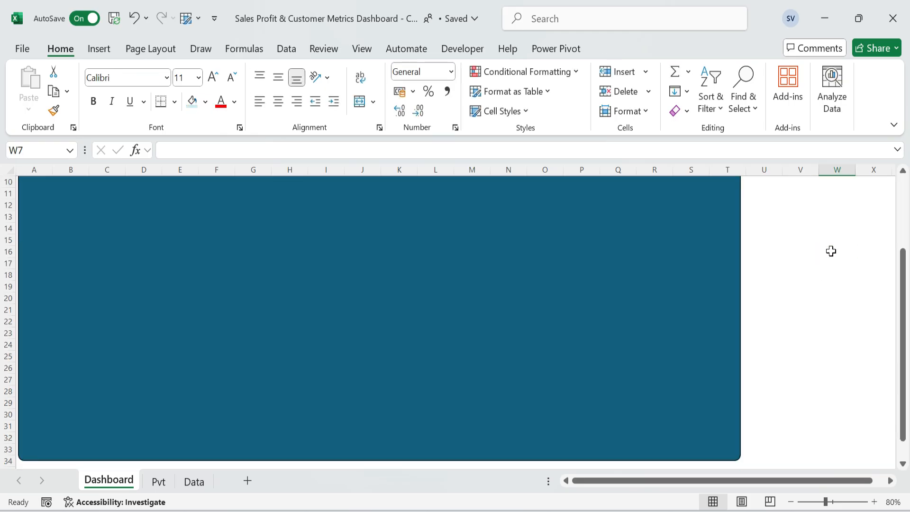
Remove the background rectangle's outline and fill it with the recent Gray color.
left_click(655, 237)
left_click(623, 47)
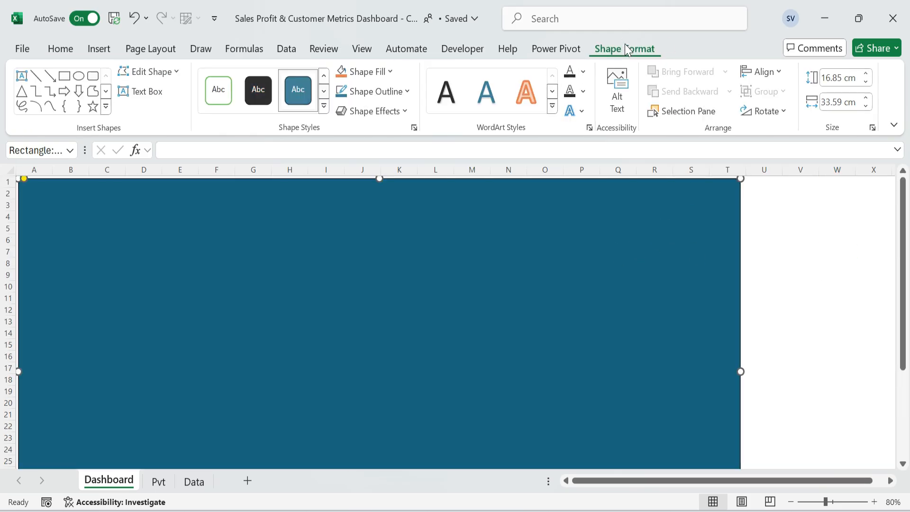
left_click(408, 92)
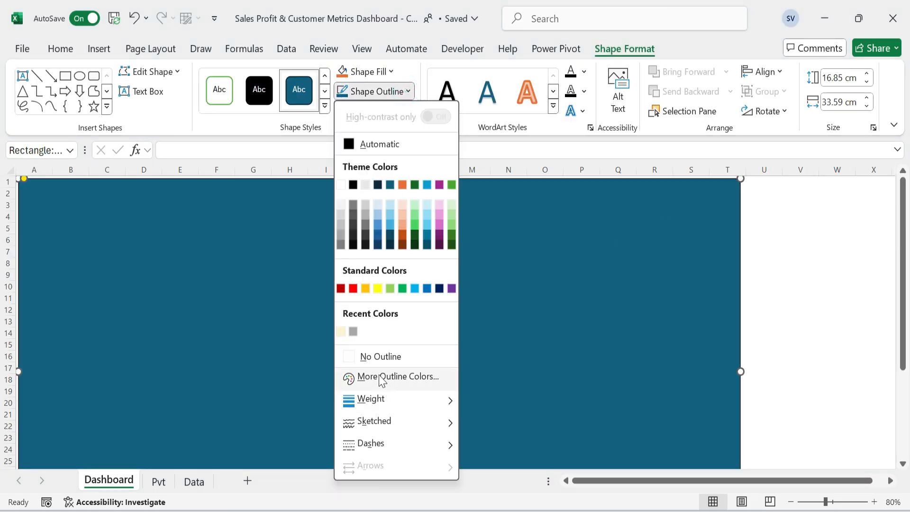
left_click(383, 357)
left_click(392, 72)
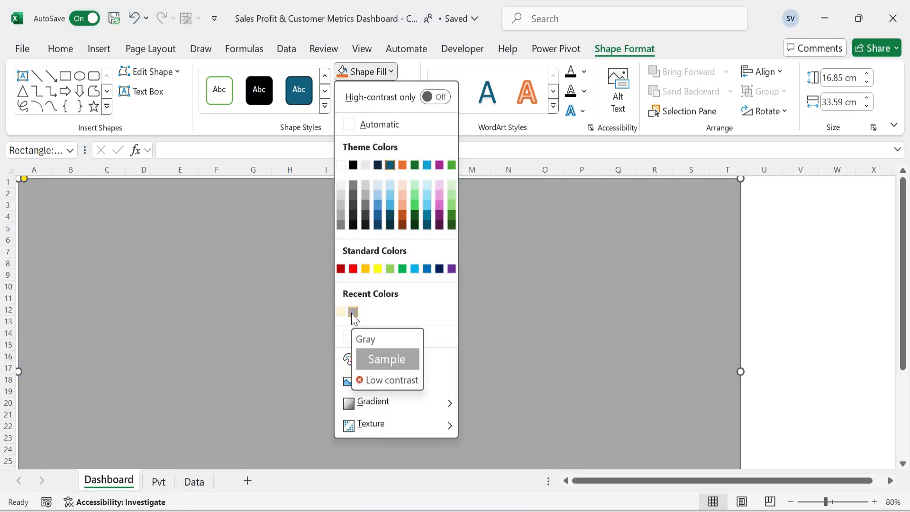
left_click(353, 313)
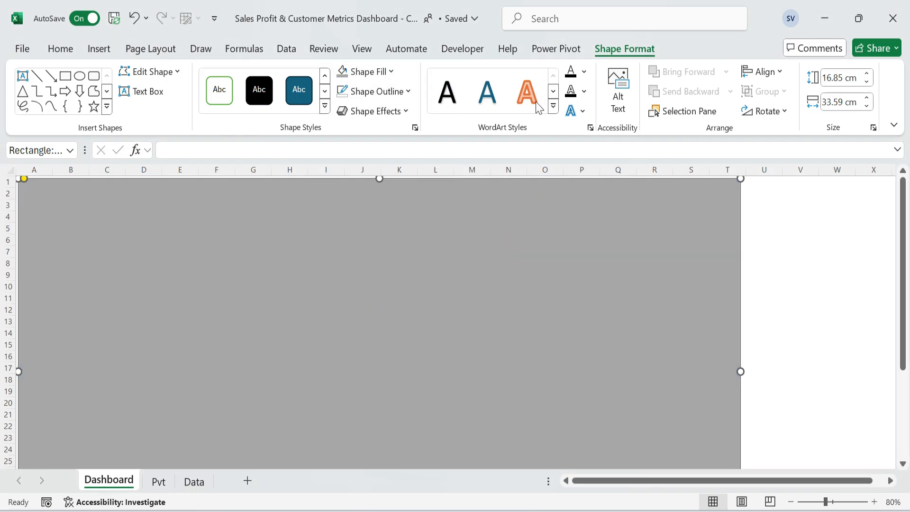
Apply an outer shadow toward the lower right to the gray background rectangle.
left_click(407, 111)
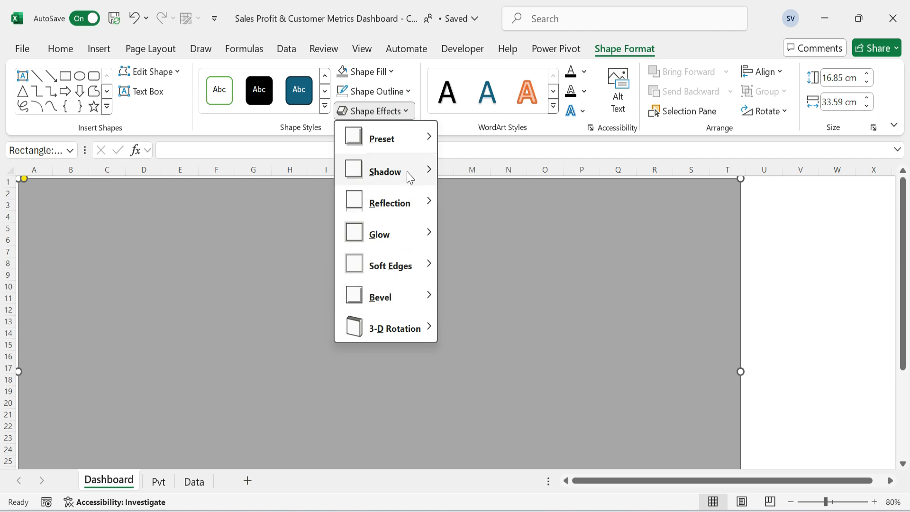
left_click(452, 210)
left_click(848, 240)
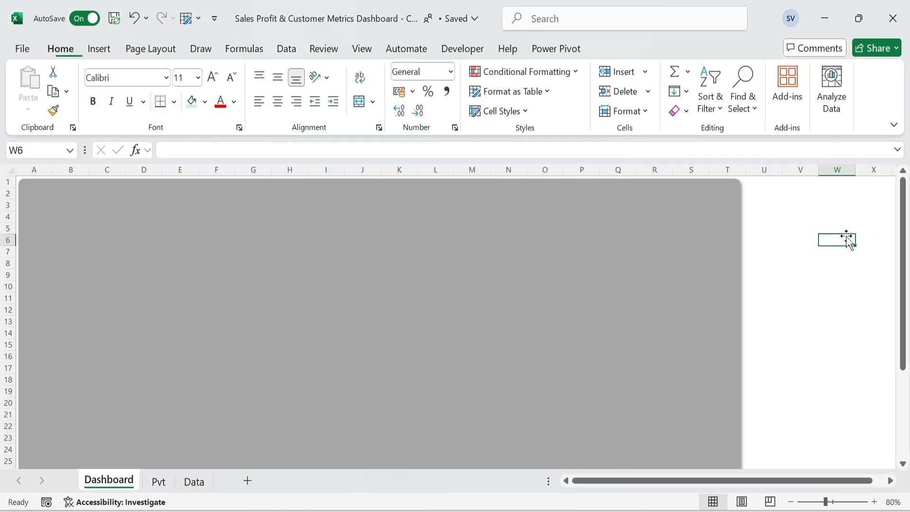
Draw a rounded rectangle card of about 2.16 by 3.62 cm in the background panel's upper-left corner.
left_click(190, 245)
left_click(98, 48)
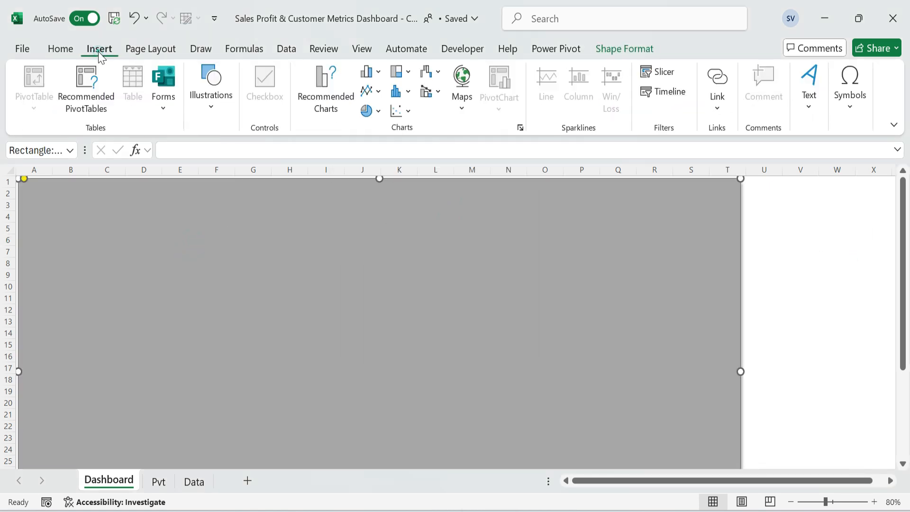
left_click(214, 111)
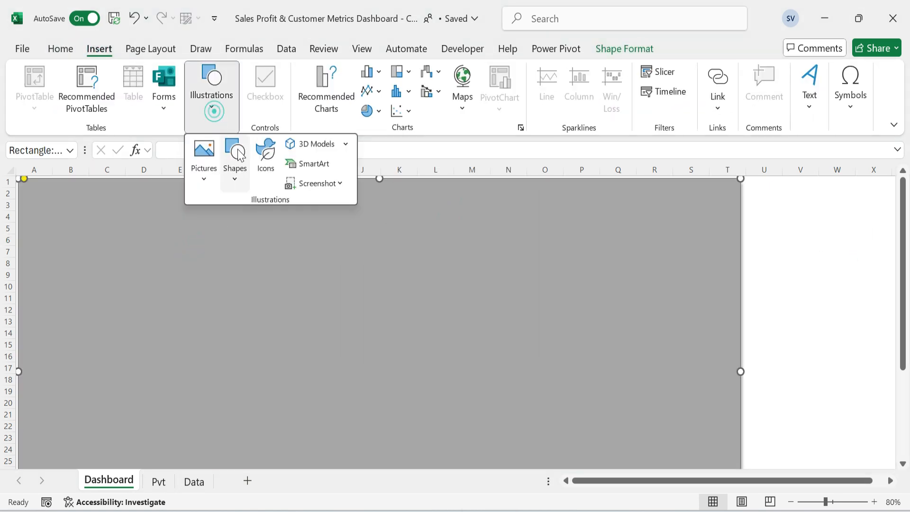
left_click(234, 178)
left_click(298, 224)
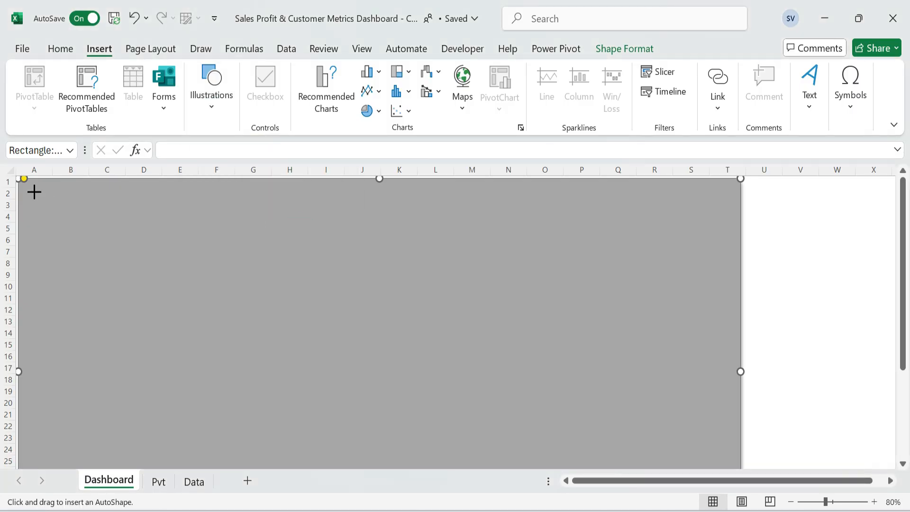
mouse_move(34, 191)
left_mouse_down()
mouse_move(111, 240)
mouse_move(72, 215)
left_mouse_up()
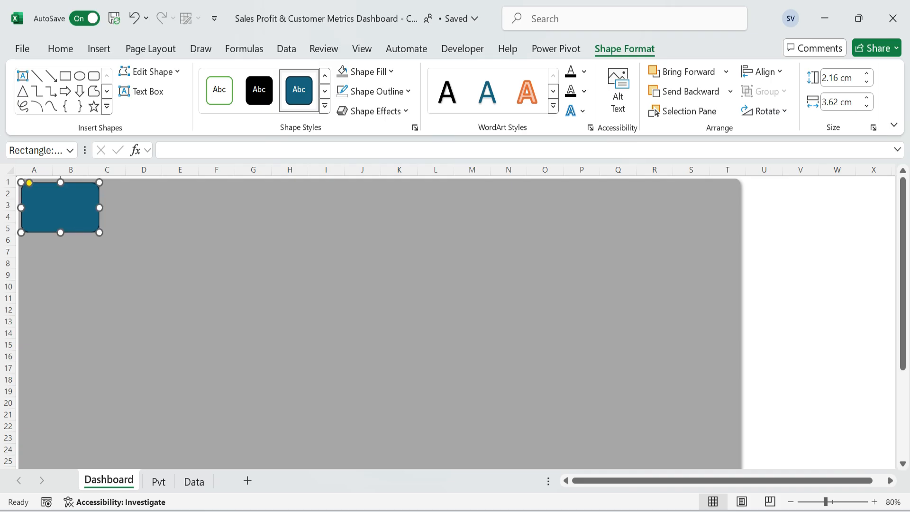
Give the small corner card a pale yellow outline from the recent colors and a white fill.
left_click(60, 49)
left_click(71, 199)
left_click(625, 52)
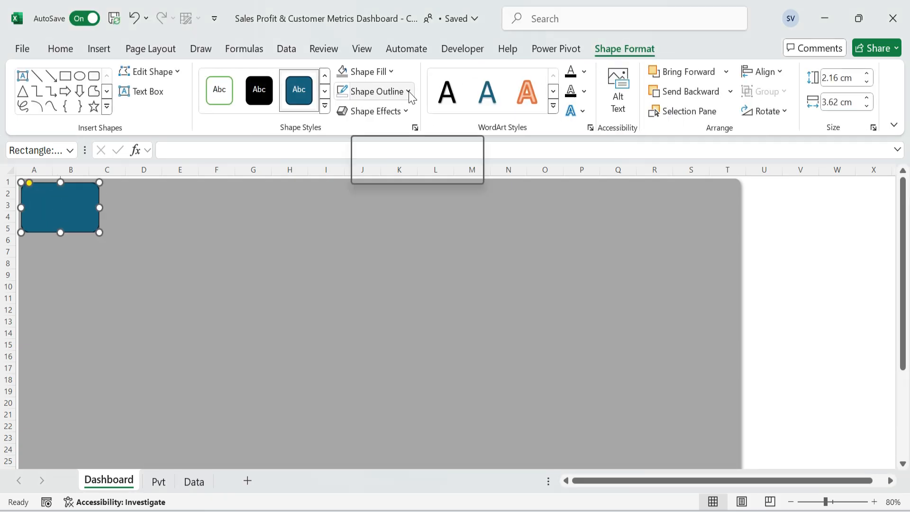
left_click(407, 91)
left_click(353, 332)
left_click(394, 76)
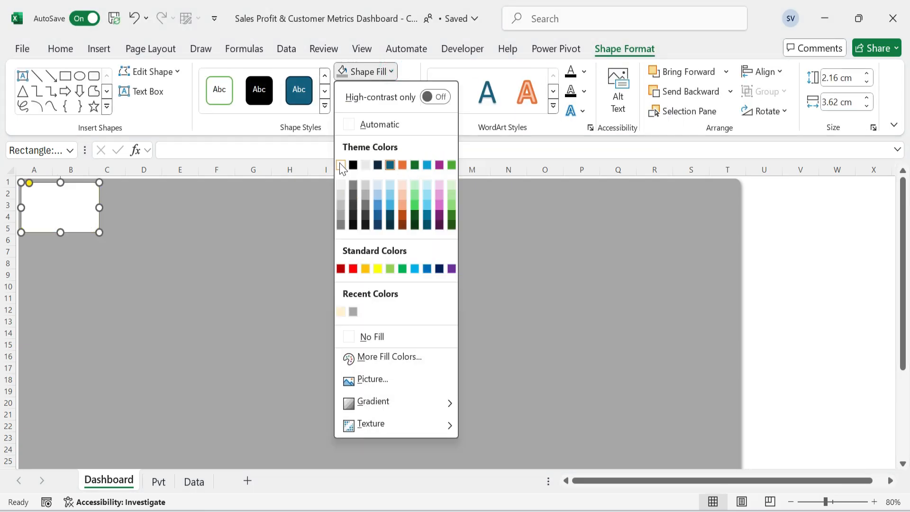
left_click(341, 164)
left_click(159, 225)
Set the corner card's size to 2.24 cm high and 3.26 cm wide.
left_click(61, 204)
type("3.")
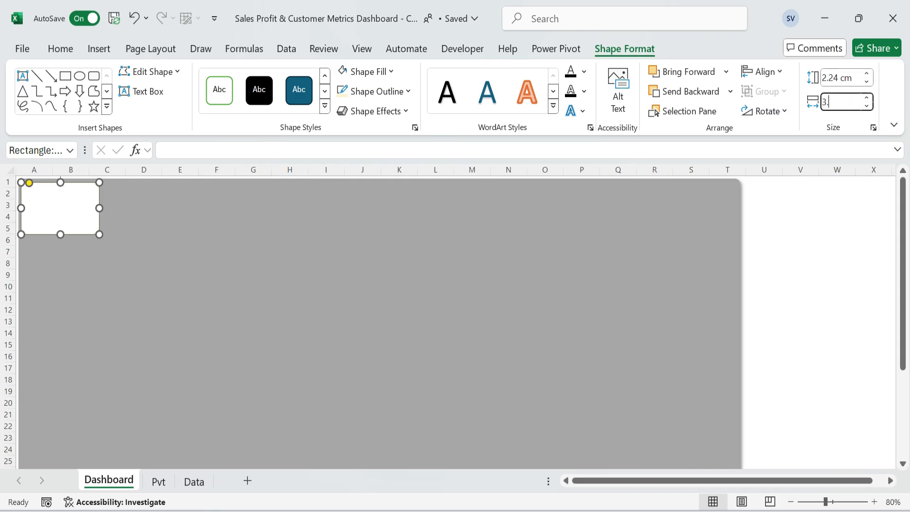
type("26")
key("Return")
Copy the corner card beside itself and stretch the copy across rows 1 to 5 to column T as a header bar.
left_click(186, 279)
left_click(61, 211)
left_click_drag(61, 212, 736, 215, "ctrl")
Copy the corner card below itself at about 4.14 cm high, with another copy beneath it reaching the panel's bottom.
left_click(60, 210)
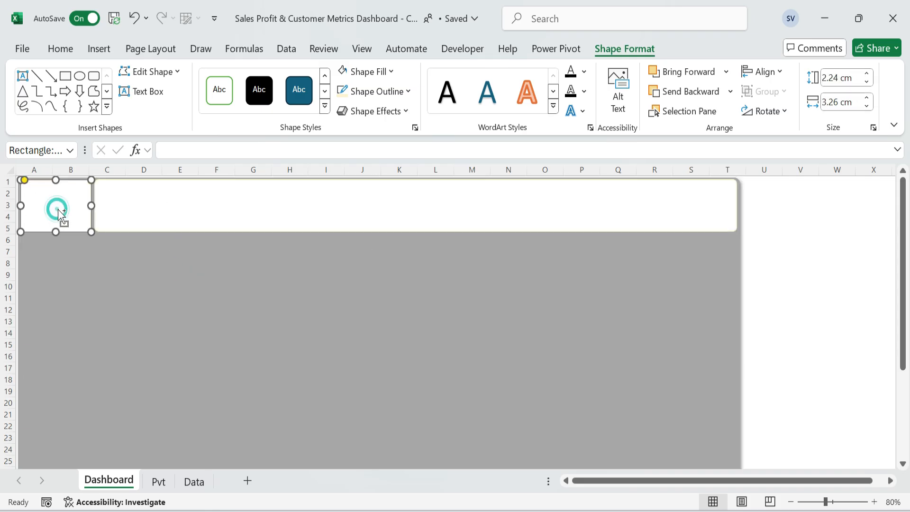
left_click_drag(58, 211, 59, 365, "ctrl")
scroll(61, 307, "down", 1)
scroll(59, 365, "down", 3)
left_click_drag(57, 290, 62, 422)
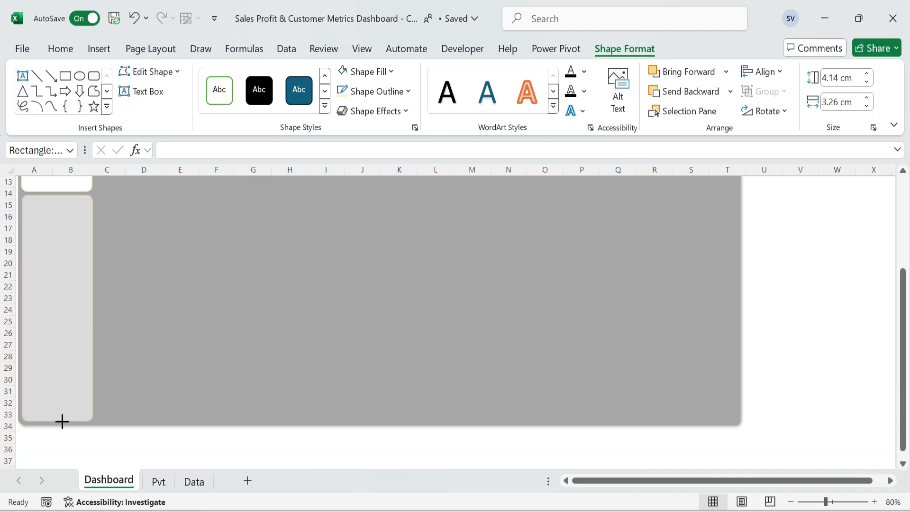
Copy the 4.14 cm card to the space under the header bar and resize the copy to 2.83 by 7.29 cm.
scroll(62, 421, "up", 4)
left_click_drag(64, 282, 138, 281, "ctrl")
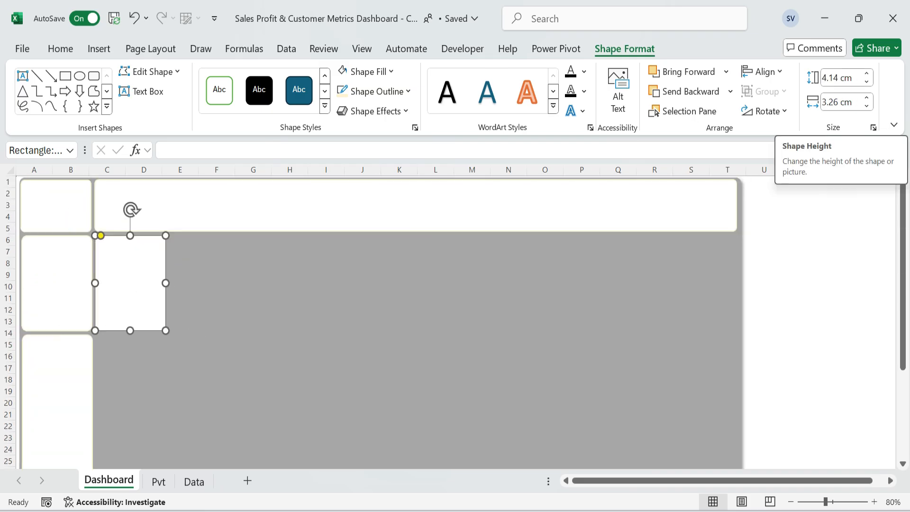
left_click(840, 77)
type("2.83")
key("Tab")
type("7.29")
key("Return")
Duplicate the 2.83 by 7.29 cm card along the row under the header to make four KPI cards.
key("ctrl+d")
left_click_drag(205, 274, 356, 264)
key("ctrl+d")
left_click_drag(336, 268, 488, 259)
key("ctrl+d")
Place a copy of the KPI card under the first one and resize it to 5.55 cm high and 10.73 cm wide.
left_click_drag(493, 264, 191, 336)
key("ctrl+d")
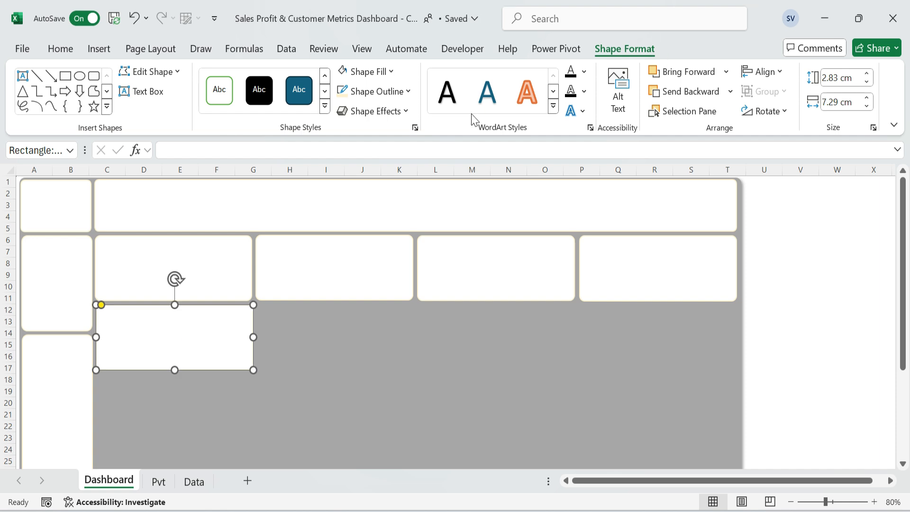
left_click(840, 78)
type("5.55")
key("Tab")
type("10.73")
key("Return")
Duplicate the 5.55 by 10.73 cm chart card into a grid of two columns and two rows.
key("ctrl+d")
left_click_drag(239, 355, 503, 351)
scroll(511, 353, "down", 3)
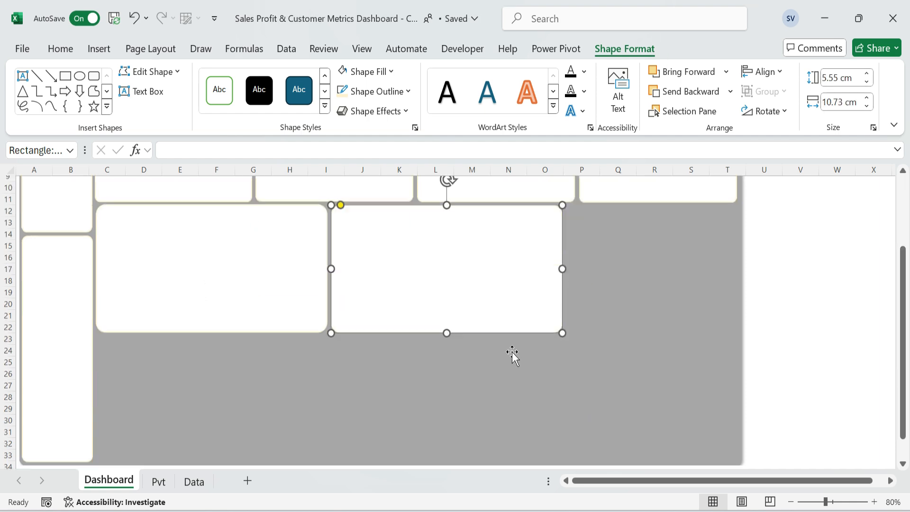
key("ctrl+d")
left_click_drag(462, 270, 449, 394)
left_click(467, 315)
key("ctrl+d")
Align the four KPI cards by their top edges and distribute them horizontally.
left_click(616, 302)
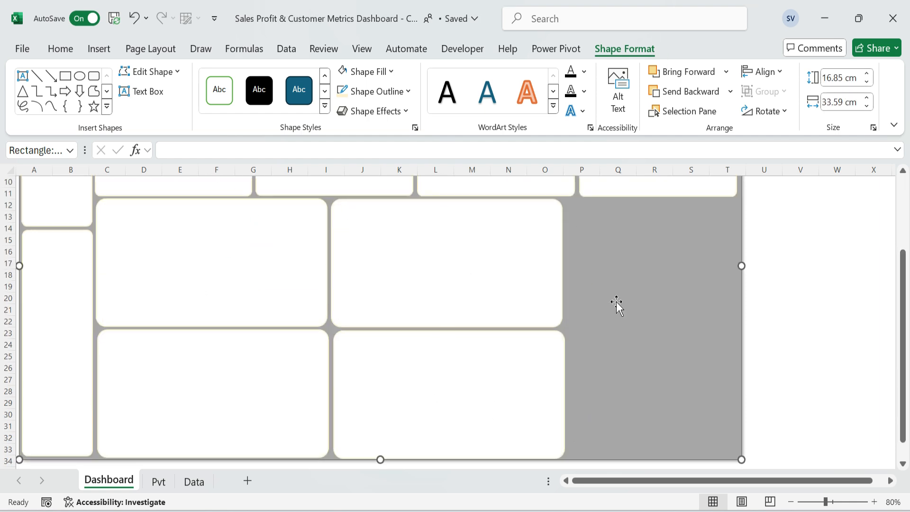
scroll(634, 363, "up", 3)
left_click(180, 266)
left_click(334, 265, "shift")
left_click(483, 265, "shift")
left_click(649, 266, "shift")
left_click(761, 72)
left_click(796, 162)
left_click(761, 72)
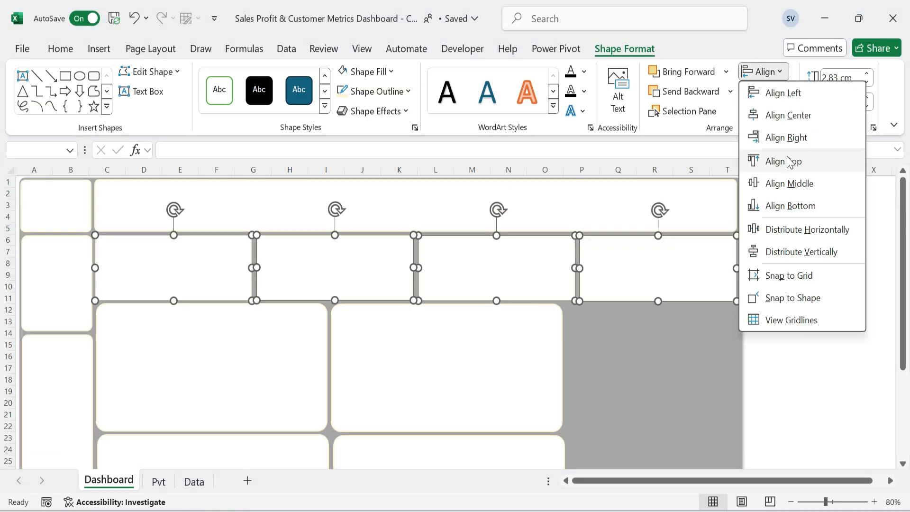
Copy the second upper chart card into the remaining space beside it, narrowing it to column T and extending it to row 33.
left_click(215, 382)
left_click(441, 382, "shift")
left_click(595, 405)
scroll(634, 359, "down", 3)
left_click(441, 265)
key("ctrl+d")
left_click_drag(440, 266, 667, 258)
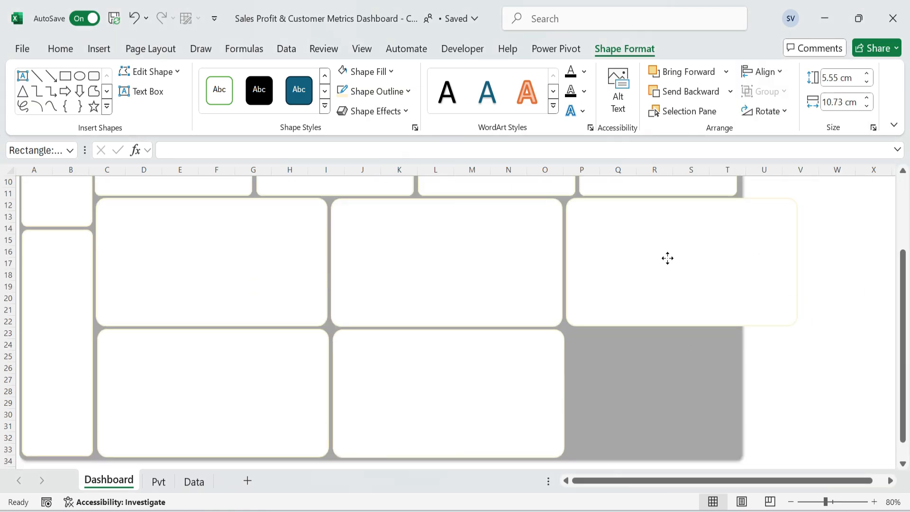
left_click_drag(795, 262, 738, 263)
left_click_drag(652, 326, 652, 455)
Narrow the two middle chart cards slightly to widen their gap to the tall card.
left_click(498, 395)
left_click_drag(564, 393, 560, 393)
left_click(800, 309)
left_click(531, 269)
left_click_drag(562, 262, 560, 260)
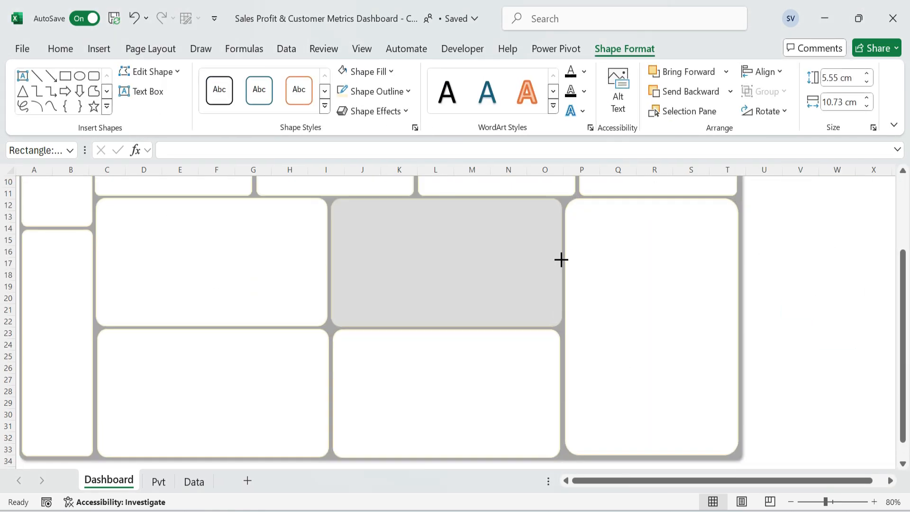
Shorten the two lower chart cards slightly so their bottom edges line up with the tall card.
left_click(457, 402)
left_click_drag(448, 456, 449, 455)
left_click(213, 403)
left_click_drag(213, 457, 211, 454)
left_click(651, 351)
left_click(800, 356)
Place the VEDAKARNA logo in the upper-left corner card and the presentation board icon at the start of the header bar.
scroll(663, 350, "up", 3)
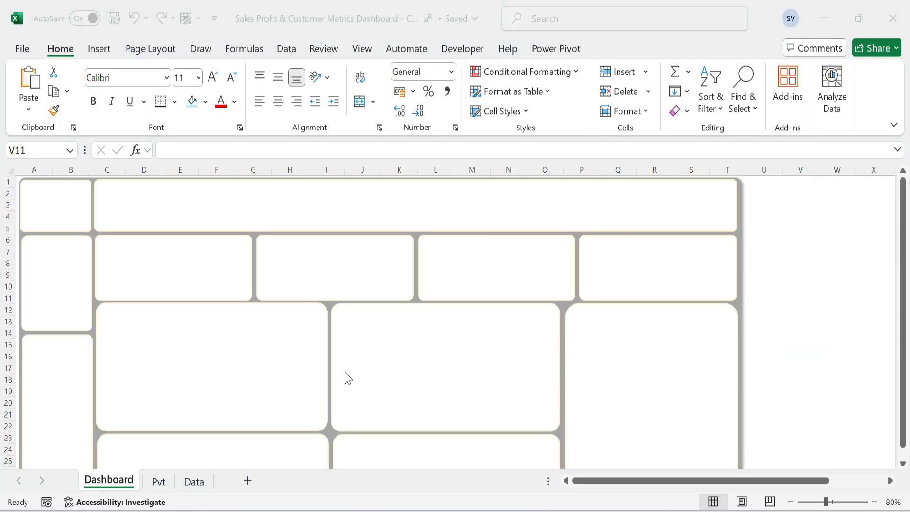
left_click_drag(668, 480, 716, 481)
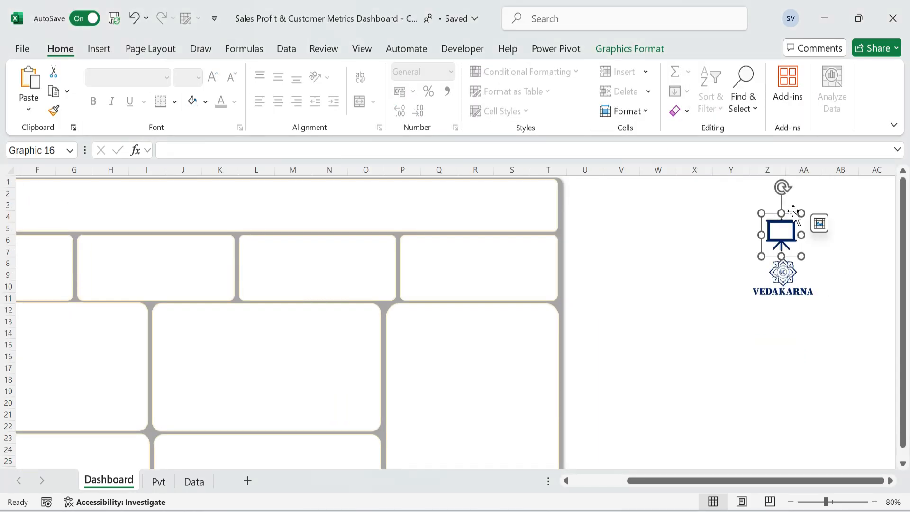
key("Delete")
left_click_drag(658, 484, 658, 484)
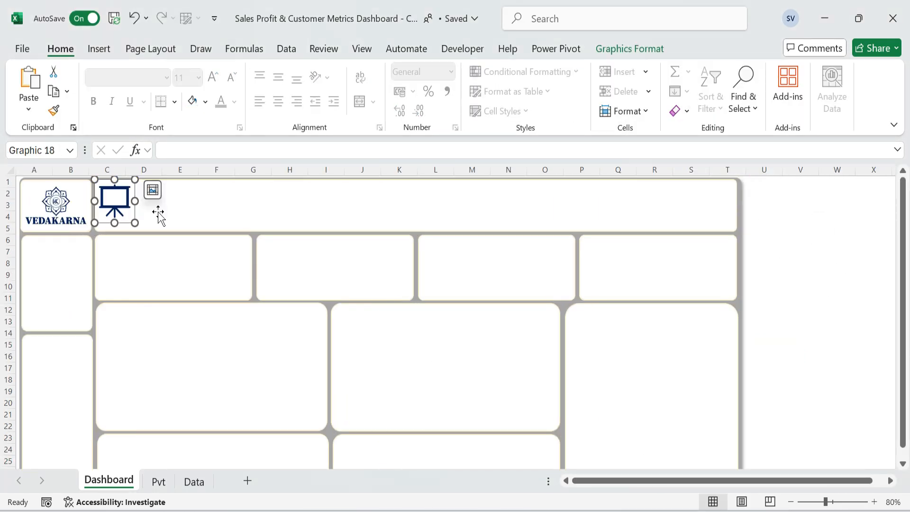
left_click(156, 213)
left_click(126, 215)
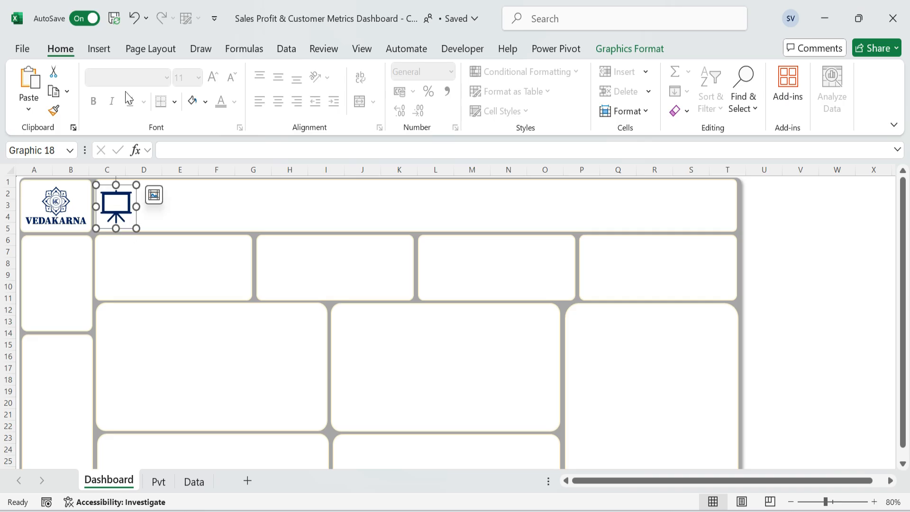
Insert a text box in the header bar from column E to R with the text SALES PROFIT & CUSTOMER METRICS DASHBOARD.
left_click(99, 48)
left_click(210, 105)
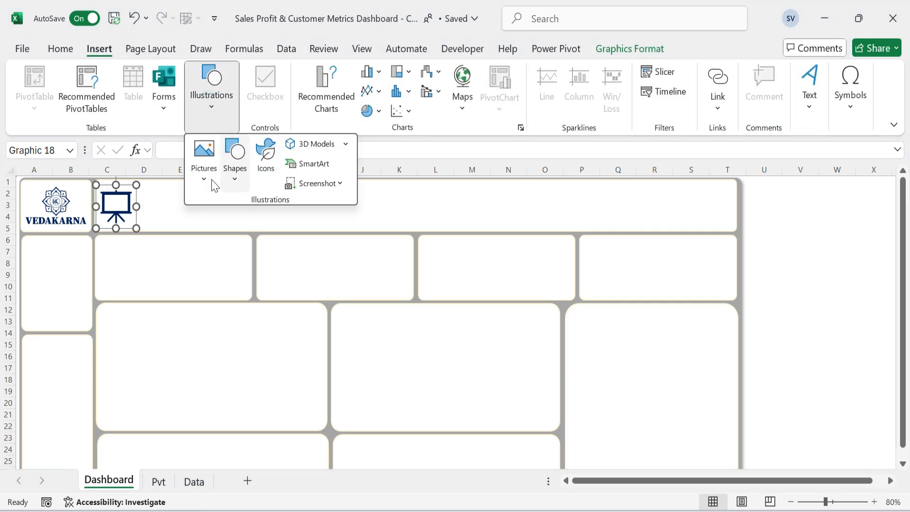
left_click(234, 158)
left_click(227, 220)
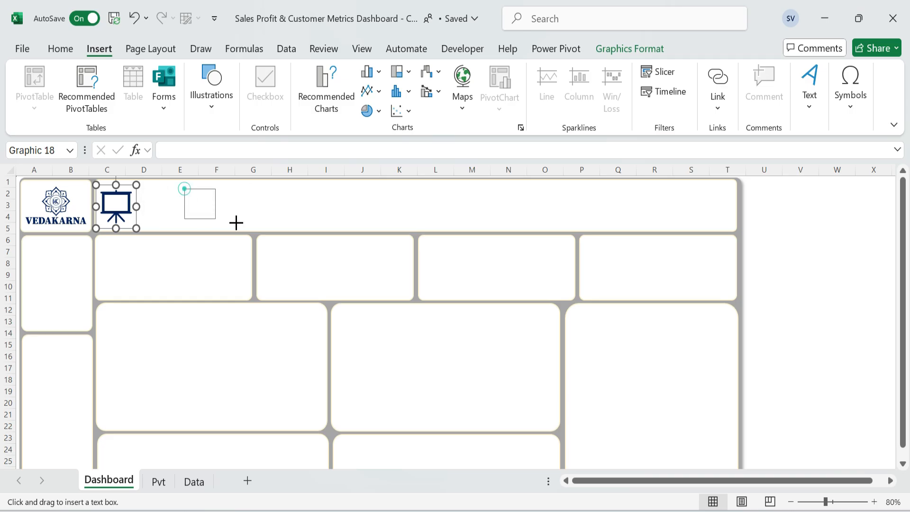
left_click_drag(236, 222, 656, 223)
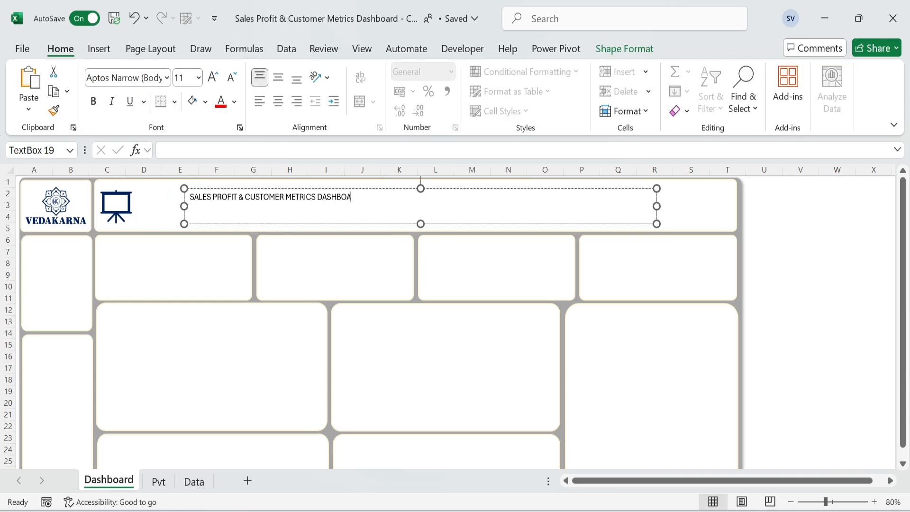
type("RD")
Make the dashboard title bold and set its font to Calibri.
key("ctrl+a")
key("ctrl+b")
left_click(165, 78)
type("Calibri")
key("Return")
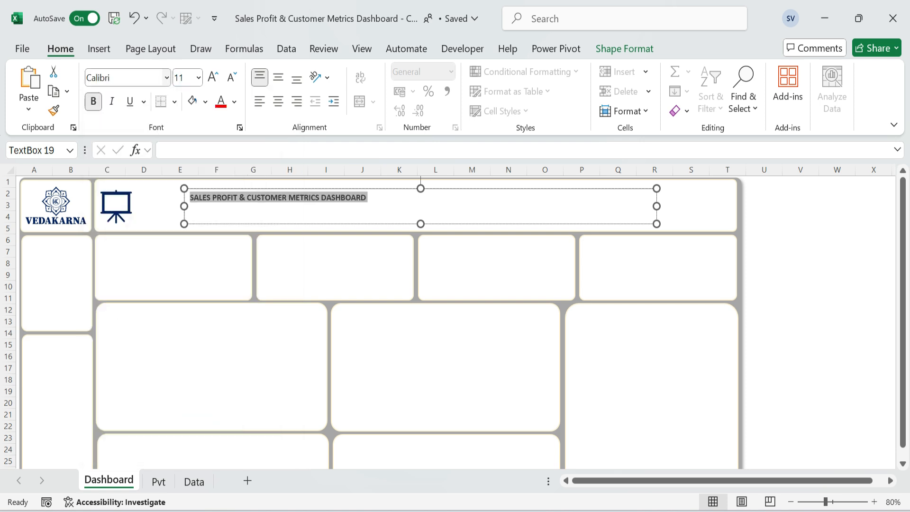
Color the title dark blue, set its font size to 36 and extend the text box to the presentation icon.
left_click(234, 101)
left_click(319, 298)
type("36")
key("Return")
left_click_drag(184, 206, 133, 206)
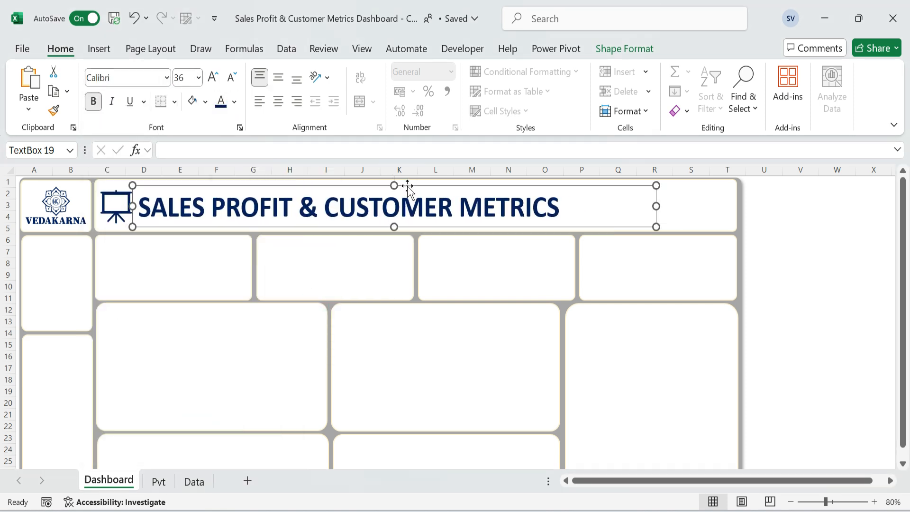
Align the dashboard title left and vertically in the middle, and widen its text box to column T to fit the full title.
left_click(278, 101)
left_click(259, 102)
left_click(278, 77)
left_click_drag(656, 207, 729, 209)
left_click(826, 231)
Remove the outline from the dashboard title's text box.
left_click(657, 229)
left_click(532, 207)
left_click(617, 49)
left_click(382, 91)
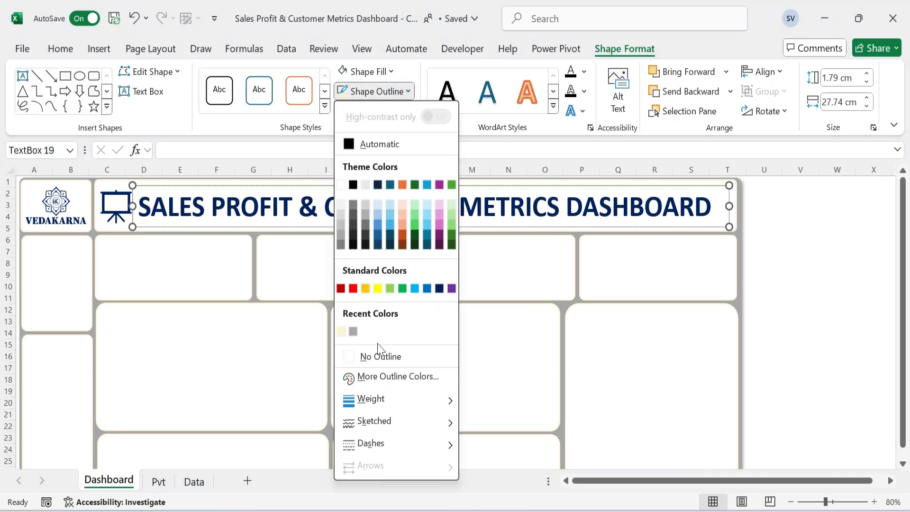
left_click(380, 355)
left_click(830, 219)
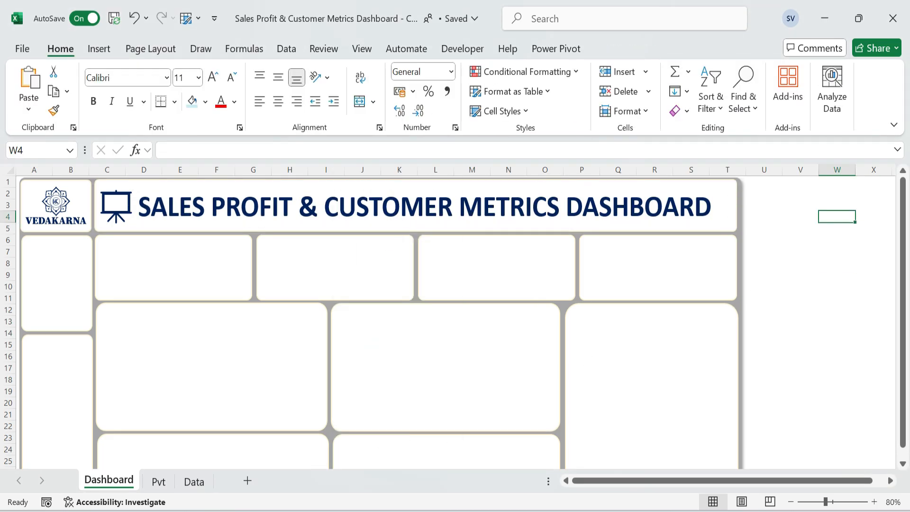
Insert a small text box in the upper part of the first KPI card, spanning about columns C to E and rows 6 to 8.
left_click(197, 223)
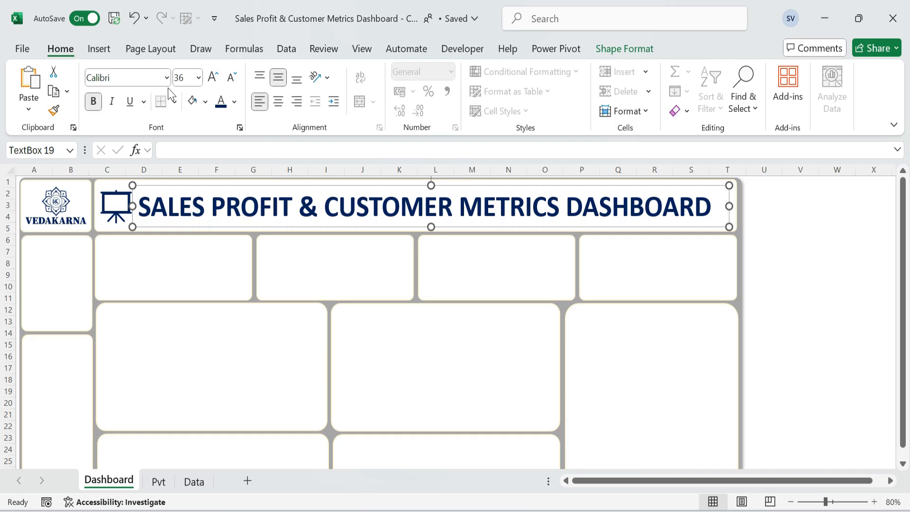
left_click(98, 49)
left_click(209, 99)
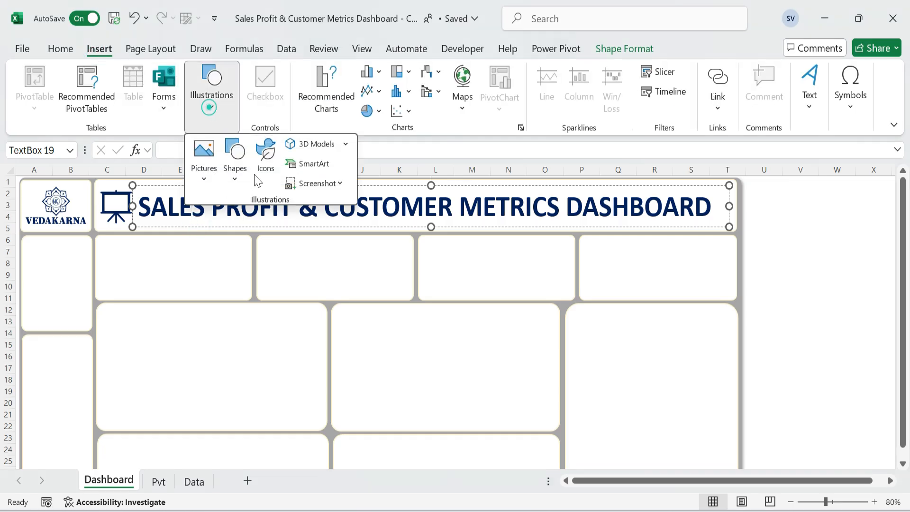
left_click(237, 178)
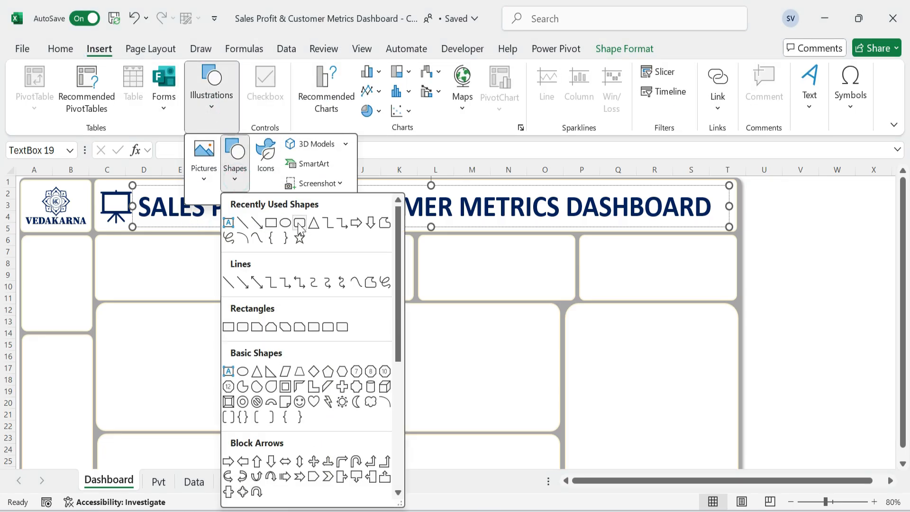
left_click(228, 222)
mouse_move(106, 245)
left_mouse_down()
mouse_move(167, 259)
mouse_move(158, 257)
left_mouse_up()
left_click_drag(172, 255, 179, 262)
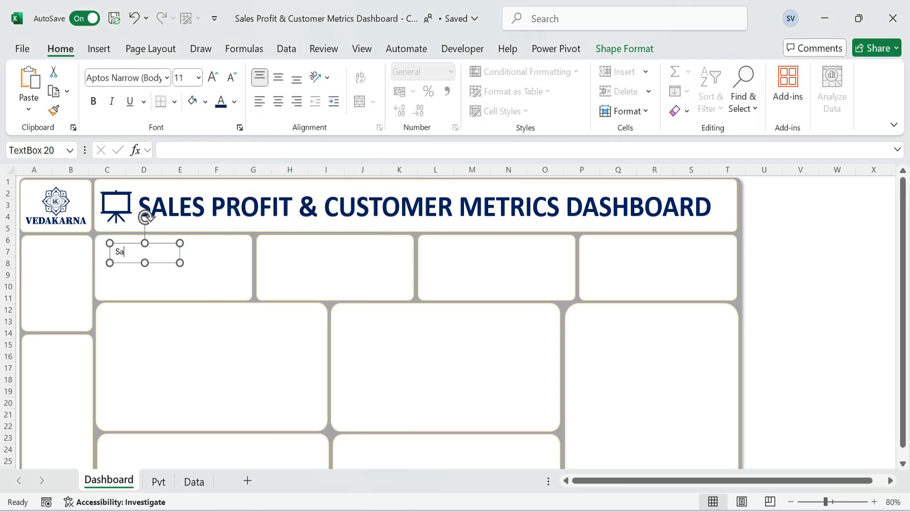
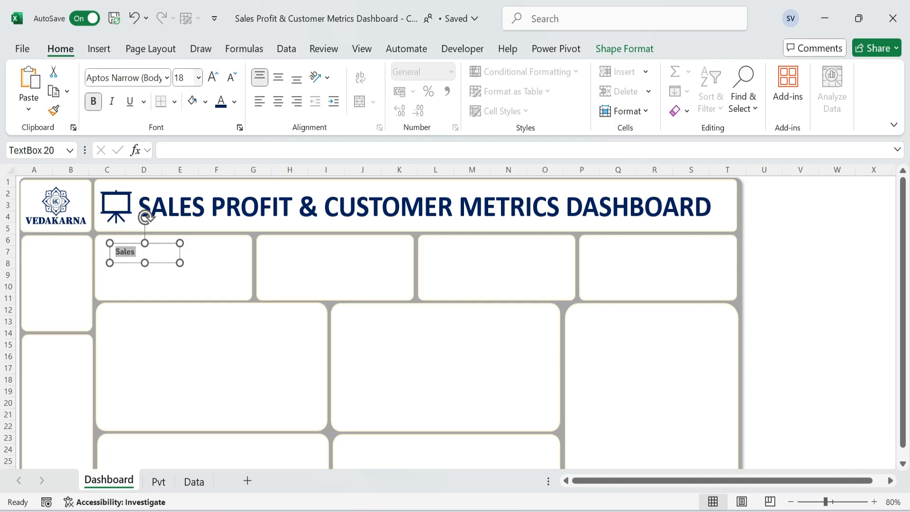
Set the Sales label's font to Calibri and remove the outline of its text box.
left_click(168, 78)
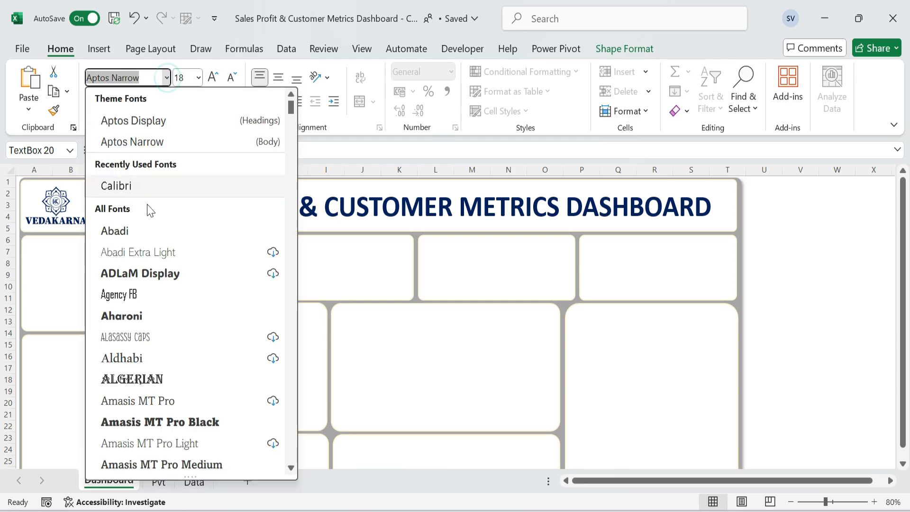
left_click(148, 184)
left_click(139, 255)
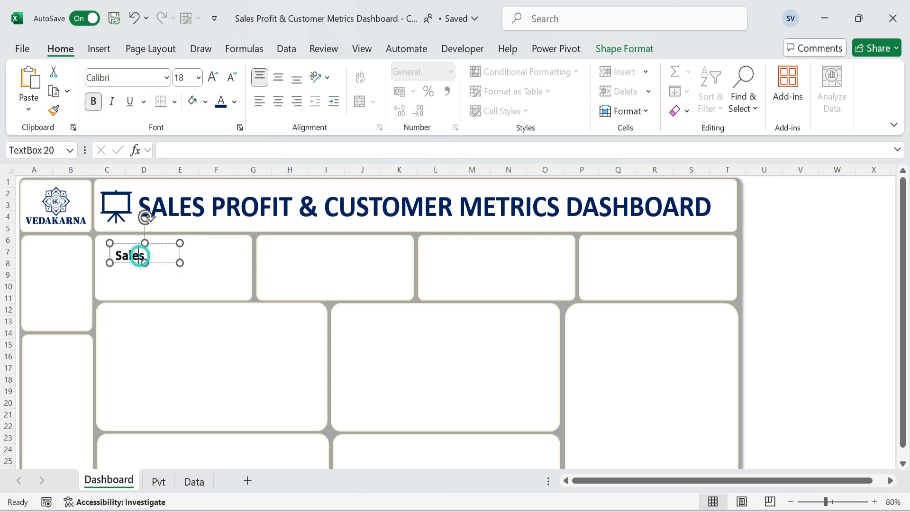
left_click(624, 48)
left_click(404, 91)
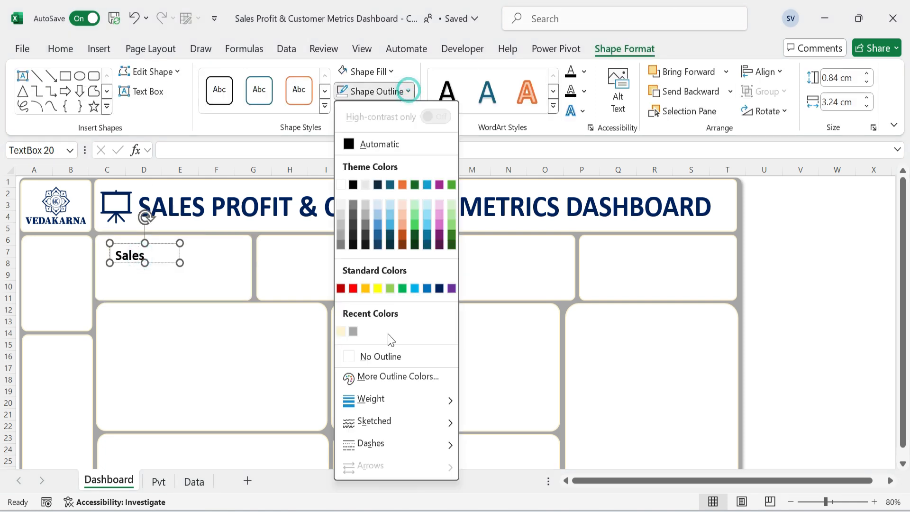
left_click(385, 359)
Align the Sales label's text vertically in the middle and duplicate the label for the second KPI card.
left_click_drag(179, 263, 305, 261)
left_click(60, 49)
left_click(278, 77)
key("ctrl+d")
Remove the fill from the Sales label's text box and from its copy in the second KPI card.
left_click(624, 48)
left_click(394, 72)
left_click(371, 337)
left_click(135, 251)
left_click(394, 71)
left_click(370, 337)
Label the second, third and fourth KPI cards Profit, Customer Count and Target, using copies of the first label.
double_click(282, 250)
type("Profit")
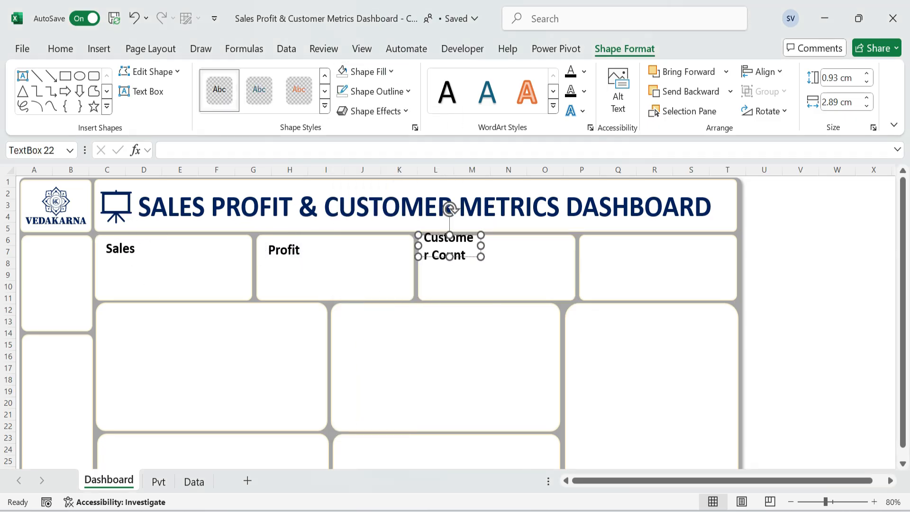
left_click_drag(481, 245, 523, 245)
left_click_drag(482, 256, 660, 259)
key("ctrl+d")
triple_click(630, 248)
type("Target")
left_click(659, 277)
Duplicate the Sales label below itself and link the copy to the sales total with =Pvt!C19.
left_click(121, 249)
left_click(146, 260)
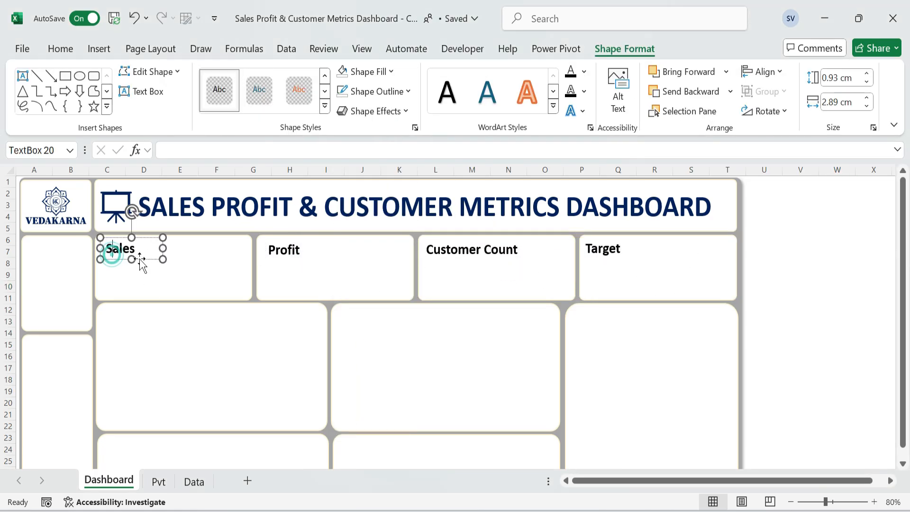
key("ctrl+d")
left_click_drag(146, 260, 139, 270)
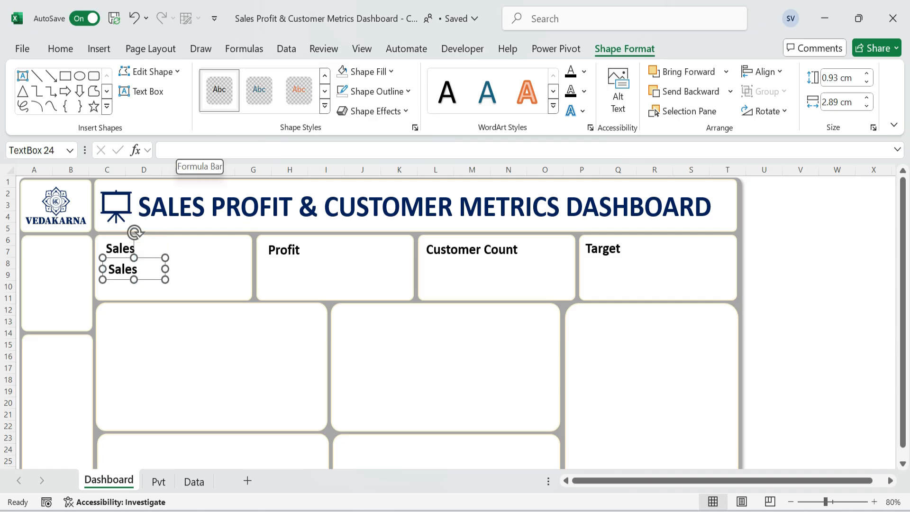
left_click(183, 146)
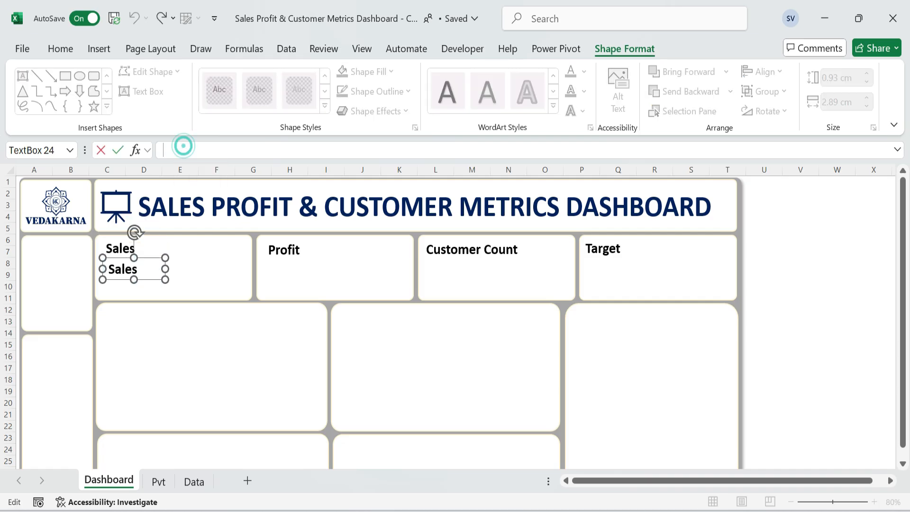
type("=")
left_click(157, 481)
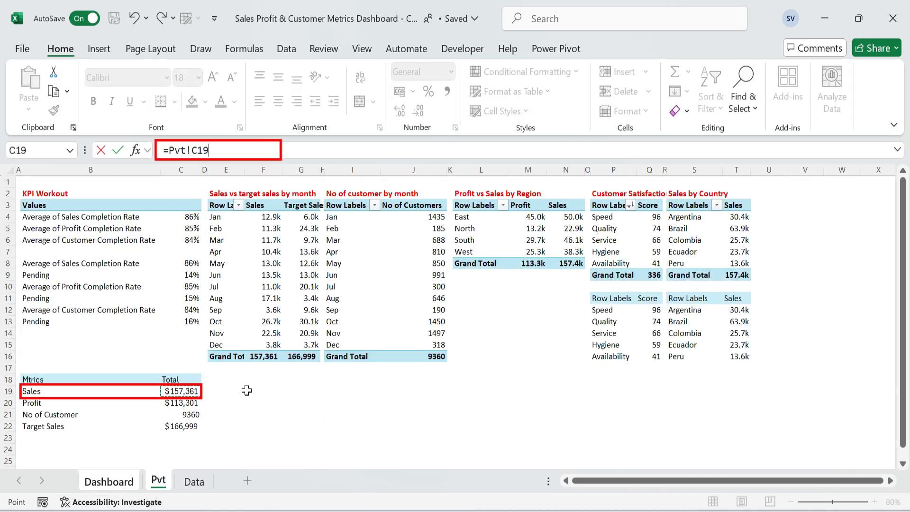
key("Return")
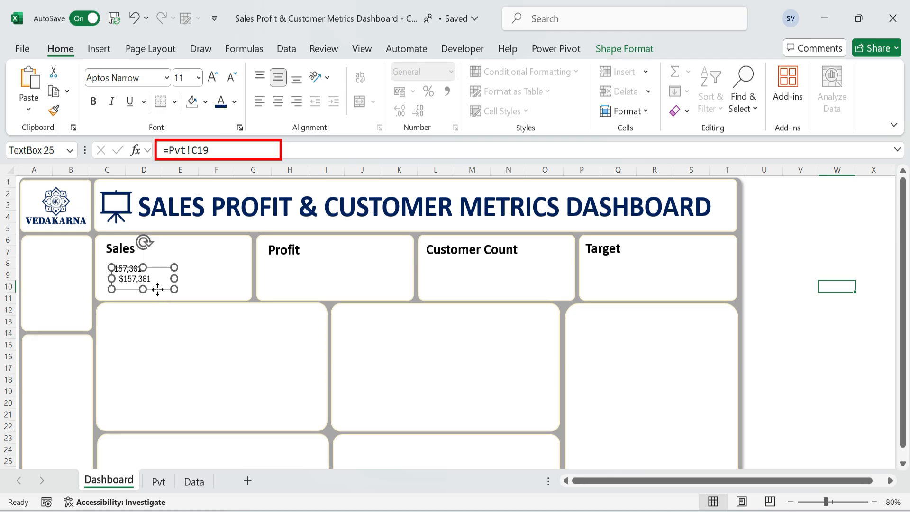
Place a copy of the linked sales value under the Profit label and change its reference to =Pvt!C20.
left_click_drag(157, 289, 300, 289)
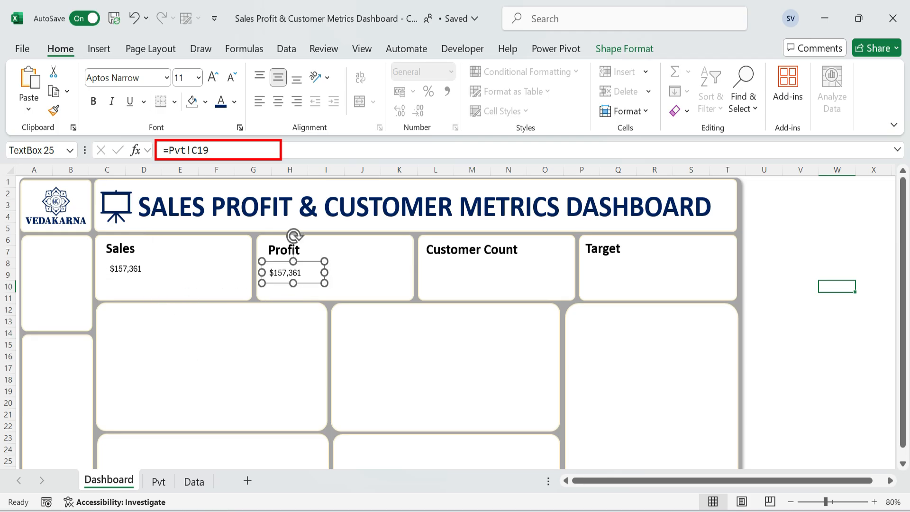
key("BackSpace")
key("BackSpace")
key("Return")
Place a copy of the linked value under the Customer Count label and change its reference to =Pvt!C21.
left_click(454, 271)
key("ctrl+v")
left_click_drag(453, 244, 481, 296)
left_click(248, 150)
key("BackSpace")
type("1")
key("Return")
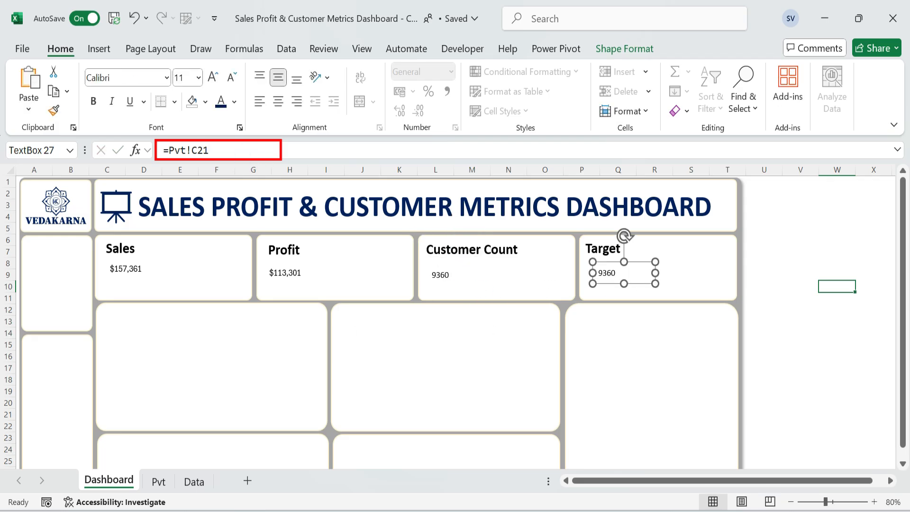
Change the reference of the value under the Target label to =Pvt!C22.
left_click(219, 151)
key("BackSpace")
type("2")
key("Return")
Format the sales value as bold, left-aligned Calibri at size 24 and widen its text box to fit.
left_click(140, 268)
left_click(167, 78)
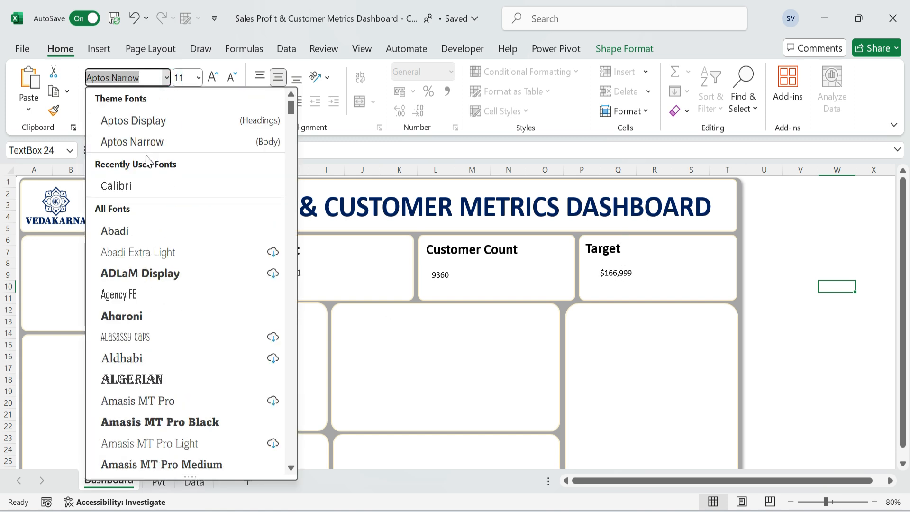
left_click(135, 186)
left_click(199, 78)
left_click(188, 284)
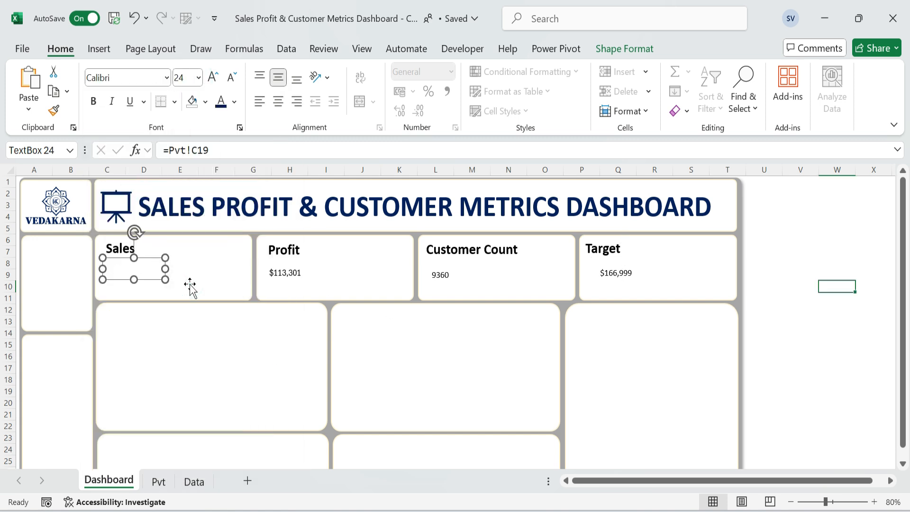
left_click_drag(169, 270, 152, 280)
left_click(262, 100)
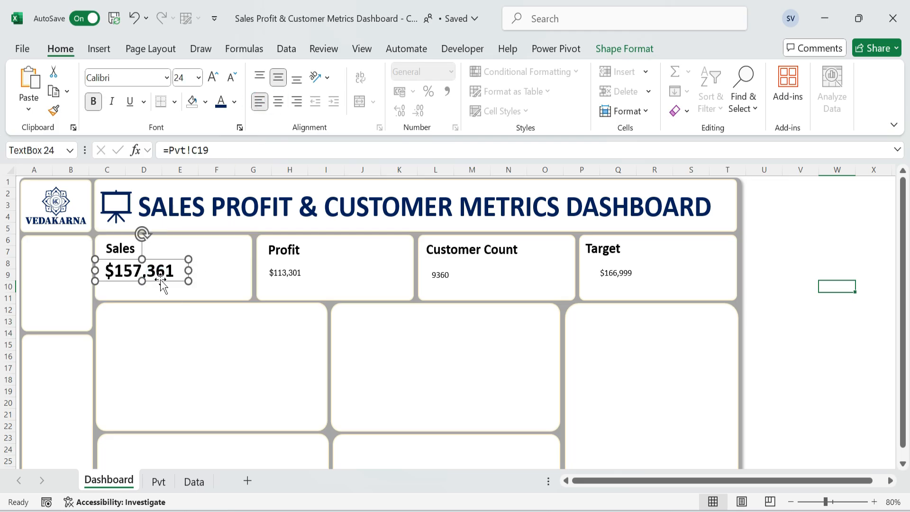
Copy the sales value's formatting to the Profit, Customer Count and Target values with Format Painter.
left_click(54, 111)
left_click(285, 272)
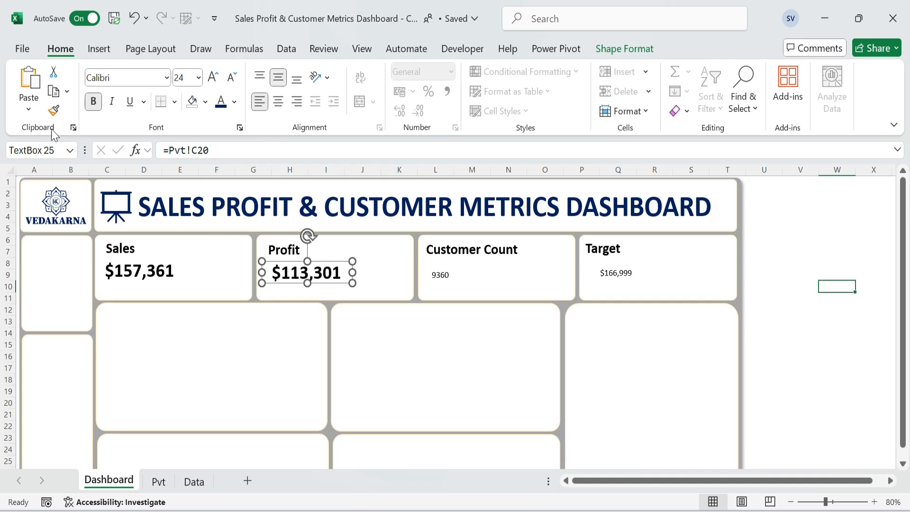
left_click(54, 111)
left_click(440, 276)
left_click(54, 111)
left_click(616, 272)
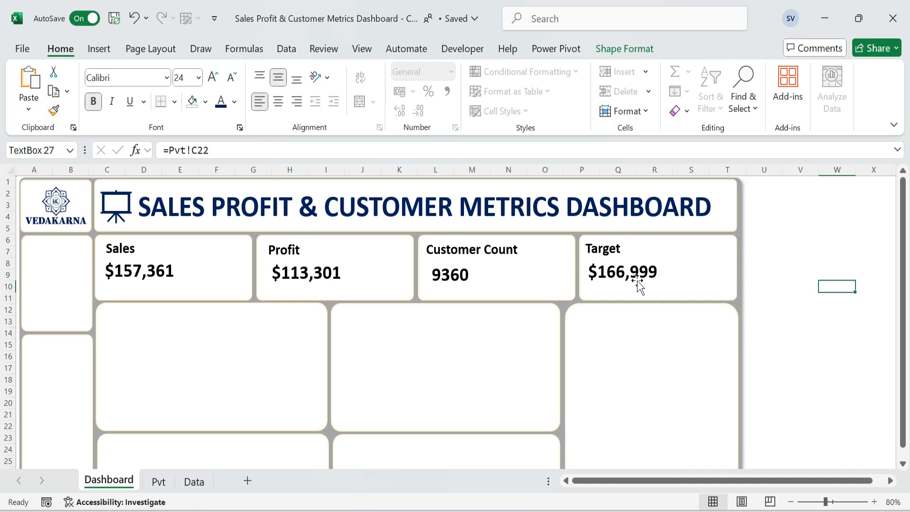
Nudge the Target value slightly lower to line it up with the other KPI values.
left_click_drag(803, 266, 800, 256)
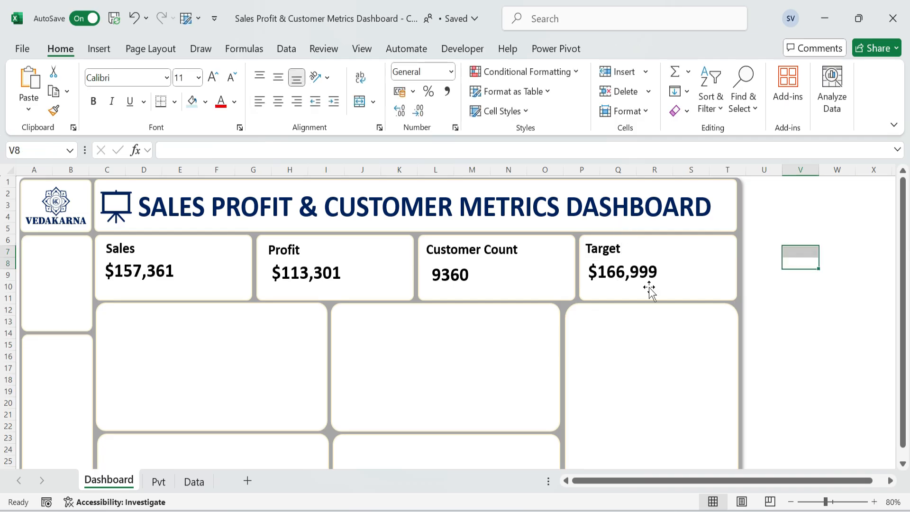
left_click(636, 275)
left_click_drag(640, 282, 641, 285)
key("Escape")
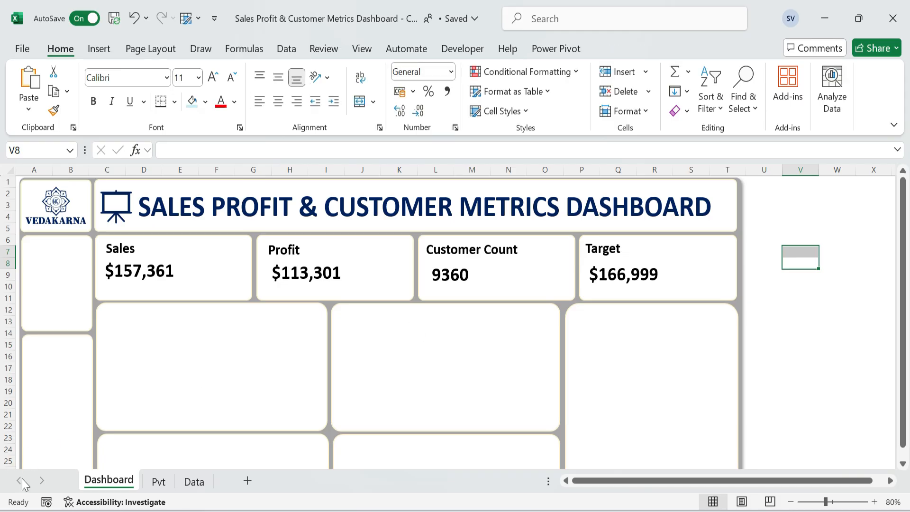
Insert a doughnut chart from the sales completion rate and its pending value in B8:C9 of the Pvt sheet.
left_click(160, 482)
left_click_drag(85, 263, 190, 275)
left_click(99, 49)
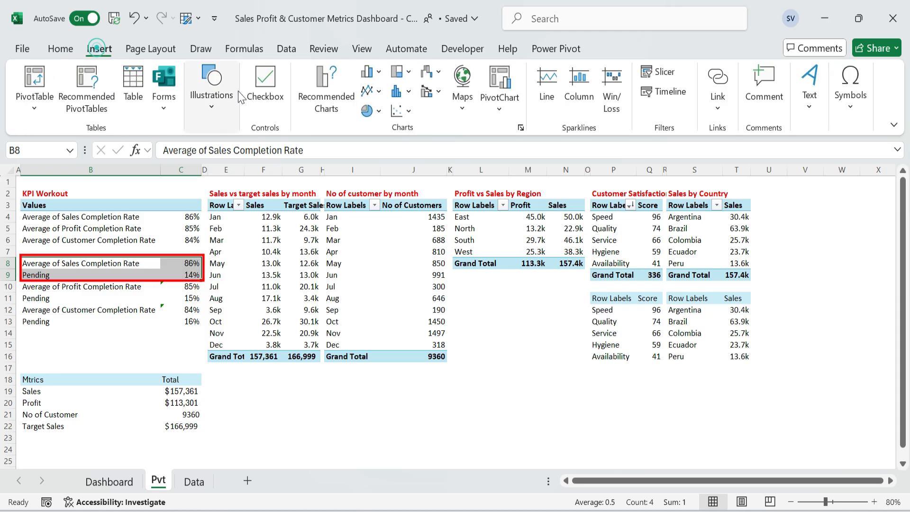
left_click(327, 90)
left_click(300, 199)
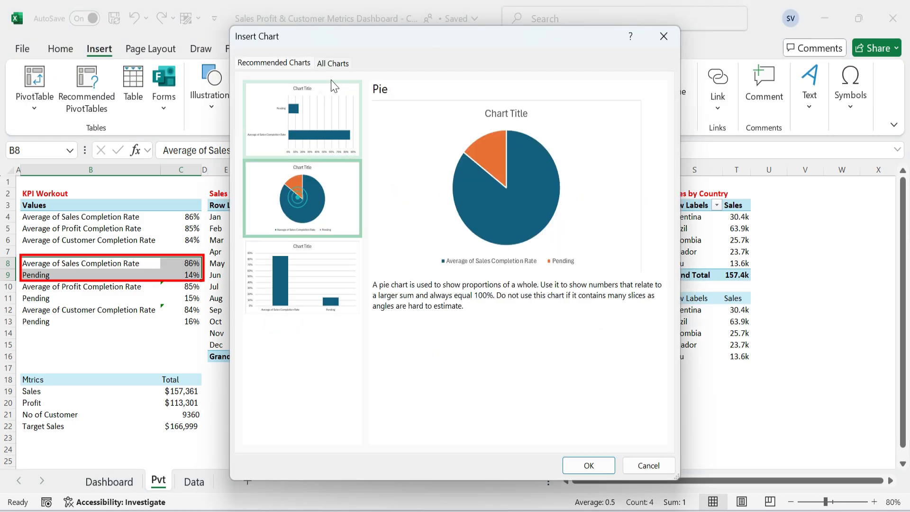
left_click(332, 63)
left_click(270, 162)
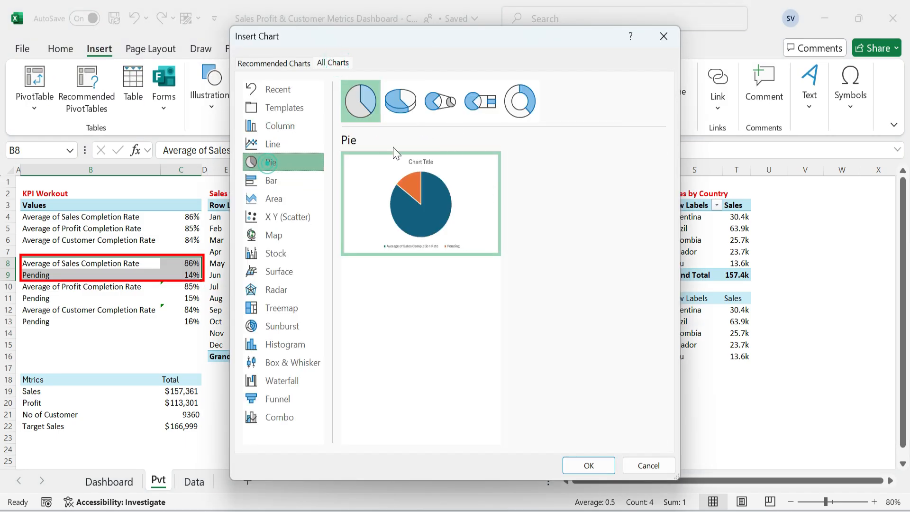
left_click(519, 100)
left_click(587, 464)
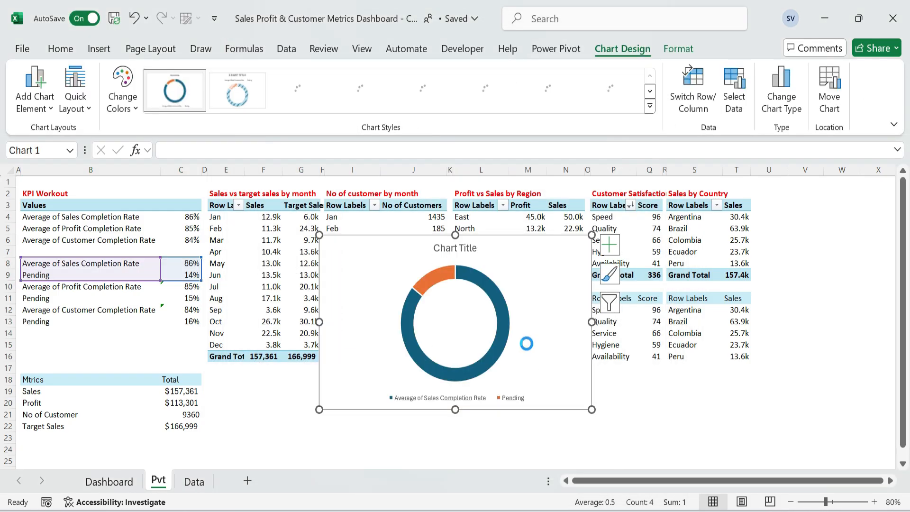
Move the doughnut chart to the Dashboard sheet and shrink it to about 2.94 by 3.51 cm beside the sales value.
key("ctrl+x")
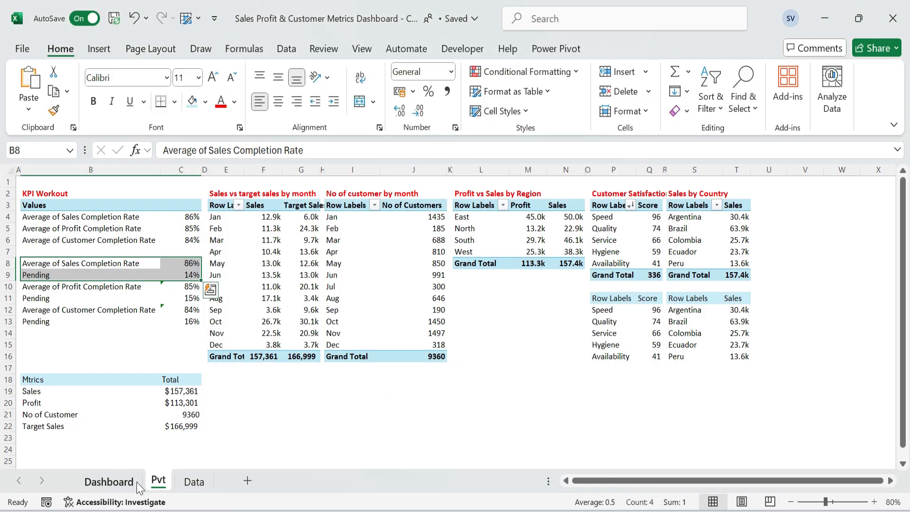
left_click(132, 481)
left_click(215, 253)
key("ctrl+v")
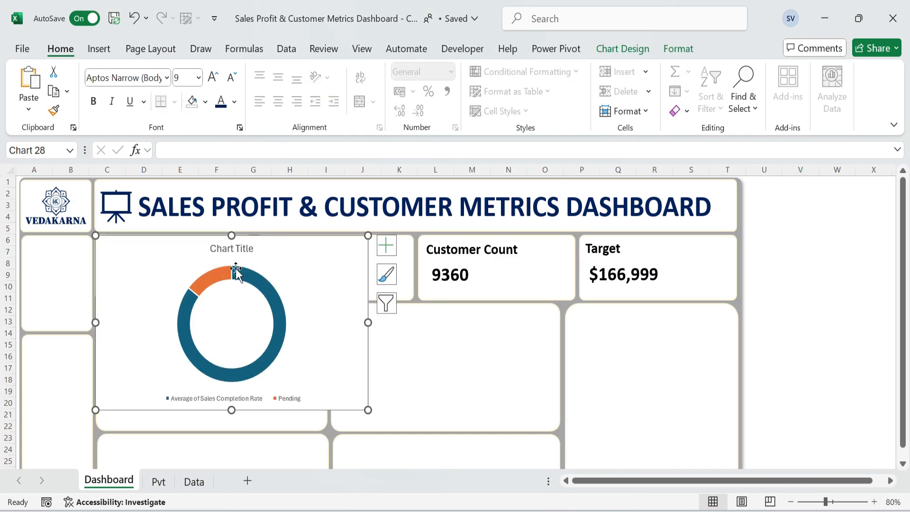
left_click_drag(369, 409, 237, 303)
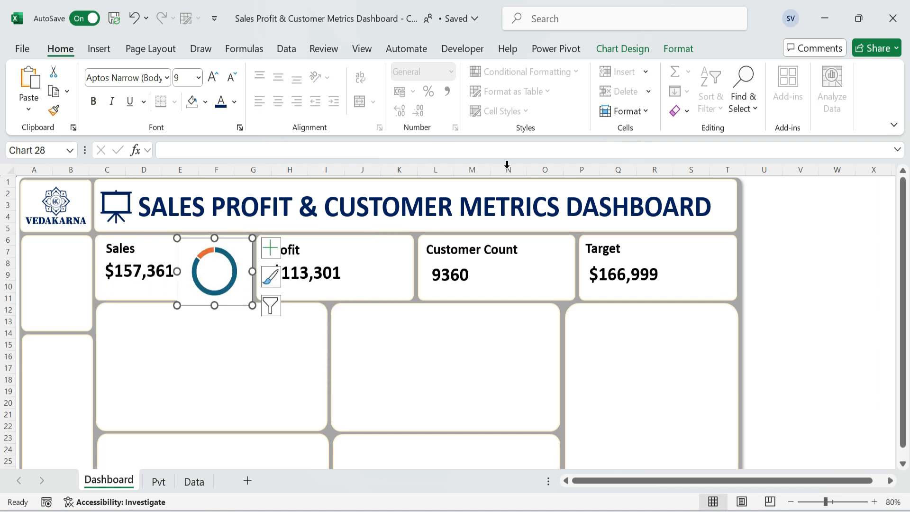
Remove the fill and outline from the sales doughnut chart's chart area.
left_click(682, 51)
left_click(397, 71)
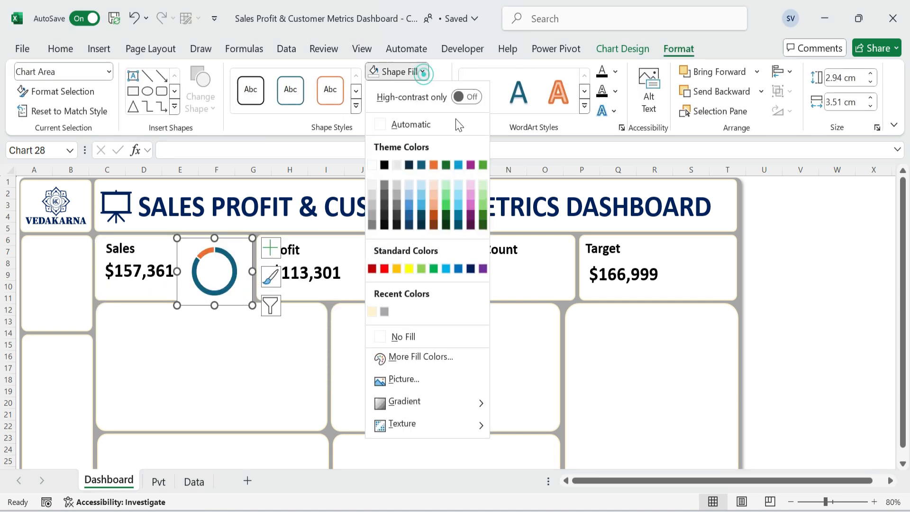
left_click(406, 337)
left_click(407, 91)
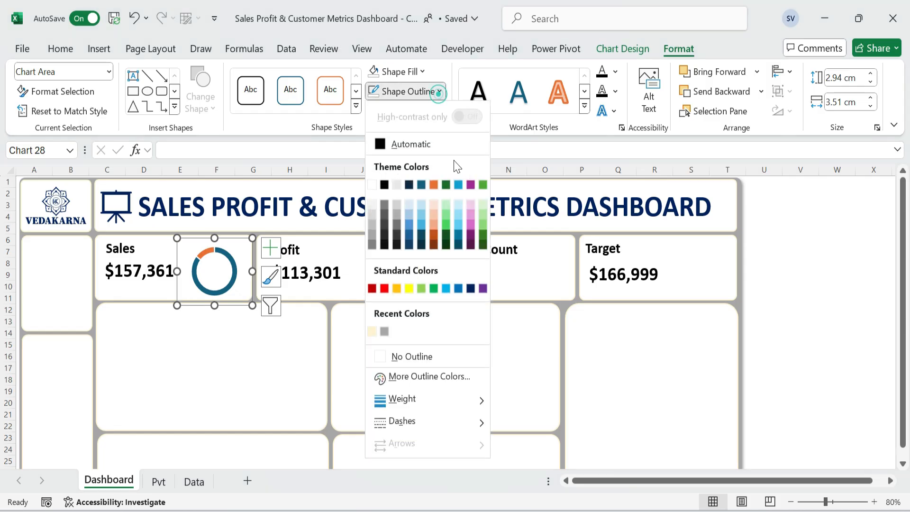
left_click(430, 358)
Enlarge the doughnut's plot area within the chart and reduce the chart to about 2.34 by 2.87 cm inside the Sales card.
left_click(213, 269)
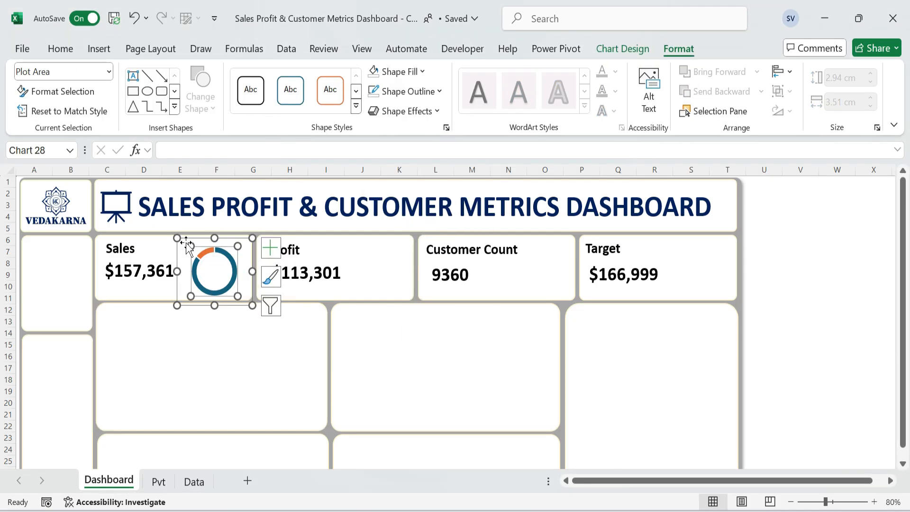
left_click_drag(180, 238, 178, 238)
mouse_move(238, 296)
left_mouse_down()
mouse_move(251, 305)
mouse_move(235, 295)
mouse_move(244, 295)
left_mouse_up()
left_click(253, 305)
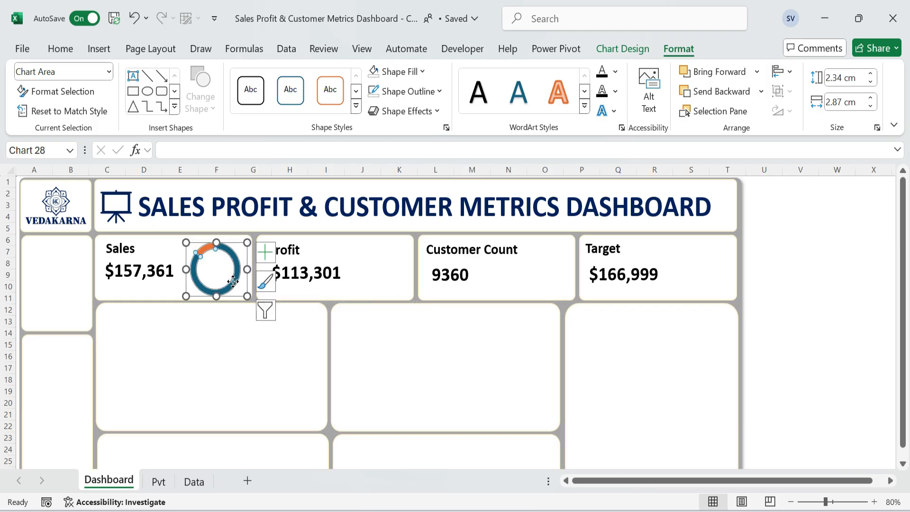
Set the sales doughnut's hole size to 67% and remove the outline from its data series.
double_click(233, 283)
left_click_drag(830, 381, 757, 368)
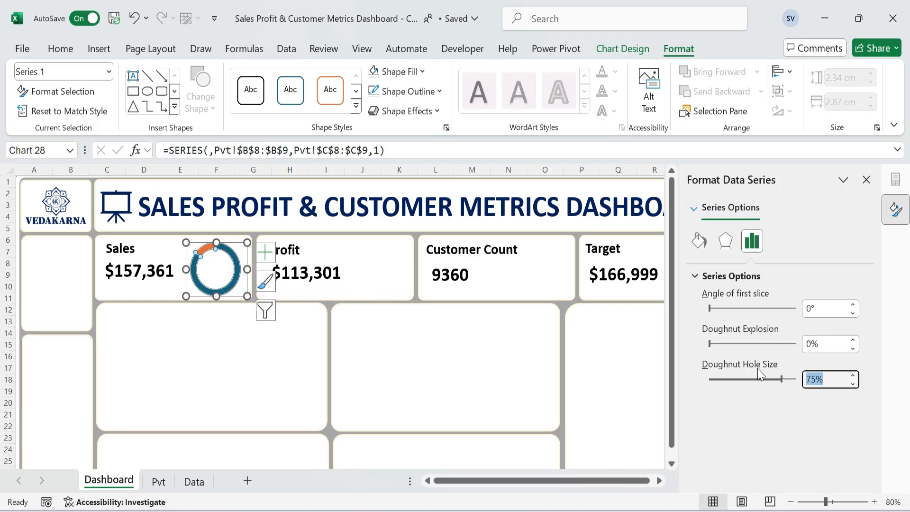
type("67")
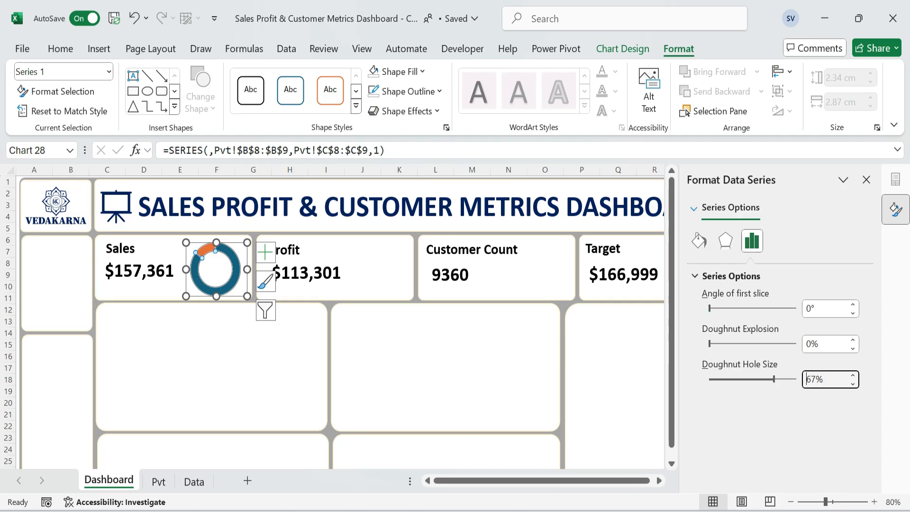
left_click(433, 91)
left_click(412, 357)
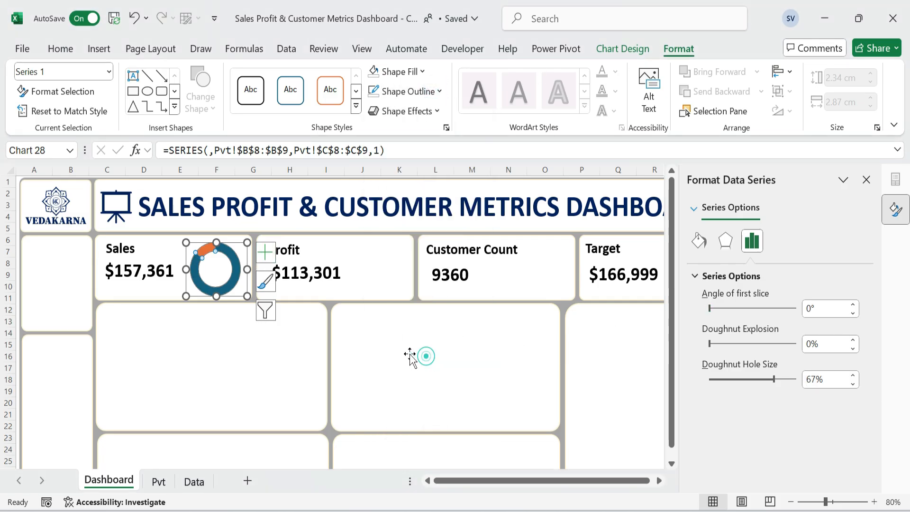
Fill the sales doughnut's completion slice with dark blue and its pending slice with very light gray.
left_click(208, 248)
left_click(60, 49)
left_click(206, 102)
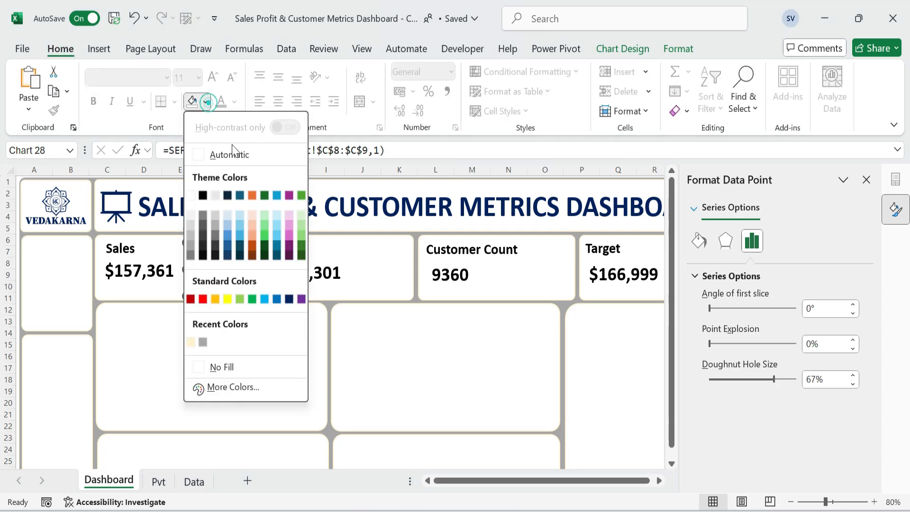
left_click(288, 299)
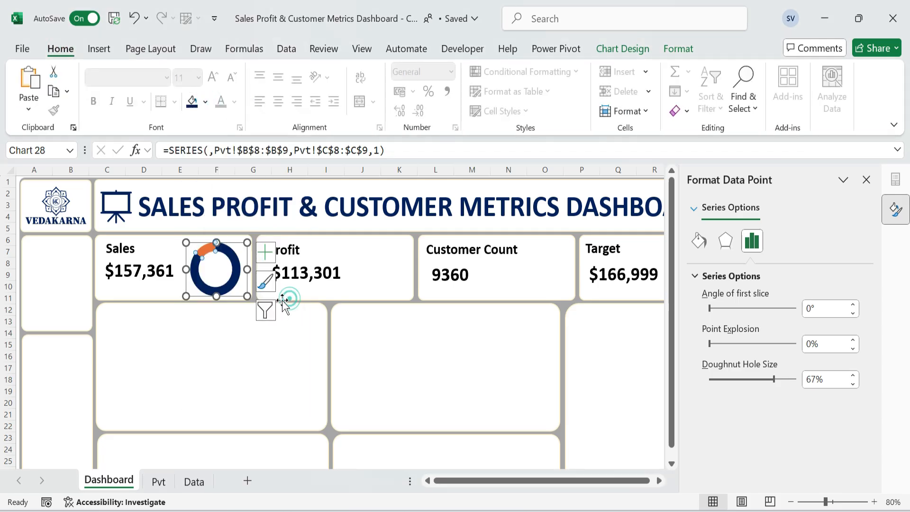
left_click(205, 101)
left_click(194, 214)
left_click(240, 333)
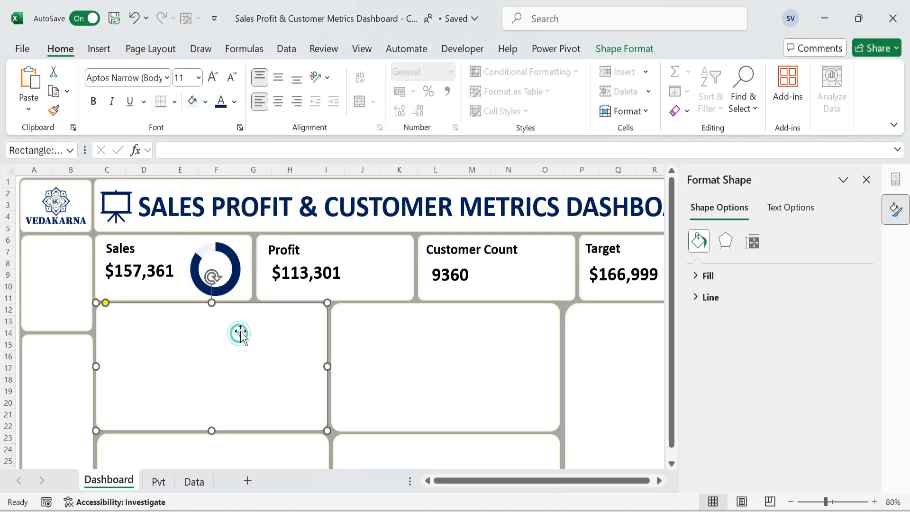
Change the fill of the sales doughnut's pending slice to a slightly darker light gray.
left_click(216, 273)
left_click(203, 250)
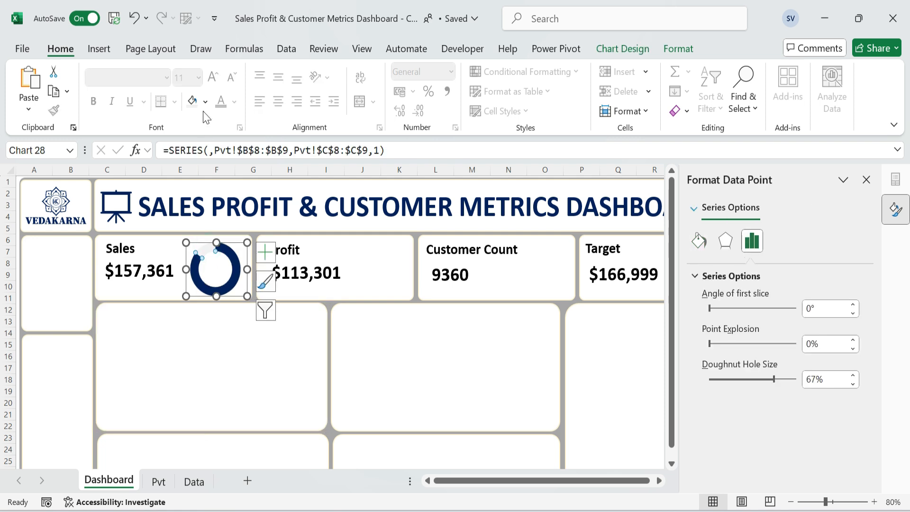
left_click(205, 101)
left_click(278, 363)
left_click(278, 357)
left_click(392, 354)
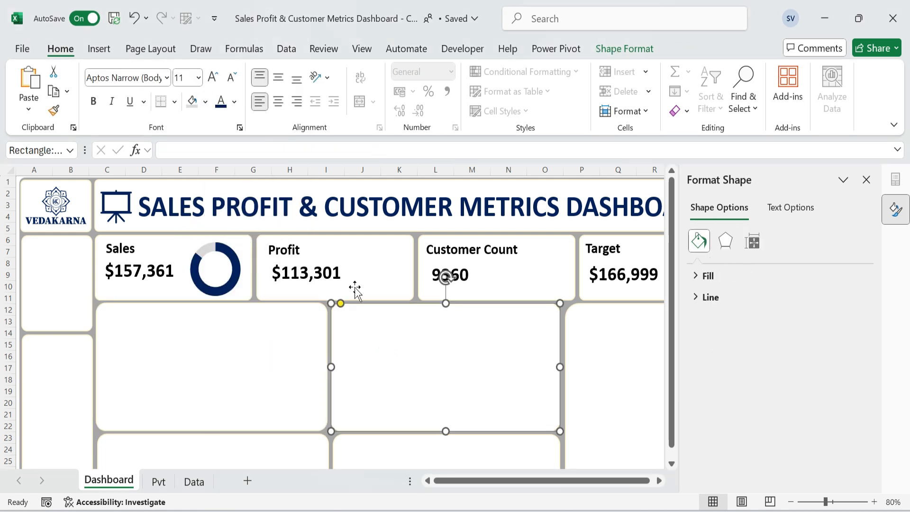
Copy the Sales value text box onto the sales doughnut and link the copy to the sales completion rate in Pvt!C8.
left_click(368, 274)
left_click(168, 280)
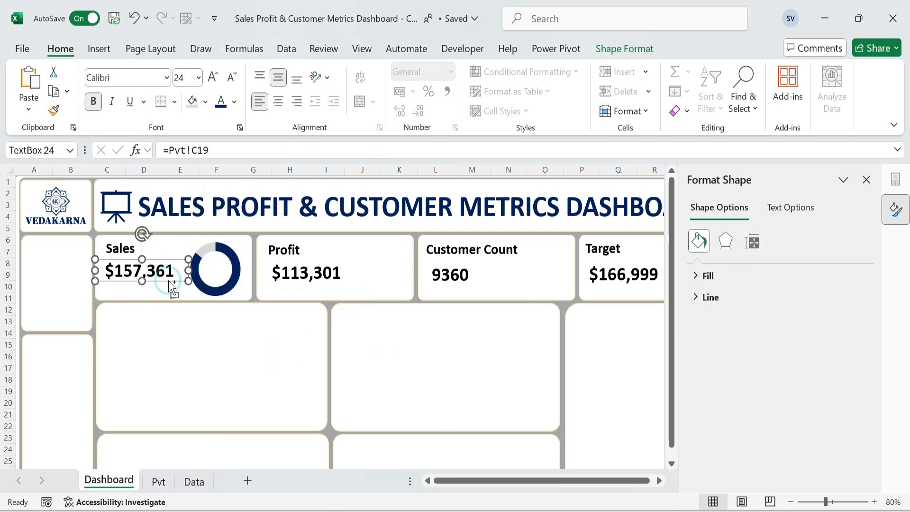
left_click_drag(172, 284, 254, 283)
left_click(241, 152)
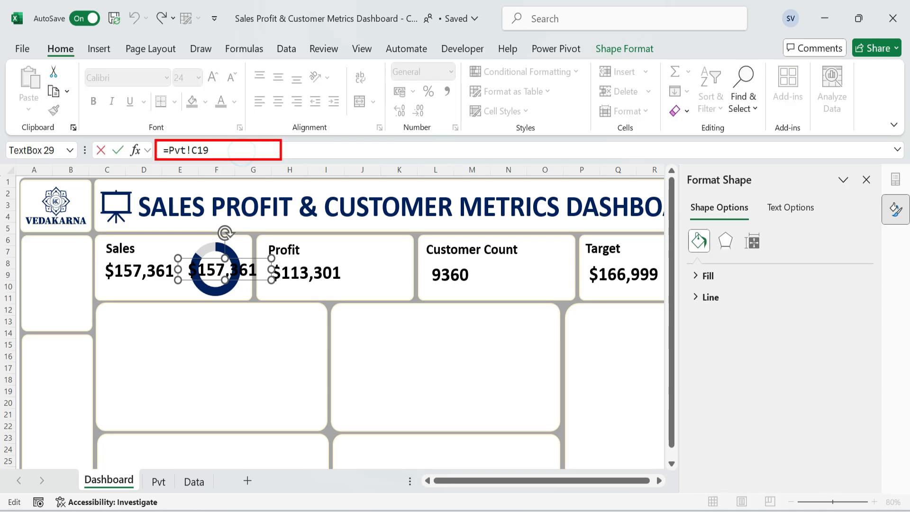
key("ctrl+a")
type("=")
left_click(160, 481)
left_click(177, 257)
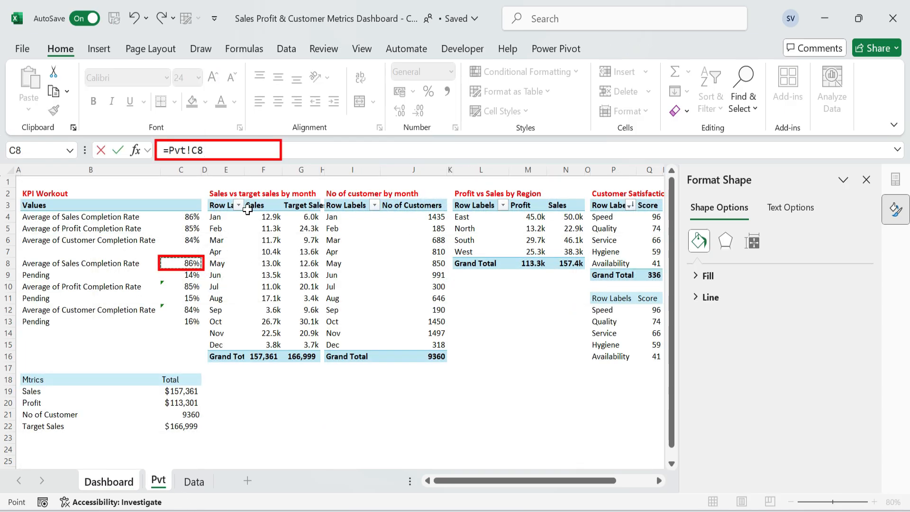
key("Return")
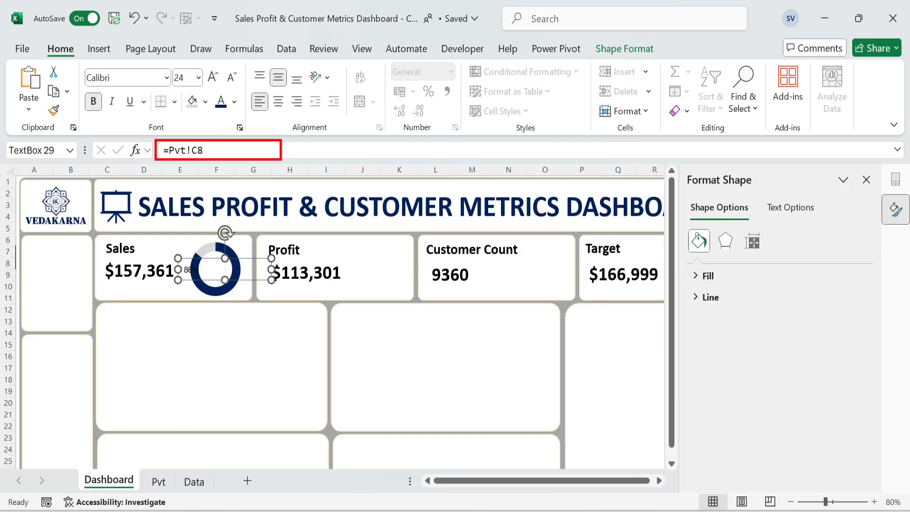
Format the sales completion percentage as bold Calibri 18, narrow its text box and center it inside the doughnut.
left_click(166, 77)
scroll(138, 151, "up", 5)
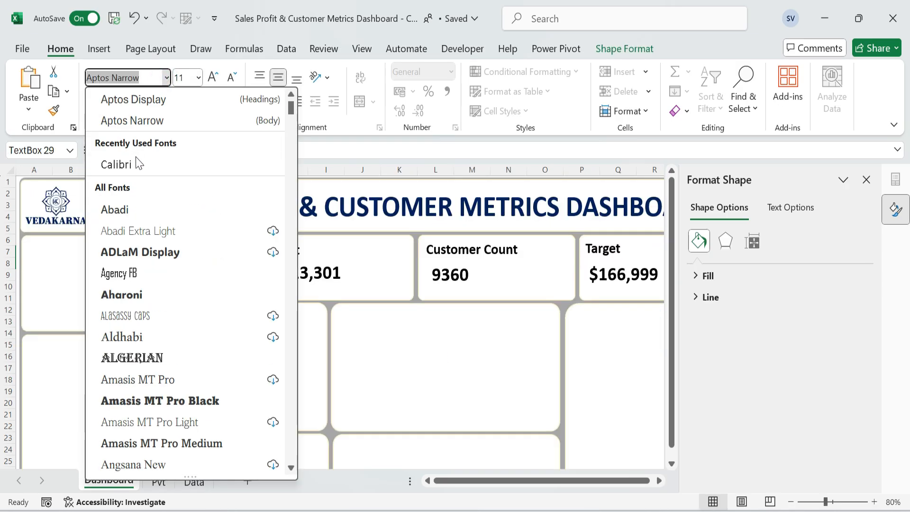
left_click(138, 163)
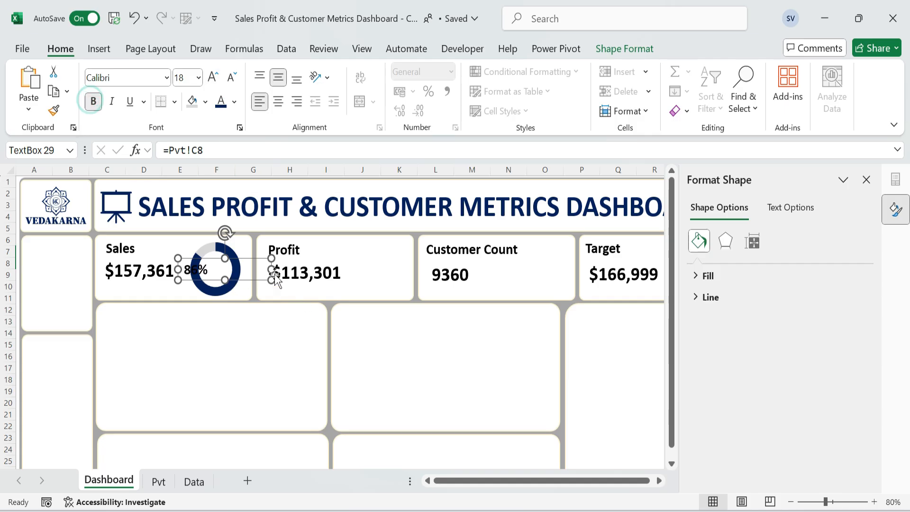
left_click_drag(271, 269, 206, 270)
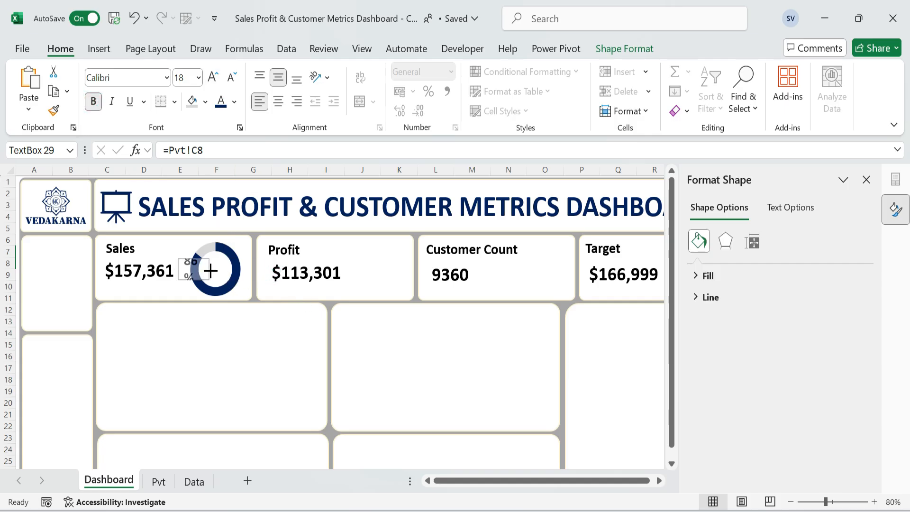
left_click_drag(214, 269, 225, 278)
Duplicate the sales doughnut with its percentage label and place the copies in the Profit card.
key("ctrl+d")
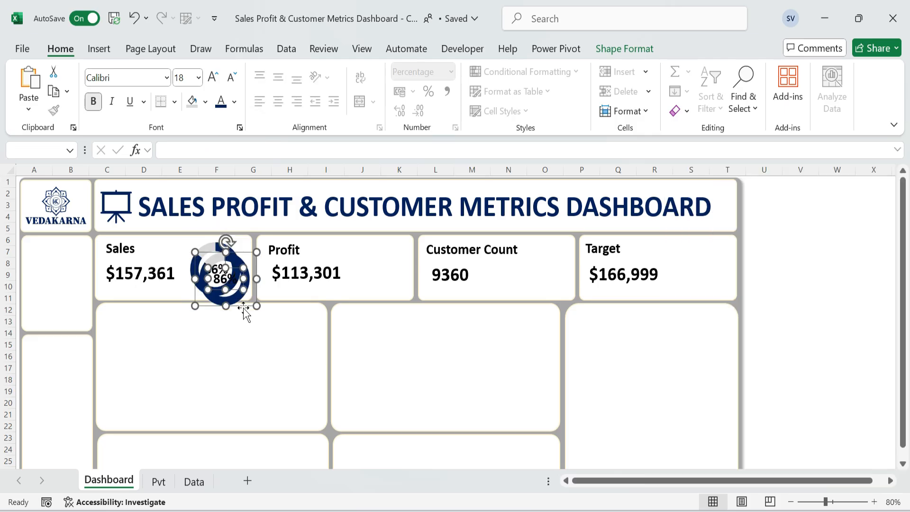
left_click_drag(243, 306, 396, 291)
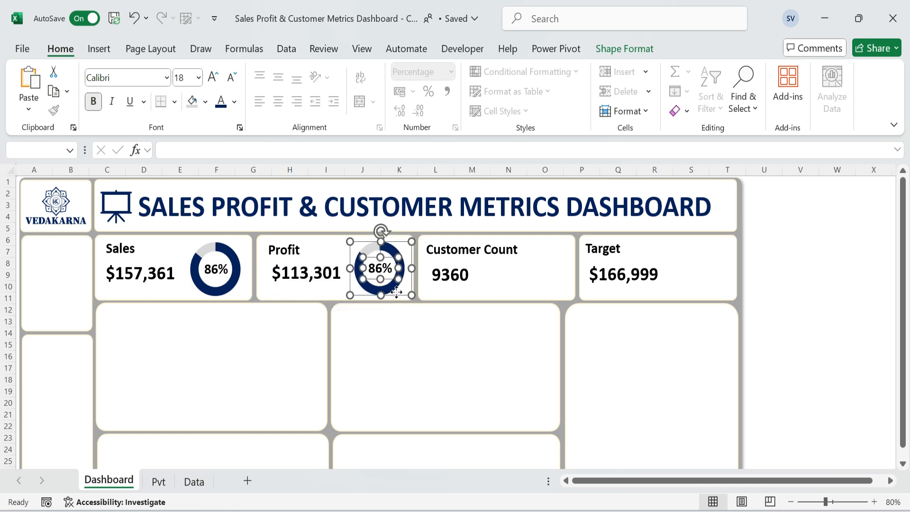
right_click(401, 289)
mouse_move(401, 299)
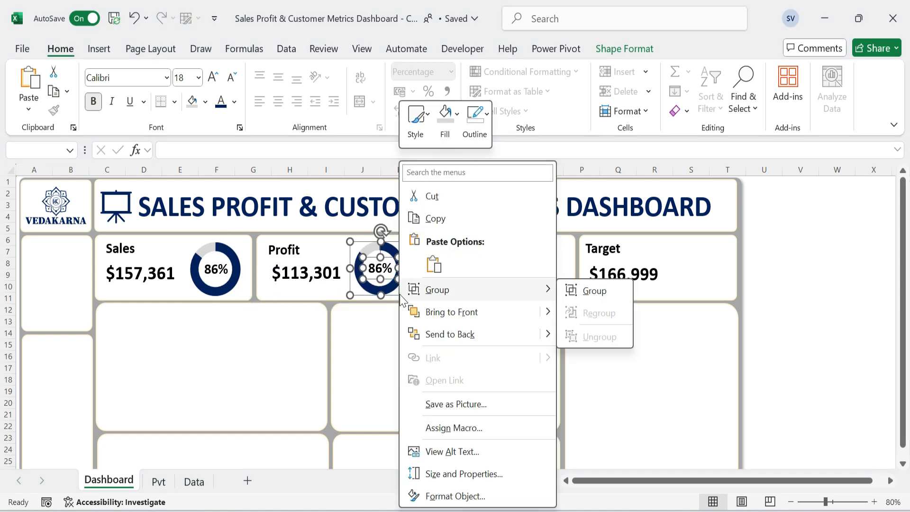
key("Escape")
key("Escape")
left_click(406, 284)
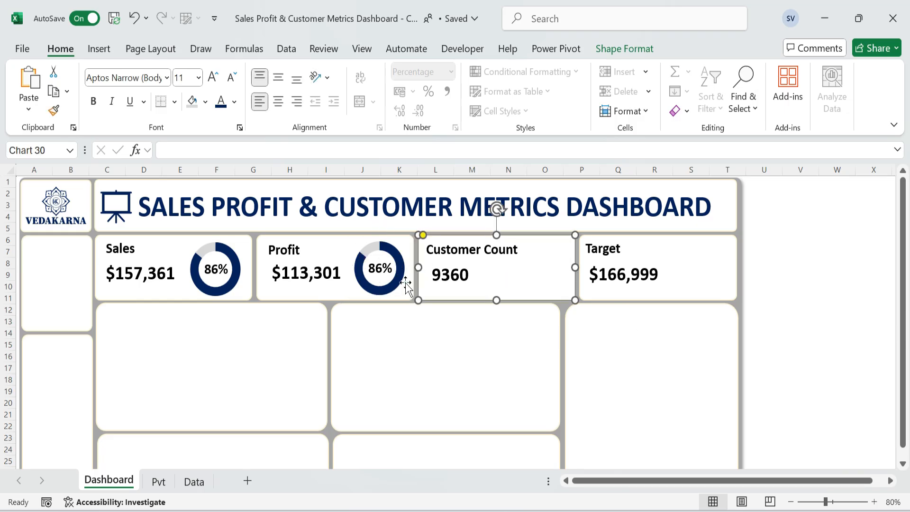
Change the Profit card doughnut's source data to the profit completion rate and pending rows, Pvt!B10:C11.
right_click(404, 284)
left_click(456, 386)
left_click_drag(116, 286, 190, 299)
left_click(636, 402)
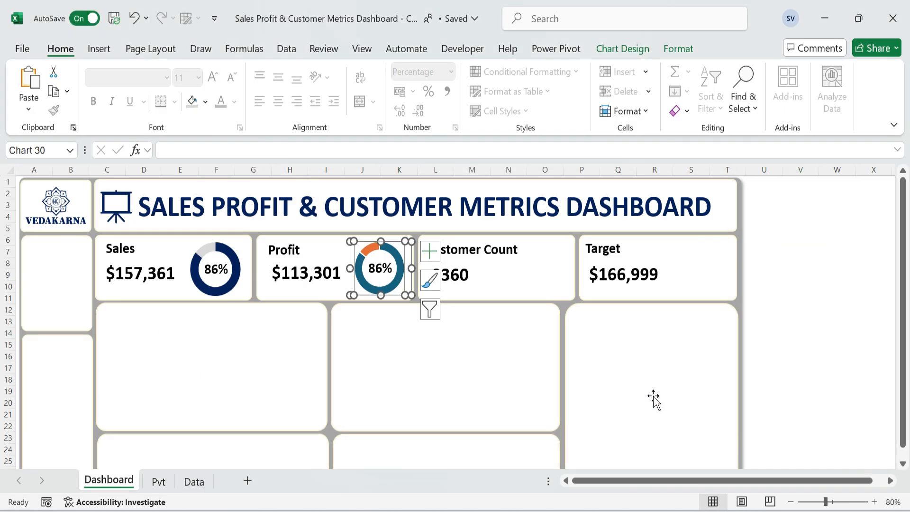
Fill the profit doughnut's completion slice with dark blue and its pending slice with light gray.
left_click(402, 274)
left_click(678, 49)
left_click(61, 48)
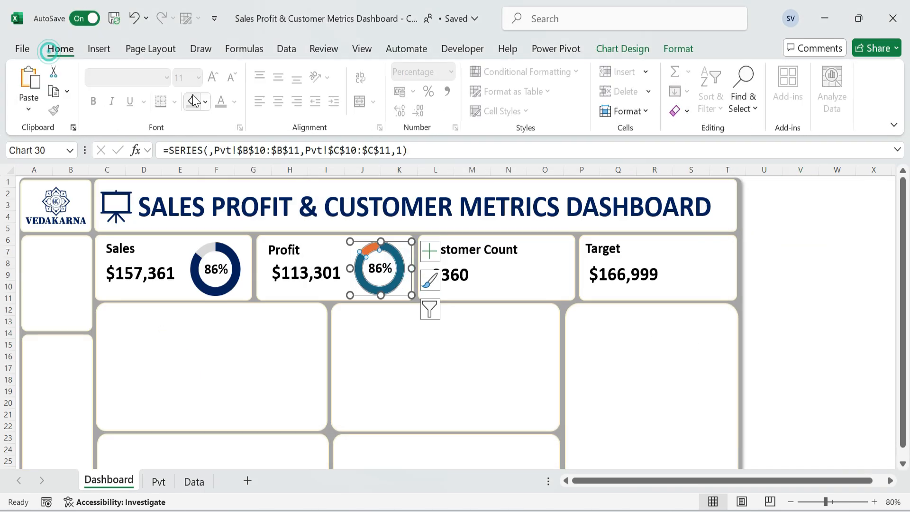
left_click(206, 103)
left_click(399, 278)
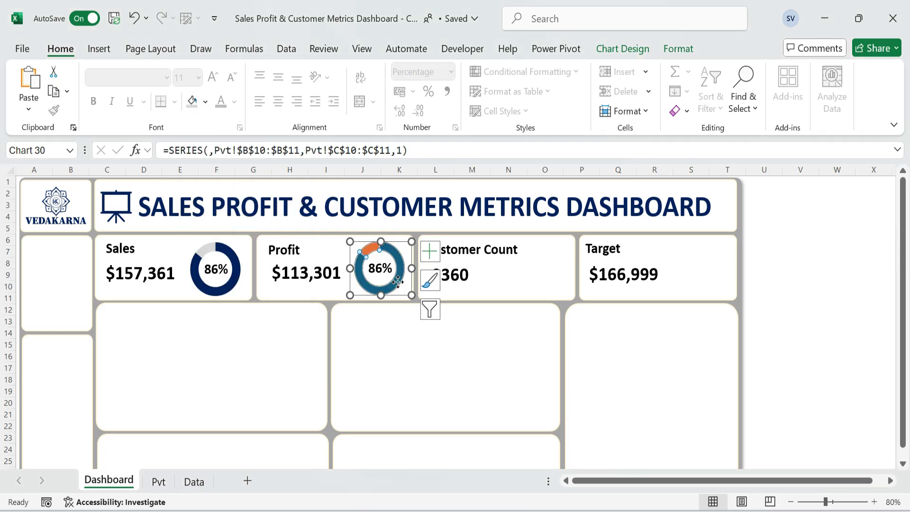
left_click(399, 277)
left_click(206, 103)
key("Escape")
left_click(205, 103)
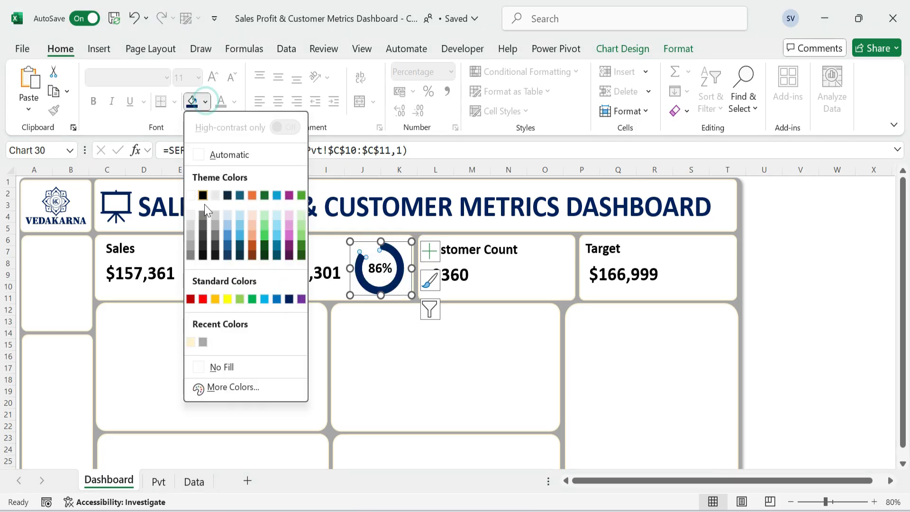
left_click(192, 229)
Remove the outline from the profit doughnut's data series.
left_click(678, 48)
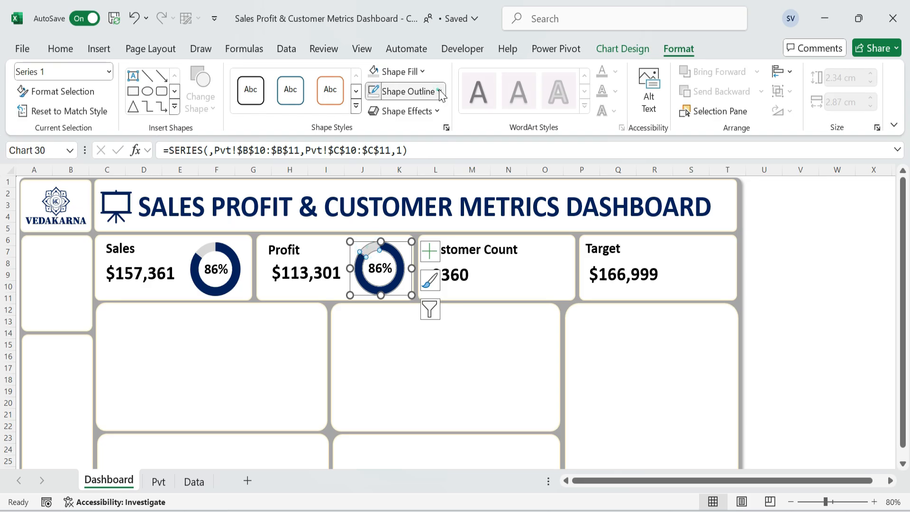
left_click(440, 93)
left_click(404, 359)
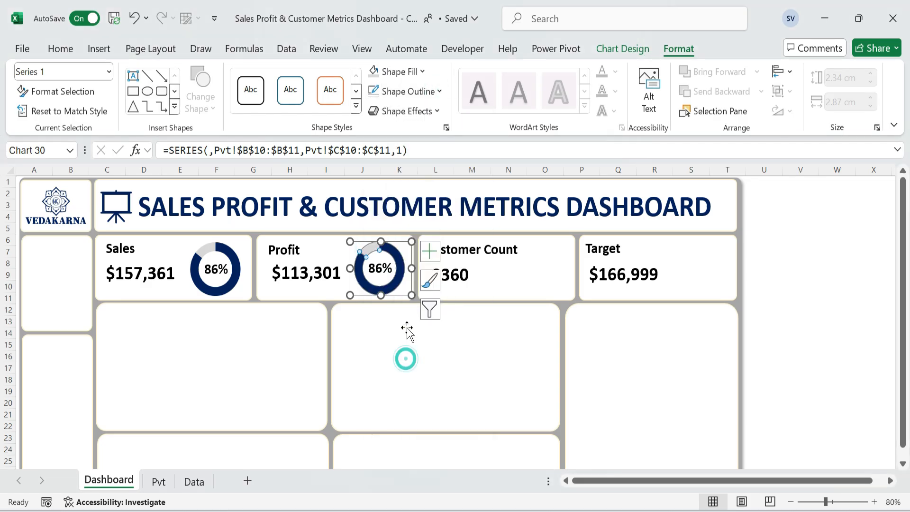
left_click(406, 328)
Link the percentage label inside the profit doughnut to the profit completion rate in Pvt!C10.
left_click(378, 268)
left_click_drag(247, 151, 161, 151)
type("=")
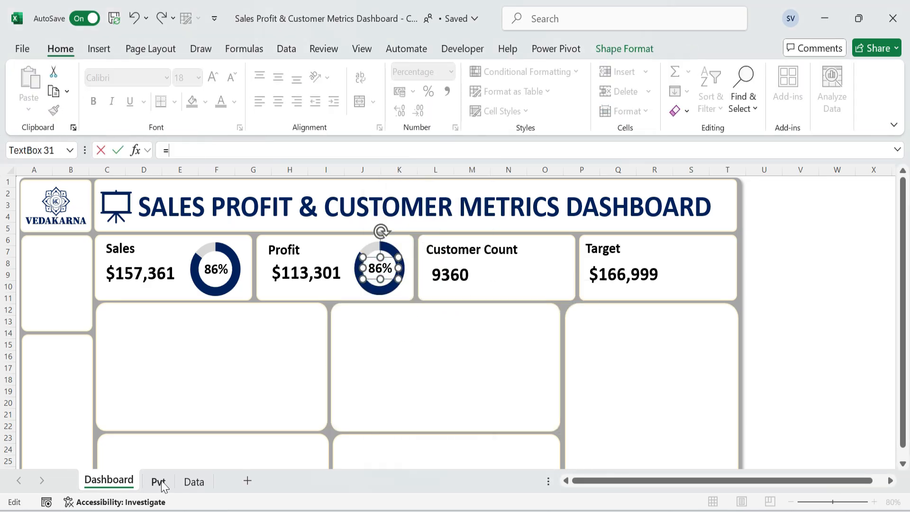
left_click(158, 482)
left_click(180, 286)
key("Return")
Copy the sales percentage label's formatting onto the profit percentage label.
left_click(218, 271)
left_click(53, 110)
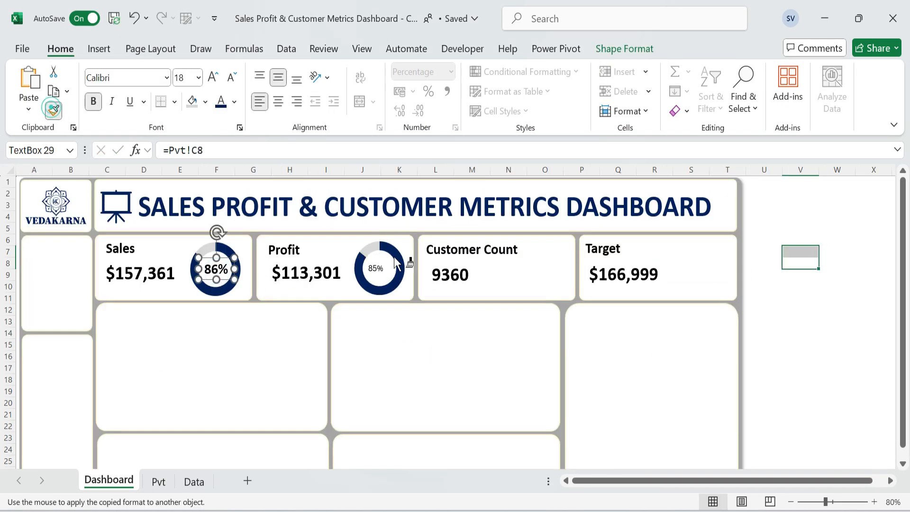
left_click(393, 259)
left_click(426, 340)
Copy the profit doughnut with its percentage label and place the copies in the Customer Count card.
left_click(385, 286)
left_click(379, 269, "ctrl")
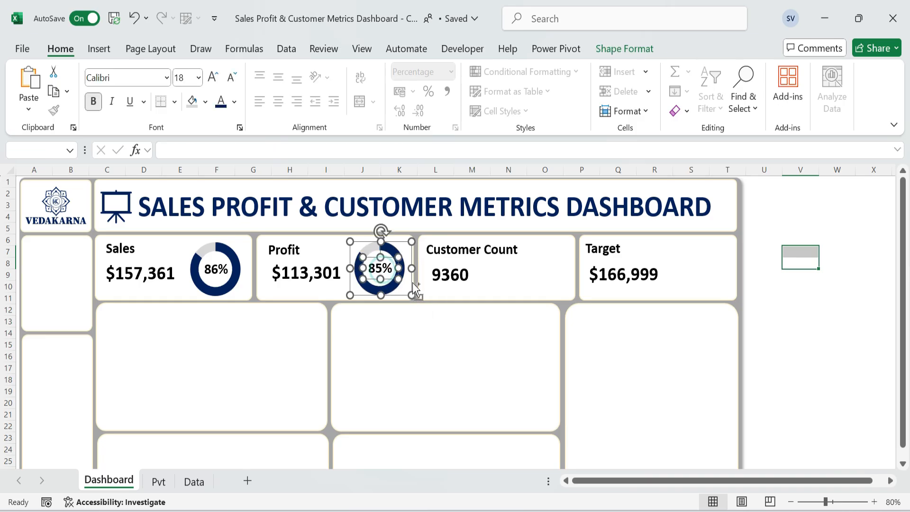
key("ctrl+c")
left_click(525, 274)
key("ctrl+v")
left_click_drag(466, 273, 559, 294)
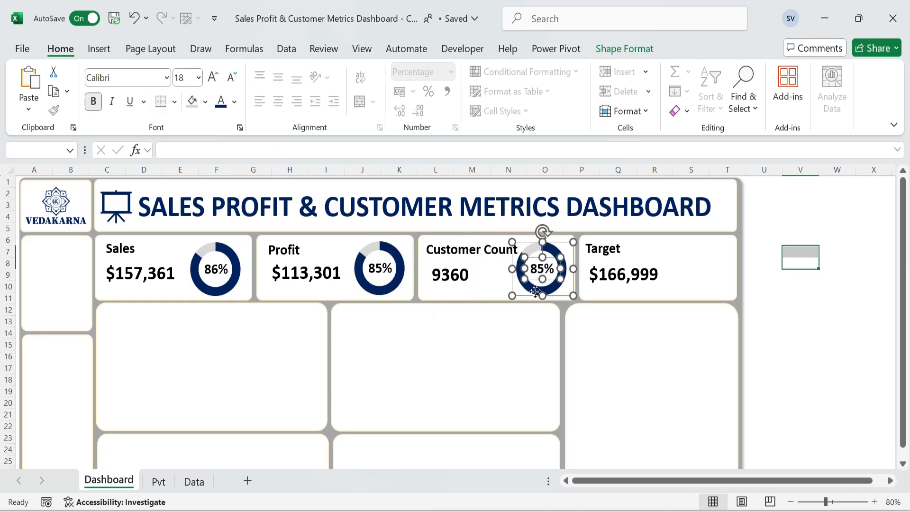
Change the Customer Count doughnut's source data to the customer completion rate and pending rows, Pvt!B12:C13.
left_click(563, 286)
left_click(550, 284)
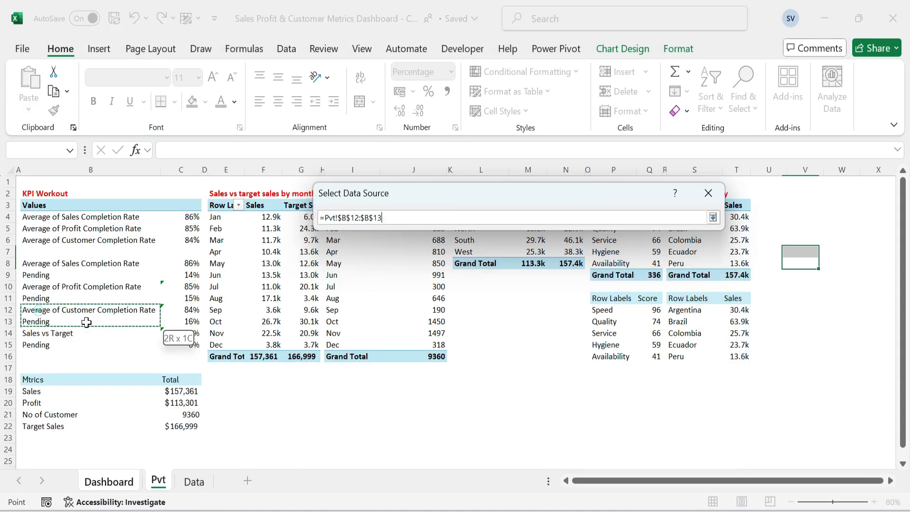
left_click_drag(86, 323, 86, 322)
left_click(631, 404)
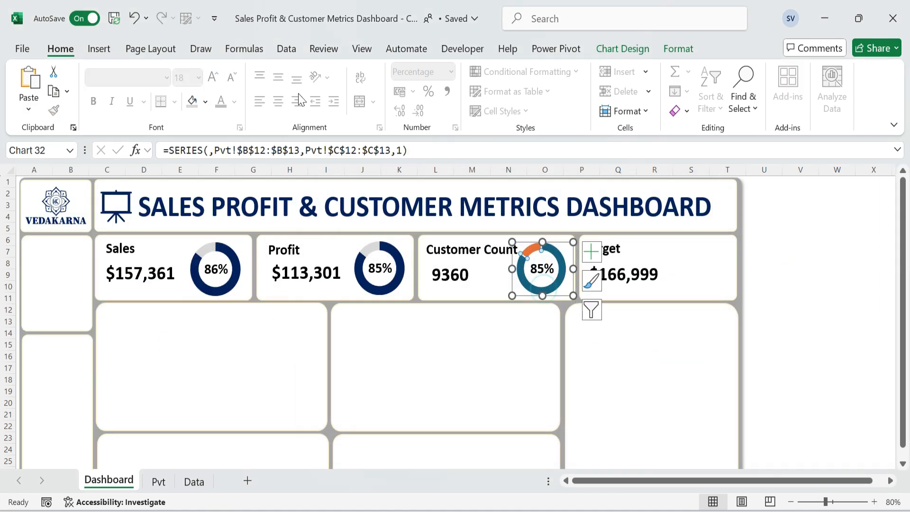
Fill the Customer Count doughnut's completion slice with dark blue and its pending slice with light gray.
left_click(205, 101)
left_click(288, 297)
left_click(206, 101)
left_click(190, 224)
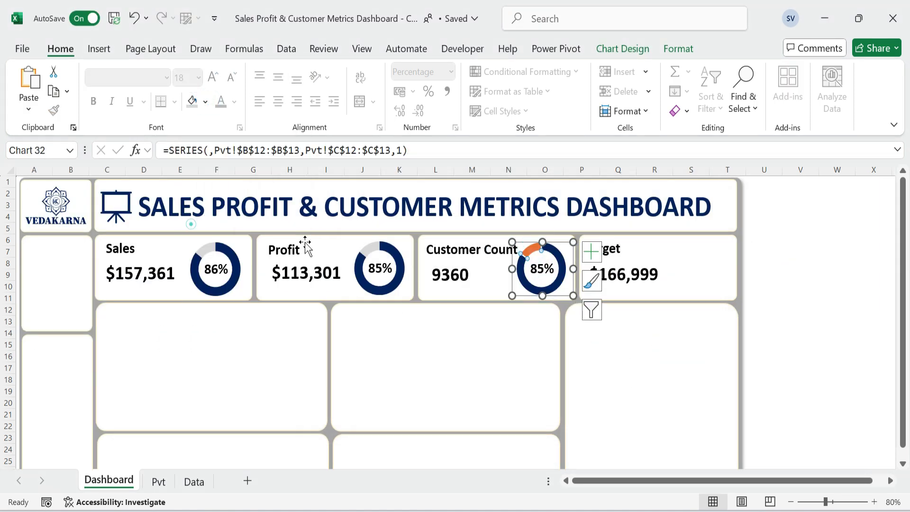
Remove the outline from the Customer Count doughnut's data series.
left_click(565, 258)
left_click(554, 250)
left_click(678, 49)
left_click(439, 91)
left_click(411, 357)
left_click(545, 341)
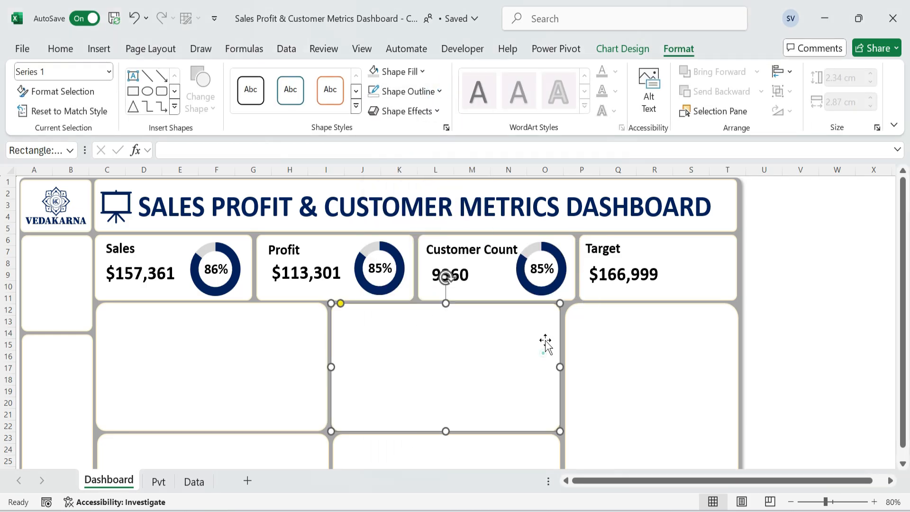
Link the percentage label inside the Customer Count doughnut to the customer completion rate in Pvt!C12.
left_click(542, 269)
left_click_drag(260, 147, 37, 136)
type("=")
left_click(158, 480)
left_click(197, 310)
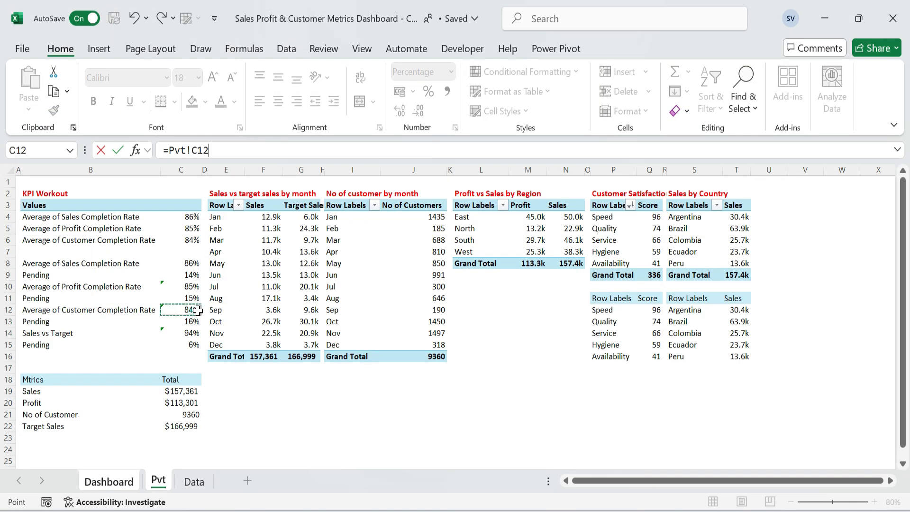
key("Return")
Copy the profit percentage label's formatting onto the Customer Count percentage label.
left_click(383, 272)
left_click(54, 111)
left_click(533, 271)
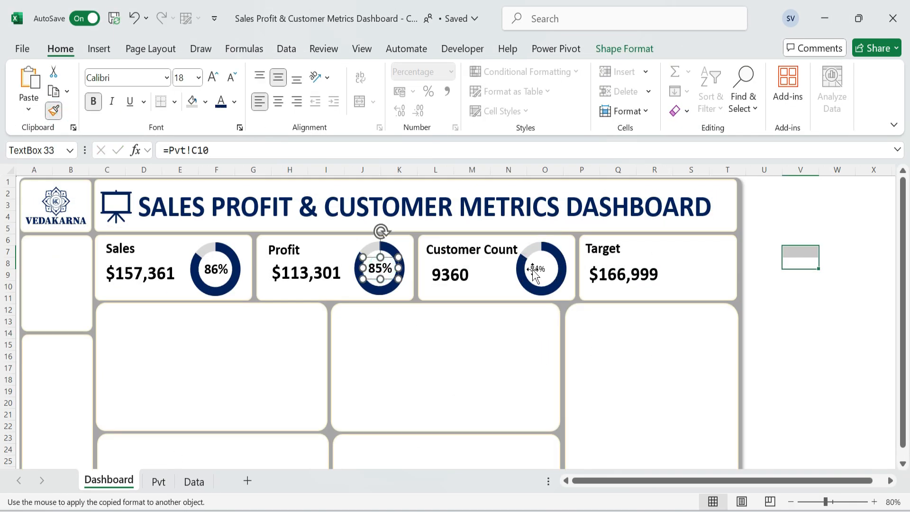
left_click(588, 331)
Duplicate the Customer Count doughnut with its percentage label and place the copies in the Target card.
left_click(564, 279)
left_click(544, 269, "ctrl")
key("ctrl+d")
left_click_drag(565, 305, 653, 305)
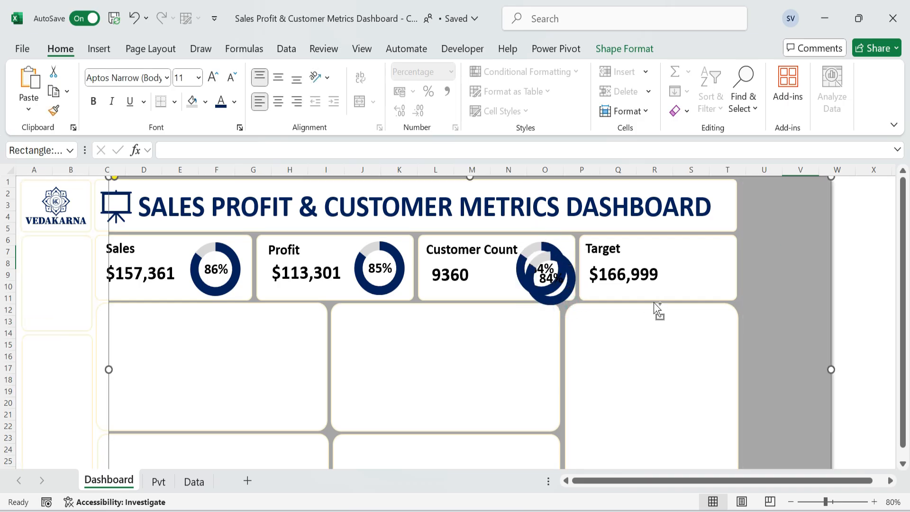
key("ctrl+z")
left_click(569, 286)
left_click_drag(549, 282, 711, 289)
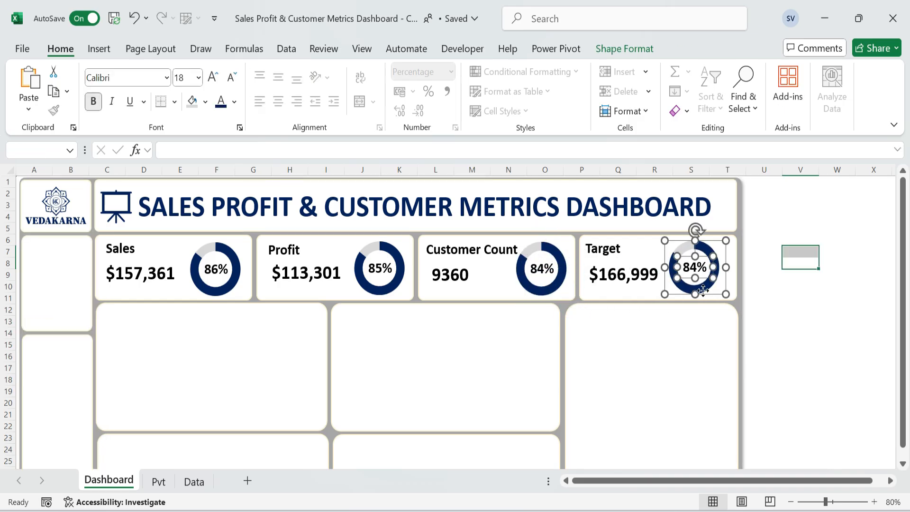
Change the Target card doughnut's source data to the Sales vs Target and pending rows, Pvt!B14:C15.
left_click(714, 285)
right_click(715, 286)
left_click(758, 385)
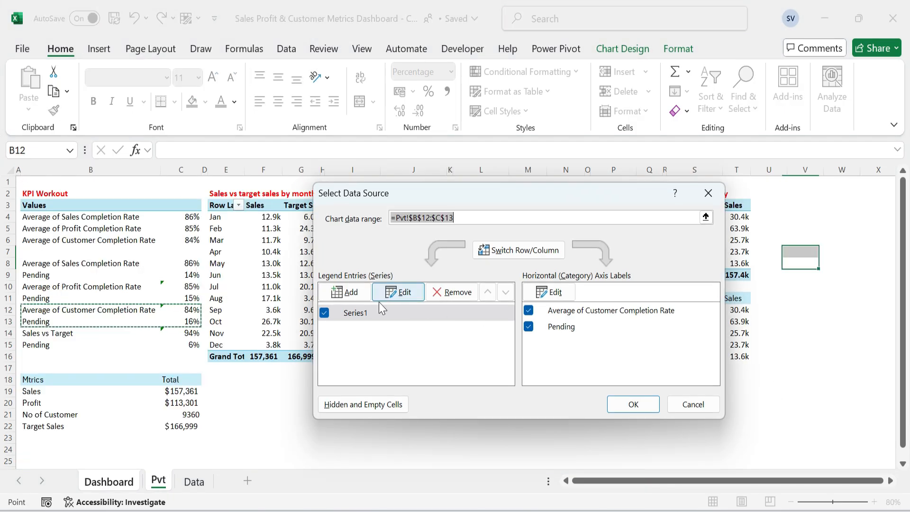
left_click_drag(48, 333, 152, 345)
left_click(635, 404)
Fill the Target doughnut's main slice with dark blue and its pending slice with light gray.
left_click(711, 281)
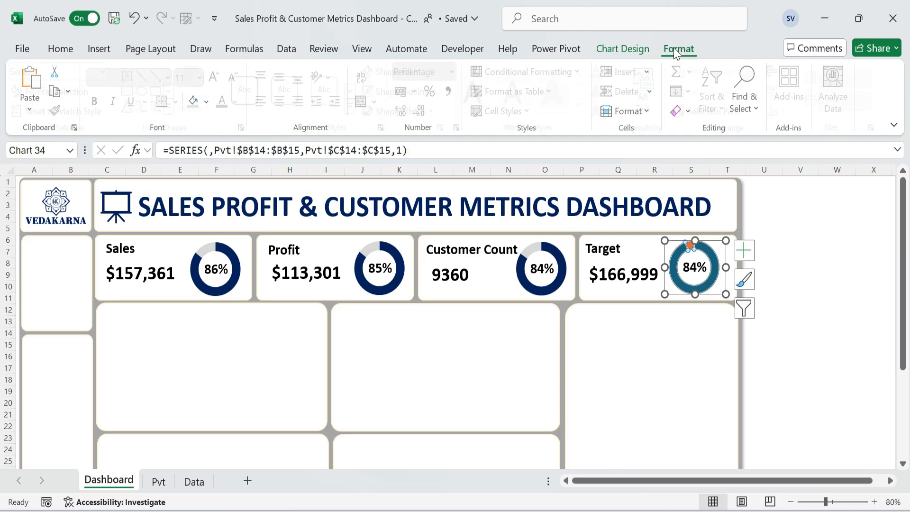
left_click(691, 249)
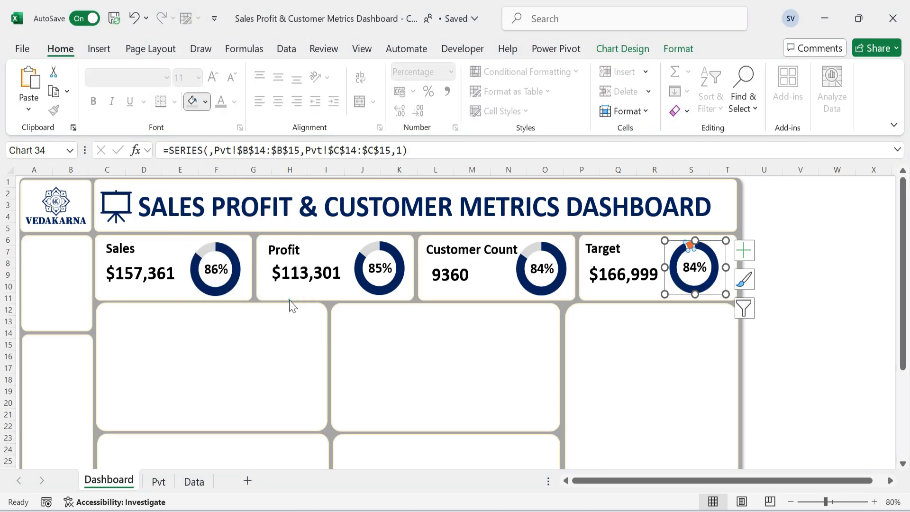
left_click(206, 102)
left_click(186, 226)
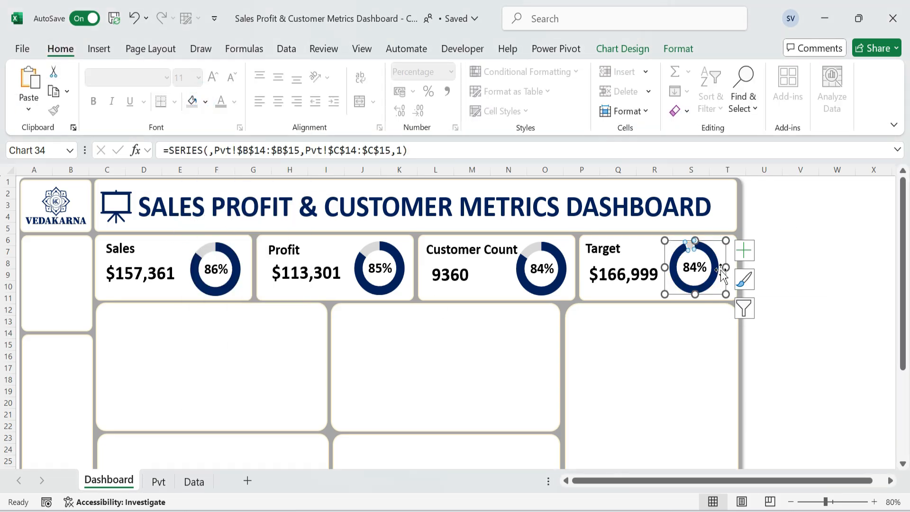
Remove the outline around the Target doughnut's slices.
left_click(815, 260)
left_click(709, 275)
left_click(713, 277)
left_click(678, 49)
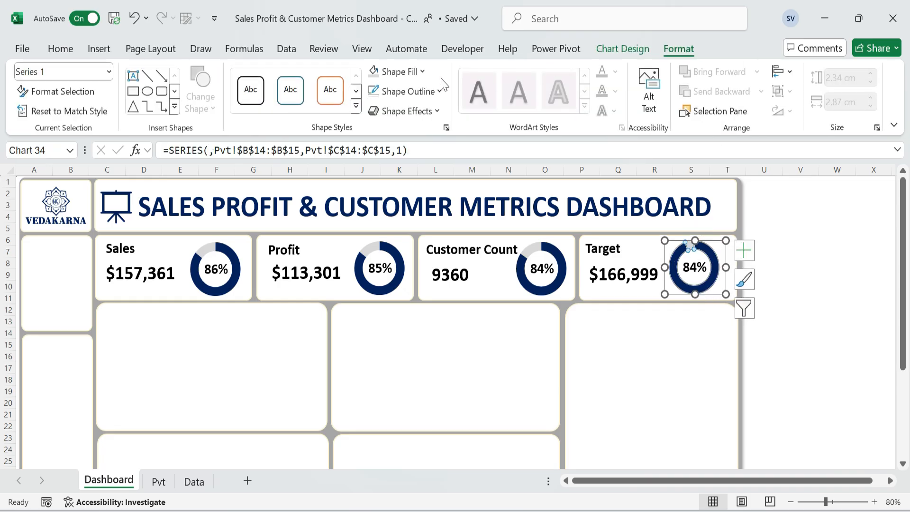
left_click(439, 91)
left_click(416, 357)
left_click(837, 241)
Link the percentage label in the Target doughnut to the Sales vs Target rate in Pvt!C14.
left_click(706, 270)
left_click_drag(265, 152, 86, 122)
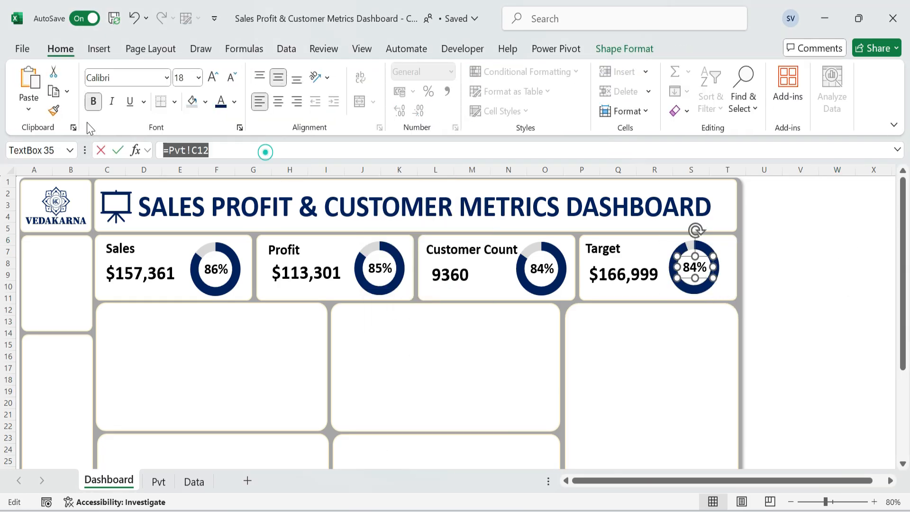
type("=")
left_click(158, 482)
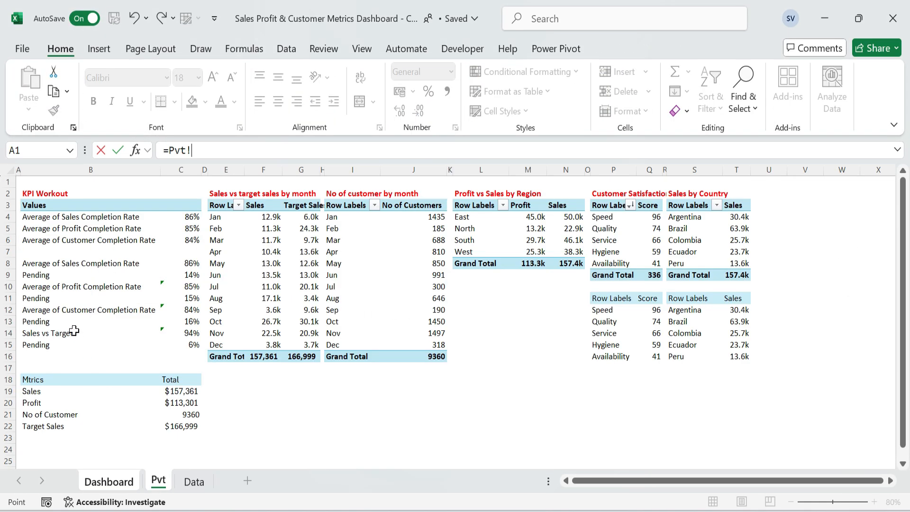
left_click(191, 333)
key("Return")
Copy the Customer Count percentage label's formatting onto the Target percentage label.
left_click(541, 268)
left_click(53, 110)
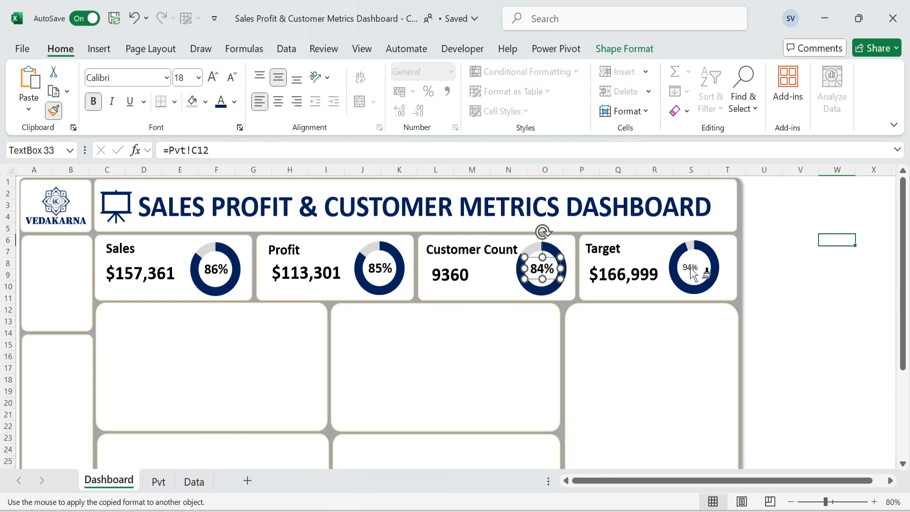
left_click(692, 271)
left_click(799, 275)
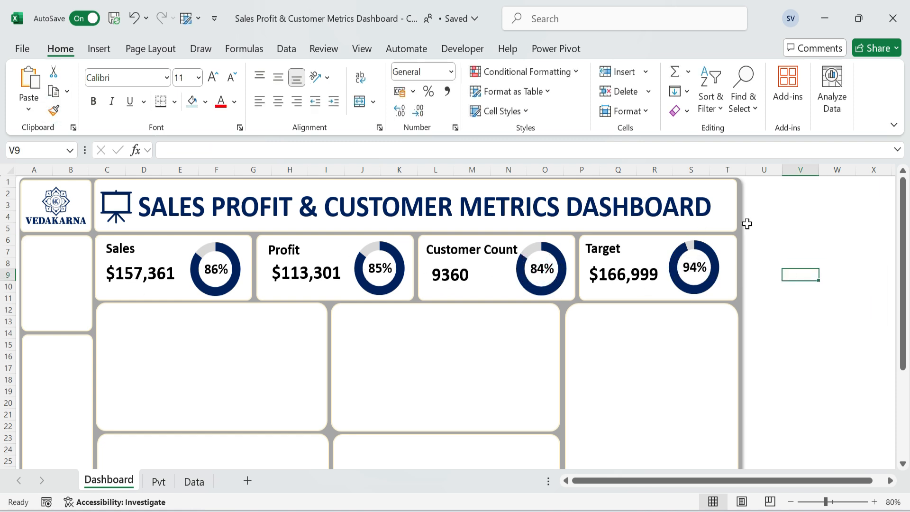
left_click(840, 197)
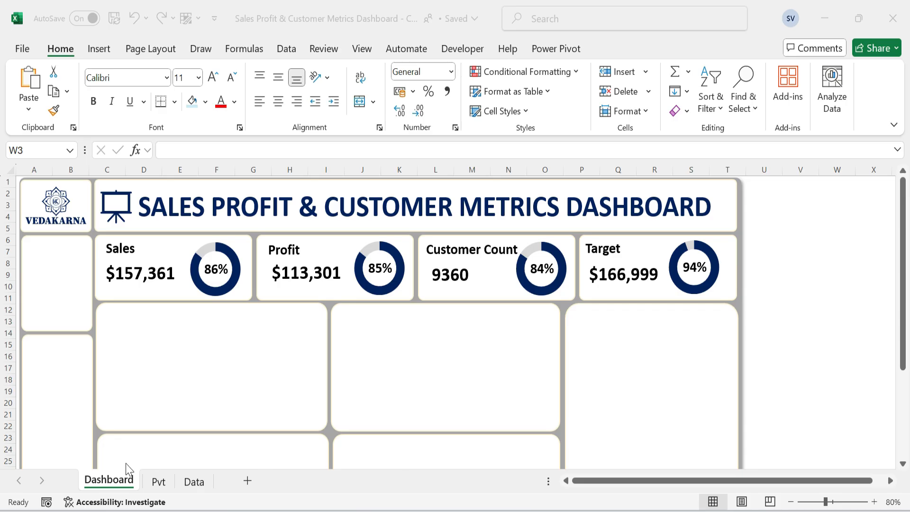
Insert a Stacked Column chart from the Sales vs target sales by month pivot table on the Pvt sheet.
left_click(161, 482)
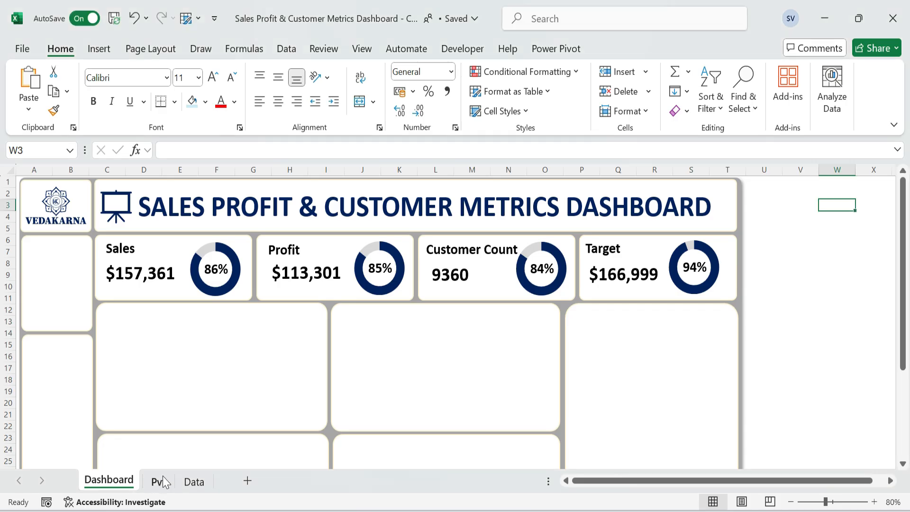
left_click(161, 482)
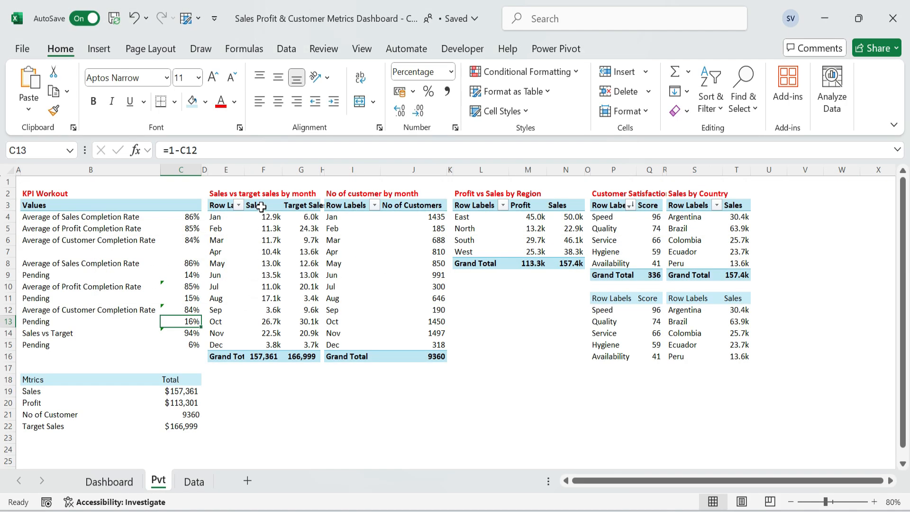
left_click(217, 207)
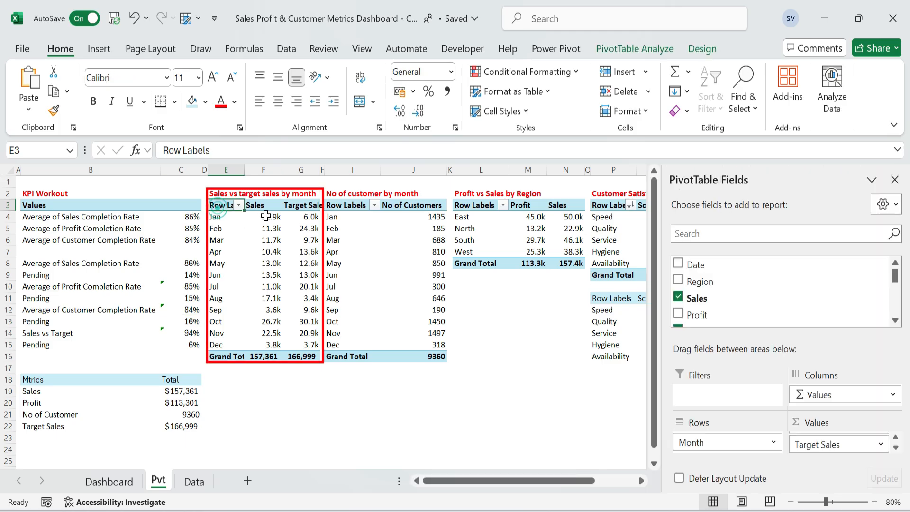
left_click(97, 50)
left_click(325, 106)
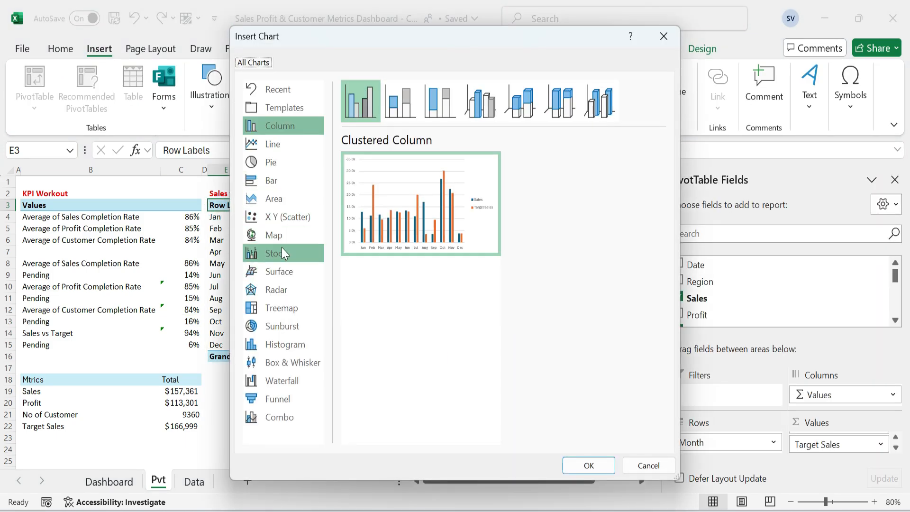
left_click(401, 98)
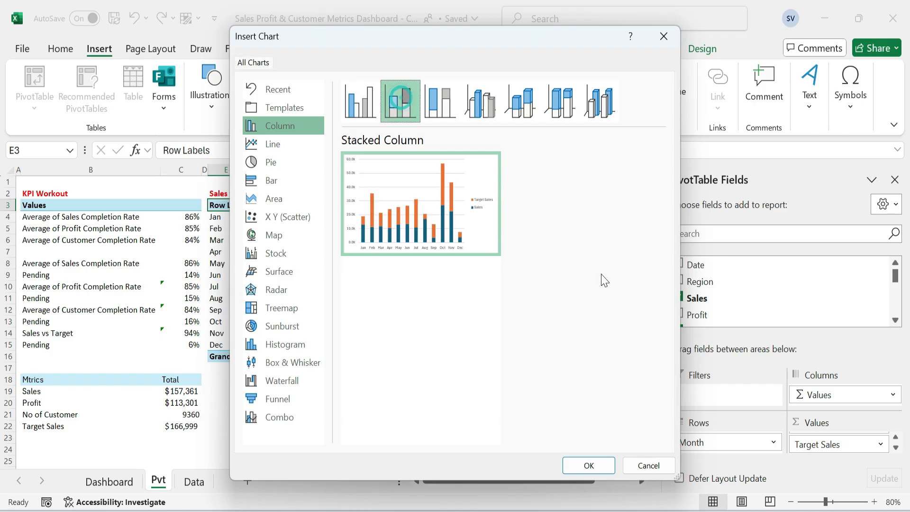
left_click(588, 465)
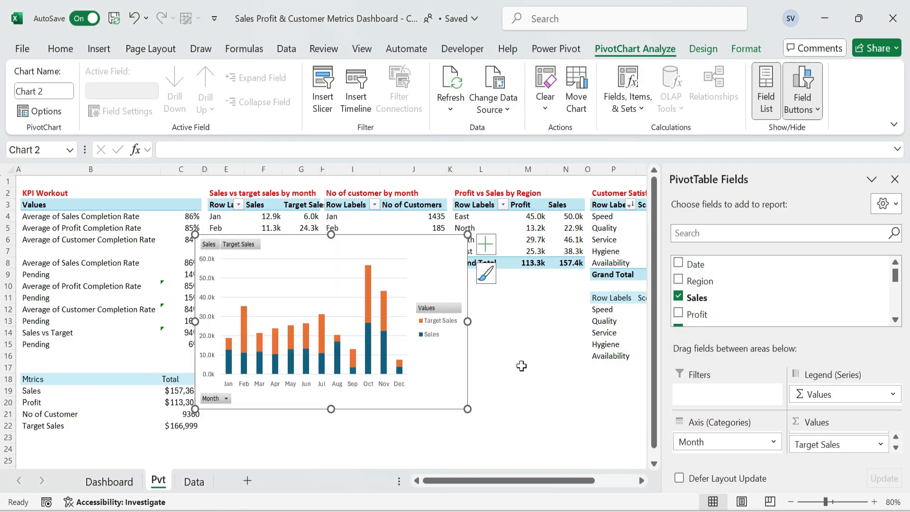
Move the stacked column chart from the Pvt sheet to the empty card below the Sales KPI on the Dashboard sheet.
key("ctrl+x")
key("ctrl+Page_Up")
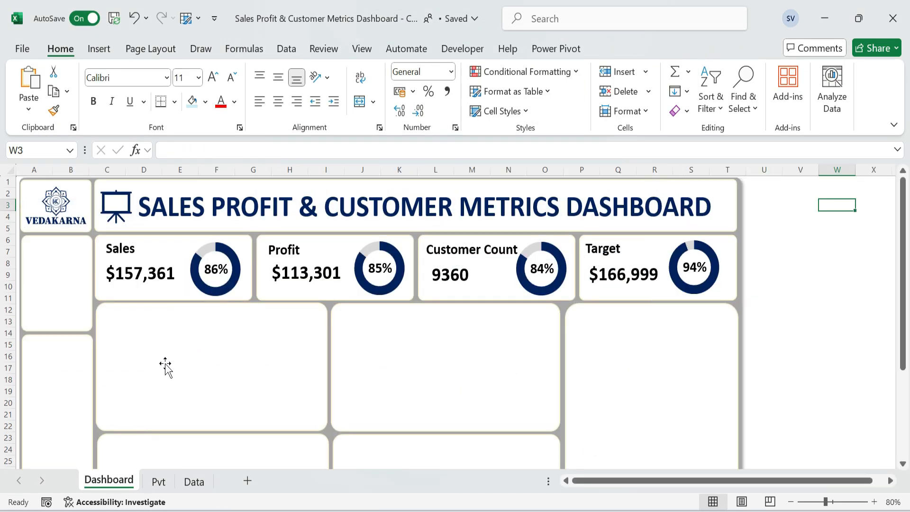
left_click(165, 364)
key("ctrl+v")
Resize and position the stacked column chart so it fits inside the card below the Sales KPI.
scroll(227, 379, "down", 2)
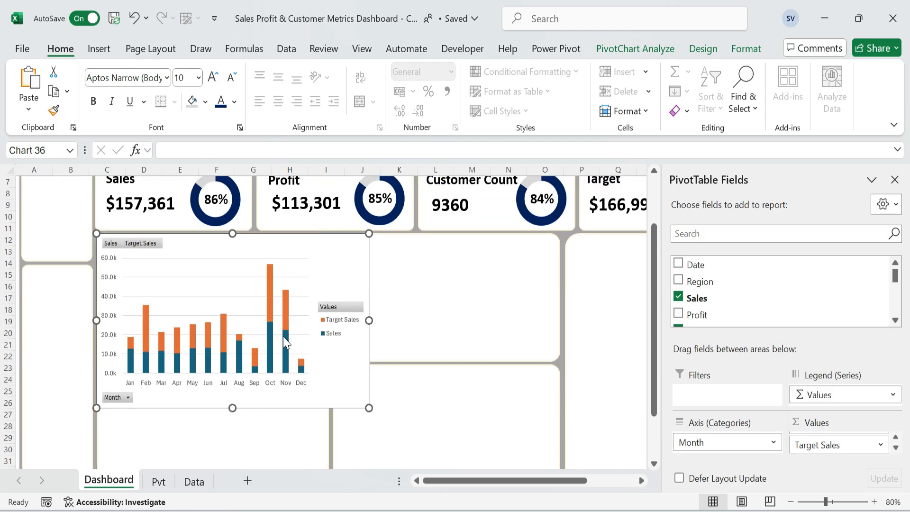
left_click_drag(233, 406, 240, 325)
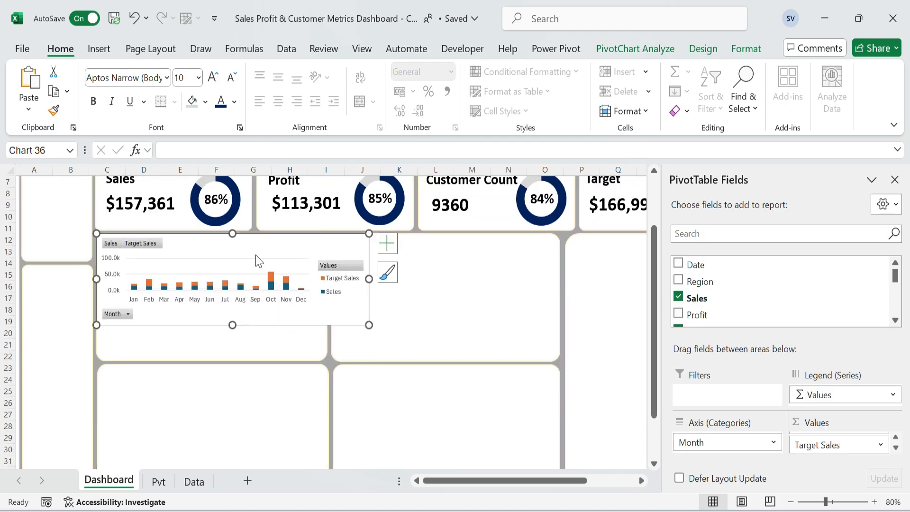
left_click_drag(369, 279, 289, 279)
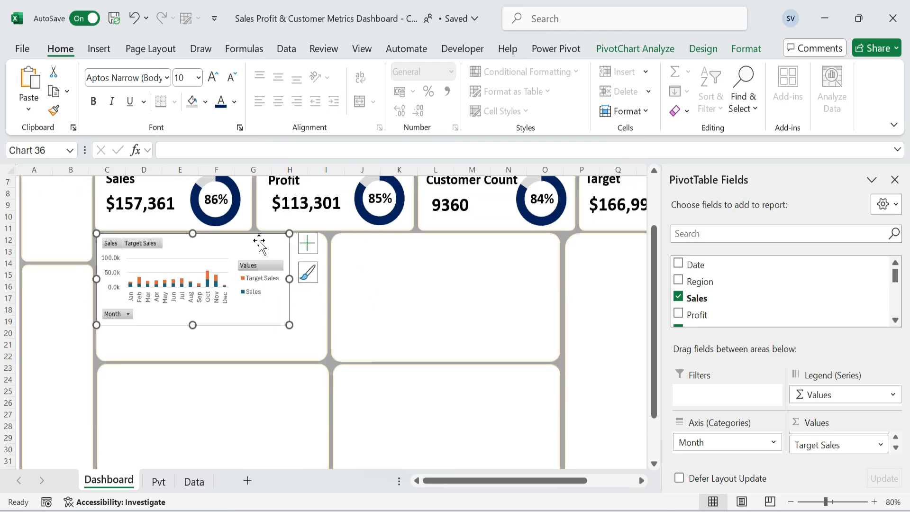
left_click_drag(264, 235, 266, 236)
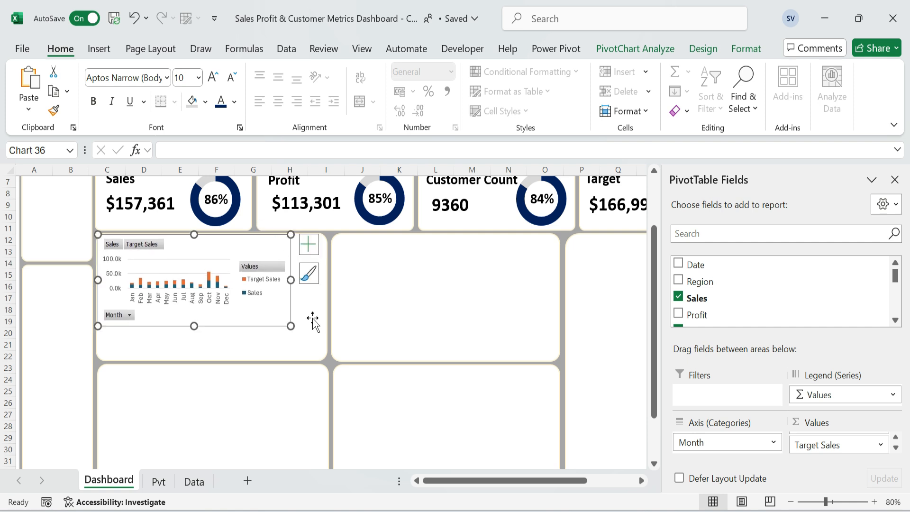
left_click_drag(195, 326, 193, 360)
left_click_drag(290, 295, 327, 295)
Hide all field buttons on the chart and lay its legend out in one row in the chart's upper-right corner.
right_click(156, 249)
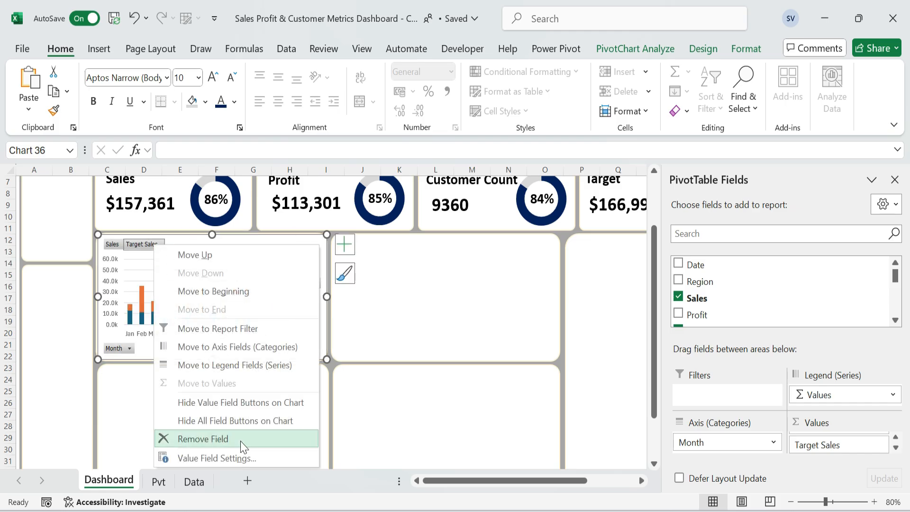
left_click(251, 418)
left_click(304, 295)
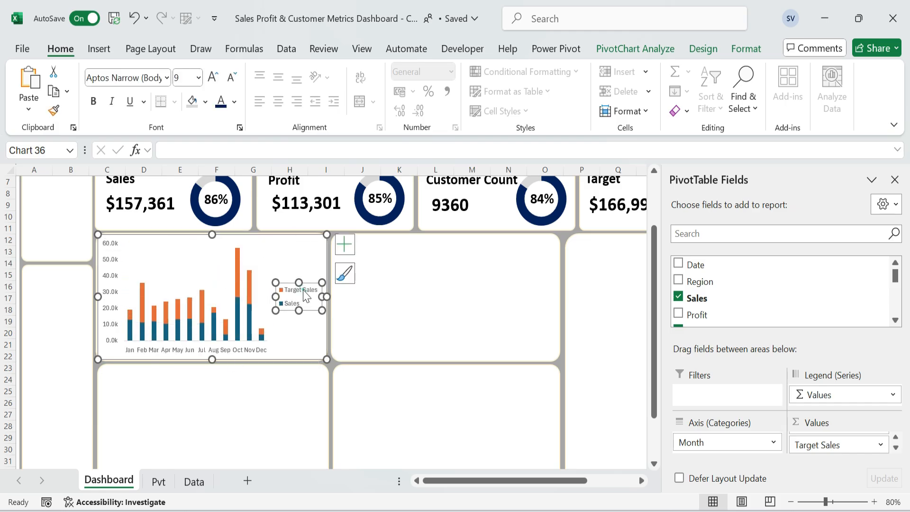
left_click_drag(307, 309, 304, 264)
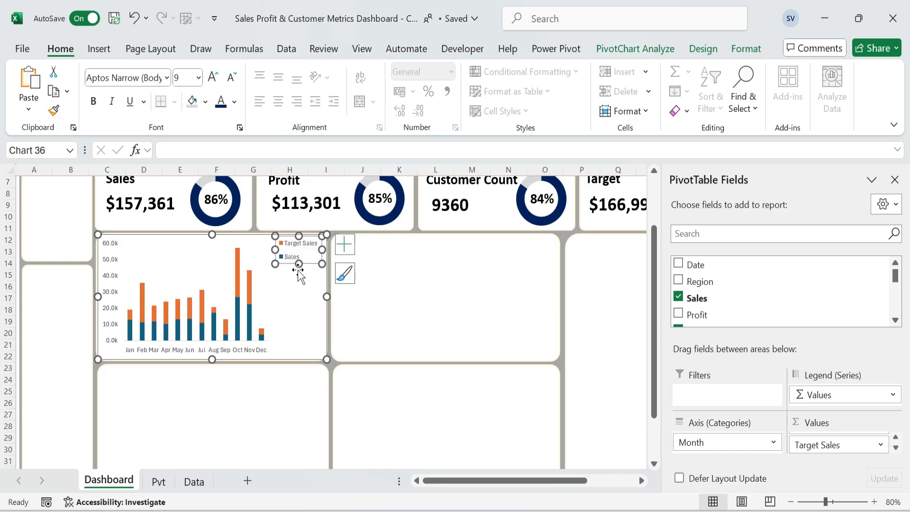
left_click_drag(255, 250, 256, 250)
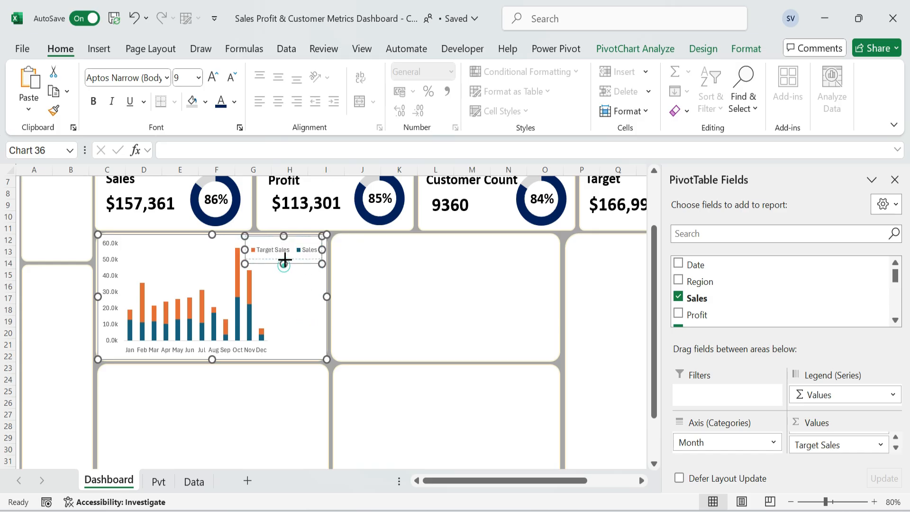
Add a chart title and remove the gridlines and vertical axis from the stacked column chart.
left_click(192, 270)
left_click(345, 244)
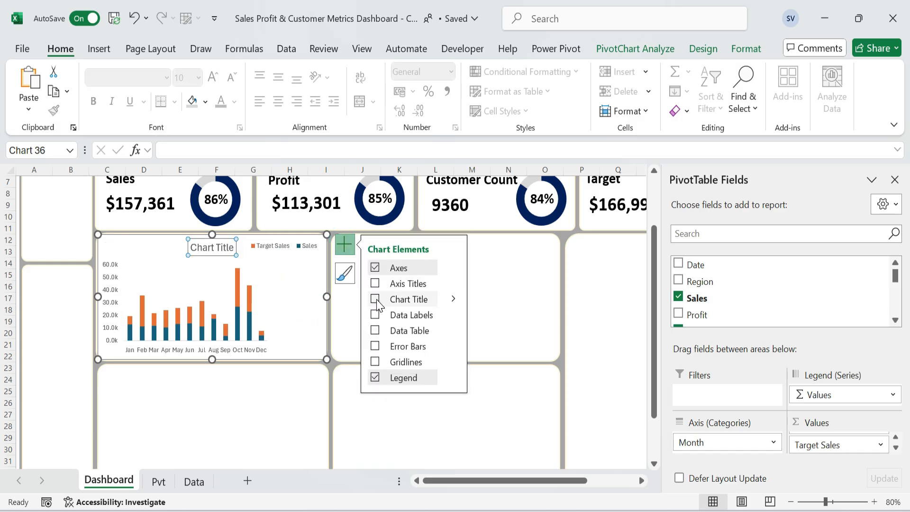
left_click(377, 300)
left_click(259, 307)
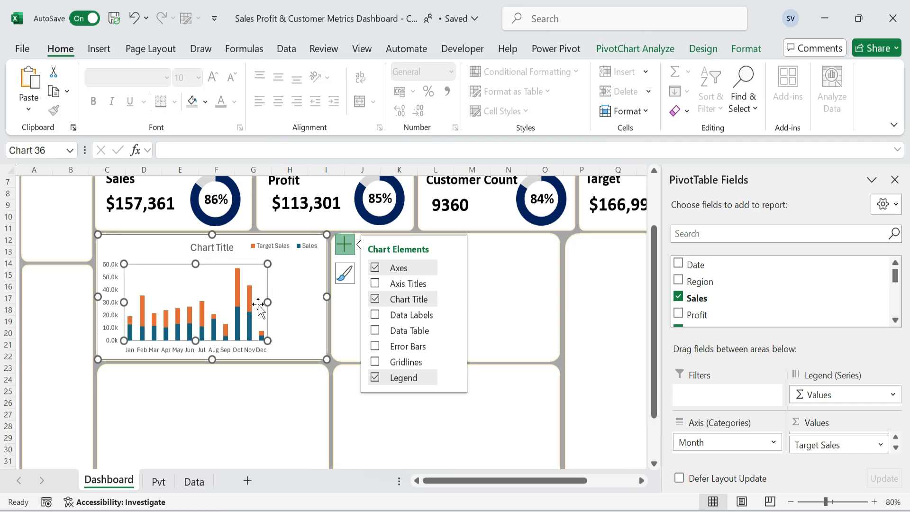
left_click(113, 303)
key("Delete")
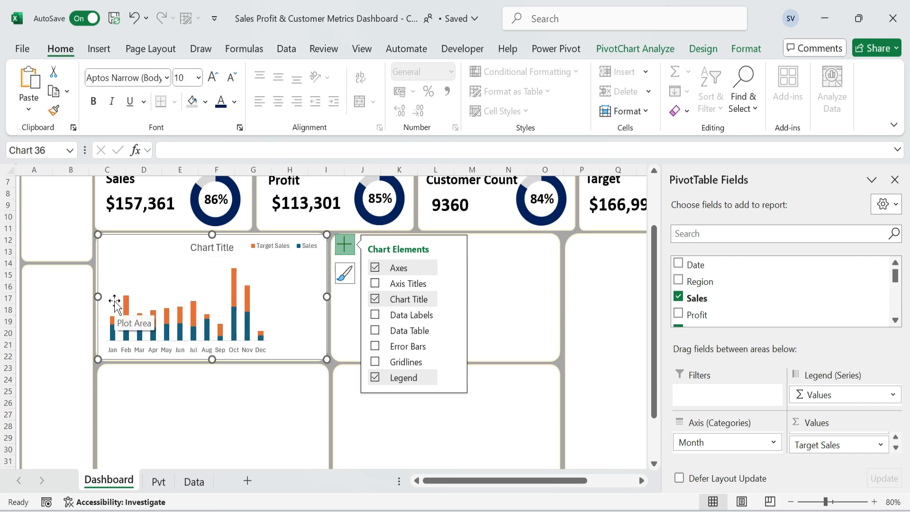
Enlarge the plot area to span the chart's full width and extend it slightly downward.
left_click(209, 295)
left_click_drag(267, 302, 319, 311)
left_click_drag(214, 340, 214, 344)
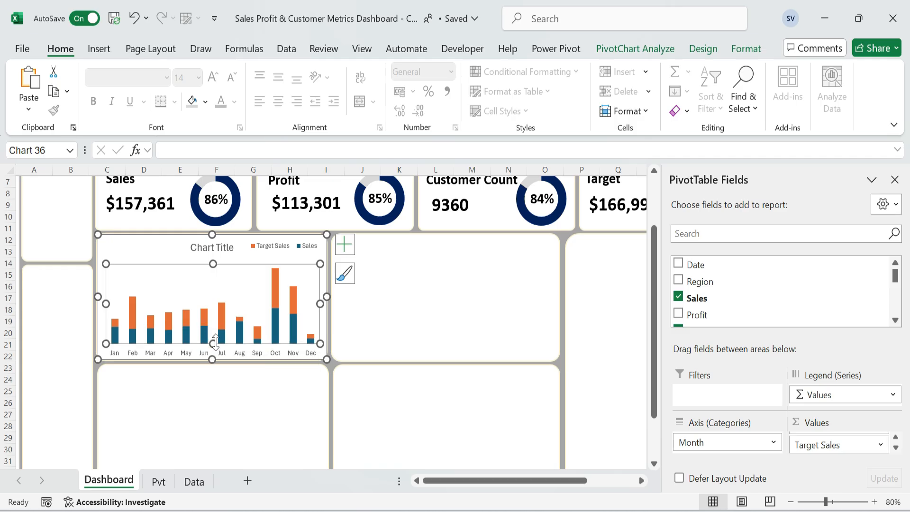
left_click(374, 307)
Set the columns' gap width to 31% and add data labels to the Target Sales series.
double_click(277, 297)
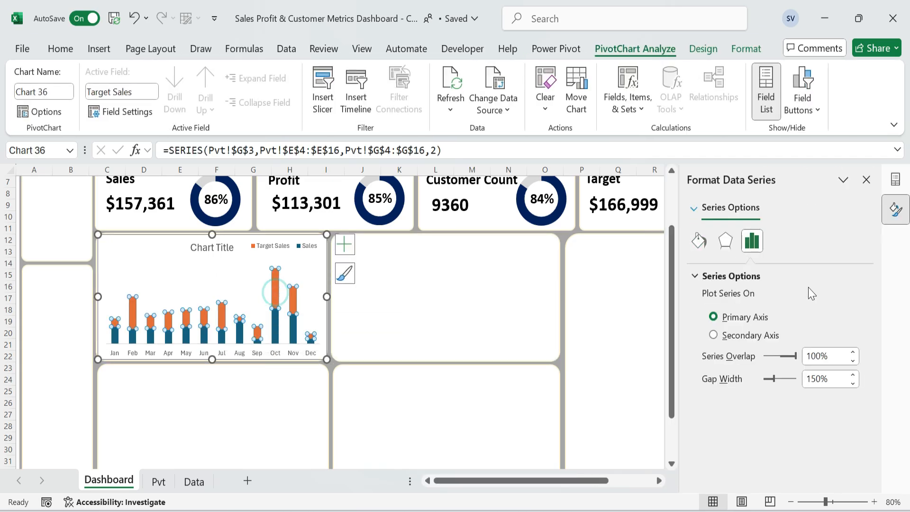
left_click_drag(831, 380, 774, 371)
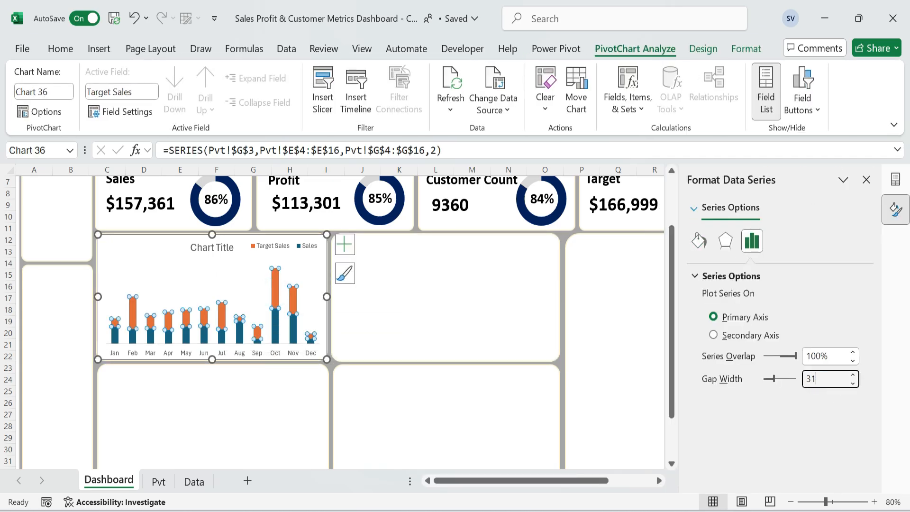
key("Return")
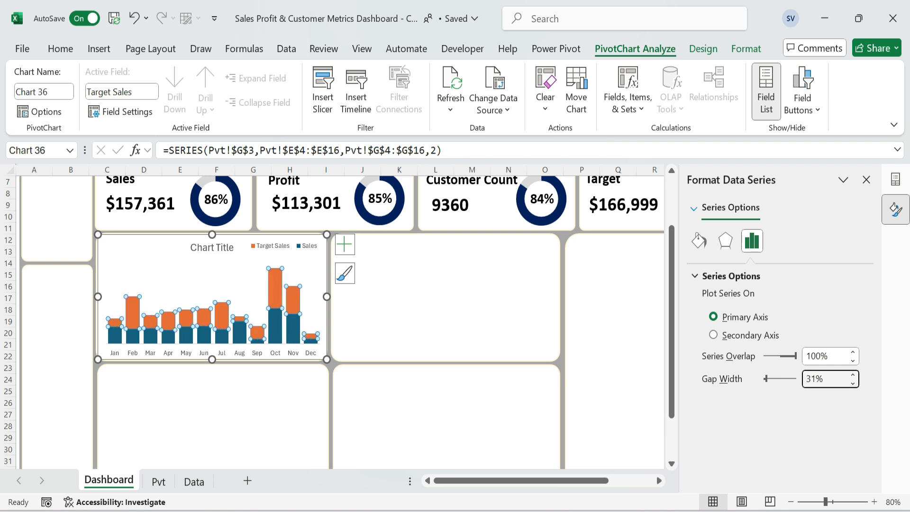
left_click(344, 244)
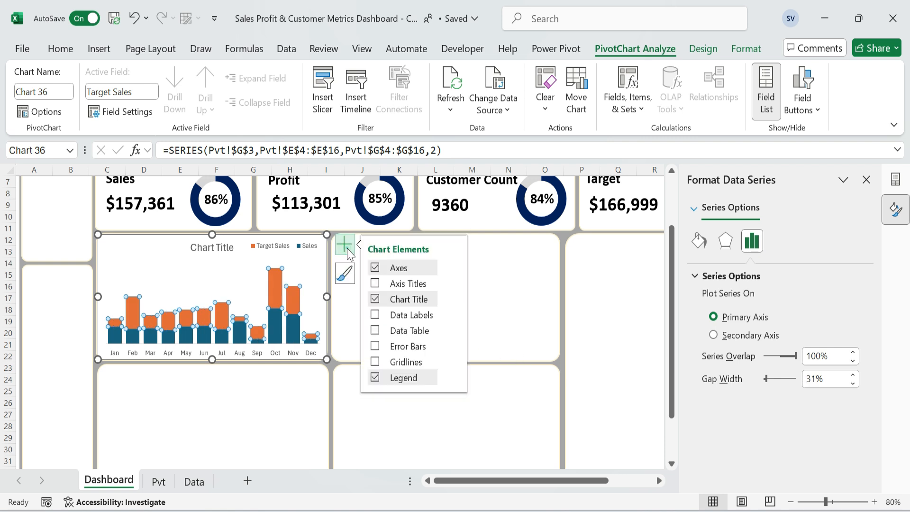
left_click(375, 315)
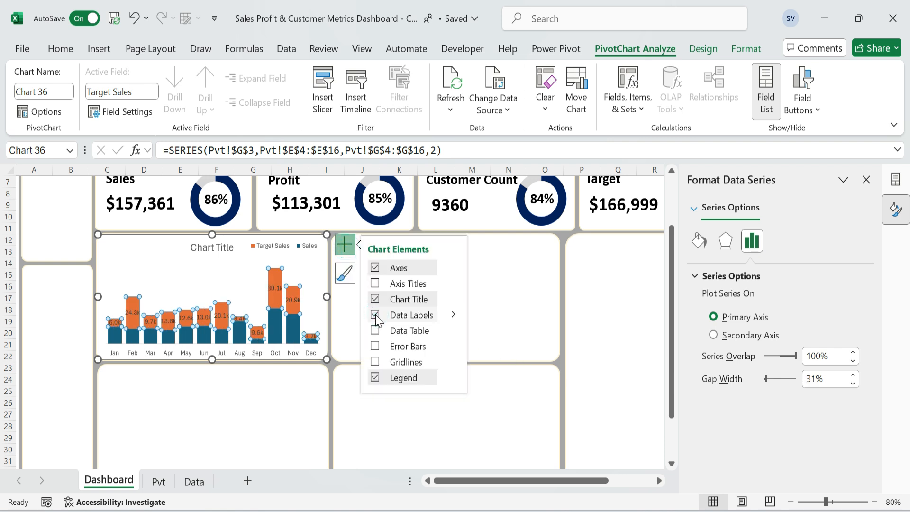
Fill the Target Sales columns with light gray and the Sales columns with dark blue, and bold the data labels.
left_click(275, 300)
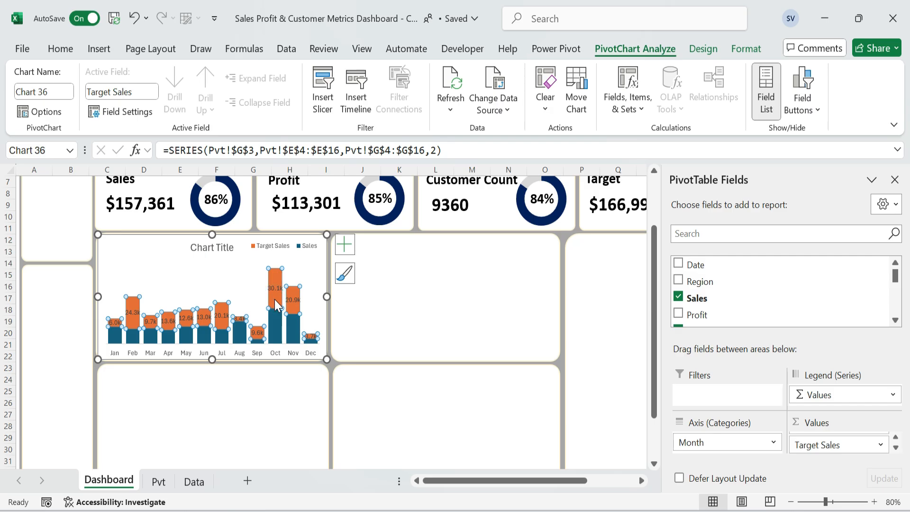
left_click(60, 49)
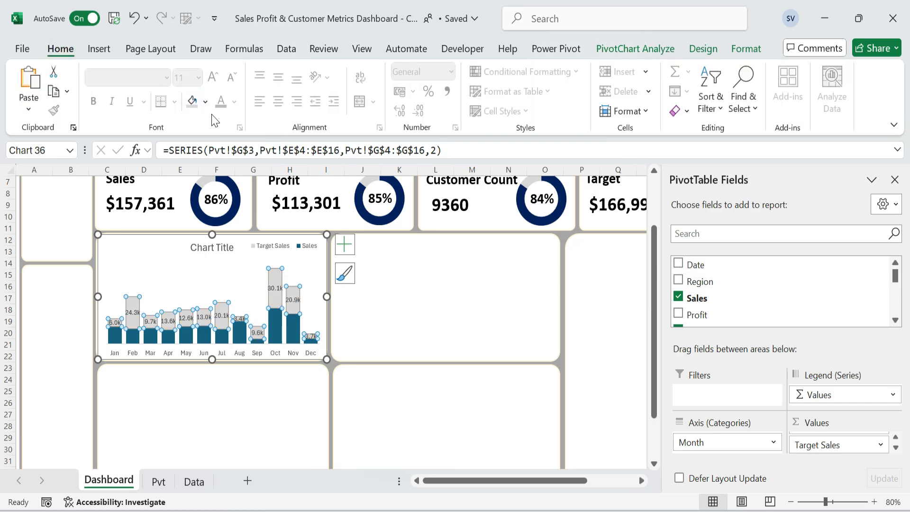
left_click(277, 329)
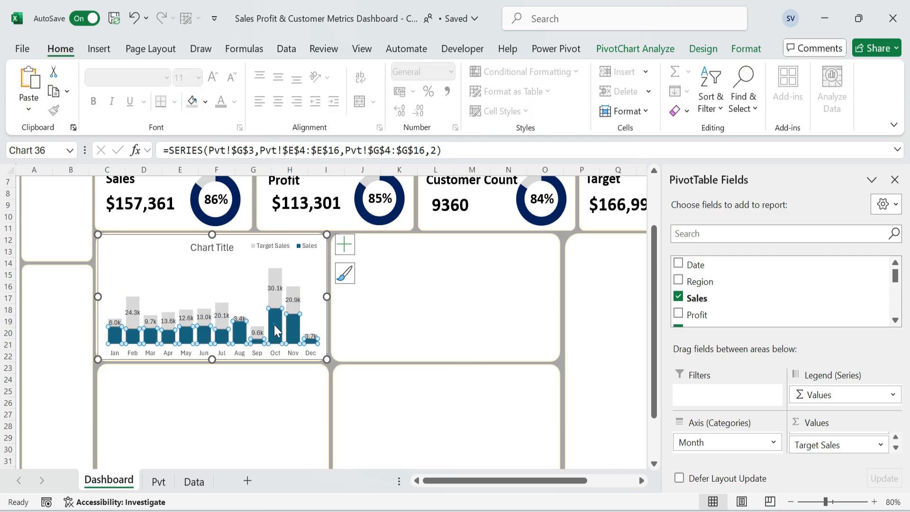
left_click(205, 101)
left_click(289, 298)
Retitle the stacked column chart "Sales vs Target by Month".
left_click(227, 245)
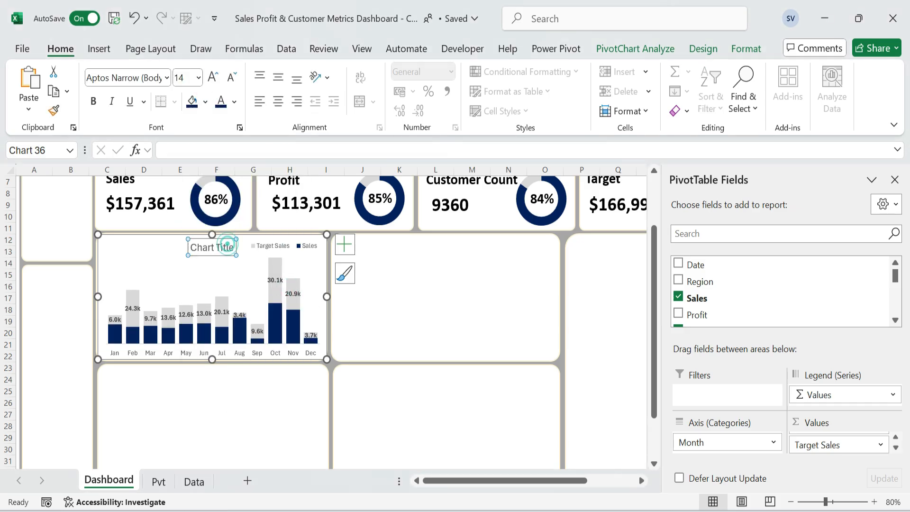
triple_click(227, 244)
type("Sa")
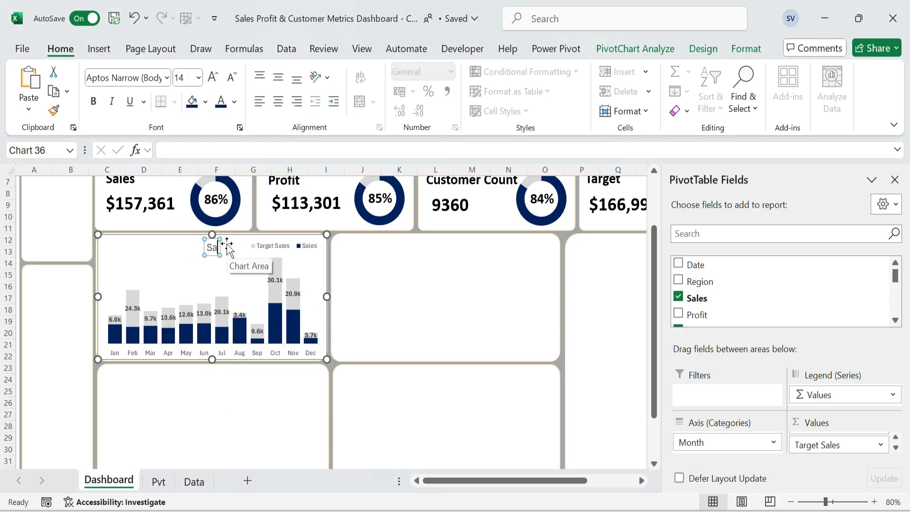
type("les vs Targ")
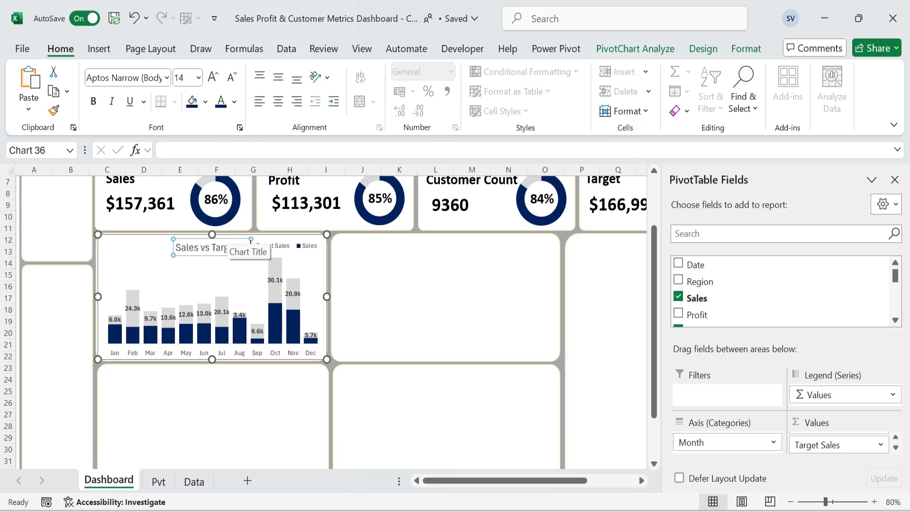
type("et by Month")
Bold the column chart's title, change its font, and move it to the chart's upper-left corner, clear of the legend.
key("ctrl+a")
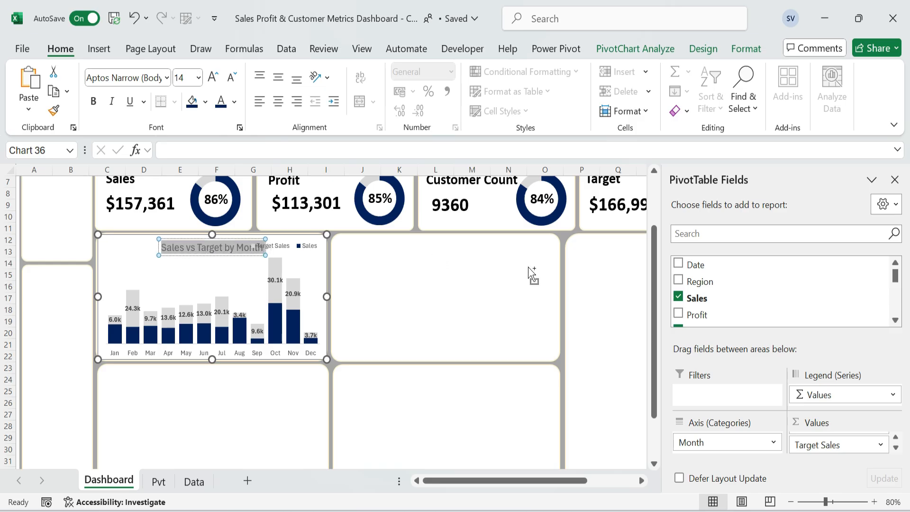
key("ctrl+b")
left_click(167, 78)
left_click(142, 187)
left_click_drag(238, 255, 185, 254)
left_click(387, 361)
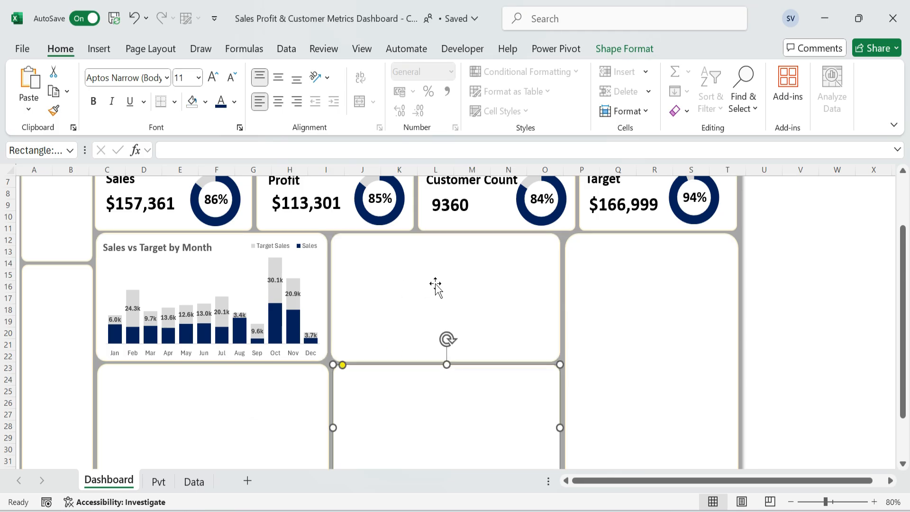
Insert a Line with Markers chart from the "No of customer by month" pivot table on the Pvt sheet.
left_click(158, 482)
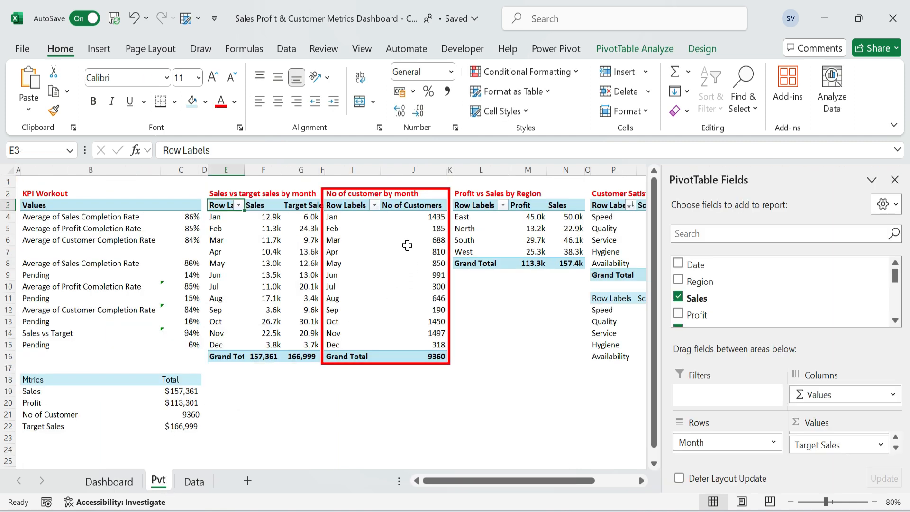
left_click(346, 218)
left_click(100, 49)
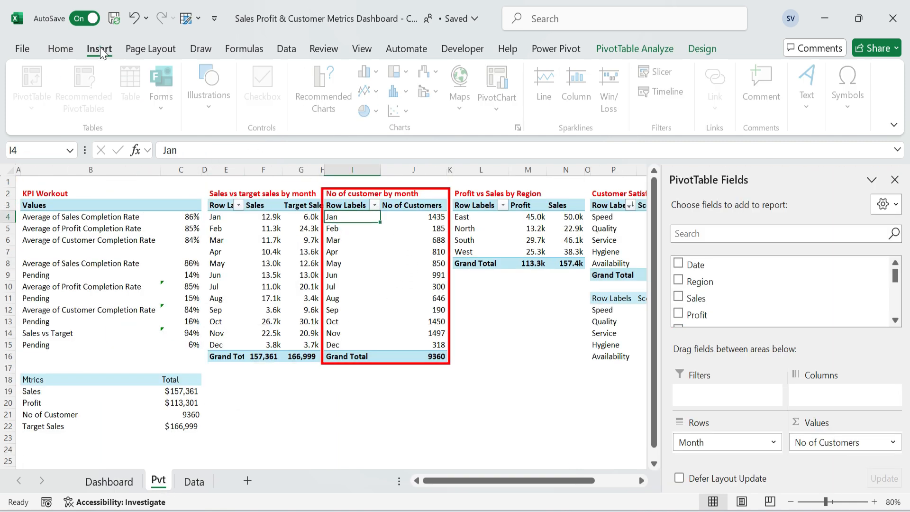
left_click(331, 93)
left_click(272, 144)
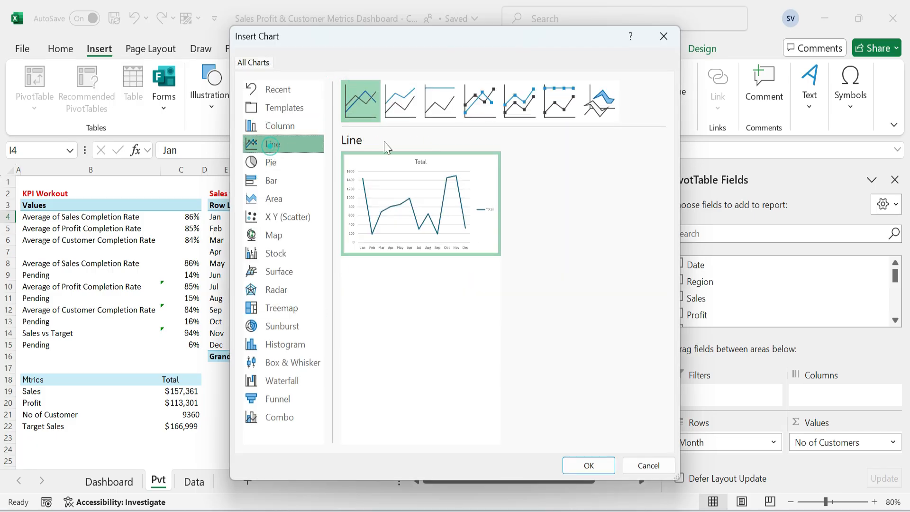
mouse_move(421, 200)
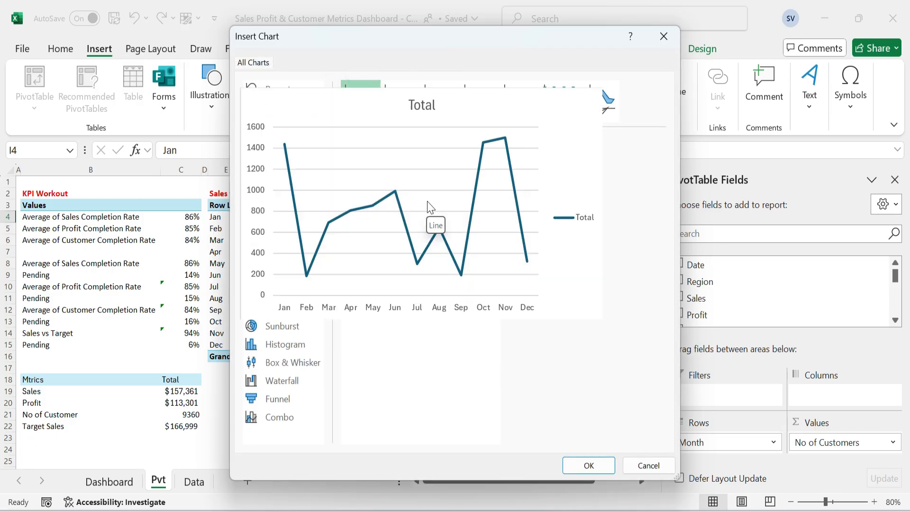
left_click(479, 100)
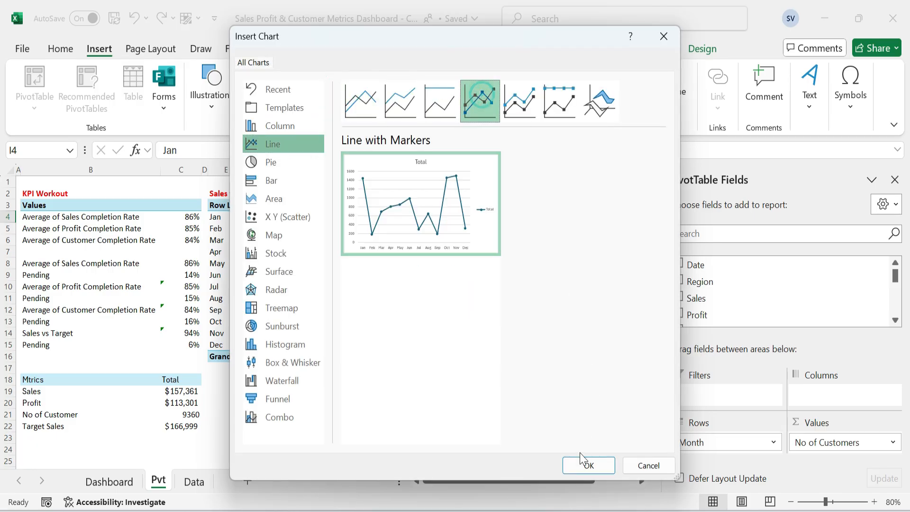
left_click(583, 466)
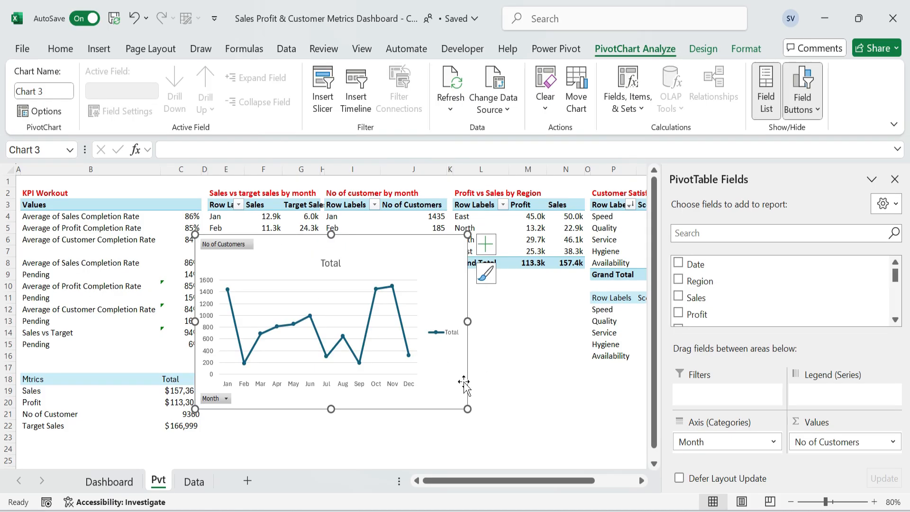
Move the line chart to the Dashboard card beside the Sales vs Target chart and hide all its field buttons.
key("ctrl+x")
left_click(117, 483)
left_click(390, 304)
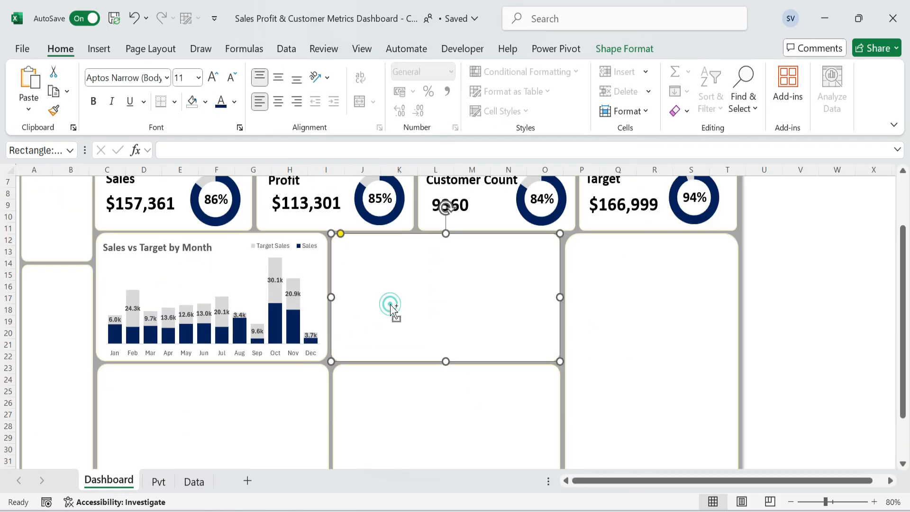
key("ctrl+v")
right_click(386, 246)
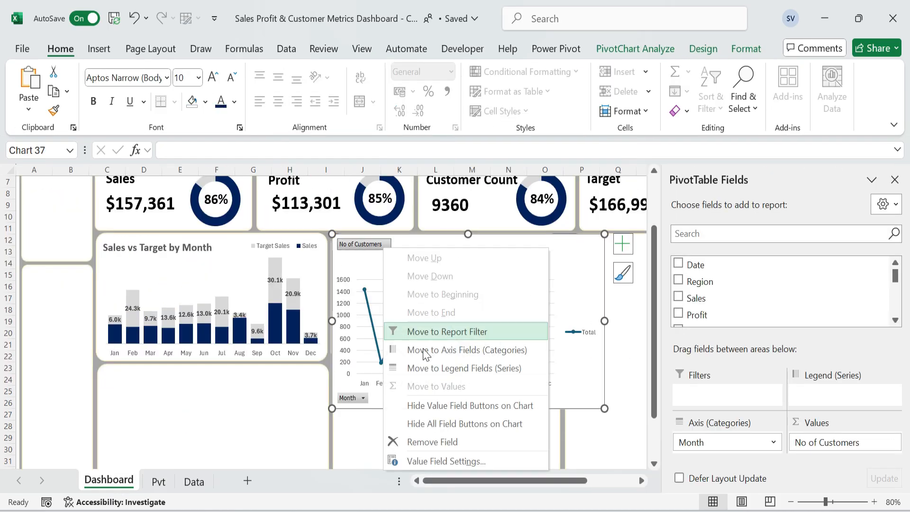
left_click(449, 424)
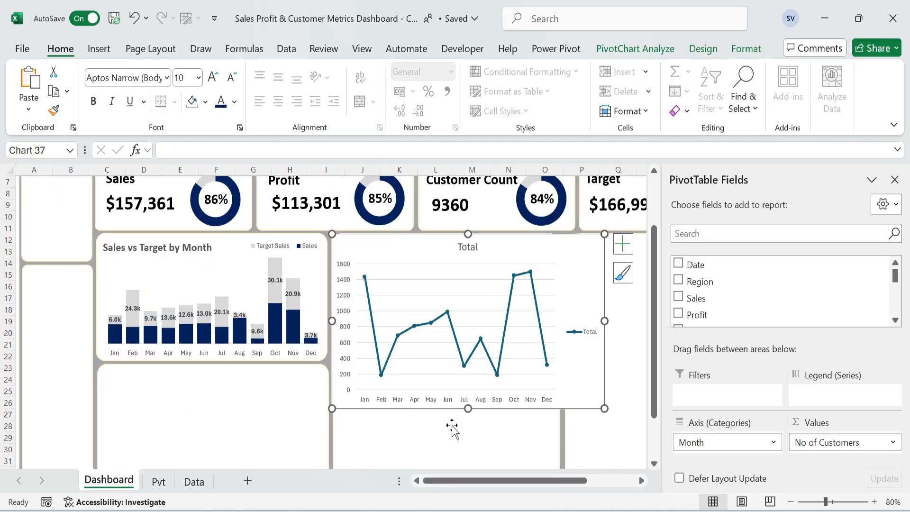
Remove the gridlines and the legend from the line chart.
left_click(450, 278)
left_click(592, 333)
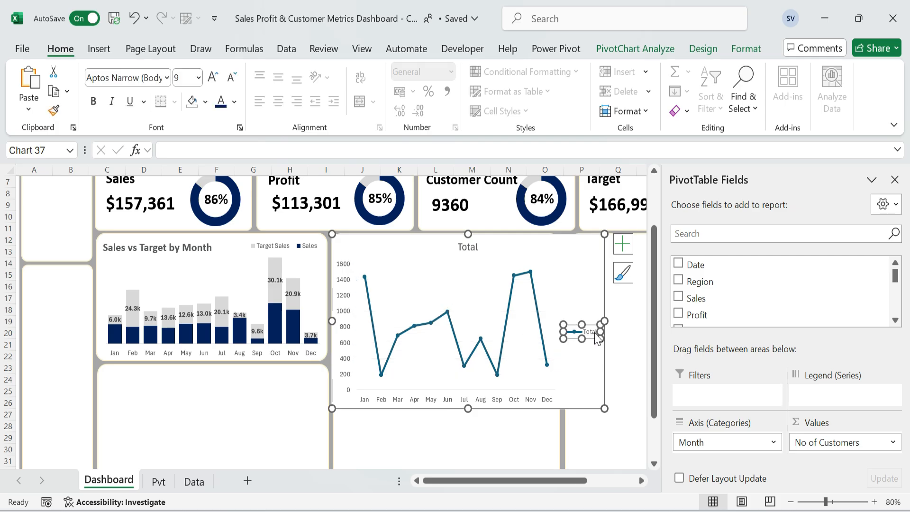
key("Delete")
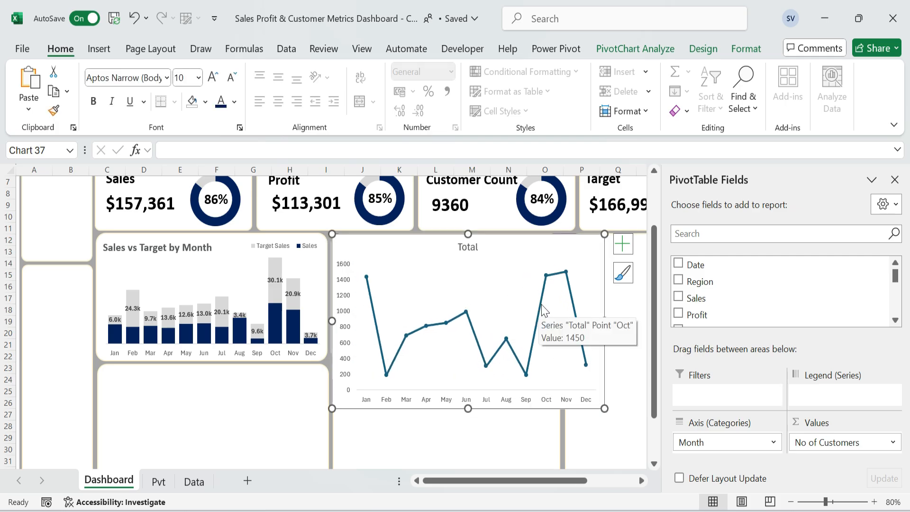
Format the customers series as a smoothed line with a solid dark blue color.
double_click(541, 303)
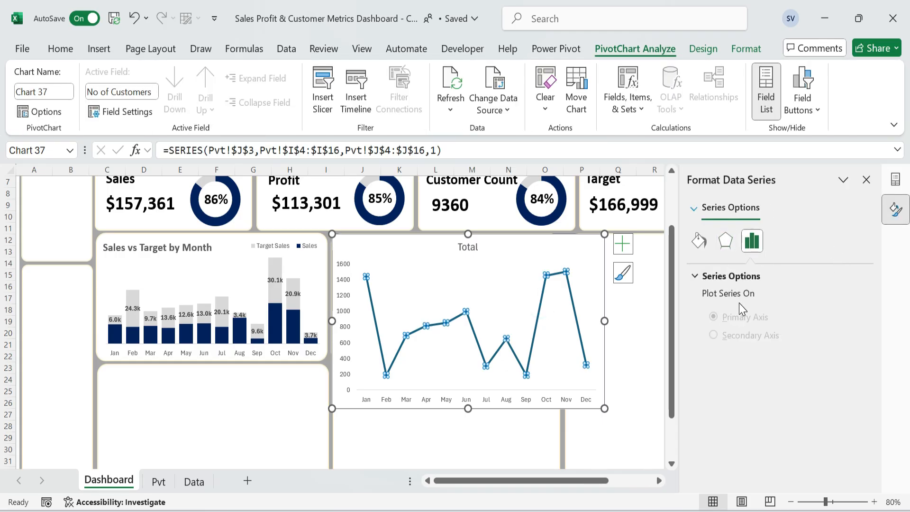
left_click(698, 241)
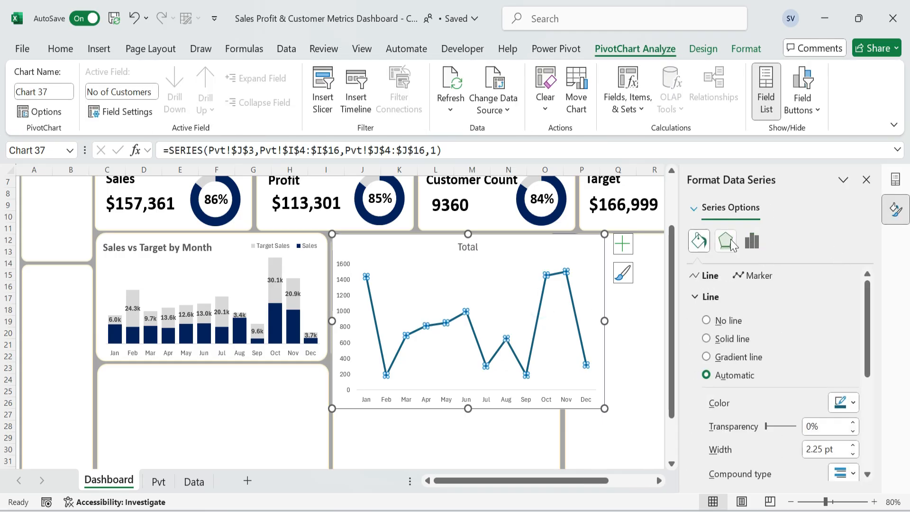
scroll(766, 418, "down", 5)
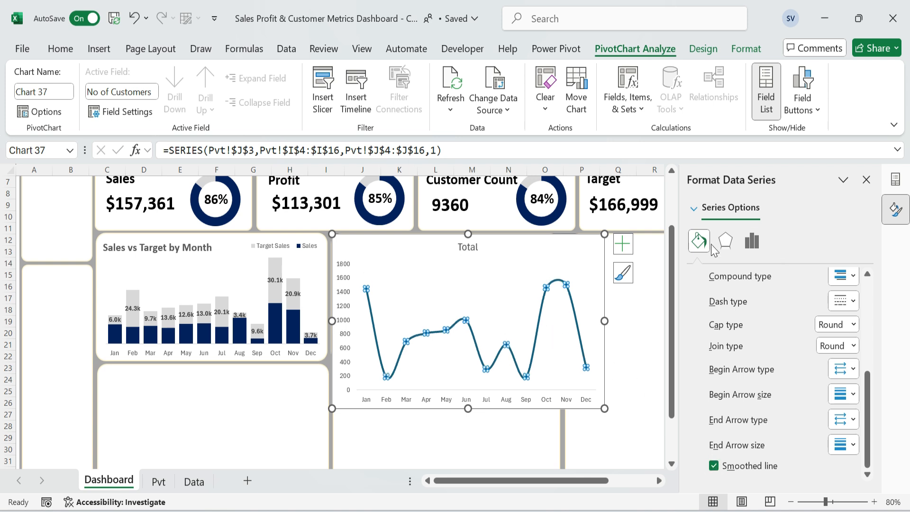
scroll(750, 284, "up", 5)
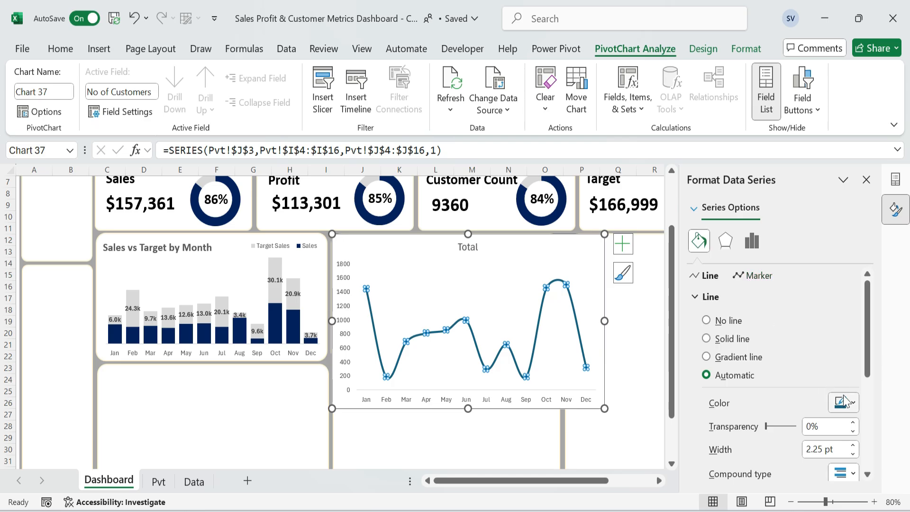
left_click(843, 401)
left_click(889, 319)
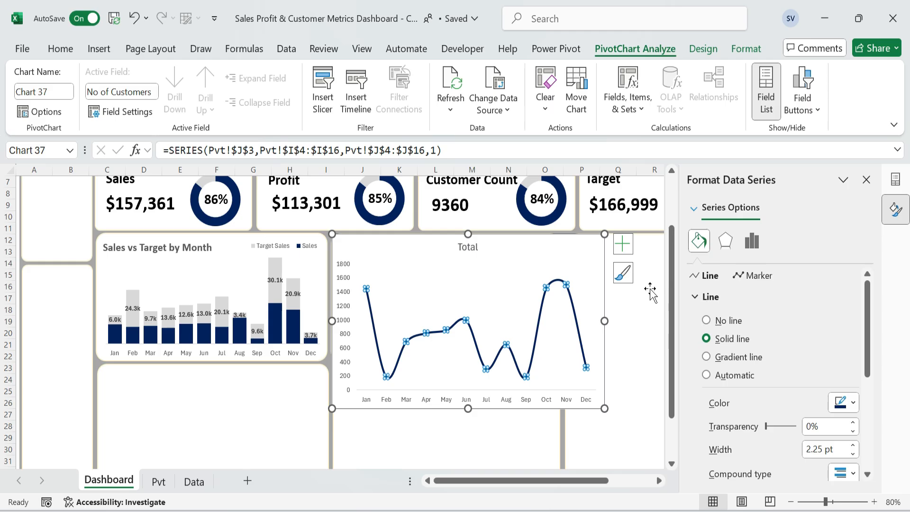
Give the customers series' markers a solid dark blue border.
left_click(557, 331)
left_click(545, 287)
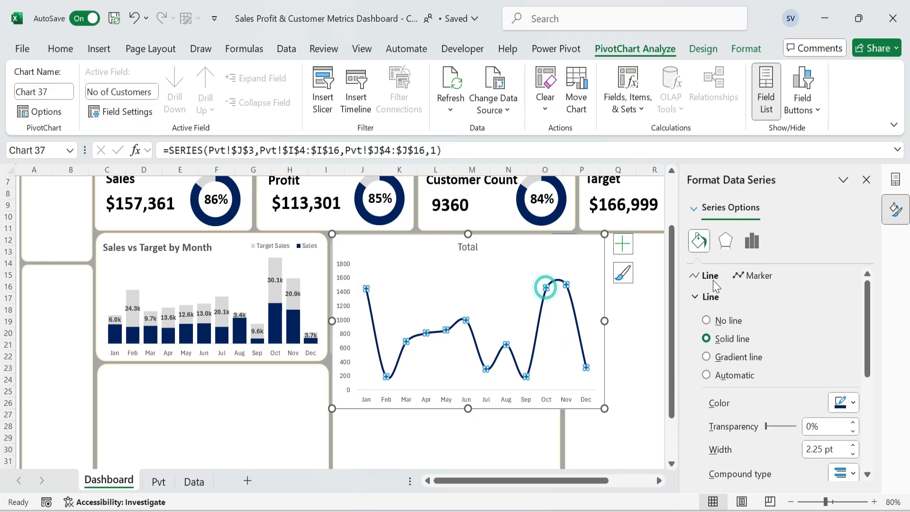
left_click(755, 275)
scroll(867, 350, "down", 2)
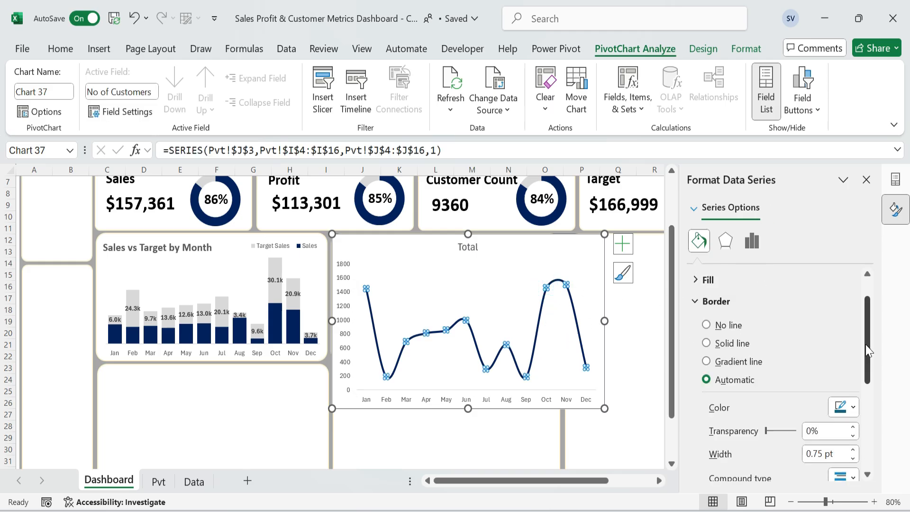
left_click(851, 406)
left_click(889, 324)
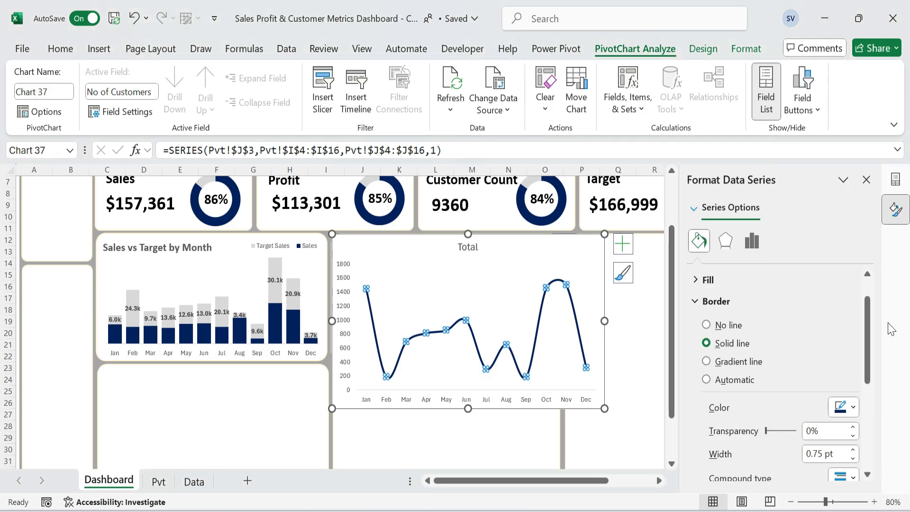
left_click(633, 365)
Resize and position the line chart to fill its card, about 5.36 cm high by 10.45 cm wide.
left_click(419, 270)
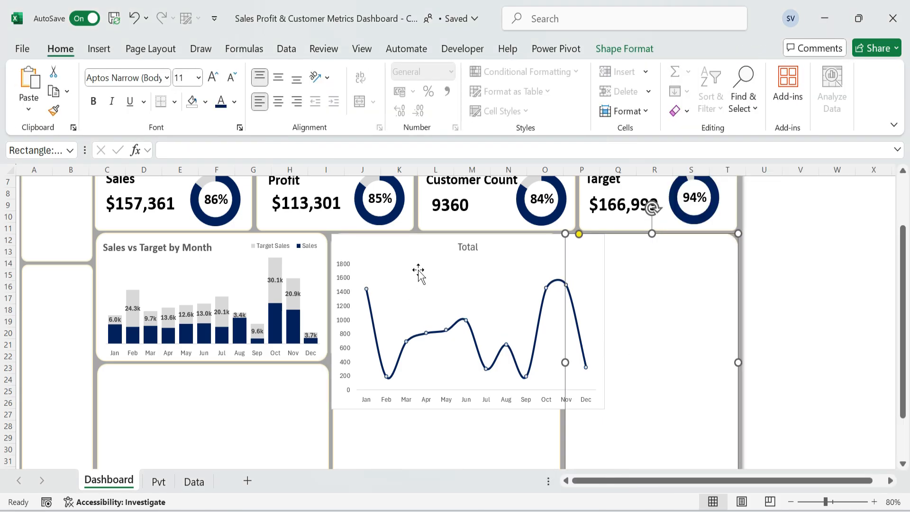
left_click_drag(604, 408, 515, 341)
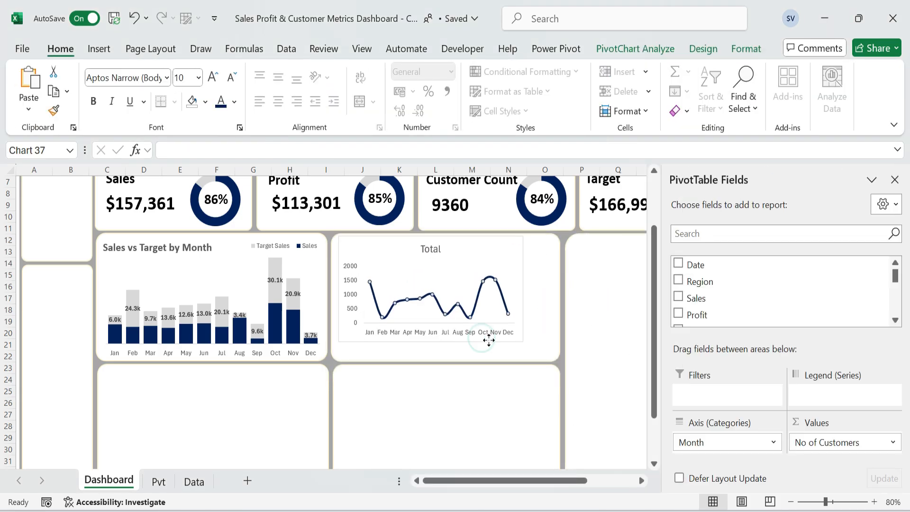
left_click(483, 340)
left_click_drag(425, 341, 425, 359)
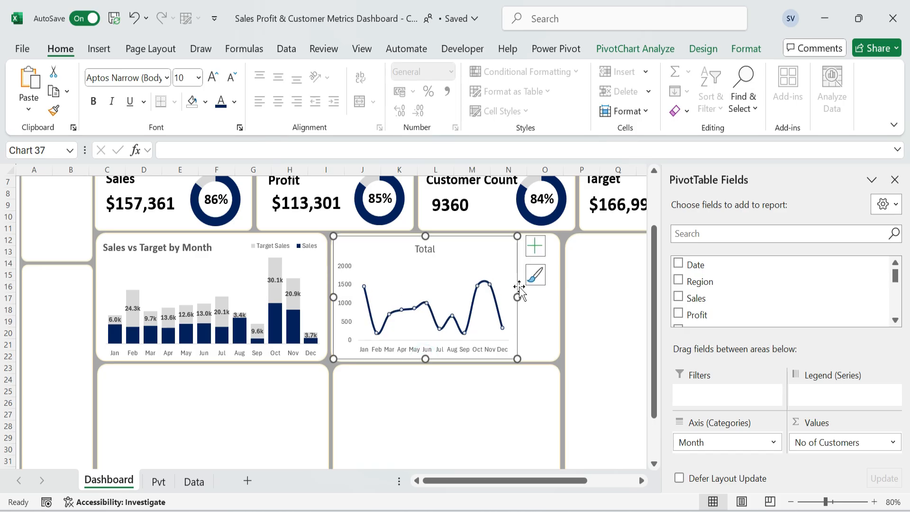
left_click_drag(517, 297, 558, 297)
Set the line chart's area to no fill and no outline.
left_click(745, 49)
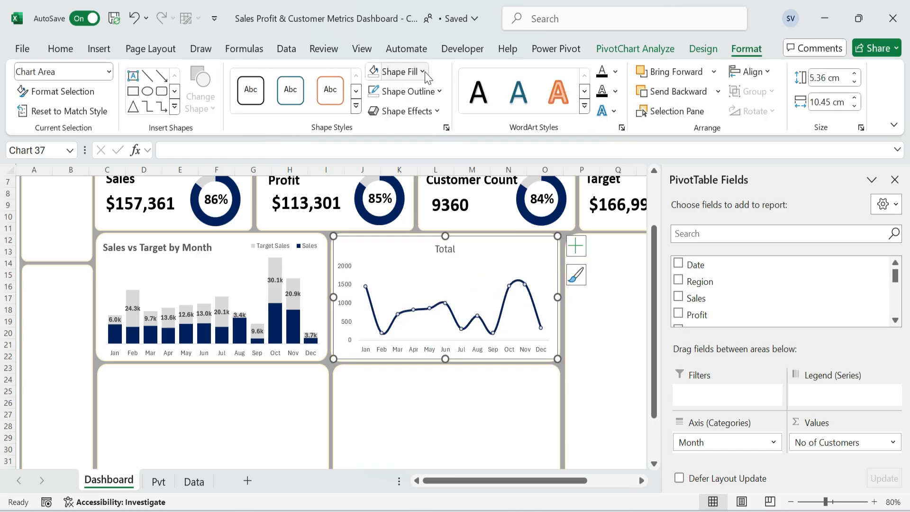
left_click(423, 71)
left_click(403, 337)
left_click(439, 92)
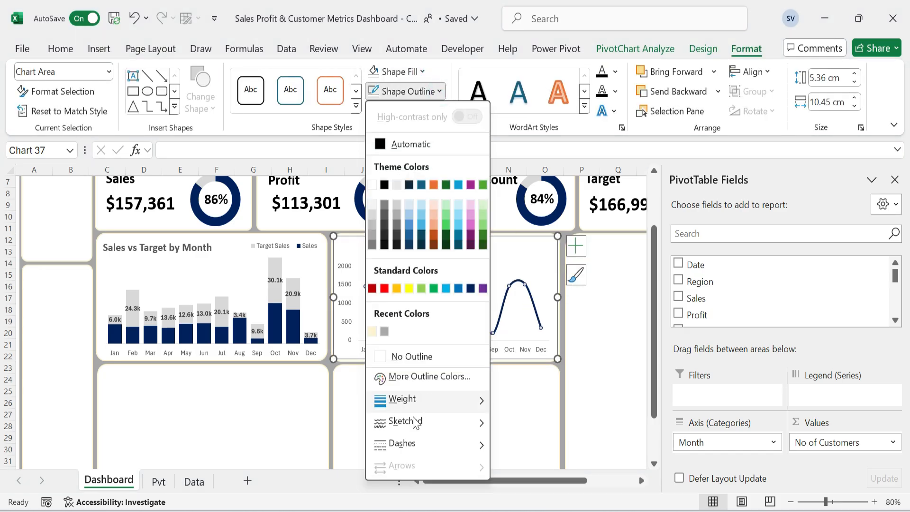
left_click(411, 356)
left_click(616, 345)
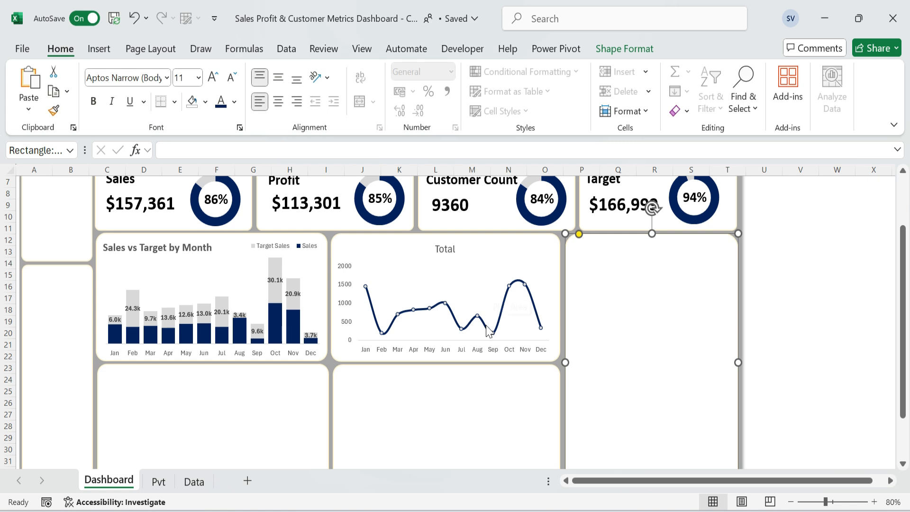
Delete the line chart's vertical axis and extend the plot area slightly upward.
left_click(344, 285)
left_click(345, 287)
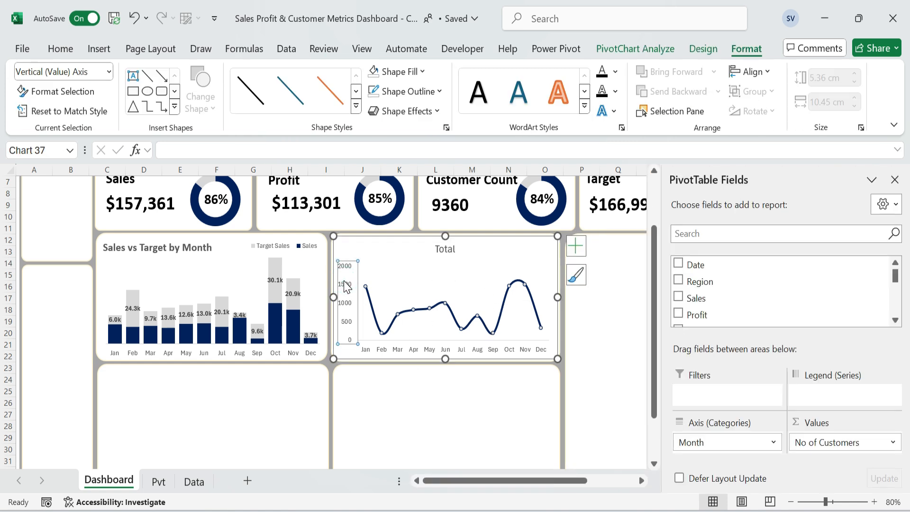
key("Delete")
left_click(433, 280)
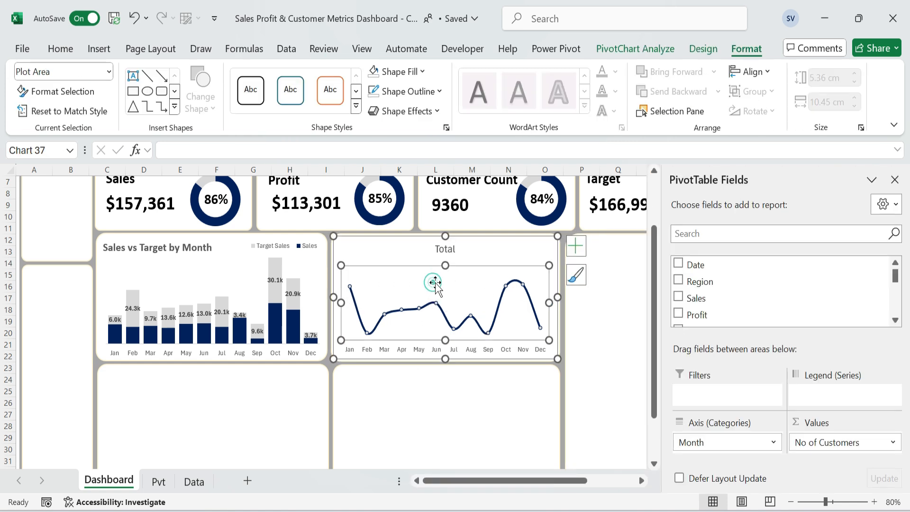
left_click_drag(444, 265, 446, 255)
Retitle the line chart "Customer count by Month".
left_click(447, 249)
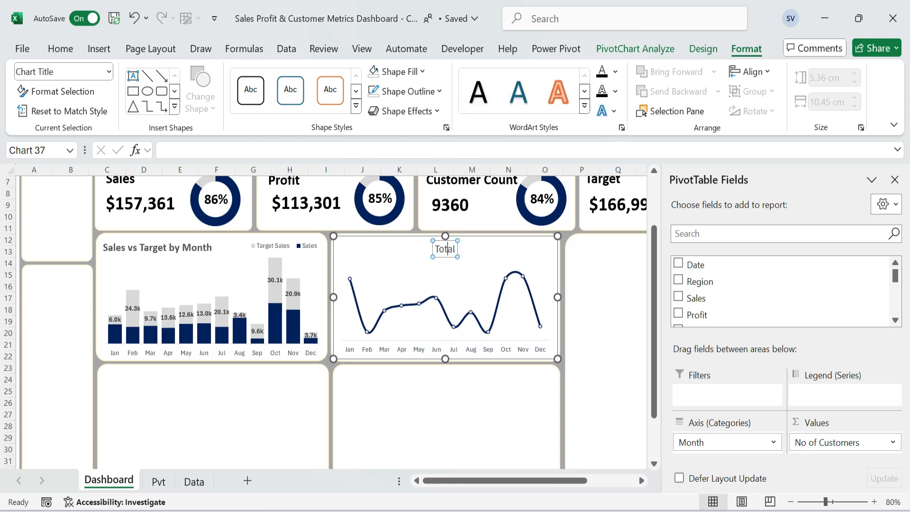
double_click(447, 249)
type("Customer")
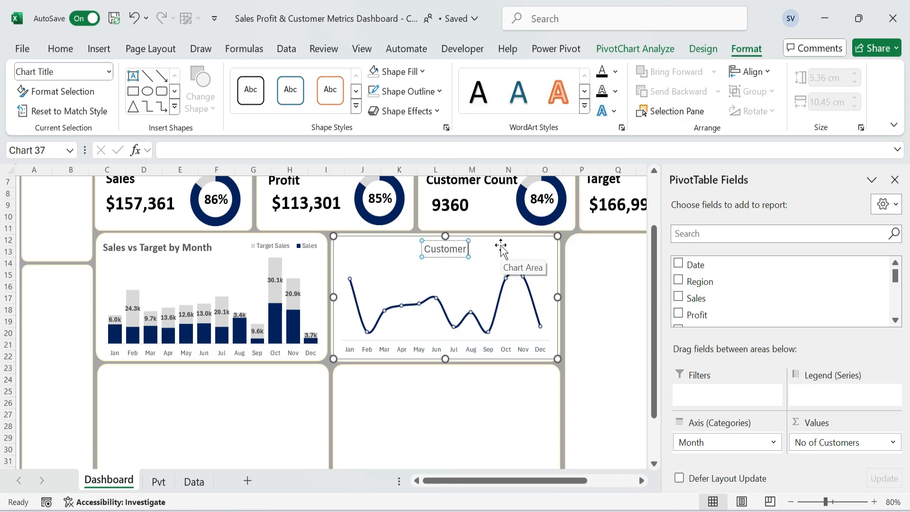
type(" count by Month")
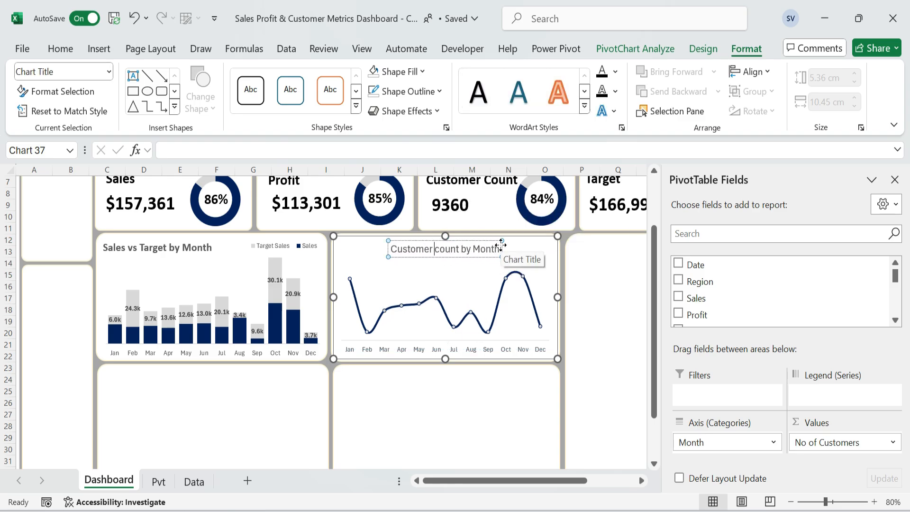
Correct the line chart's title to "Customer Count by Month" and make it bold.
key("Delete")
type("C")
key("ctrl+a")
key("ctrl+b")
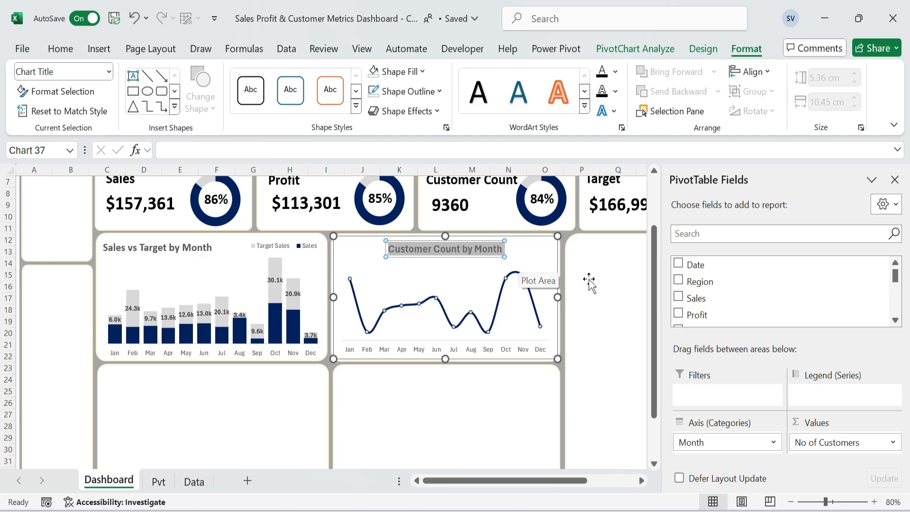
Move the "Customer Count by Month" title to the upper-left corner of the line chart.
left_click(589, 280)
left_click(484, 254)
left_click_drag(483, 257, 433, 256)
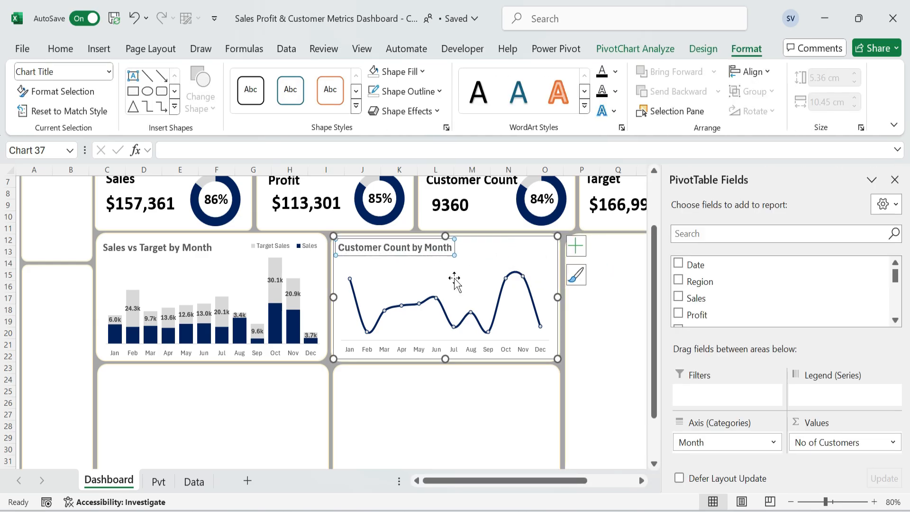
left_click(454, 280)
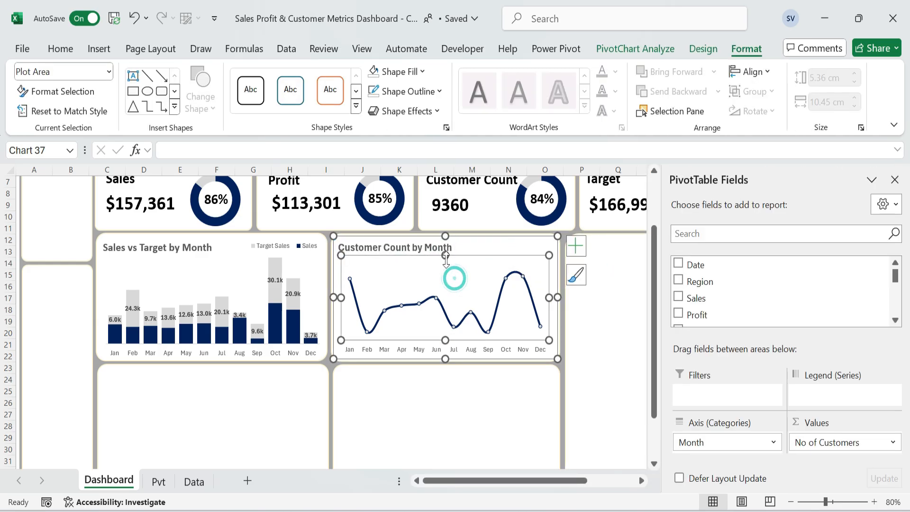
left_click(597, 327)
Insert a funnel chart from the customer satisfaction scores in P11:Q16 on the Pvt sheet.
left_click(225, 403)
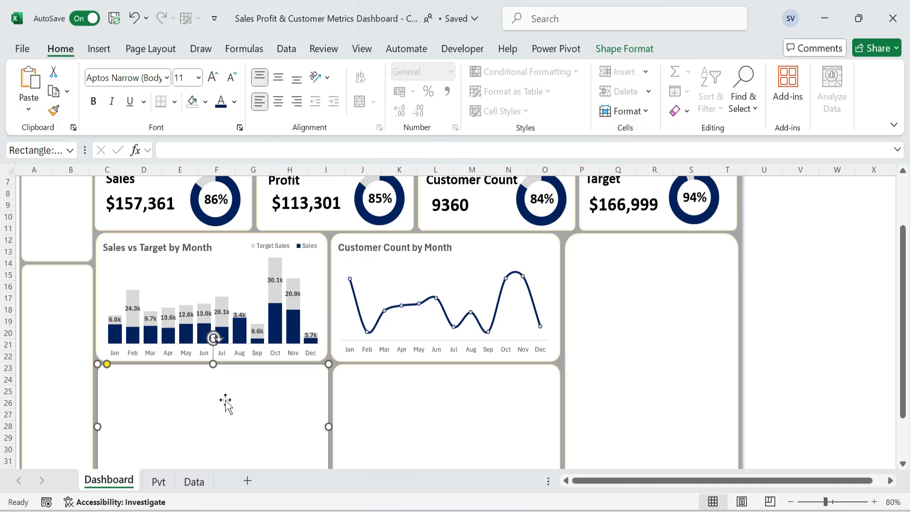
left_click(159, 482)
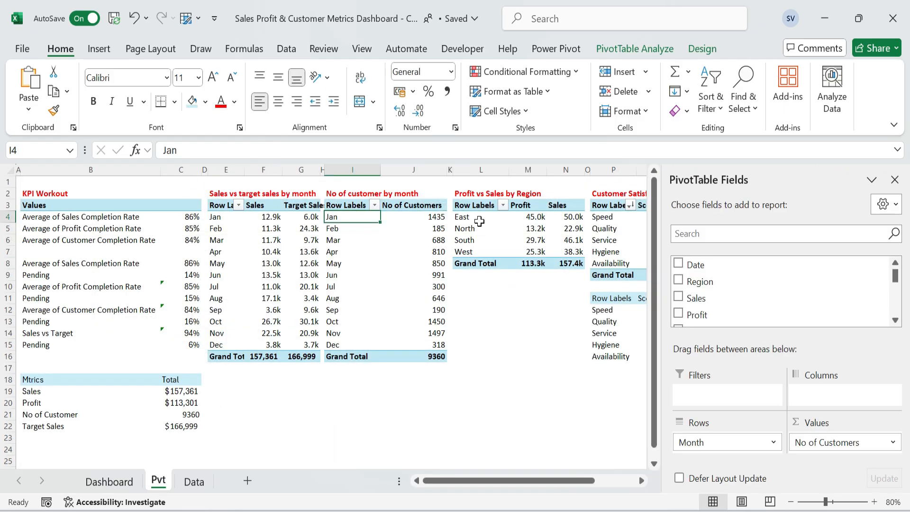
left_click(622, 216)
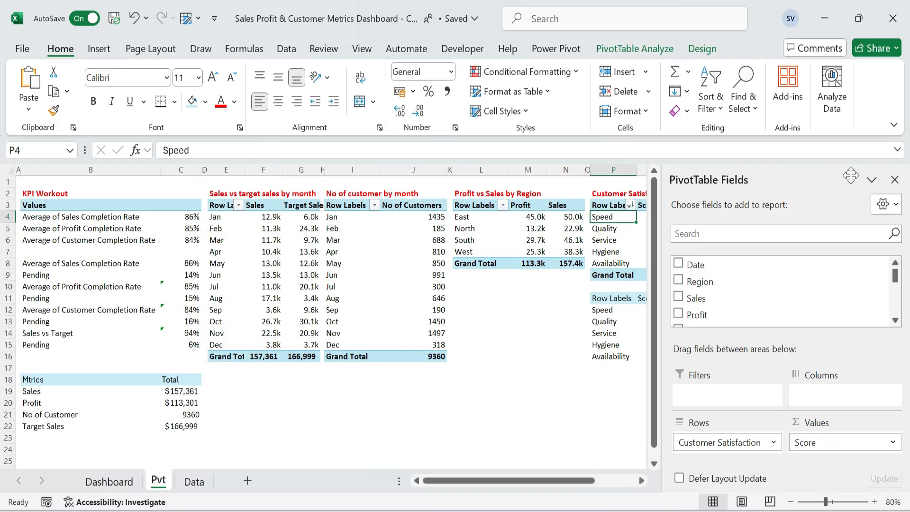
left_click(895, 180)
left_click_drag(623, 291, 654, 357)
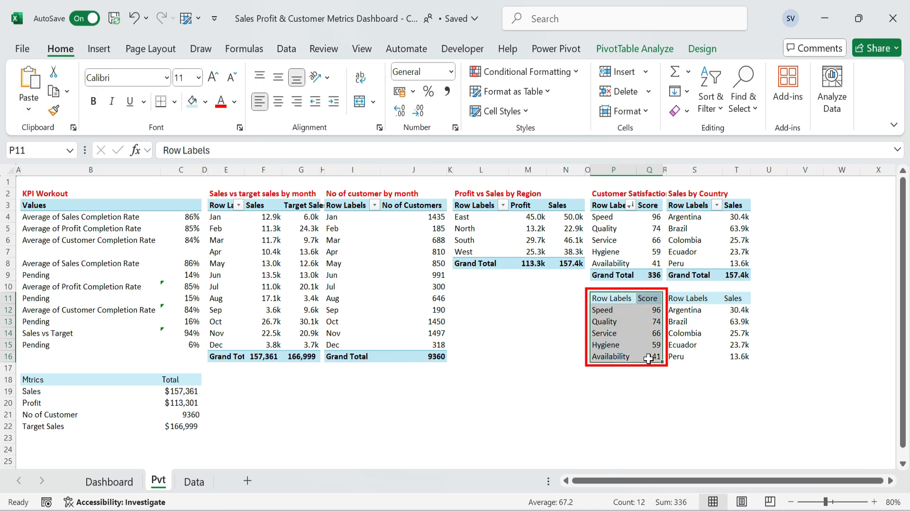
left_click(100, 49)
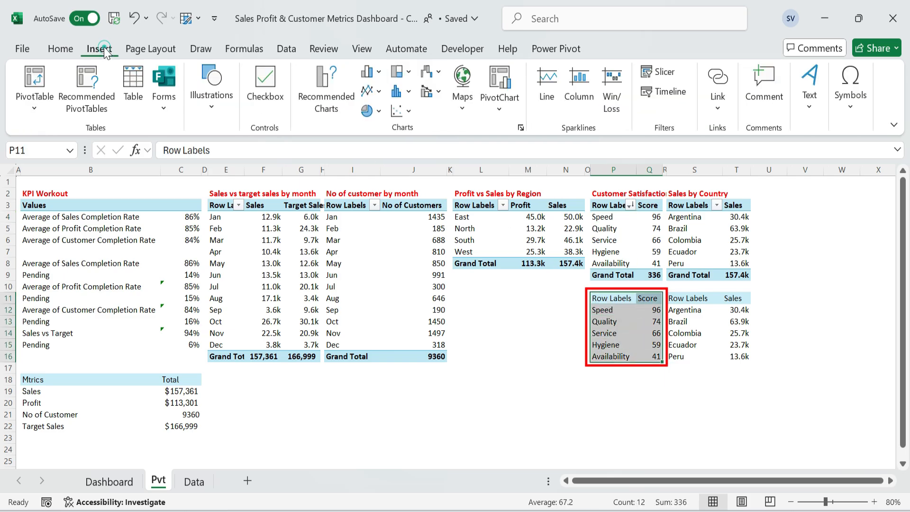
left_click(328, 97)
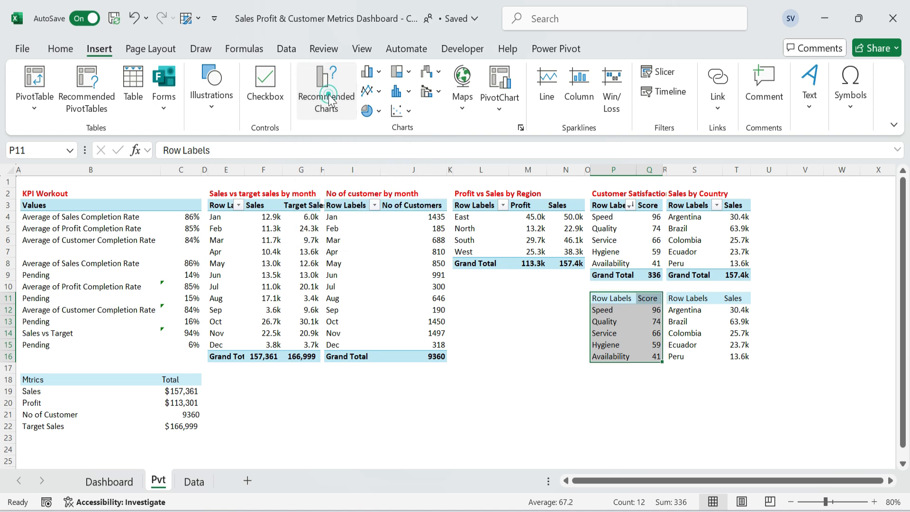
left_click(319, 350)
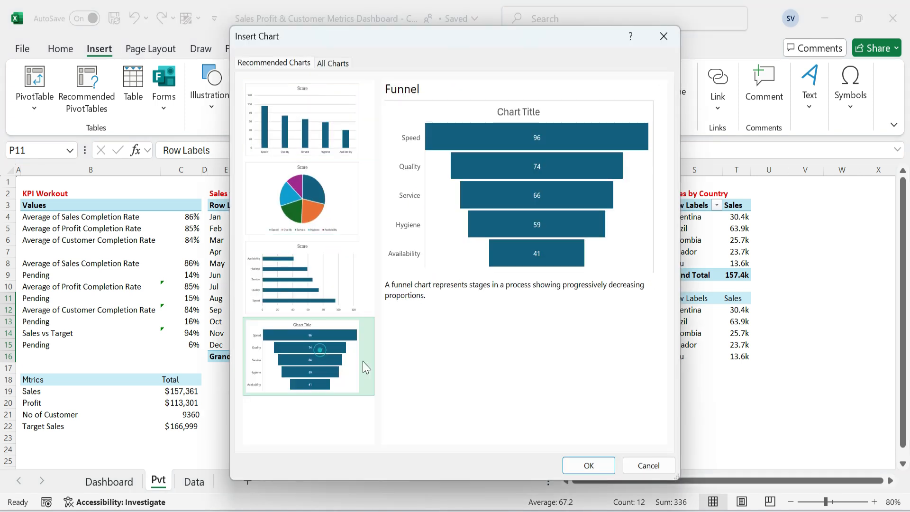
left_click(588, 465)
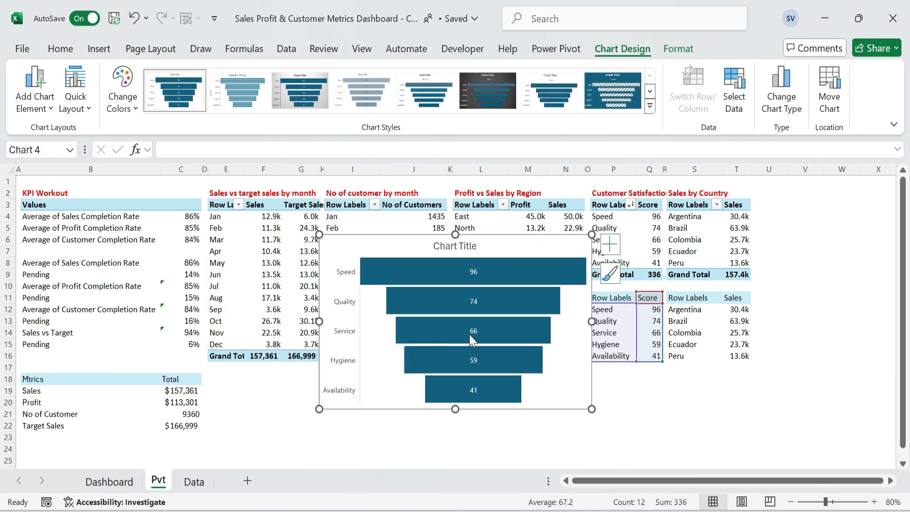
Move the funnel chart to the Dashboard card below Sales vs Target and resize it to about 5.23 cm high by 10.54 cm wide.
key("ctrl+x")
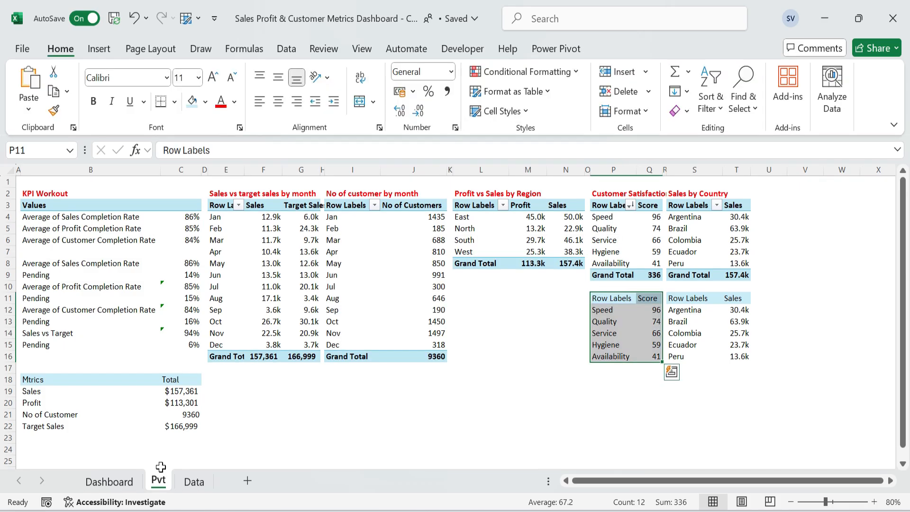
left_click(109, 482)
scroll(196, 358, "down", 1)
key("ctrl+v")
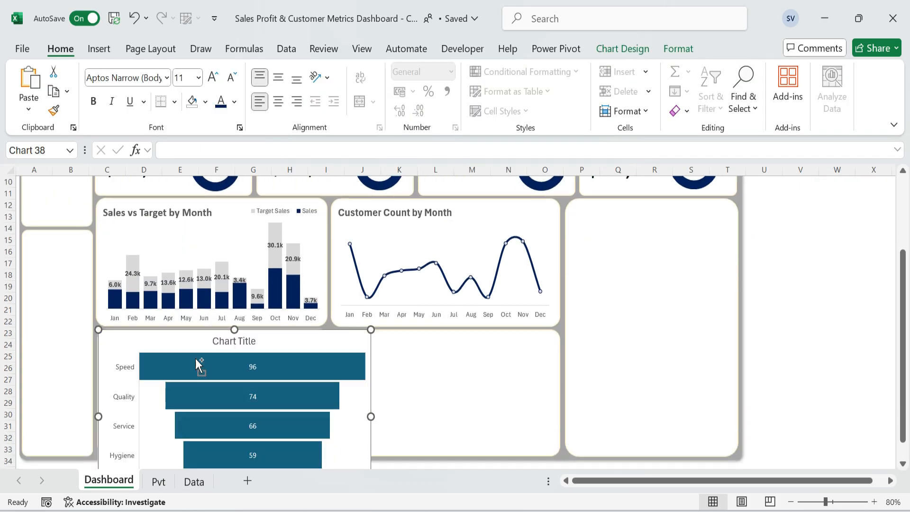
scroll(230, 362, "down", 1)
scroll(369, 429, "down", 3)
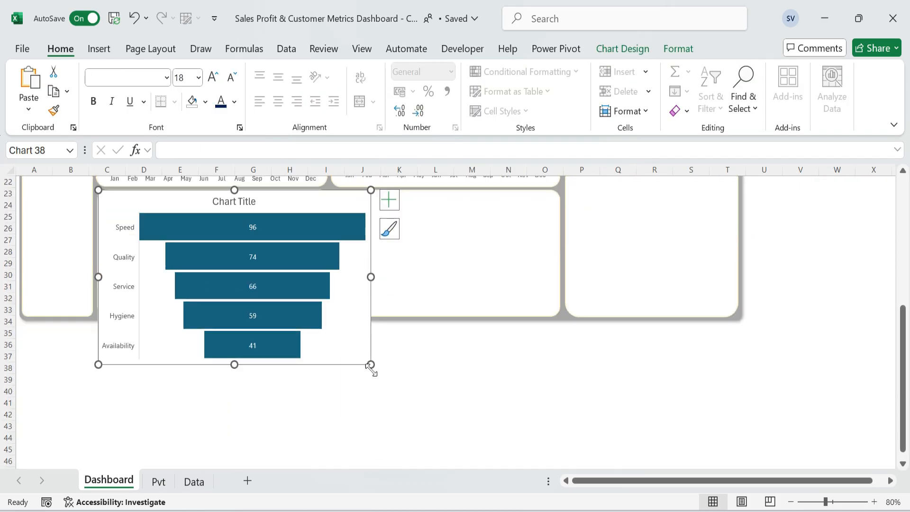
left_click_drag(370, 364, 265, 303)
left_click_drag(284, 249, 325, 250)
Title the funnel chart "Customer Satisfaction Score" in bold.
left_click(221, 204)
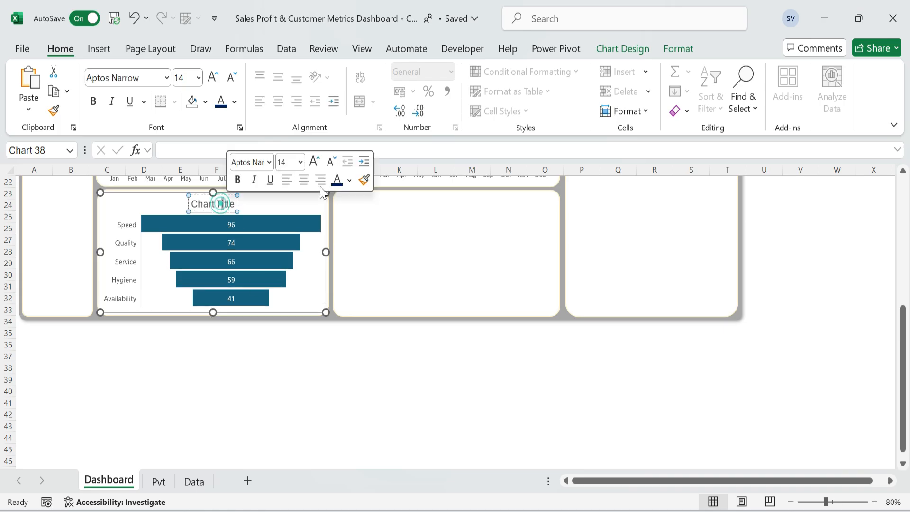
type("Customer Satisfaction Score")
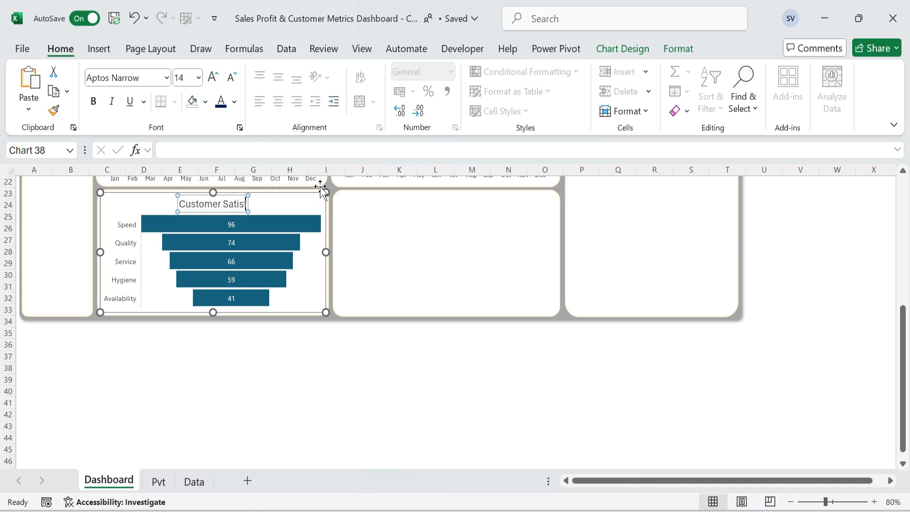
key("ctrl+a")
key("ctrl+b")
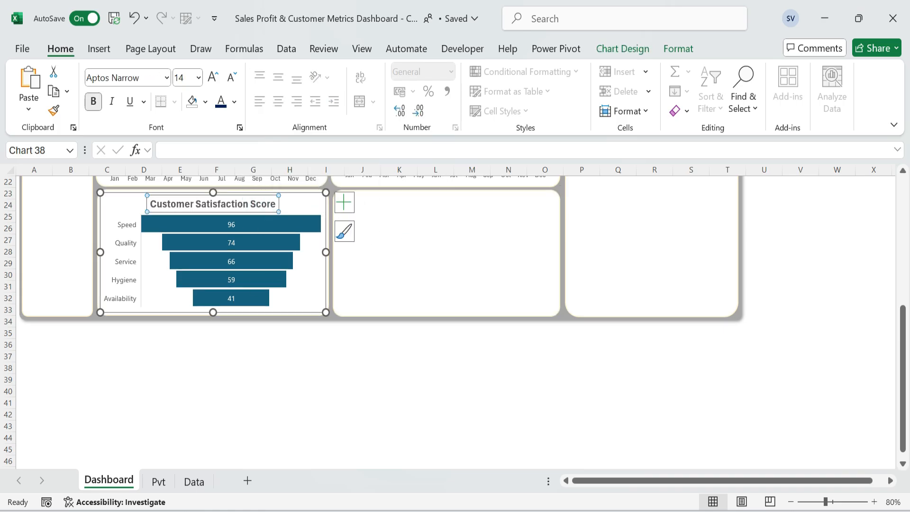
left_click(429, 238)
left_click(263, 209)
left_click(131, 268)
left_click(427, 243)
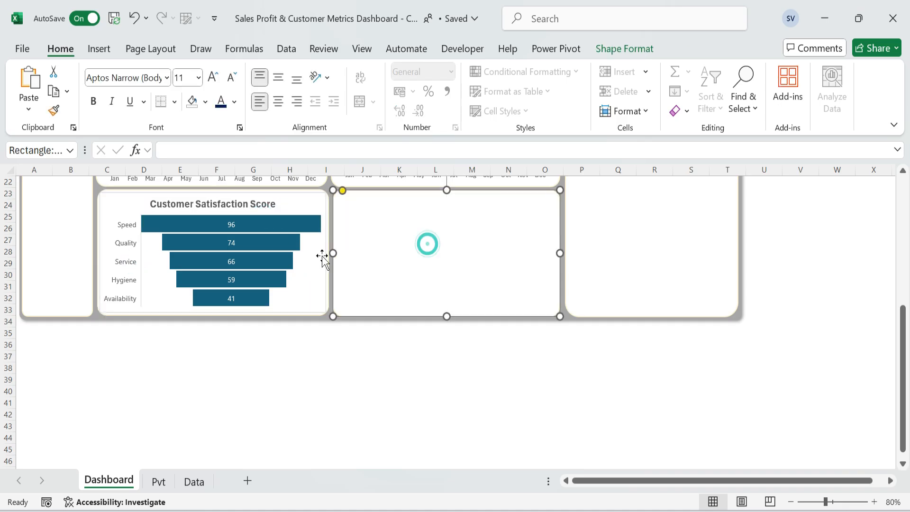
Set the funnel chart's area to no fill and no outline.
left_click(321, 256)
left_click(325, 200)
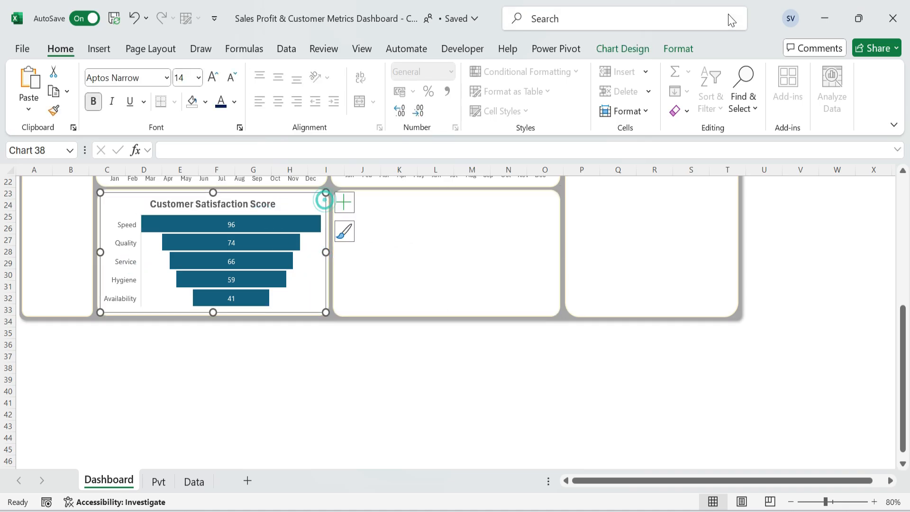
left_click(678, 49)
left_click(423, 72)
left_click(402, 337)
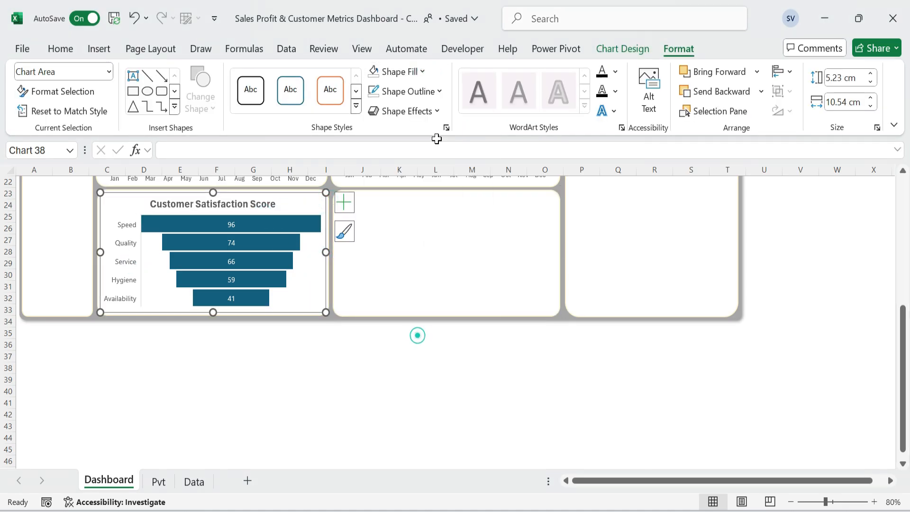
left_click(440, 91)
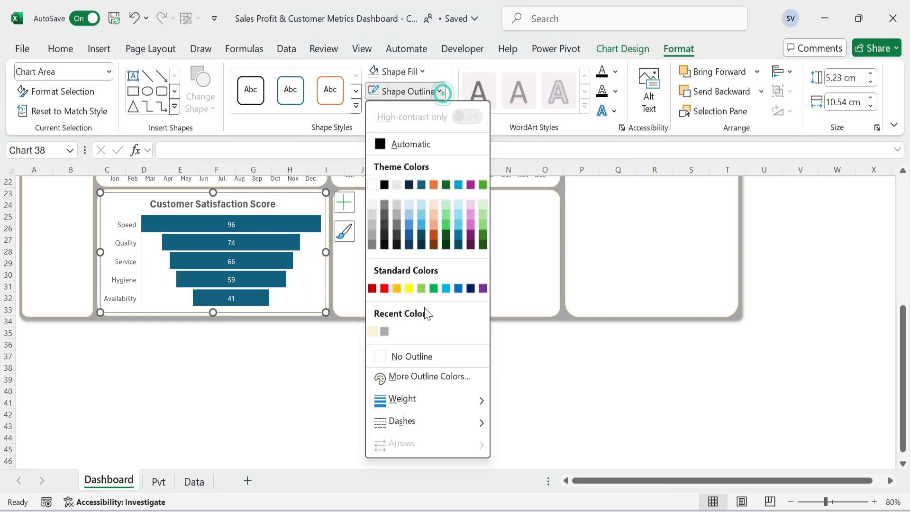
left_click(419, 355)
Fill the funnel chart's Score bars with the standard dark blue.
left_click(280, 223)
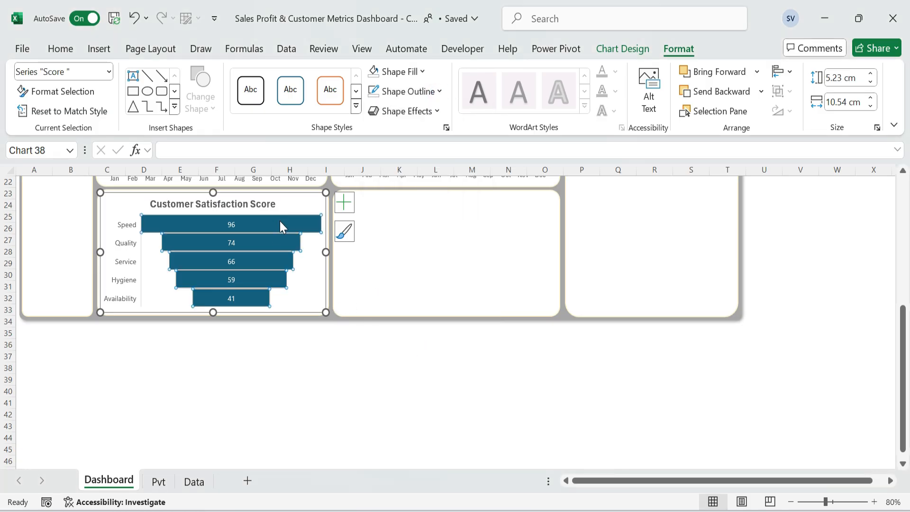
left_click(70, 43)
scroll(244, 183, "up", 4)
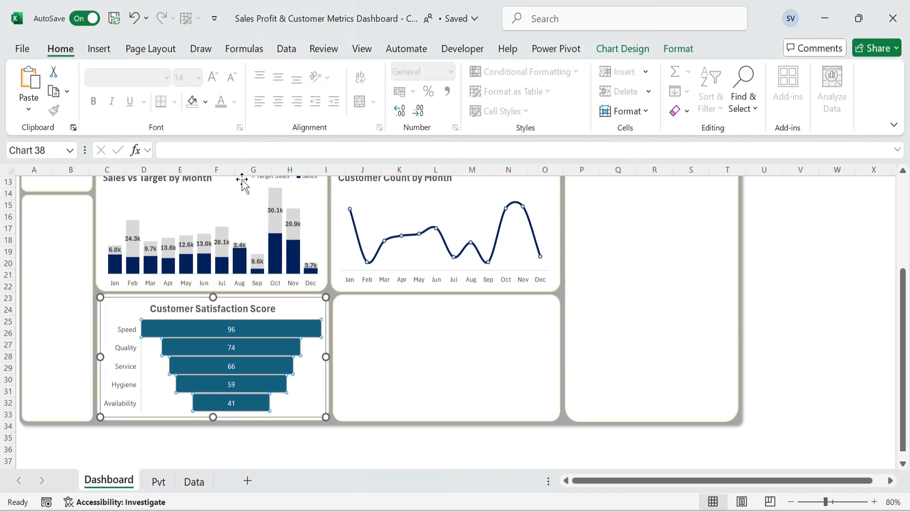
left_click(205, 101)
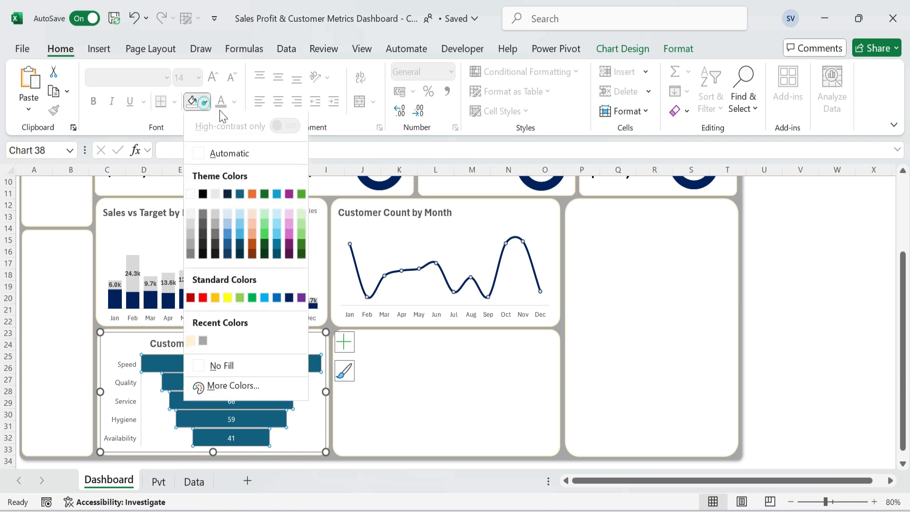
left_click(288, 298)
Make the funnel chart's data labels bold and white.
left_click(233, 364)
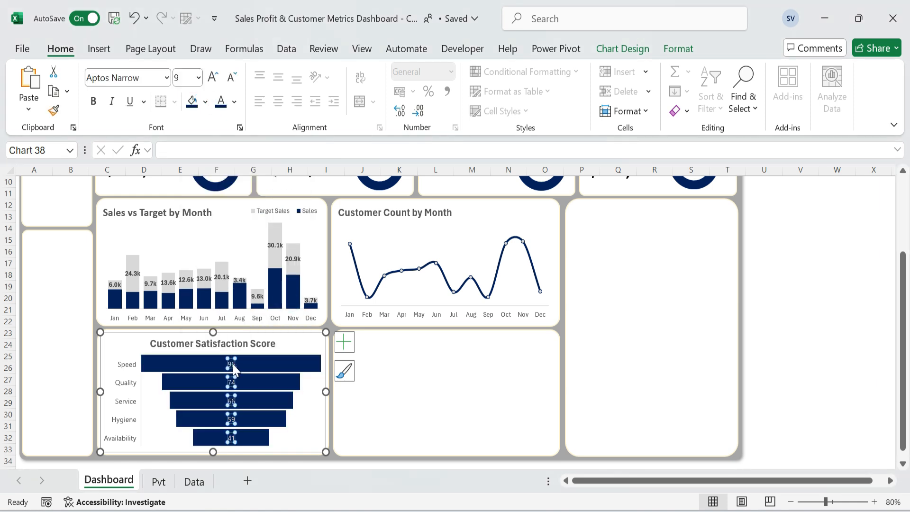
key("ctrl+b")
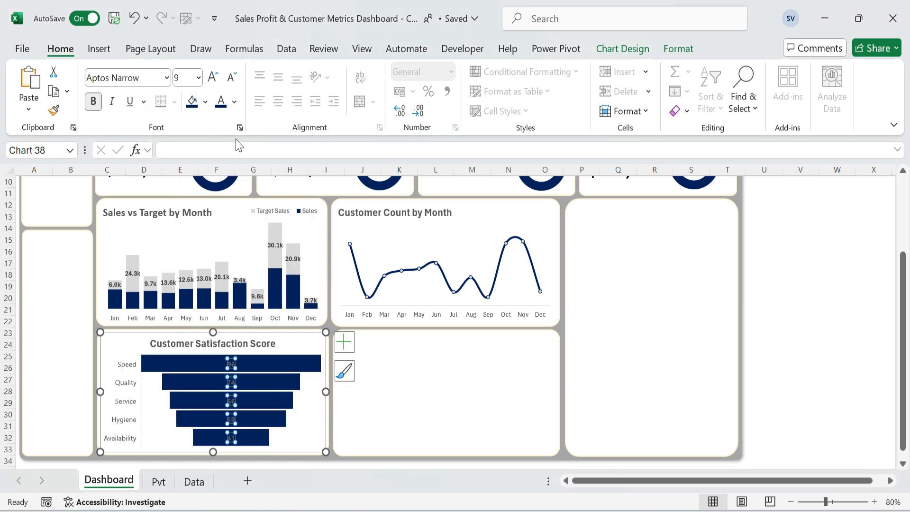
left_click(235, 101)
left_click(220, 195)
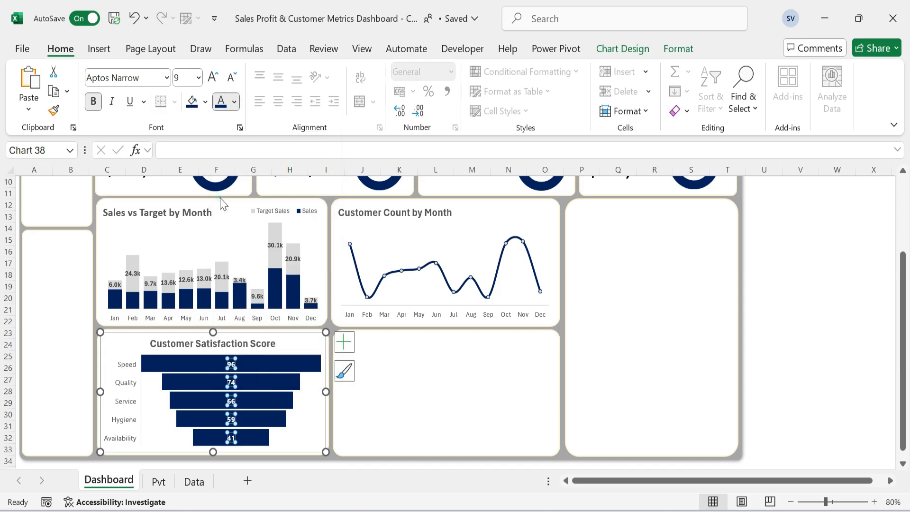
left_click(471, 381)
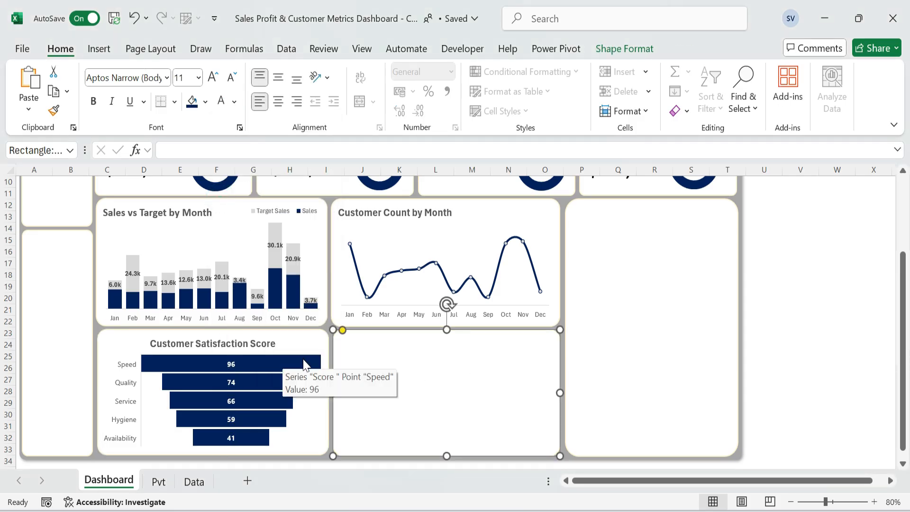
Insert a Stacked Bar PivotChart from the Profit vs Sales by Region pivot table on the Pvt sheet.
left_click(159, 483)
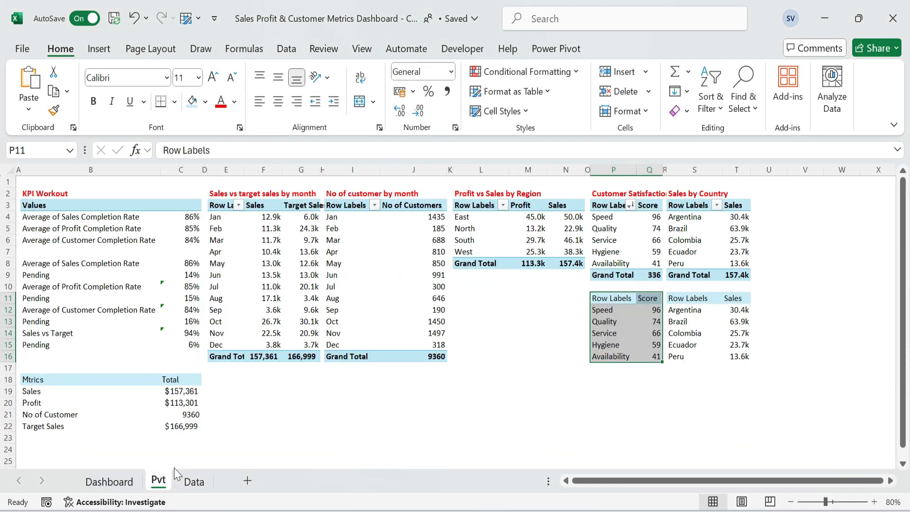
left_click(511, 307)
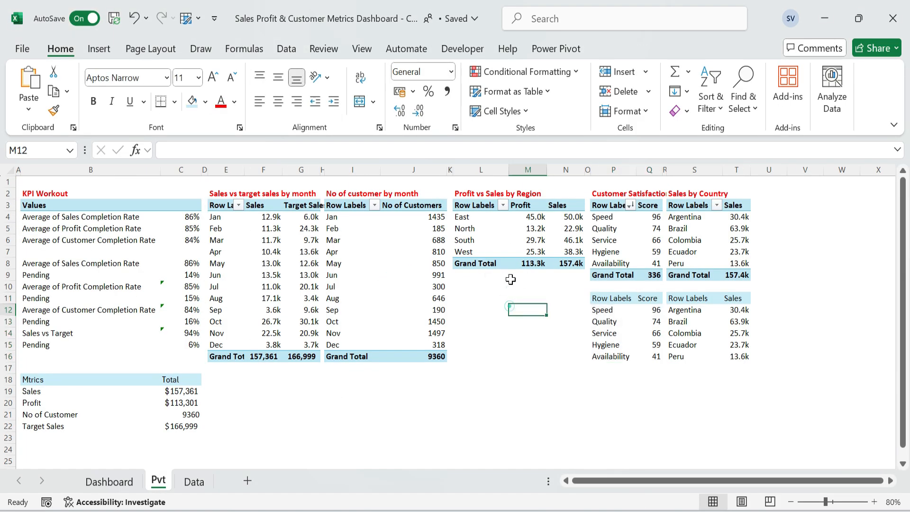
left_click(472, 216)
left_click(98, 48)
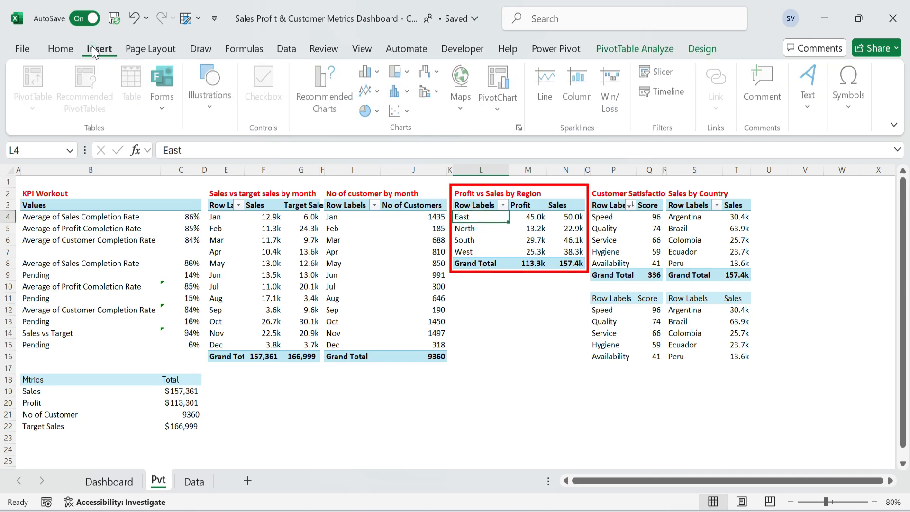
left_click(334, 92)
left_click(274, 180)
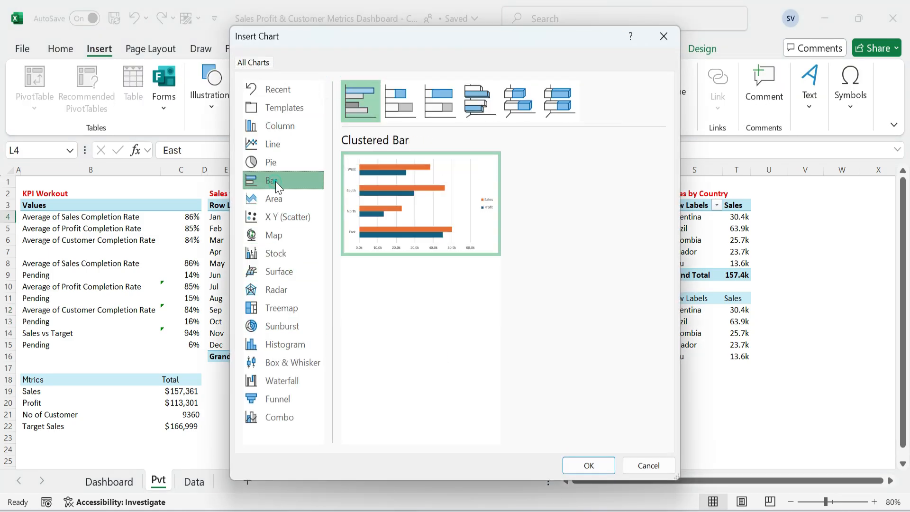
left_click(409, 103)
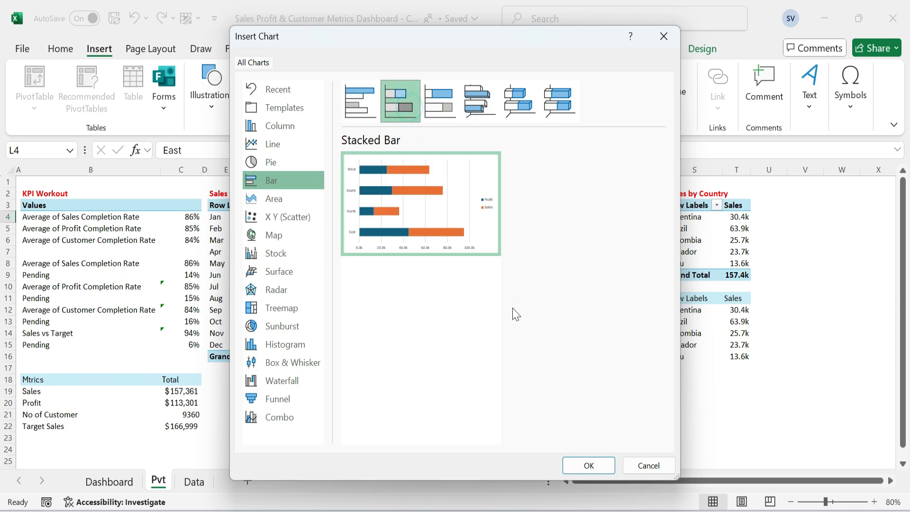
left_click(587, 464)
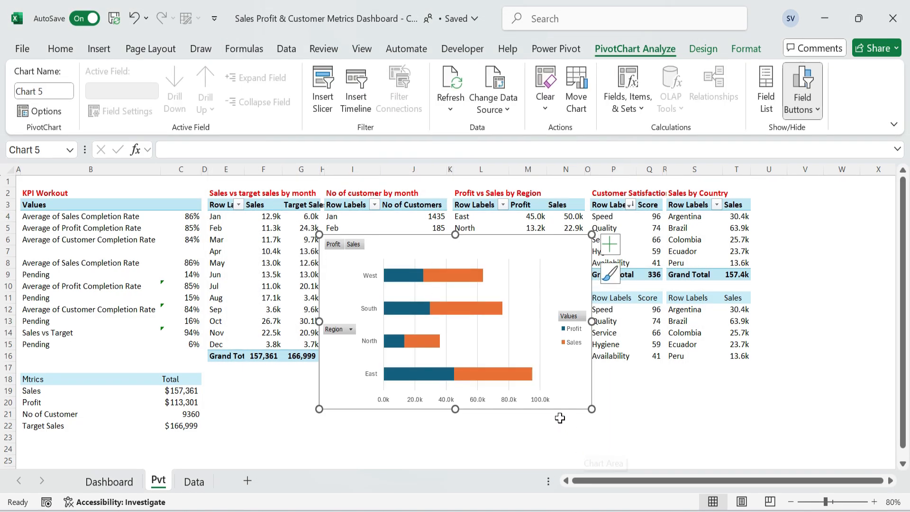
Move the Profit vs Sales by Region chart onto the Dashboard sheet's empty lower card and hide all its field buttons.
left_click(109, 480)
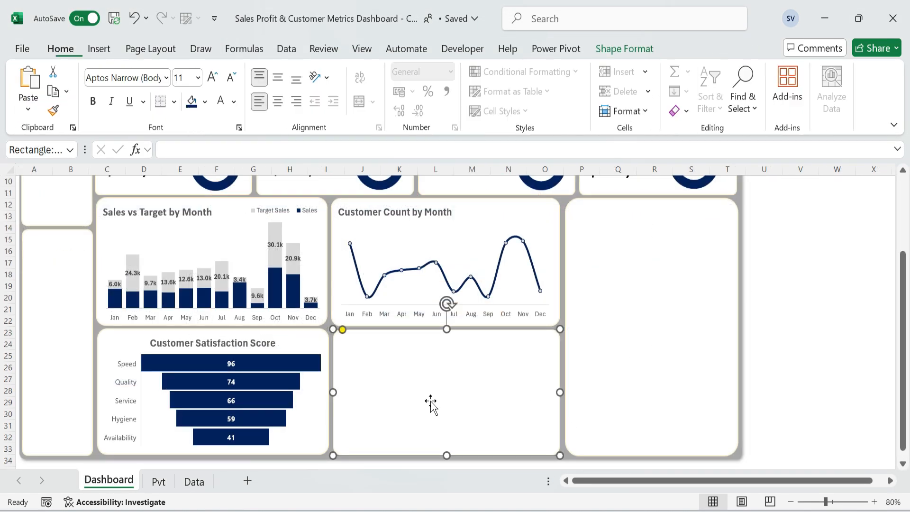
key("ctrl+v")
scroll(431, 402, "down", 2)
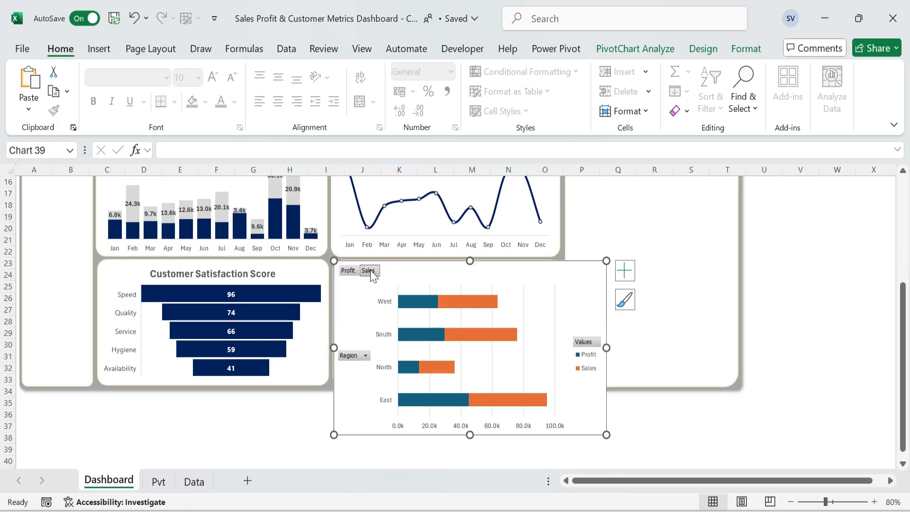
right_click(357, 355)
left_click(422, 308)
left_click(583, 346)
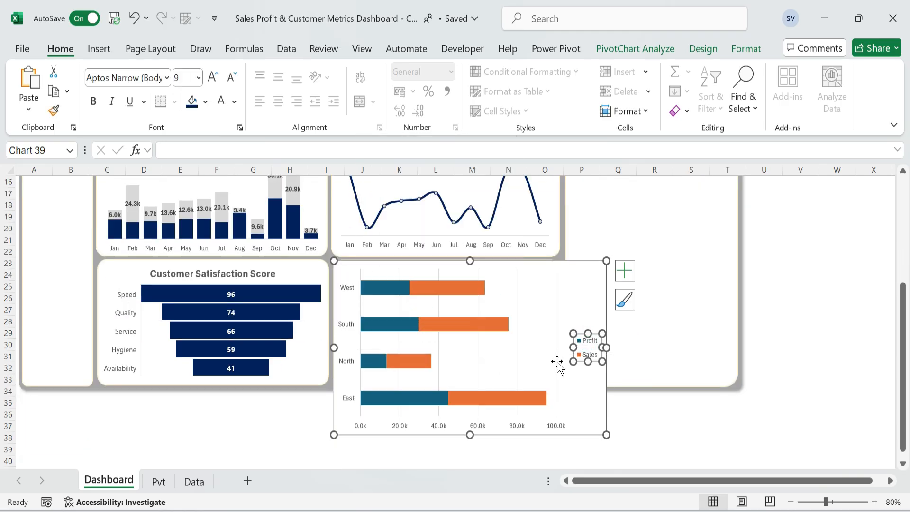
Remove the region chart's gridlines and horizontal value axis, and show data labels on its bars.
left_click(556, 365)
key("Delete")
left_click(447, 424)
key("Delete")
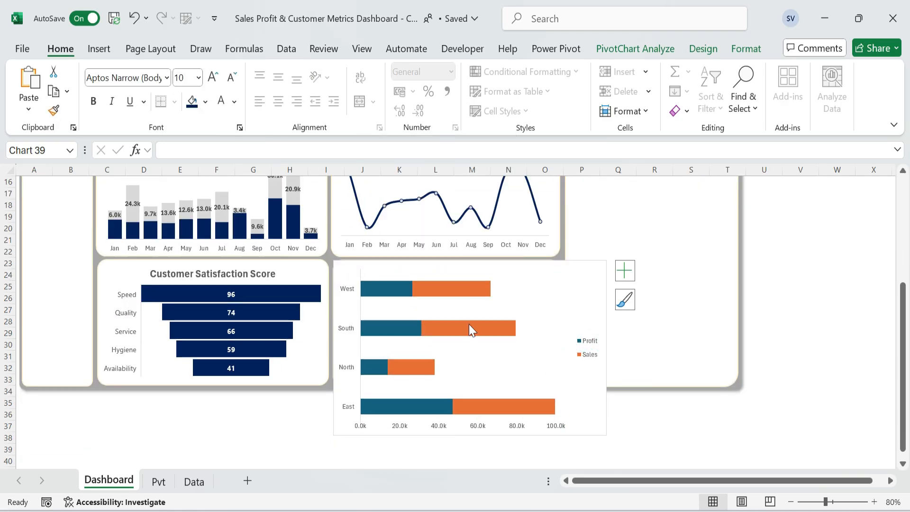
left_click(624, 270)
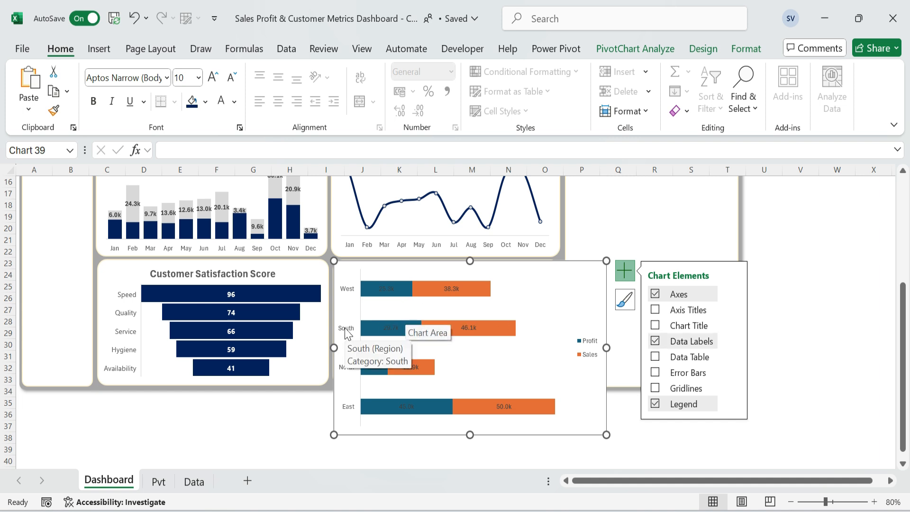
Sort the regions in the Profit vs Sales by Region pivot table on the Pvt sheet in descending order by value.
left_click(158, 481)
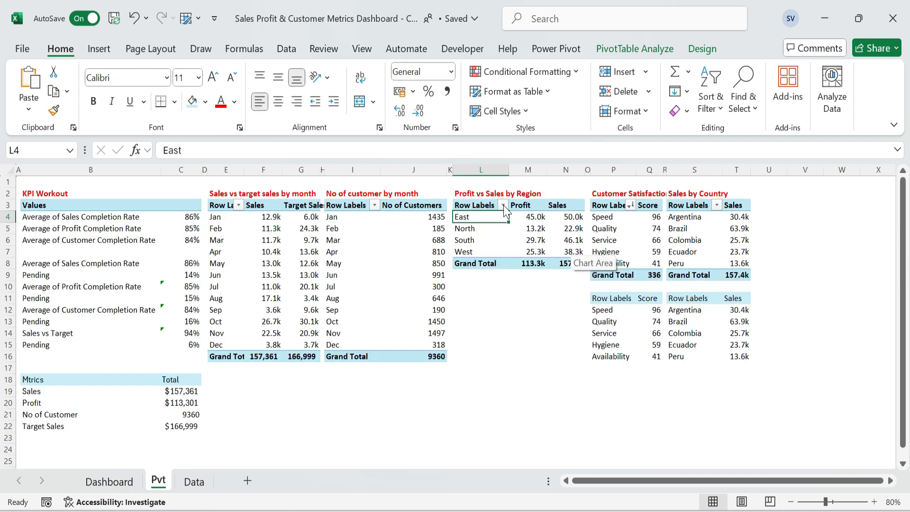
left_click(502, 205)
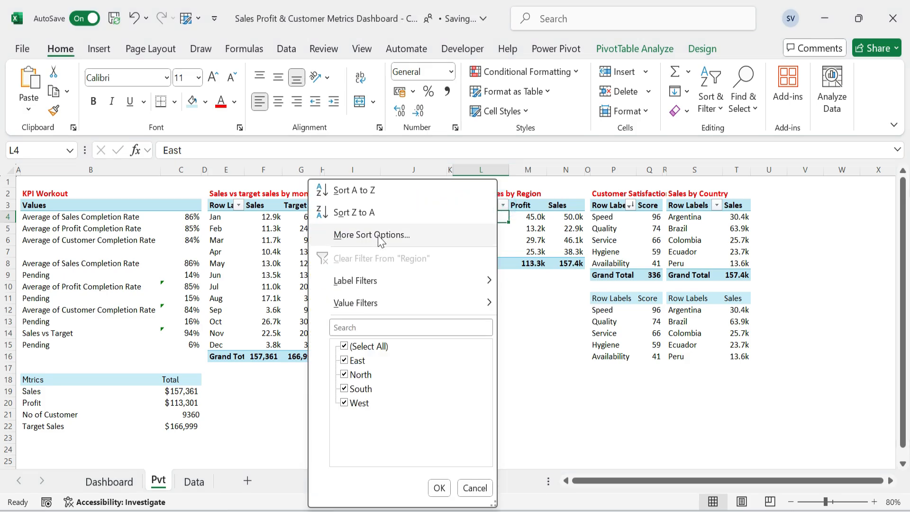
left_click(376, 232)
left_click(432, 254)
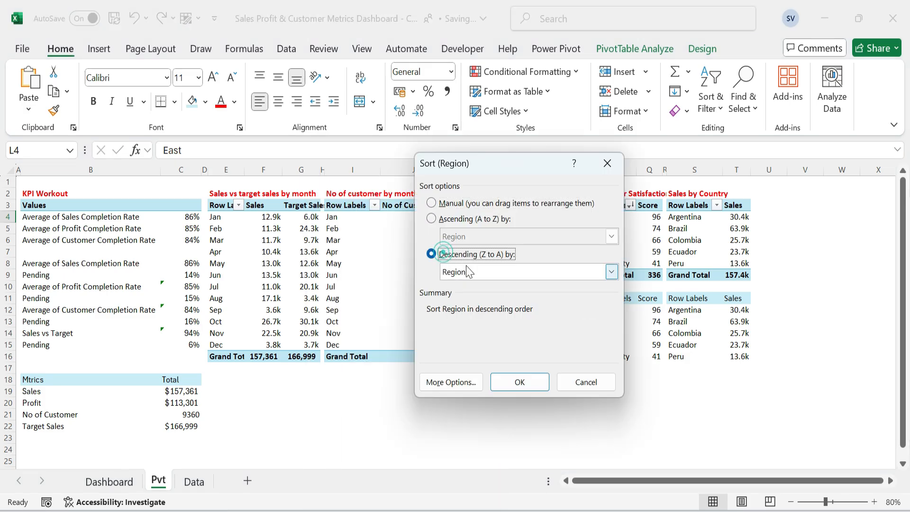
left_click(491, 273)
left_click(492, 297)
left_click(512, 385)
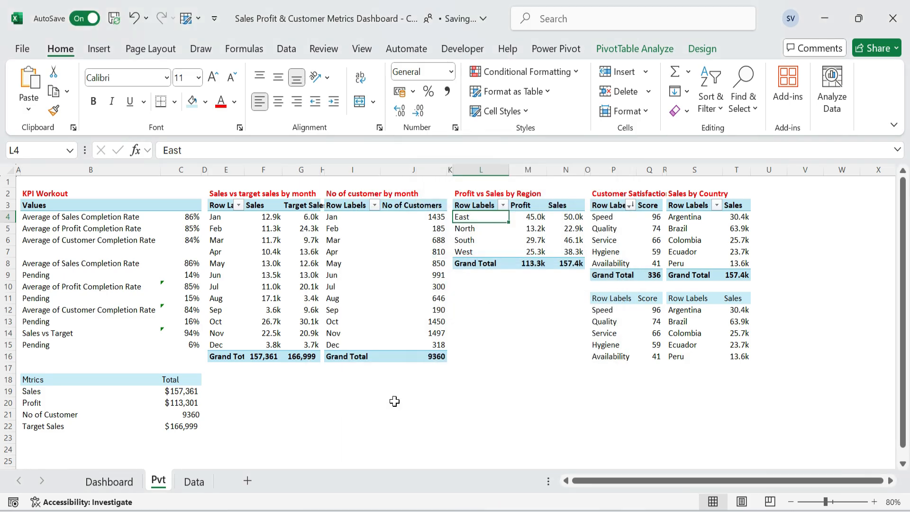
left_click(351, 402)
Give the Dashboard's region chart the bold title "Profit vs Sales by Region" and place it in the chart's upper-left corner.
left_click(122, 481)
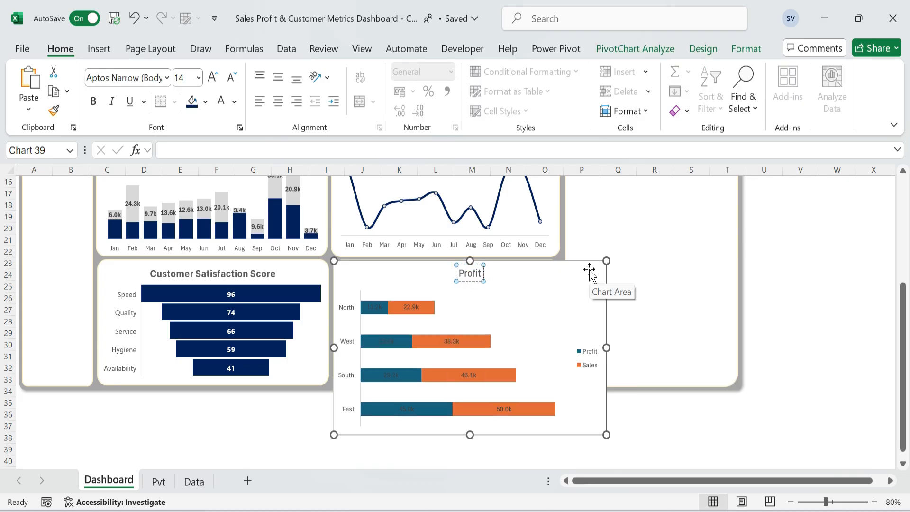
type("Sales by Region")
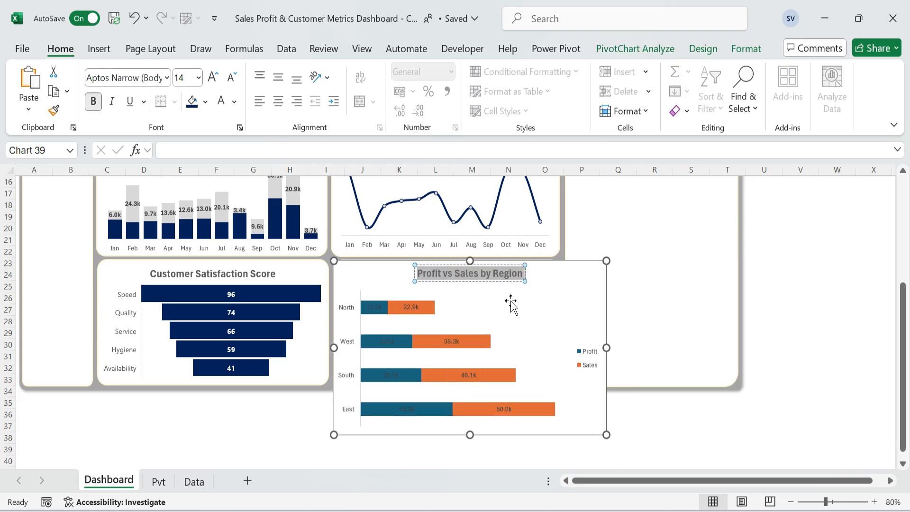
left_click(499, 289)
left_click(500, 278)
left_click_drag(500, 277, 424, 275)
Resize the region chart to about 5.44 cm high by 10.38 cm wide and move its legend to the upper-right corner.
left_click_drag(470, 434, 469, 384)
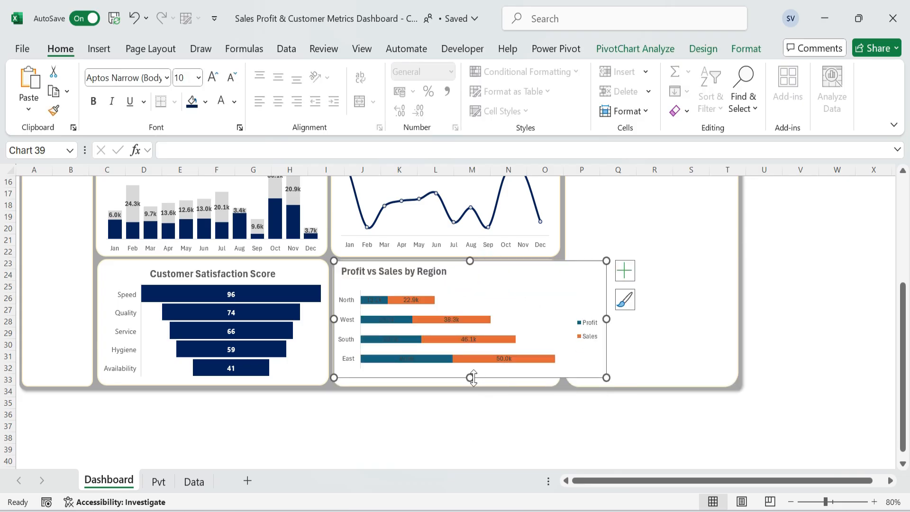
left_click_drag(605, 322, 547, 287)
left_click(549, 343)
left_click(526, 316)
Enlarge the region chart's plot area to use the free space below the title and beside the bars.
left_click(459, 301)
left_click_drag(439, 290, 440, 279)
left_click_drag(438, 375, 438, 380)
left_click_drag(515, 327, 543, 331)
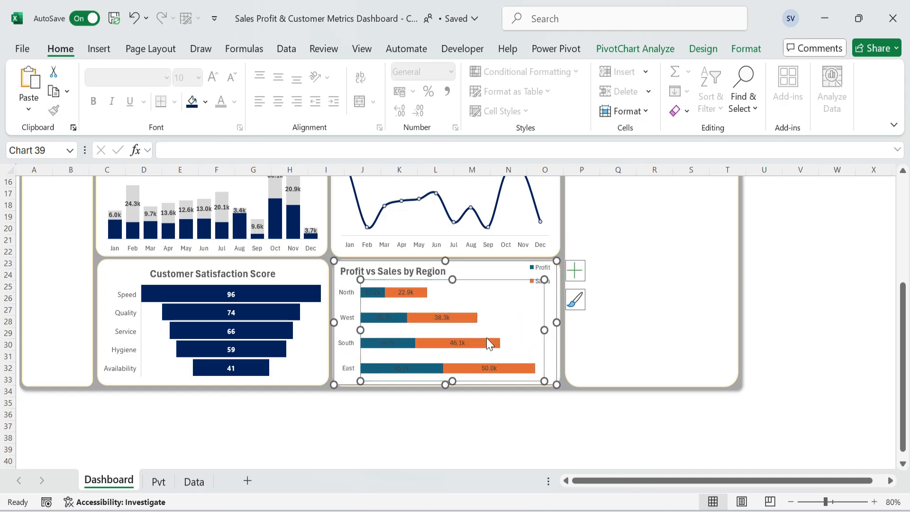
Set the gap width of the region chart's bars to 65%.
double_click(489, 342)
left_click_drag(858, 379, 816, 374)
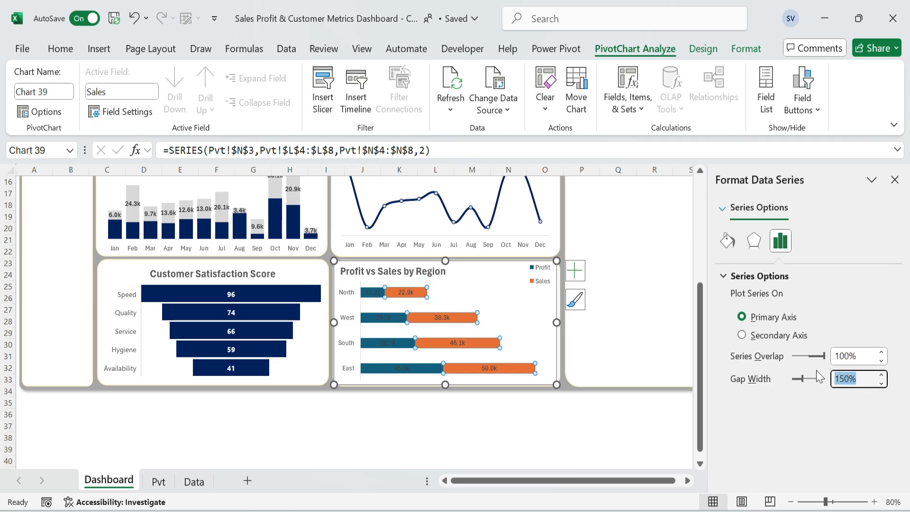
type("65")
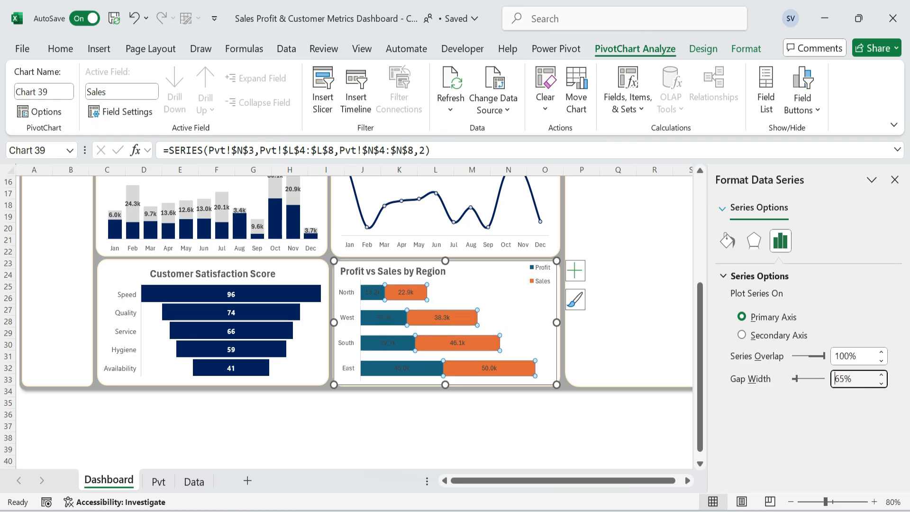
Fill the region chart's Profit bars with dark blue and its Sales bars with White, Background 1, Darker 15%.
left_click(390, 314)
left_click(402, 320)
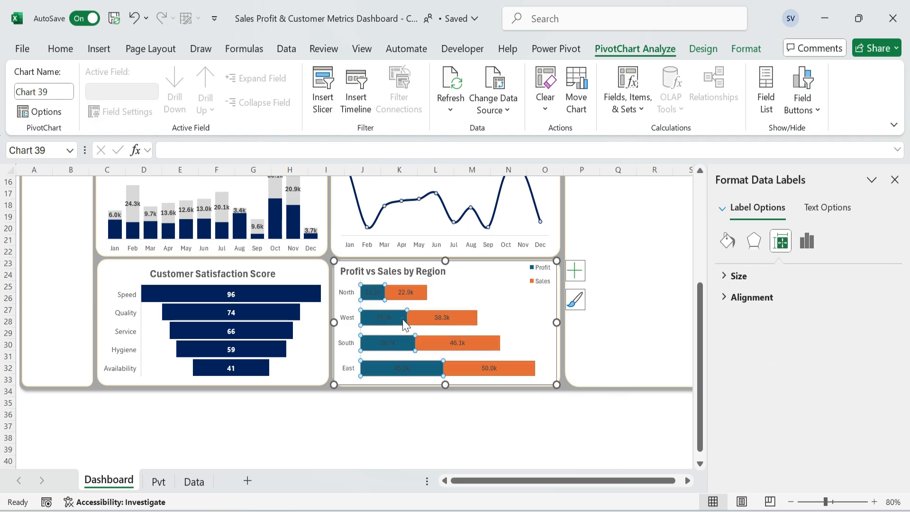
left_click(61, 47)
left_click(191, 102)
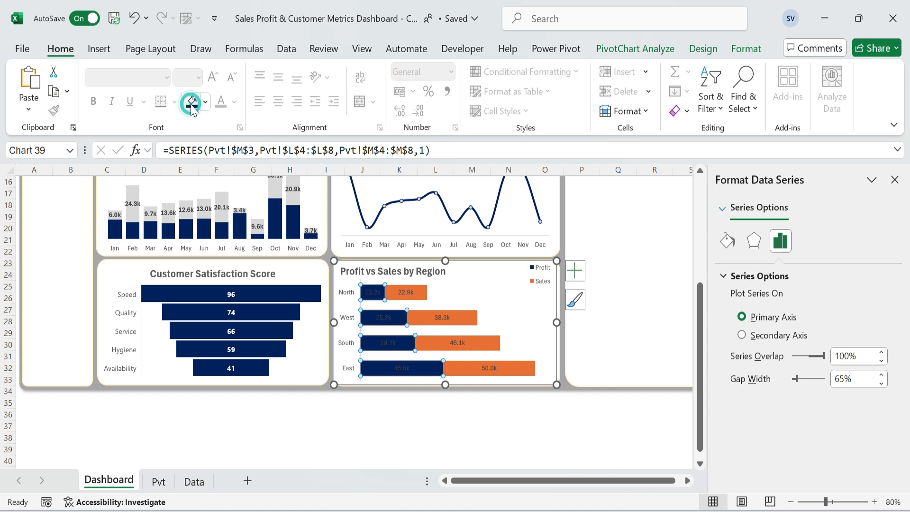
left_click(421, 297)
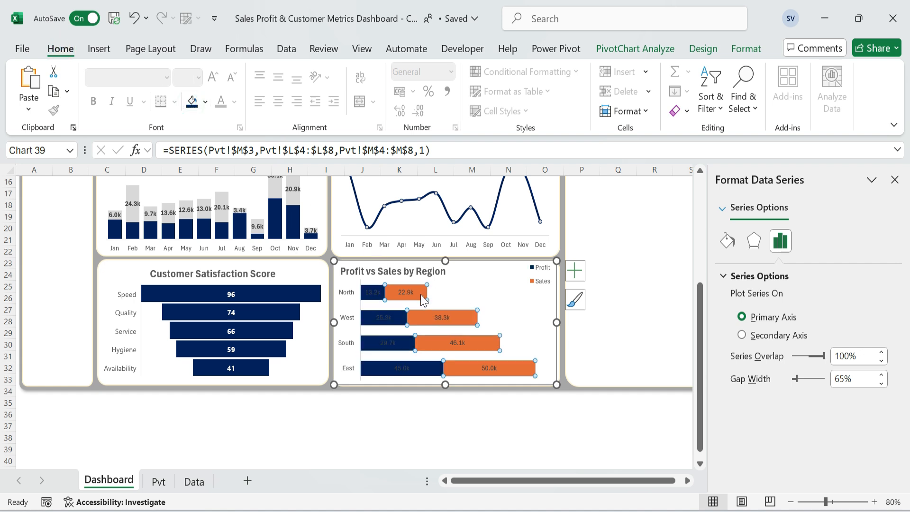
left_click(205, 102)
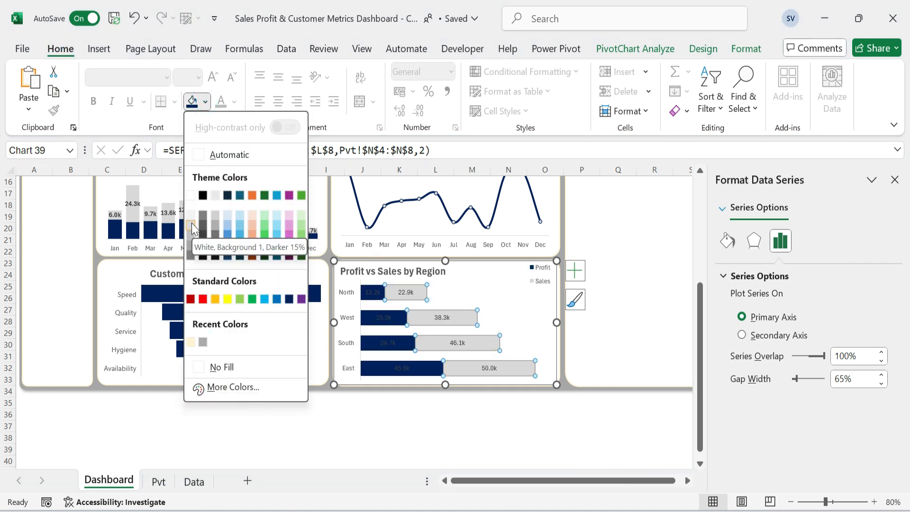
left_click(191, 223)
Make the data labels on the region chart's Profit bars white.
left_click(372, 292)
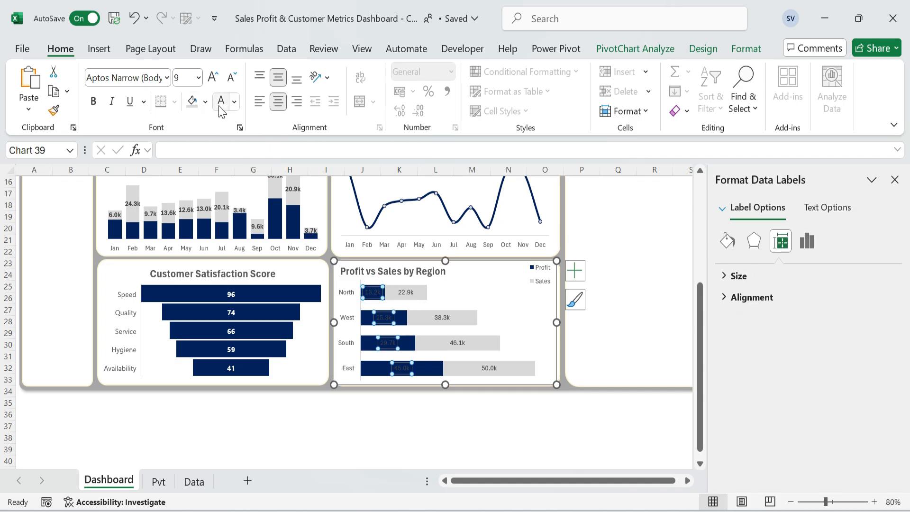
left_click(533, 422)
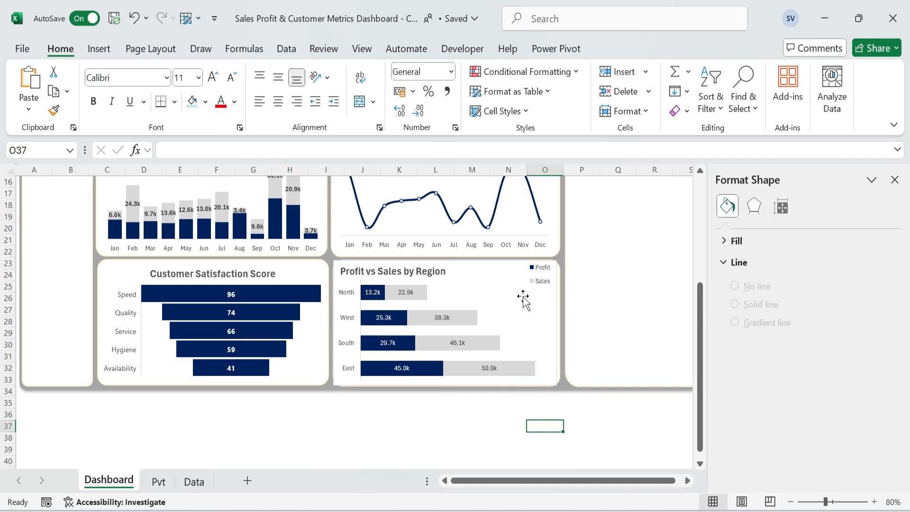
left_click(894, 180)
Set the region chart's area to no fill and no outline.
left_click(554, 296)
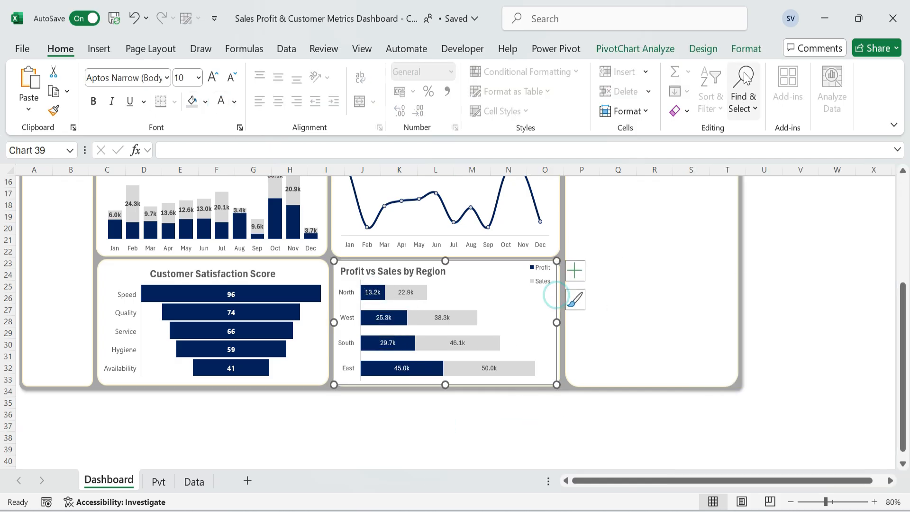
left_click(746, 48)
left_click(419, 71)
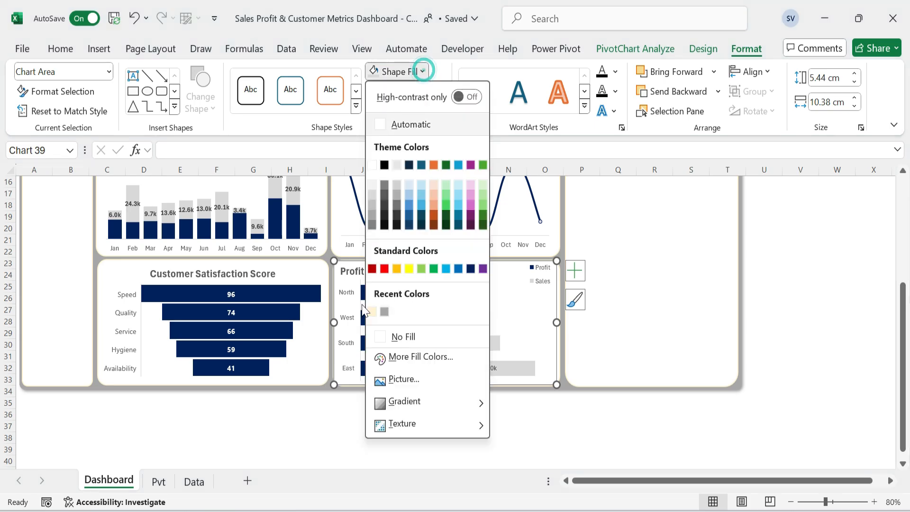
left_click(403, 338)
left_click(406, 91)
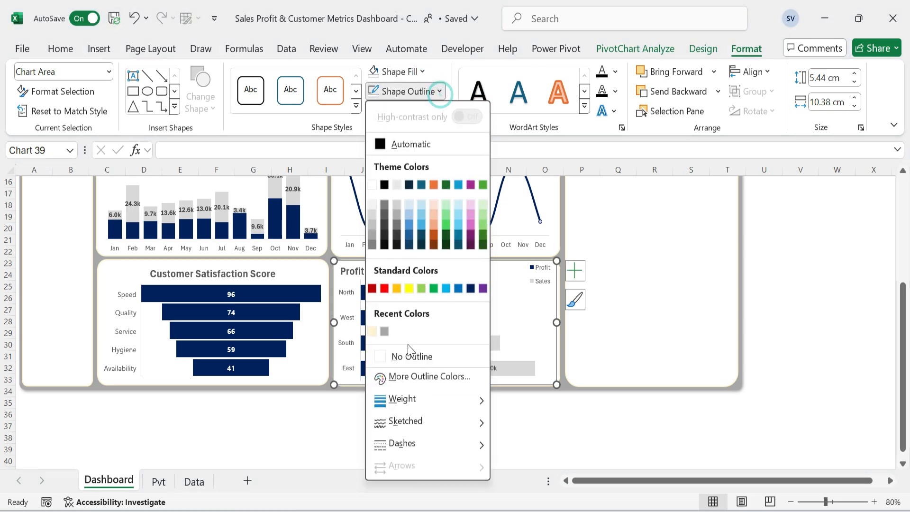
left_click(411, 353)
left_click(509, 424)
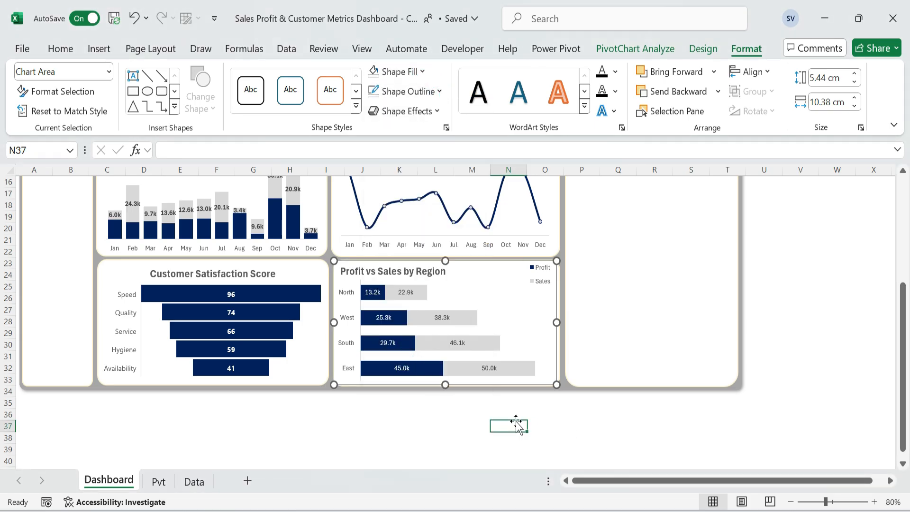
left_click(861, 333)
scroll(861, 333, "up", 3)
scroll(862, 333, "up", 2)
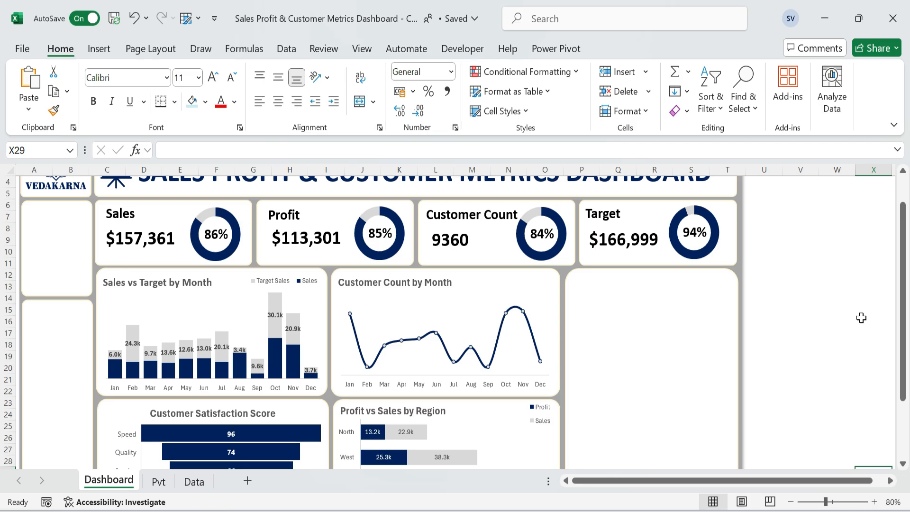
scroll(861, 317, "down", 2)
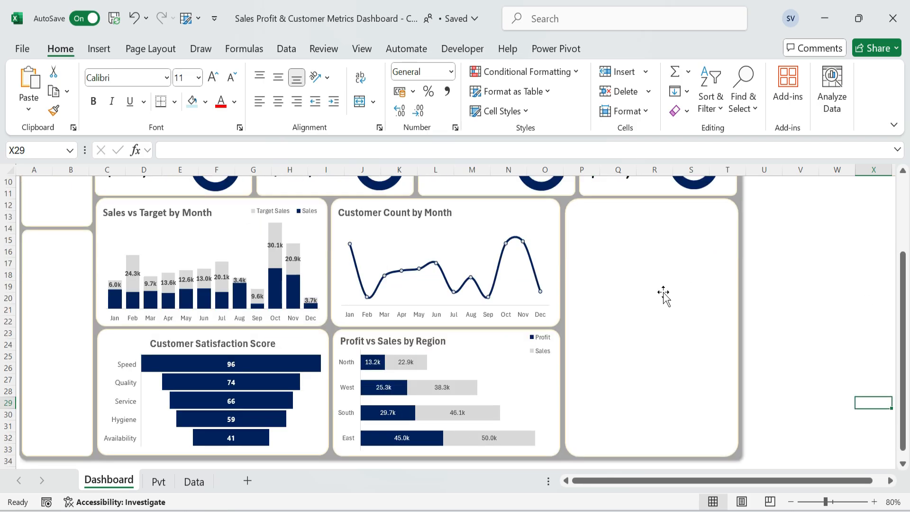
Insert a Filled Map chart from the copied Sales by Country range S11:T16 on the Pvt sheet.
left_click(158, 482)
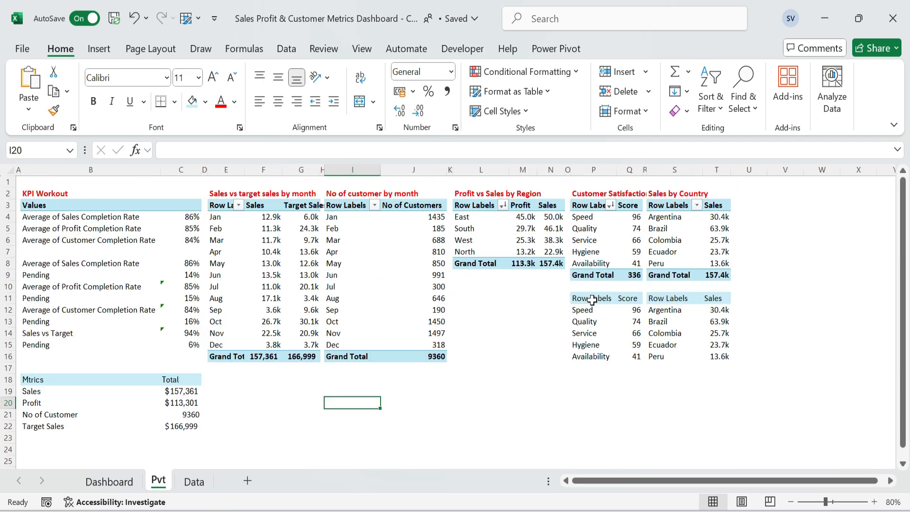
left_click_drag(666, 303, 722, 351)
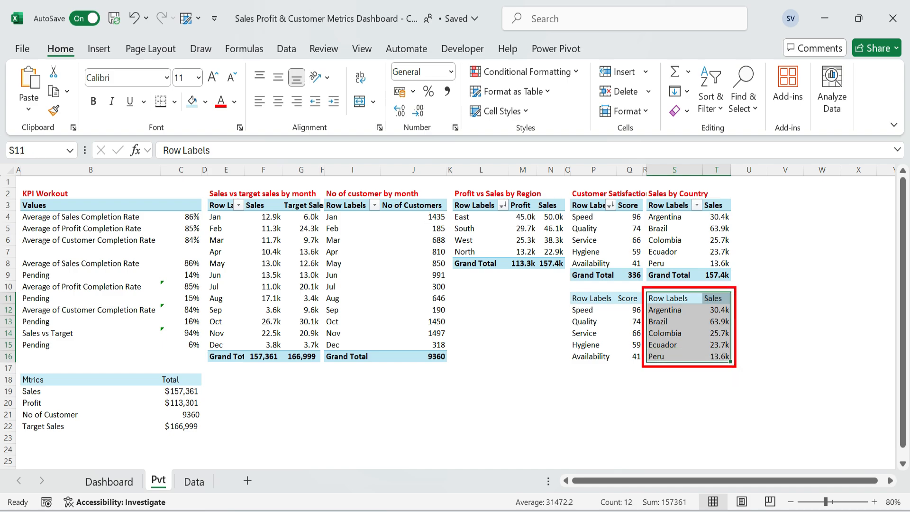
left_click(95, 48)
left_click(310, 90)
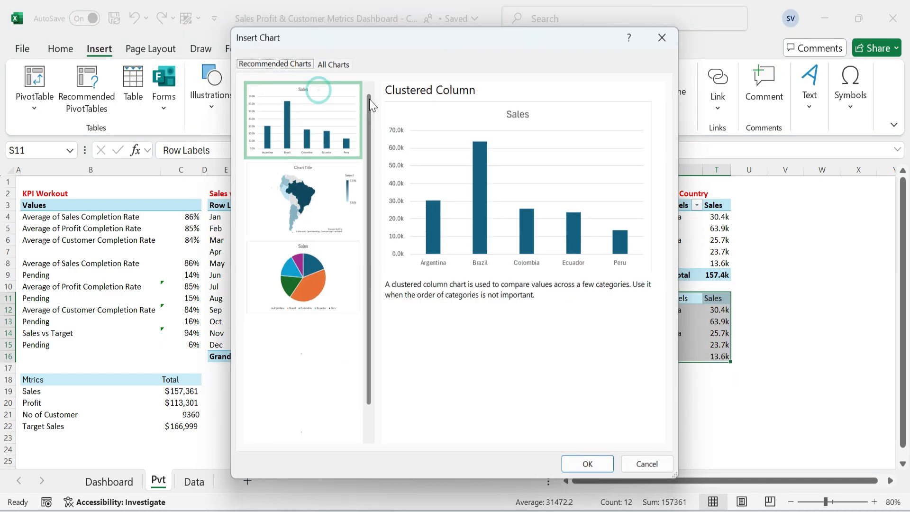
left_click(353, 185)
left_click(585, 465)
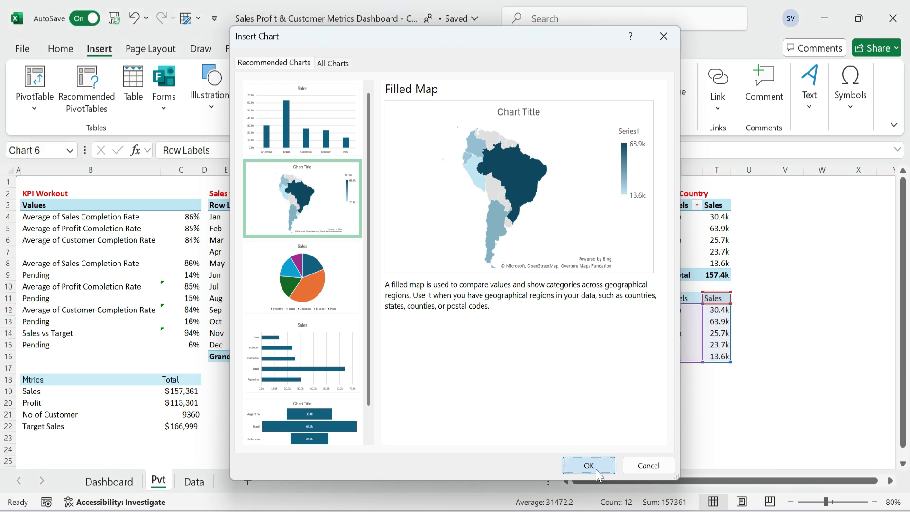
Move the map chart to the Dashboard sheet's tall empty card and resize it to fit the card's height and width.
key("ctrl+x")
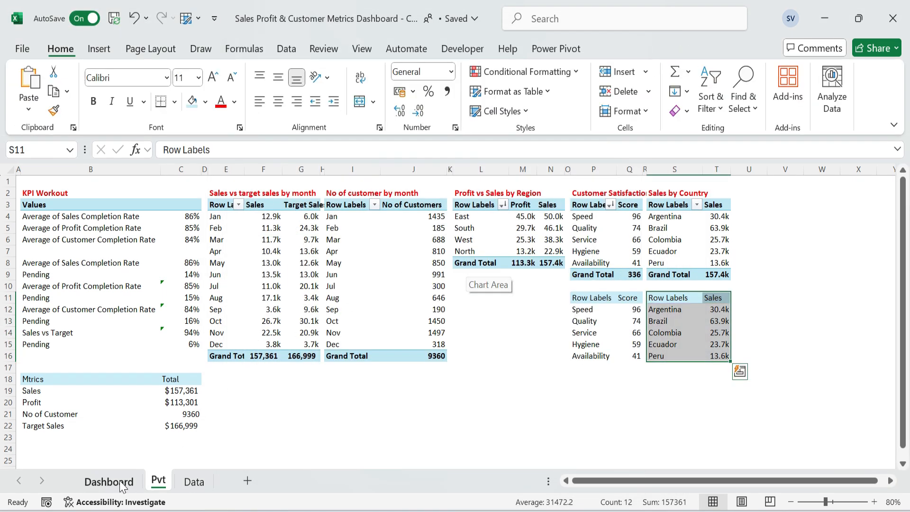
key("ctrl+Page_Up")
left_click(581, 362)
key("ctrl+v")
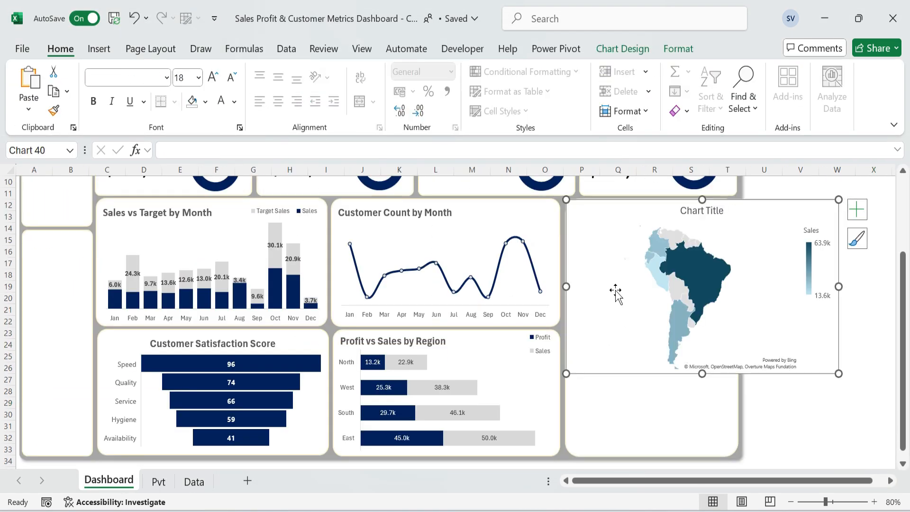
left_click_drag(702, 373, 708, 455)
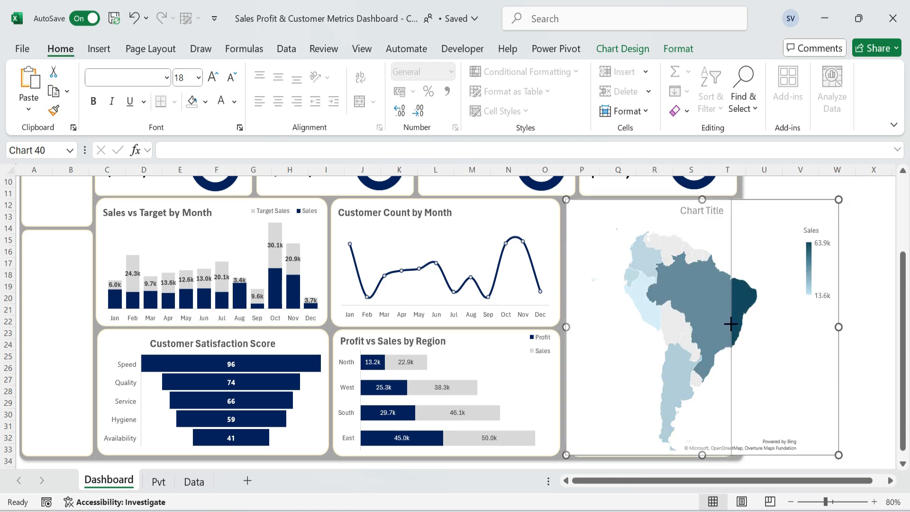
left_click_drag(731, 324, 734, 327)
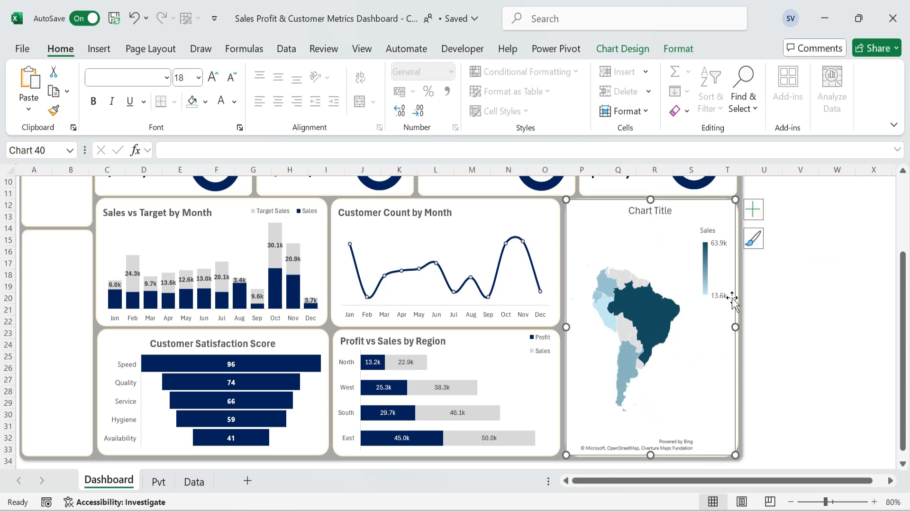
Place the map chart's legend at the bottom and set its title to "Sales by Country" in bold.
double_click(719, 289)
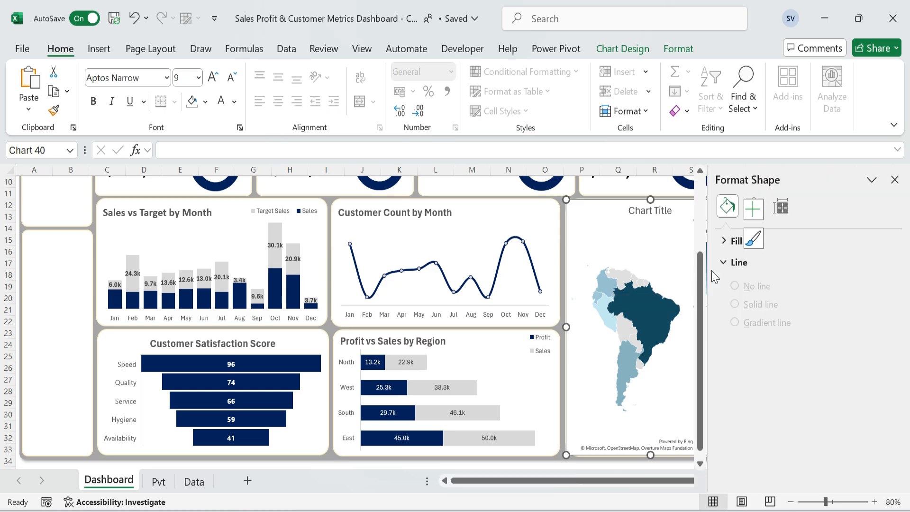
left_click(748, 337)
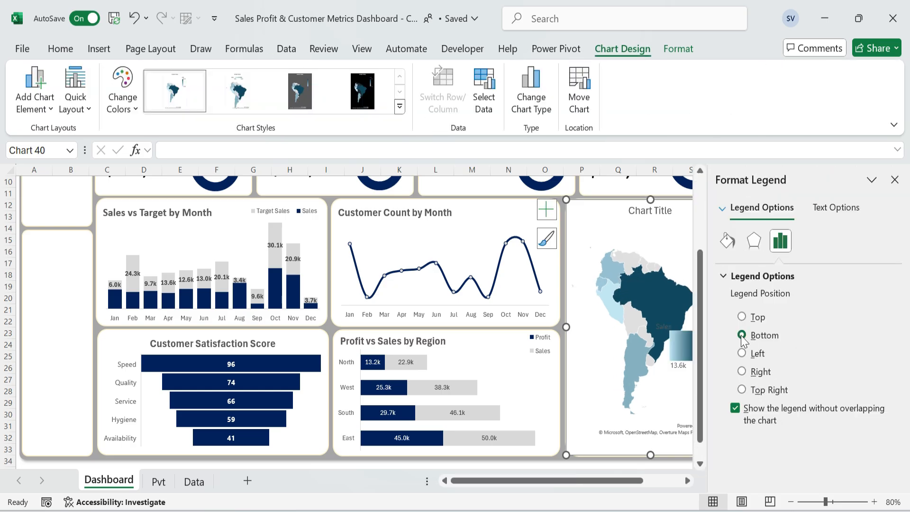
left_click(649, 210)
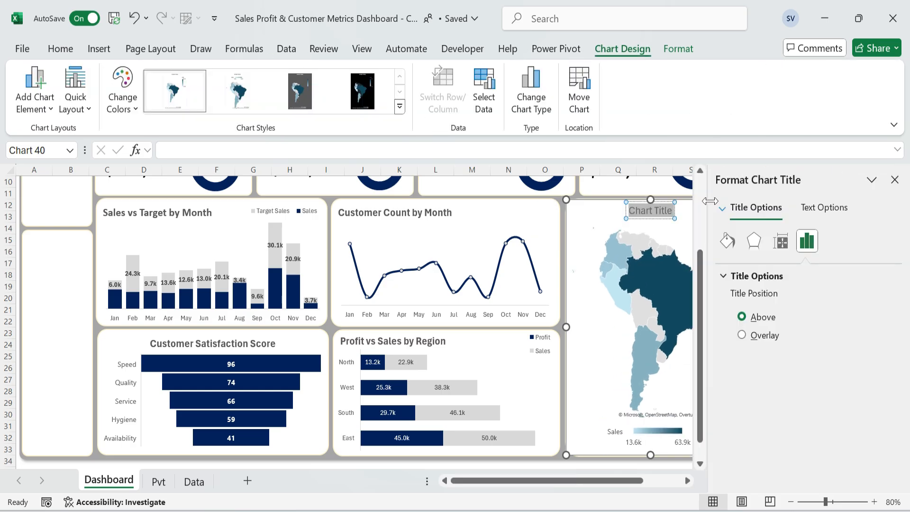
left_click(894, 180)
key("shift+Left")
key("shift+Left")
key("shift+Left")
key("shift+Left")
key("shift+Left")
key("shift+Left")
key("shift+Left")
key("shift+Left")
key("shift+Left")
key("shift+Left")
key("shift+Left")
key("shift+Left")
key("shift+Left")
key("shift+Left")
key("shift+Left")
key("shift+Left")
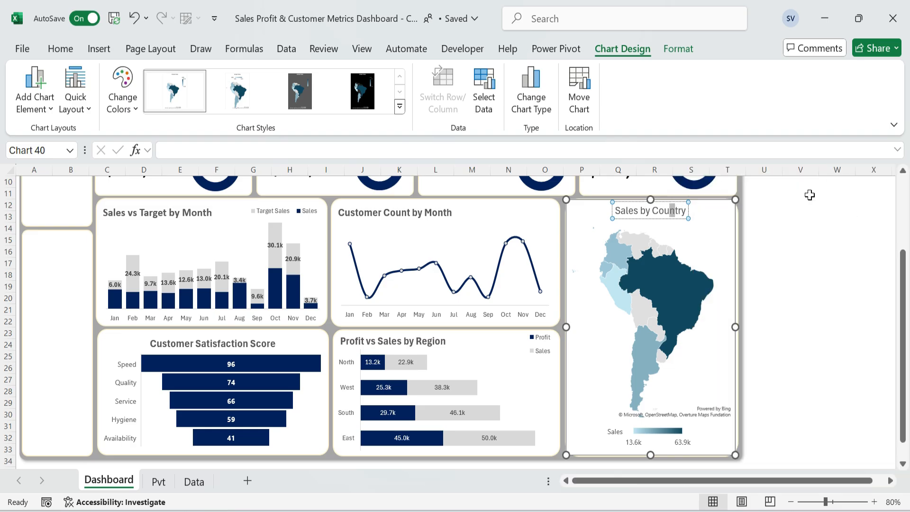
key("ctrl+b")
left_click(857, 301)
Color the map series with a Sequential (2-color) scale from light blue for the lowest value to dark blue for the highest.
scroll(843, 295, "up", 1)
left_click(794, 265)
scroll(661, 449, "down", 2)
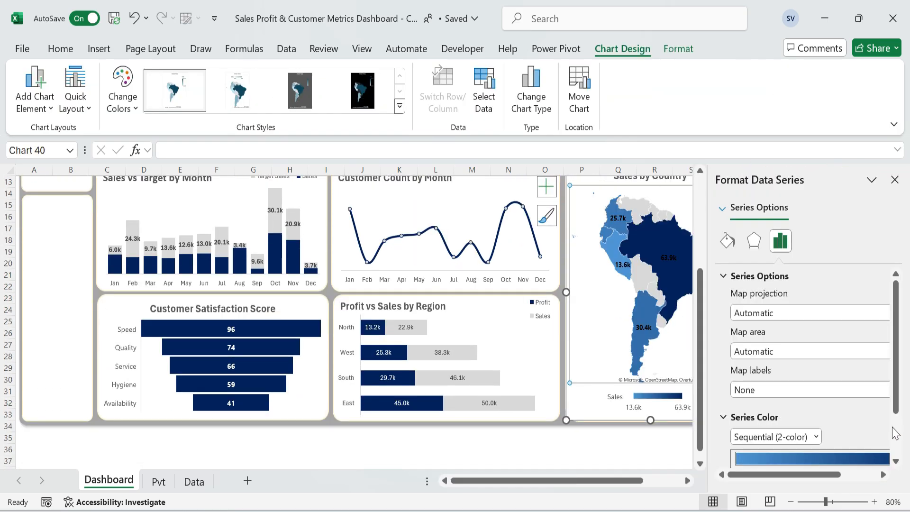
left_click_drag(894, 410, 897, 464)
left_click(874, 426)
left_click(828, 261)
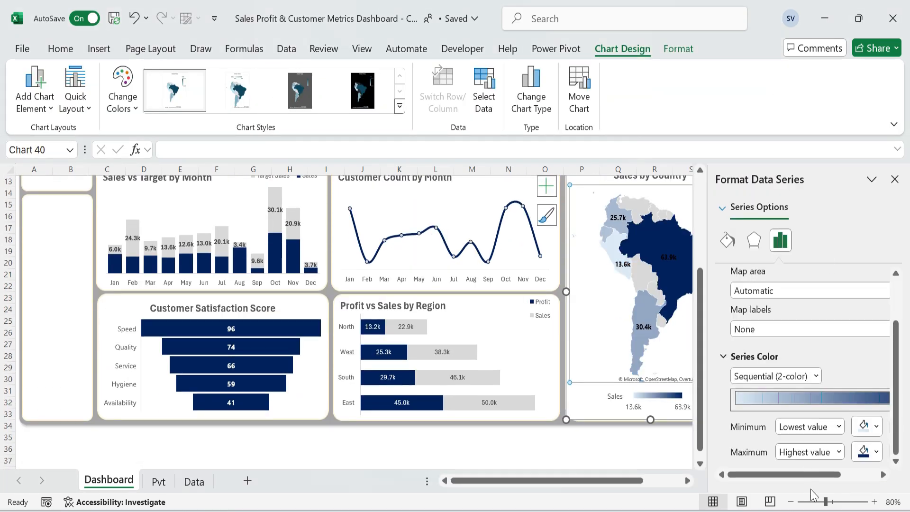
left_click(895, 179)
left_click(837, 252)
scroll(782, 295, "up", 3)
scroll(782, 295, "down", 1)
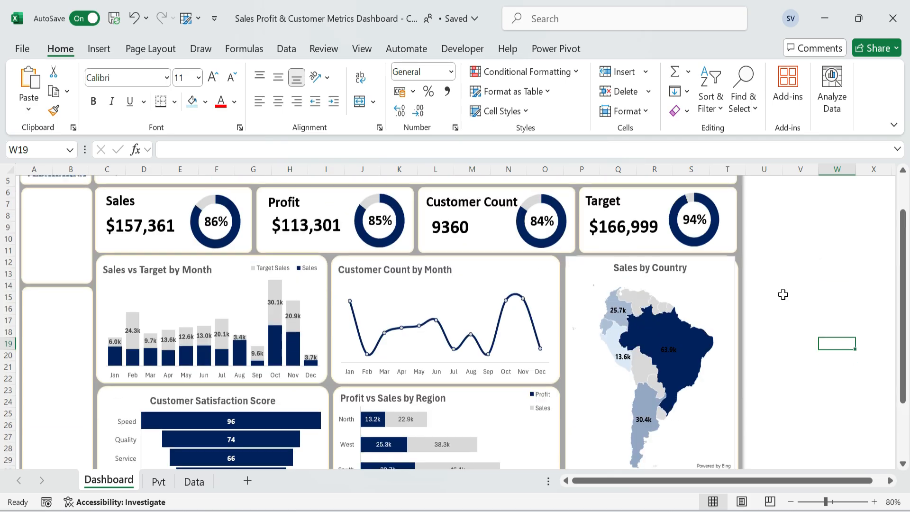
left_click(672, 327)
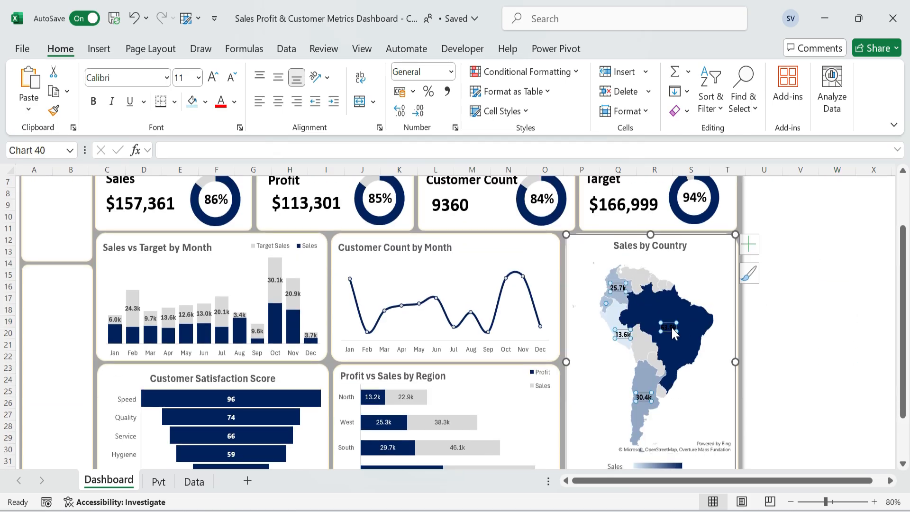
left_click(820, 317)
scroll(795, 309, "down", 1)
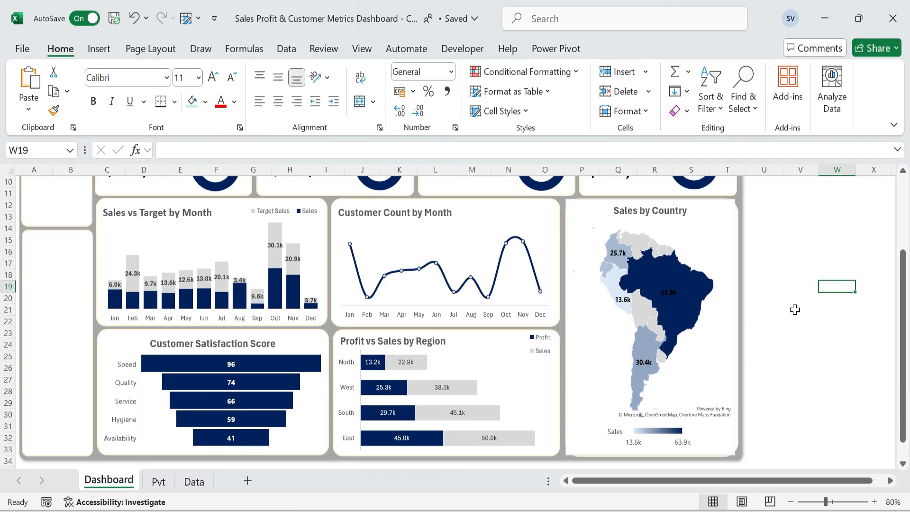
Set the map chart's plot area to no fill and no outline.
left_click(670, 381)
left_click(678, 48)
left_click(398, 71)
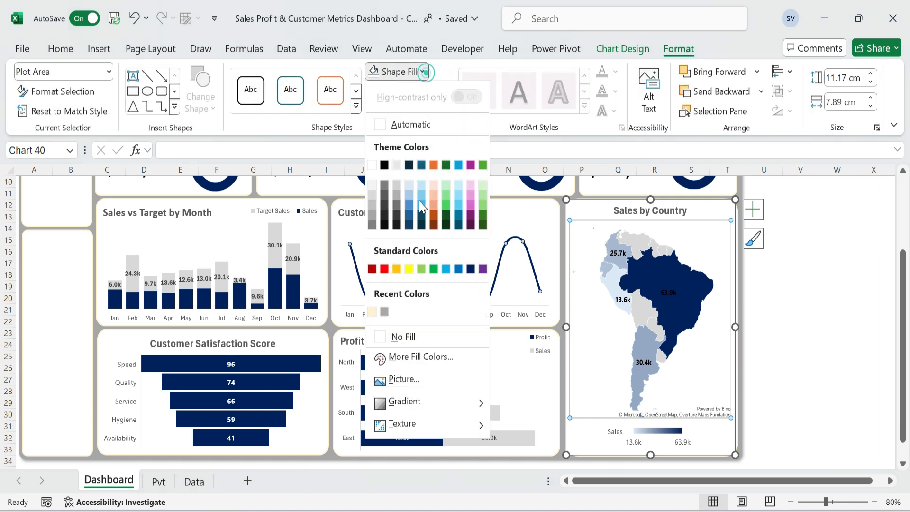
left_click(402, 336)
left_click(439, 91)
left_click(428, 347)
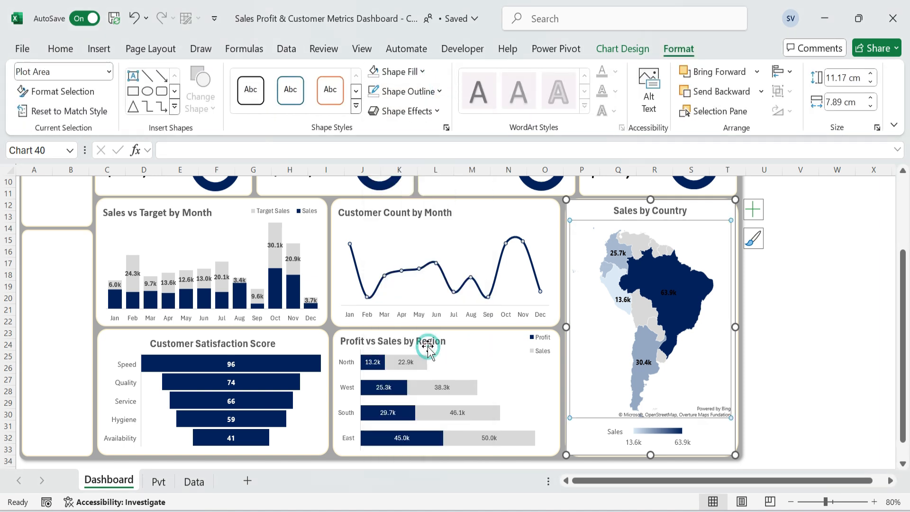
left_click(831, 295)
left_click(680, 271)
left_click(402, 91)
left_click(417, 355)
left_click(800, 333)
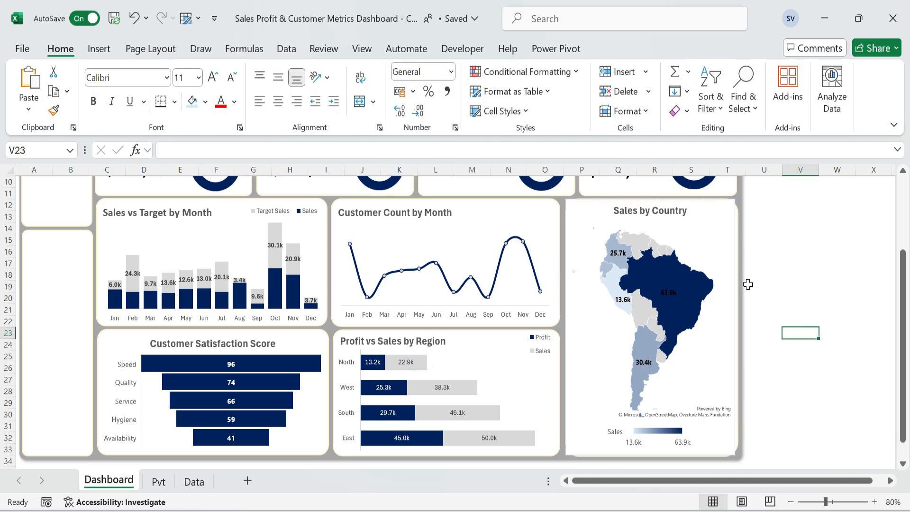
Set the Sales by Country map's chart area to no fill and no outline.
left_click(733, 288)
left_click(400, 71)
left_click(411, 340)
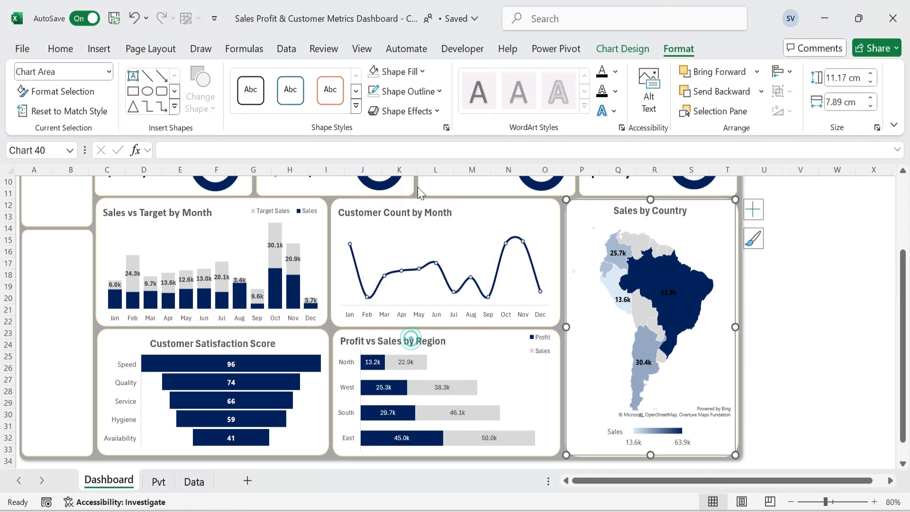
left_click(403, 91)
left_click(416, 354)
left_click(801, 333)
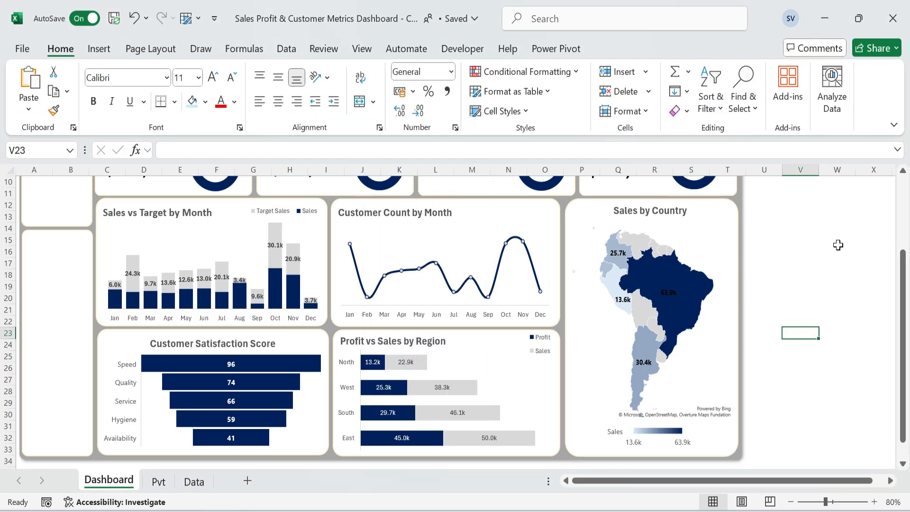
Insert Month and Quarter slicers from the Sales vs target sales by month pivot table on the Pvt sheet.
scroll(824, 275, "up", 2)
left_click(790, 501)
left_click(790, 501)
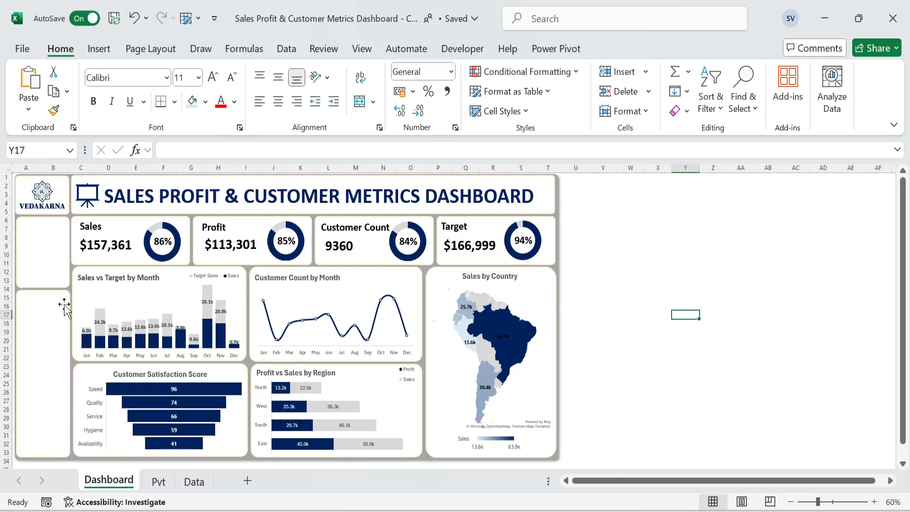
left_click(158, 481)
left_click(262, 228)
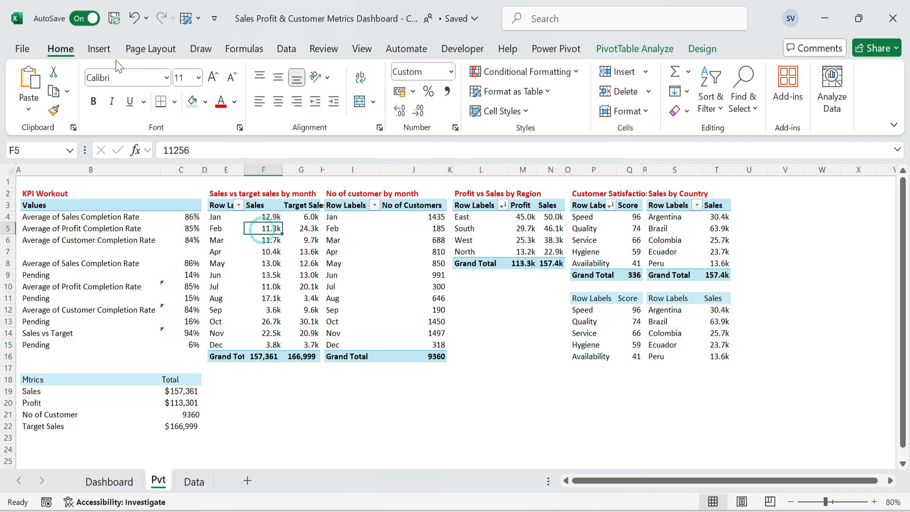
left_click(99, 49)
left_click(661, 74)
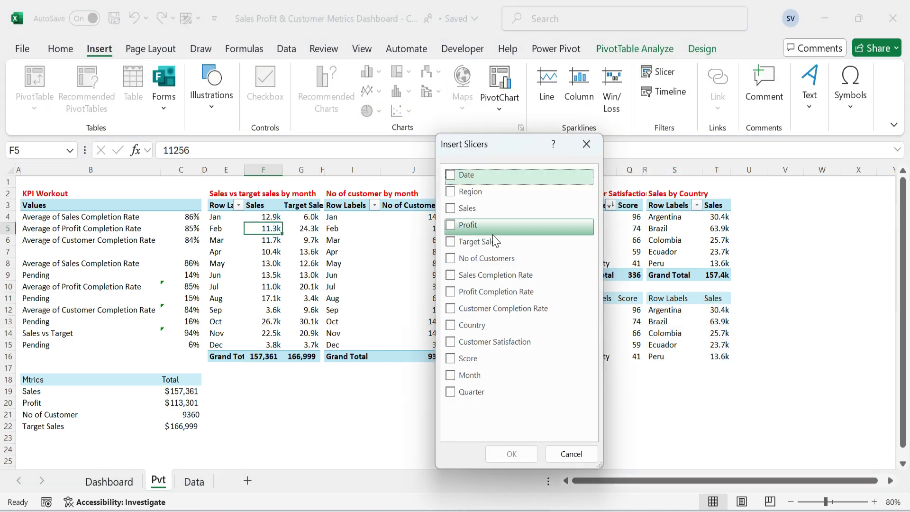
left_click(451, 392)
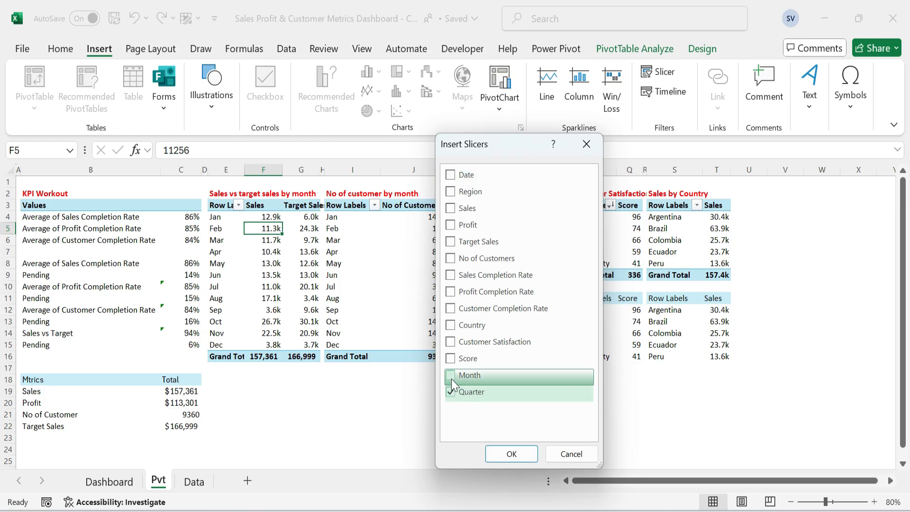
left_click(451, 377)
left_click(509, 452)
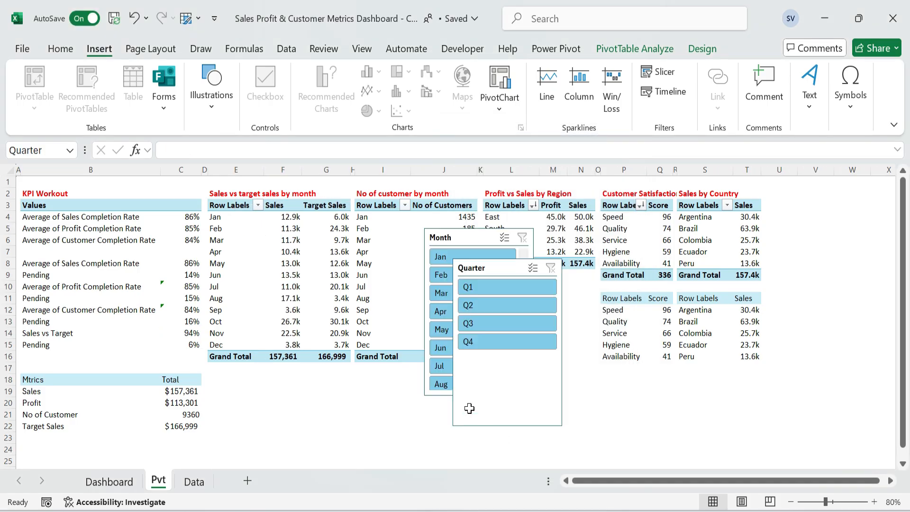
Move both slicers from the Pvt sheet to the Dashboard sheet's empty card below the logo.
left_click(457, 235, "ctrl")
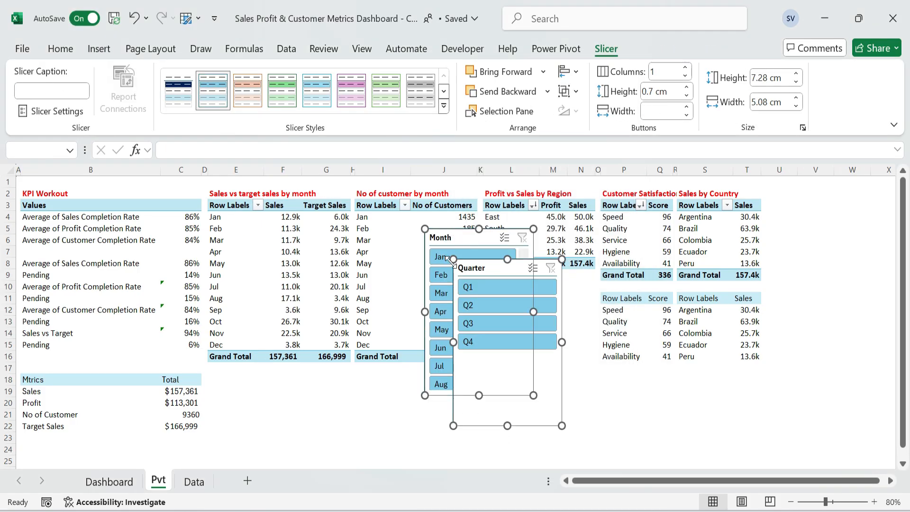
key("Delete")
left_click(109, 481)
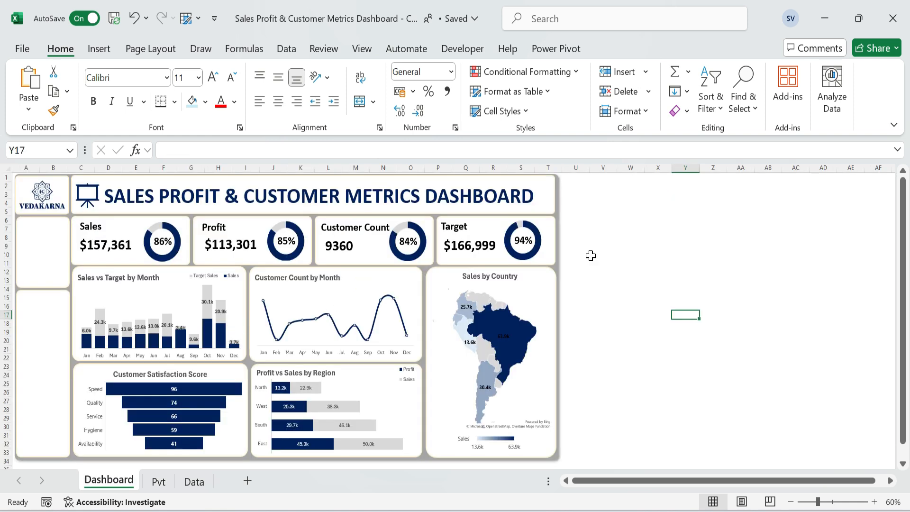
left_click(48, 258)
key("ctrl+v")
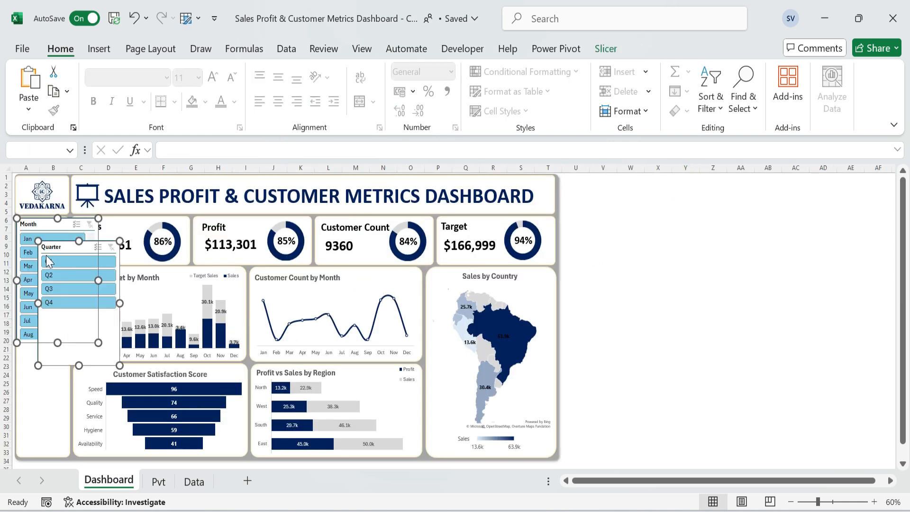
Separate the two slicers and shrink the Quarter slicer to fit the small card below the logo.
left_click_drag(63, 245, 43, 223)
left_click(646, 295)
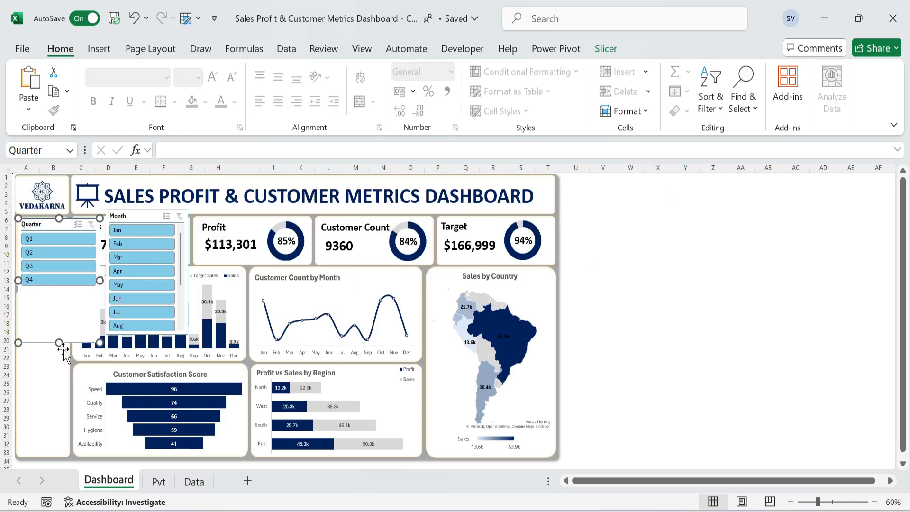
left_click_drag(60, 342, 60, 285)
left_click_drag(100, 251, 65, 253)
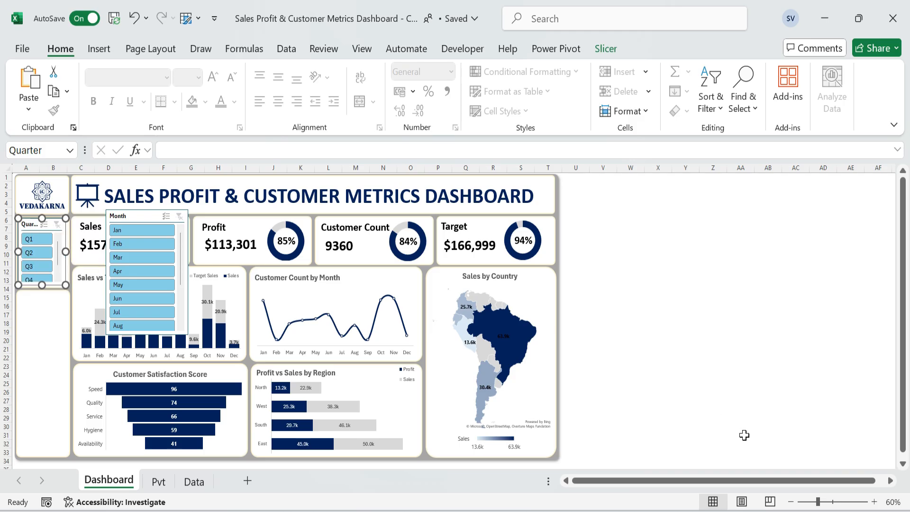
Apply the dark blue slicer style to the Quarter slicer and stretch it slightly to the card's lower edge.
left_click(606, 49)
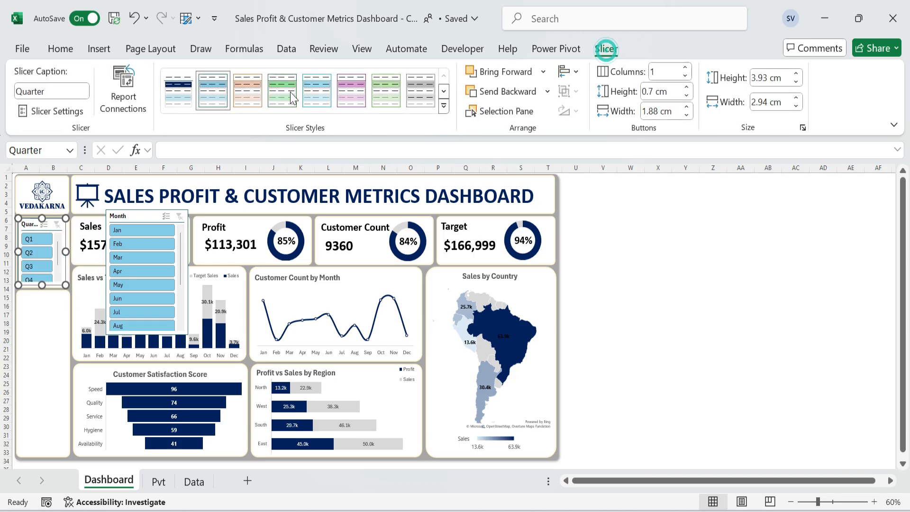
left_click(181, 98)
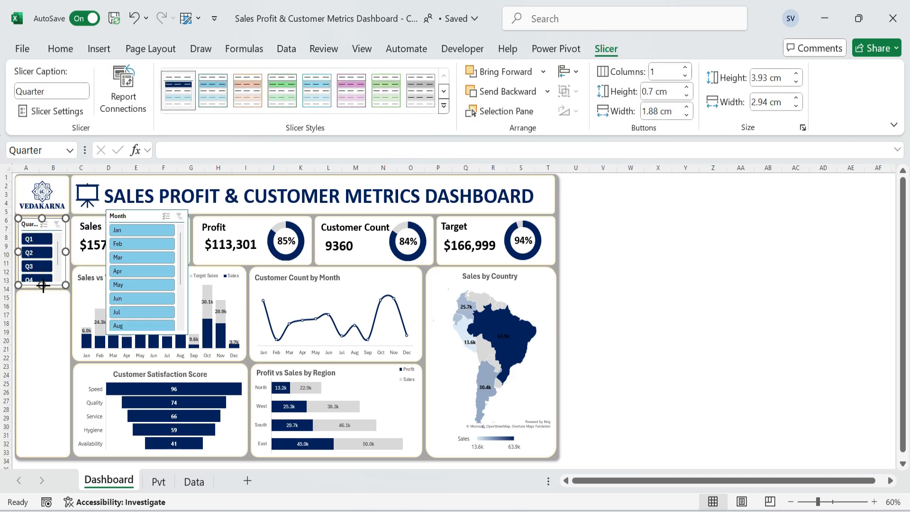
left_click_drag(42, 285, 43, 288)
Move the Quarter slicer off its card, lower the top edge of the tall card beneath, and extend the small card downward.
left_click(54, 303)
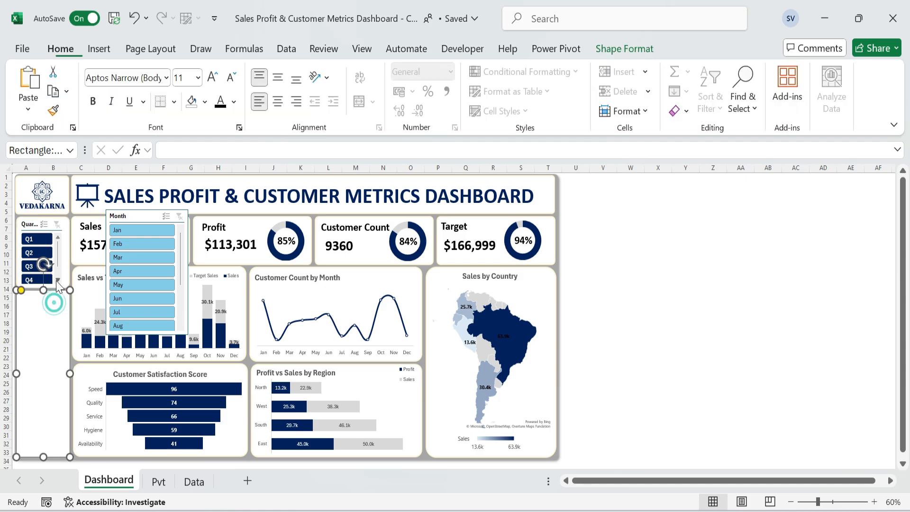
left_click_drag(29, 223, 118, 219)
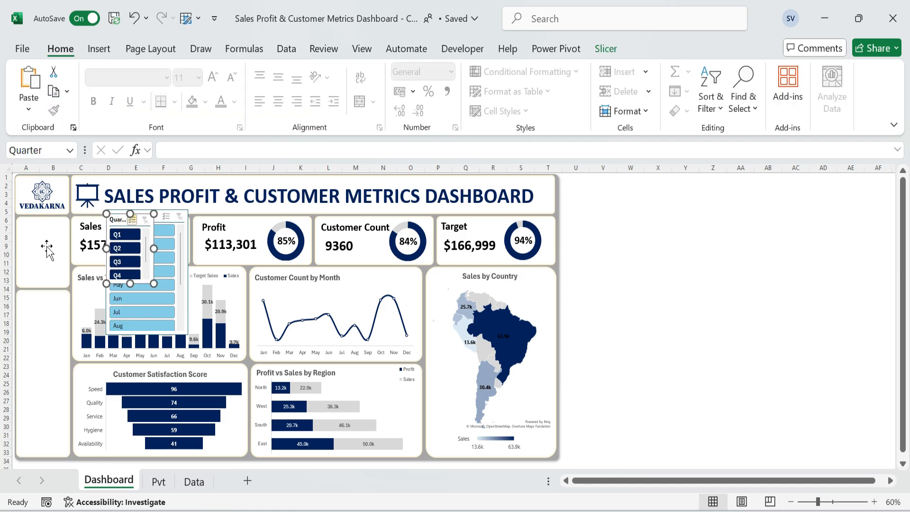
left_click(46, 322)
left_click_drag(43, 289, 43, 307)
left_click(48, 259)
left_click(875, 502)
left_click(874, 502)
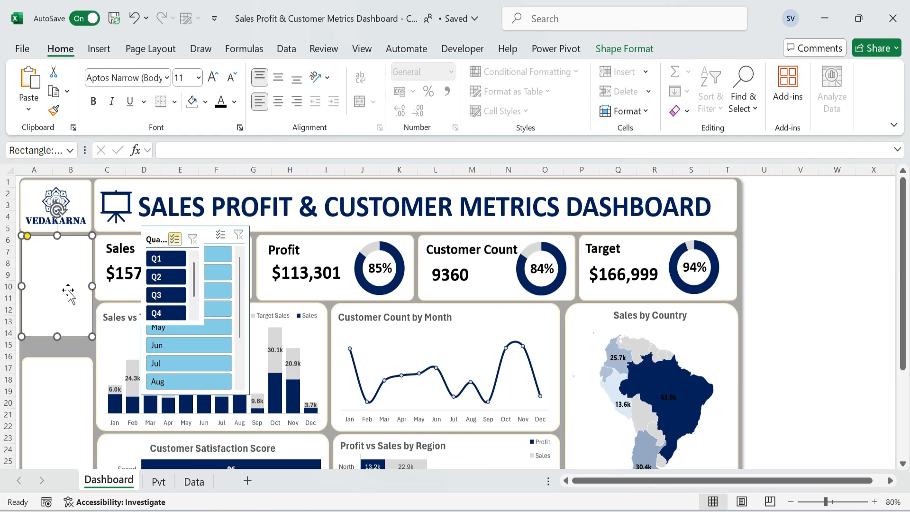
Fit the Quarter slicer inside the enlarged card and extend the tall card below upward to narrow the gap.
left_click_drag(158, 237, 43, 246)
left_click_drag(56, 334, 57, 337)
left_click(58, 337)
left_click(45, 248)
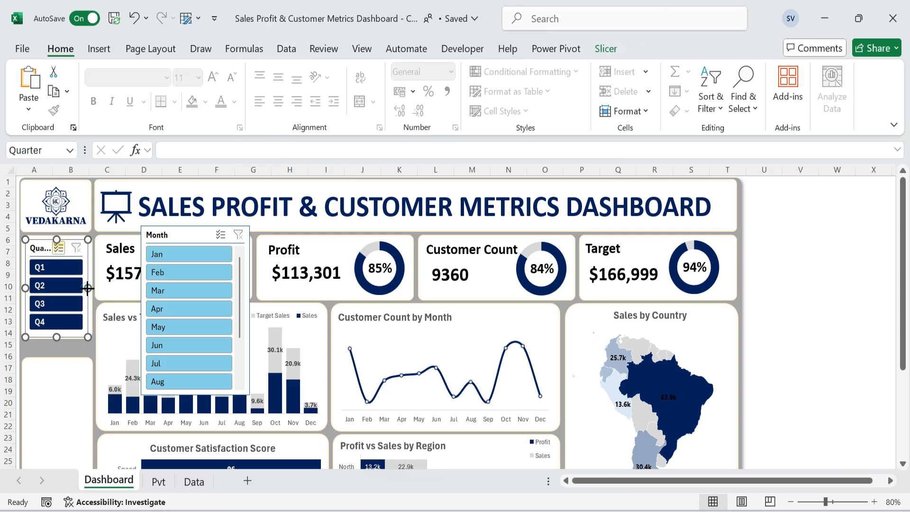
left_click_drag(87, 288, 89, 288)
left_click(87, 359)
left_click_drag(64, 380, 64, 366)
Move the Month slicer onto the tall card below the Quarter slicer and apply the same dark blue style.
left_click(190, 239)
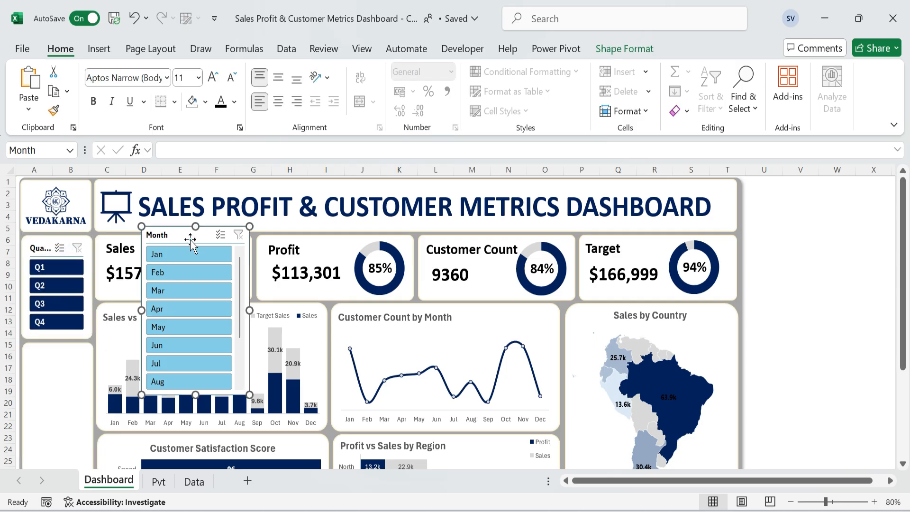
left_click_drag(190, 239, 76, 359)
left_click(606, 49)
left_click(168, 87)
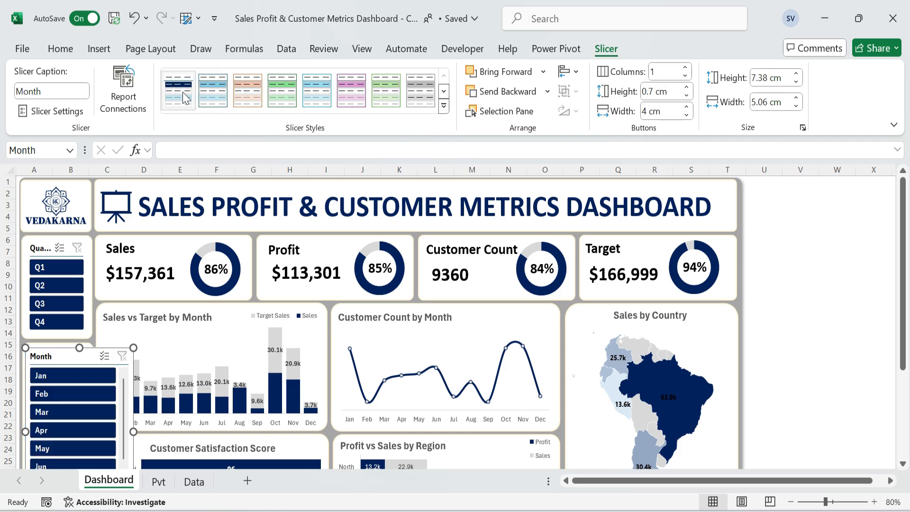
Open the dark blue slicer style for modification and examine the formatting of its header and selected items with data.
right_click(179, 93)
left_click(223, 98)
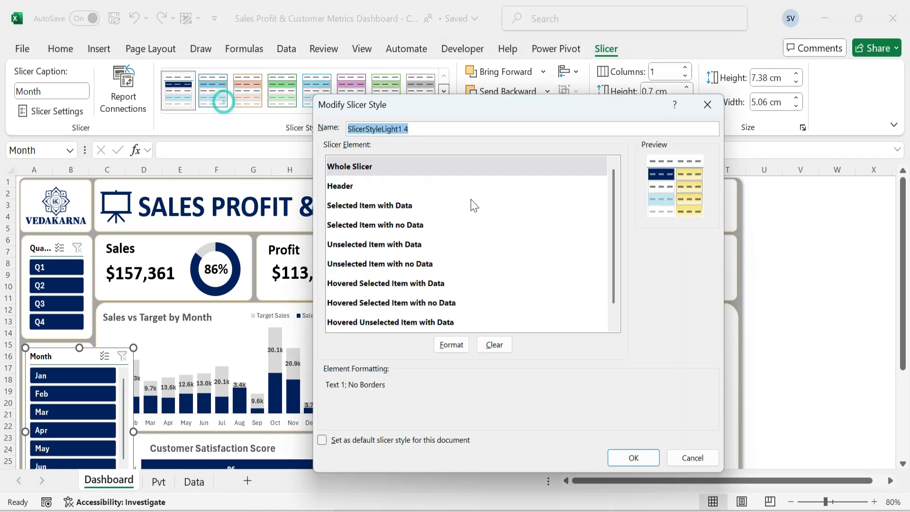
left_click(340, 185)
left_click(450, 348)
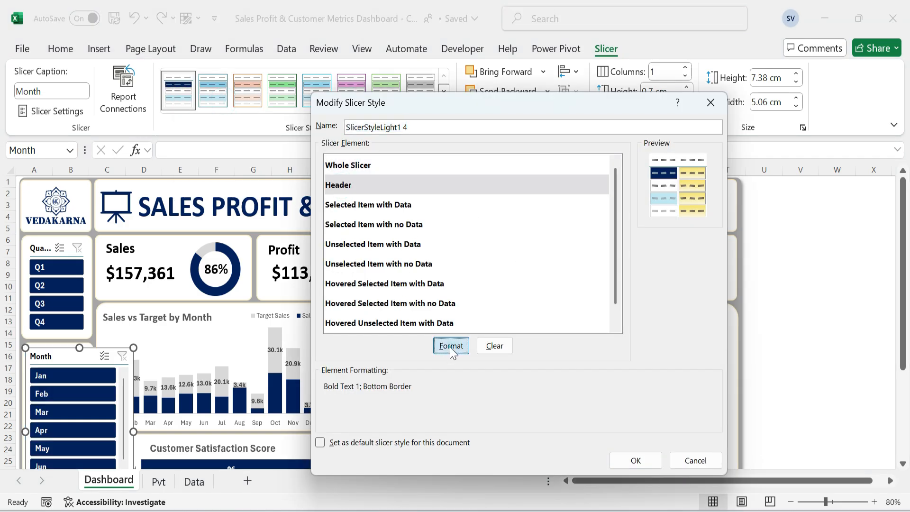
left_click(446, 104)
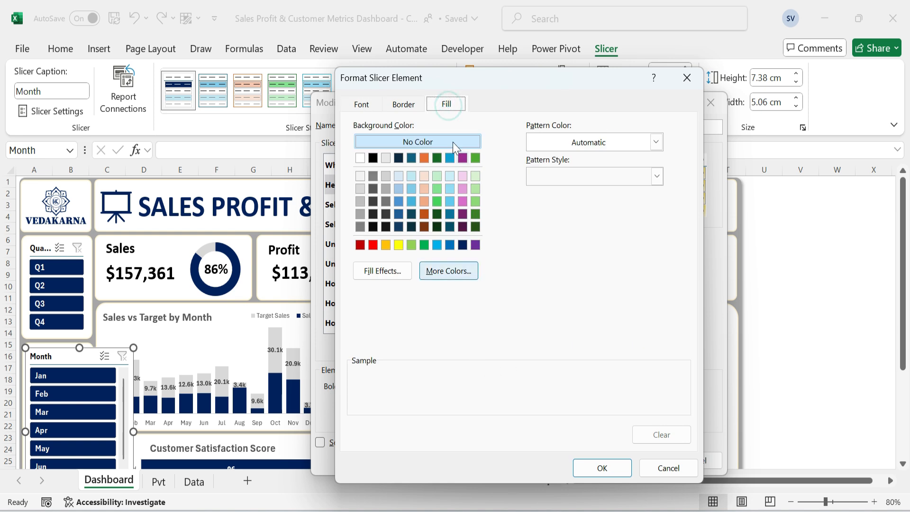
left_click(662, 472)
left_click(378, 208)
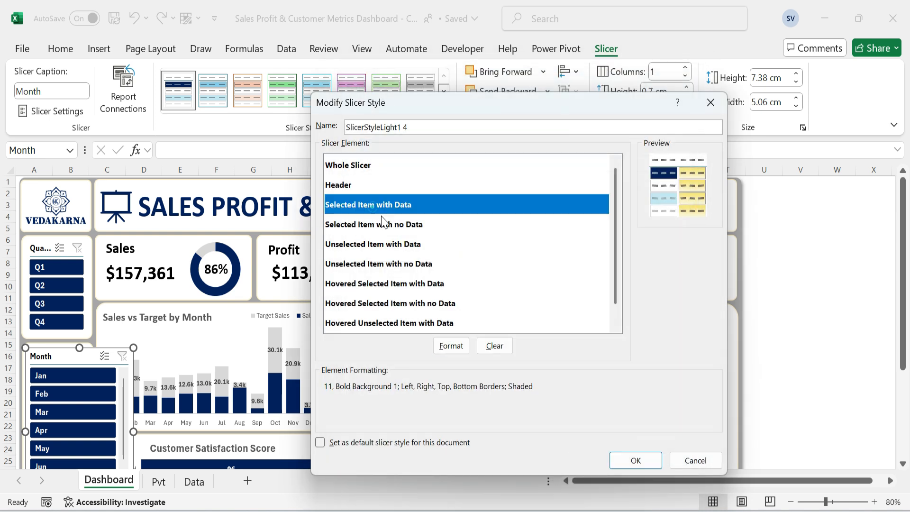
left_click(450, 347)
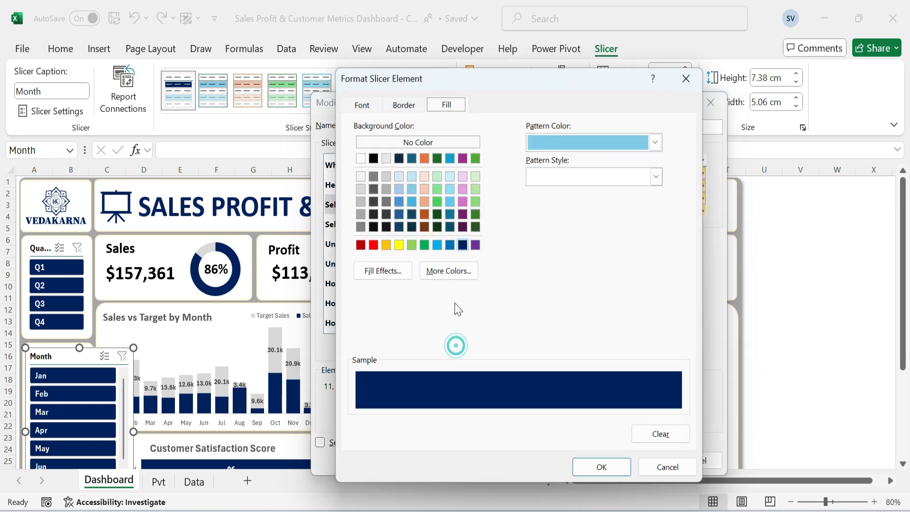
left_click(601, 462)
Examine the style's fill for selected items with no data and the font and border settings for unselected items with data.
left_click(384, 224)
left_click(451, 345)
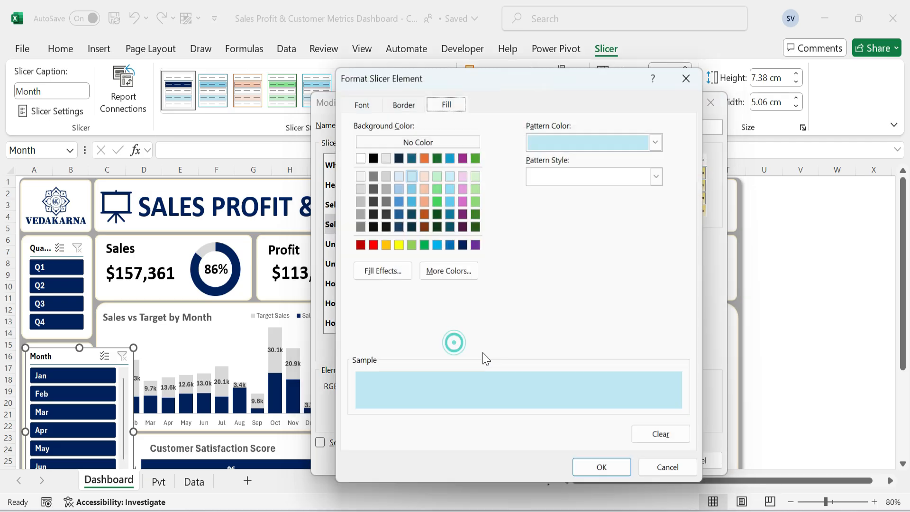
left_click(601, 468)
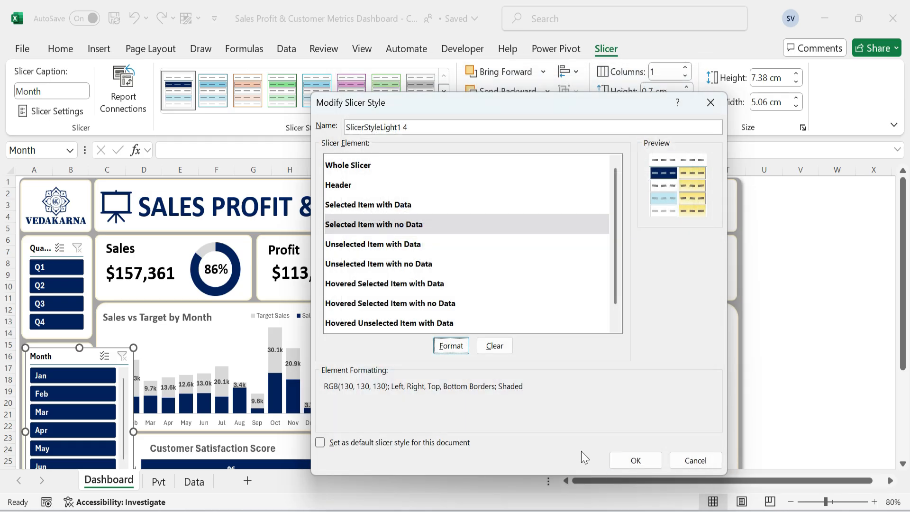
left_click(355, 244)
left_click(451, 345)
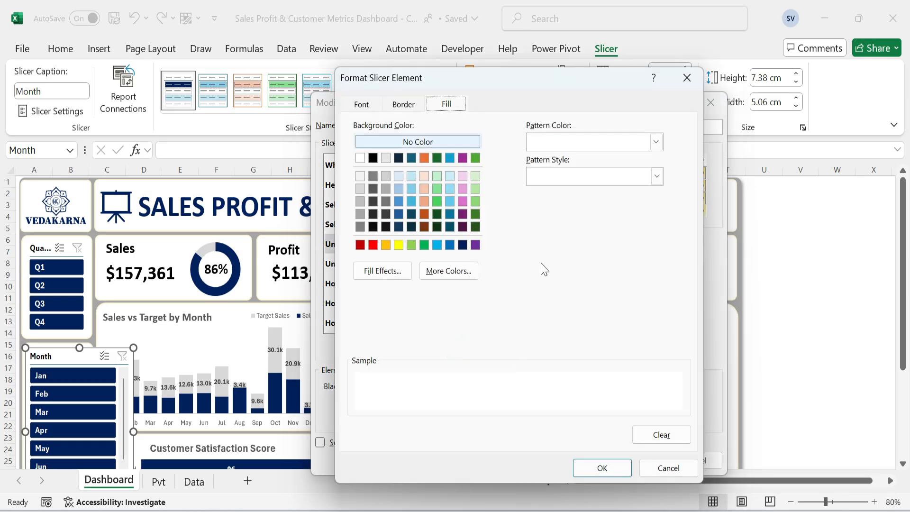
left_click(361, 105)
left_click(402, 105)
left_click(601, 467)
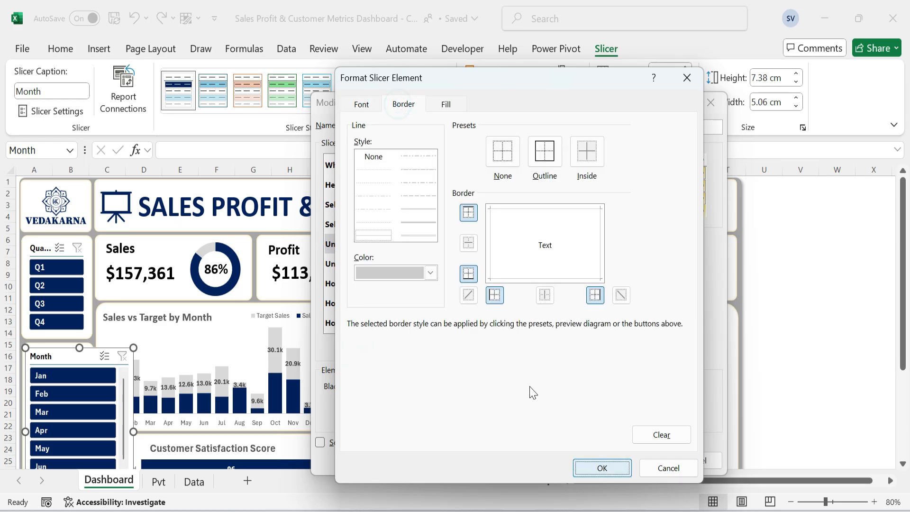
key("Return")
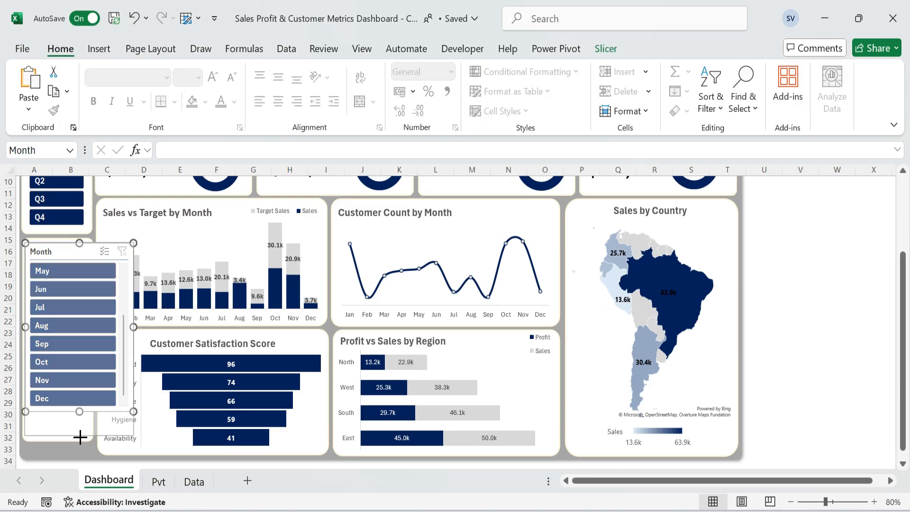
Narrow the Month slicer to its card's width, stretch it to the card's lower edge, and reduce its button height.
scroll(81, 435, "up", 4)
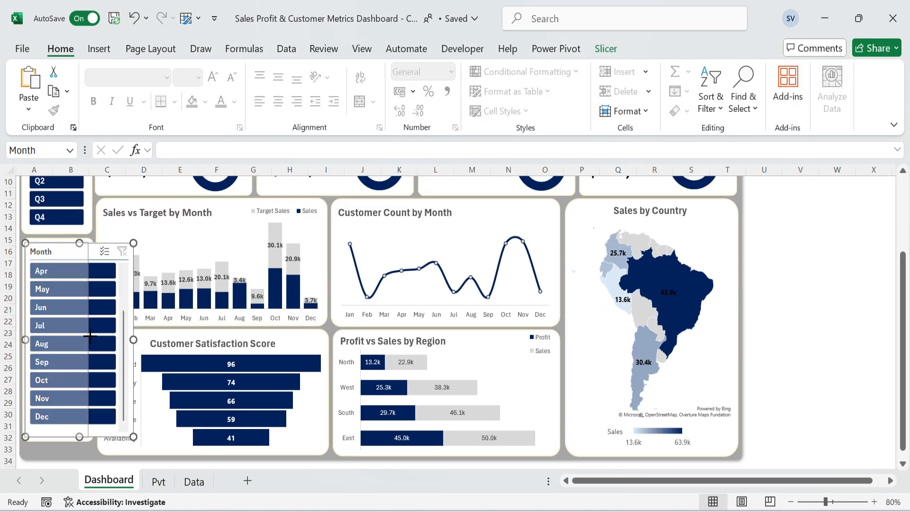
left_click_drag(56, 243, 55, 242)
left_click(60, 440)
left_click_drag(58, 441, 60, 452)
left_click(60, 244)
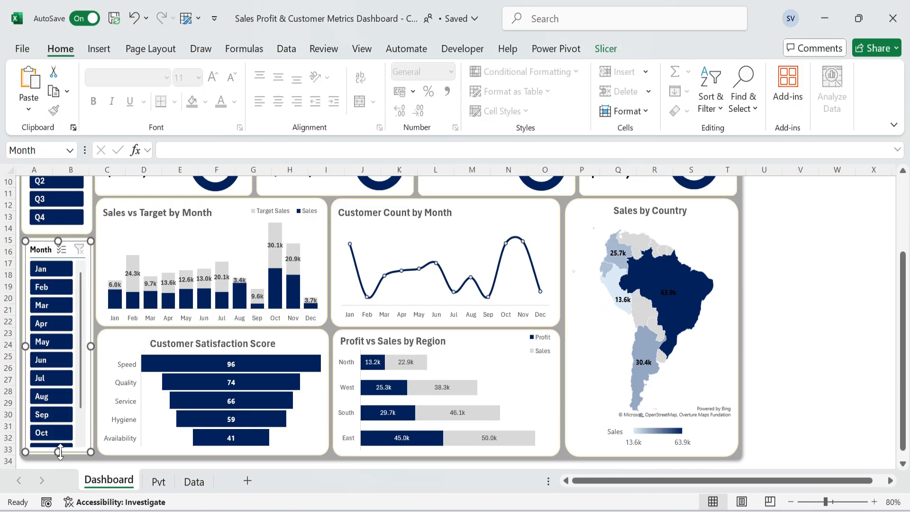
left_click(606, 48)
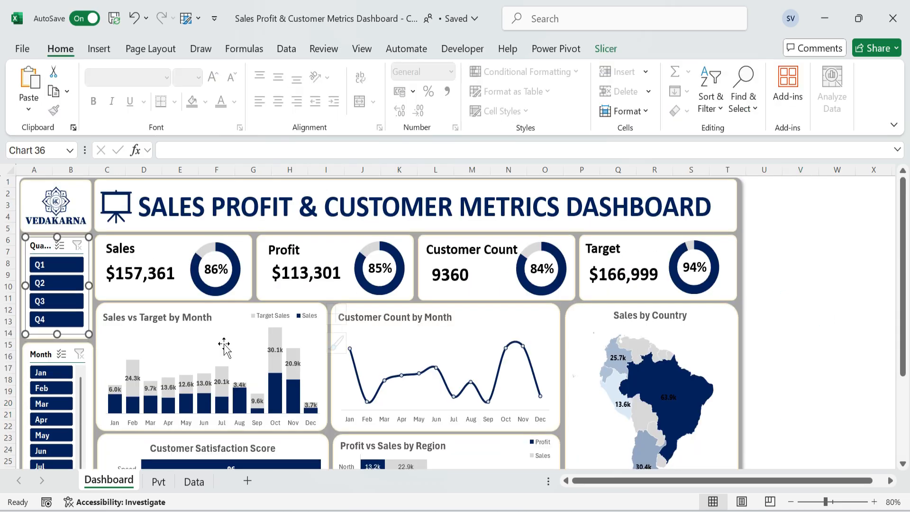
Shorten the Quarter card slightly and raise the Month slicer and the upper edge of its card to narrow the gap.
left_click(63, 335)
left_click(63, 335)
left_click_drag(57, 339, 59, 303)
left_click(800, 407)
left_click(49, 345)
left_click(66, 361)
scroll(67, 361, "down", 7)
left_click(58, 308)
scroll(58, 237, "up", 4)
left_click(37, 237)
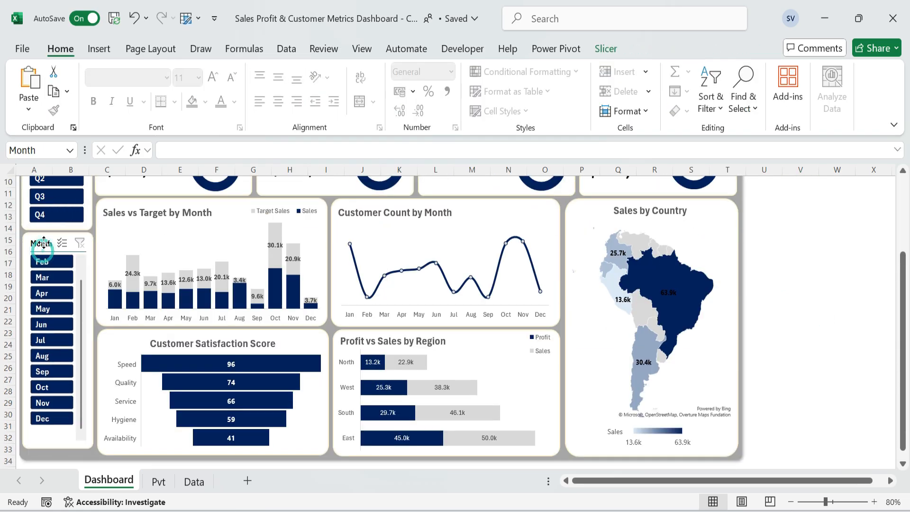
Extend the Month card and its slicer downward until all twelve month buttons fit without scrolling.
left_click(59, 446)
left_click_drag(58, 448, 59, 451)
left_click(51, 250)
left_click(833, 345)
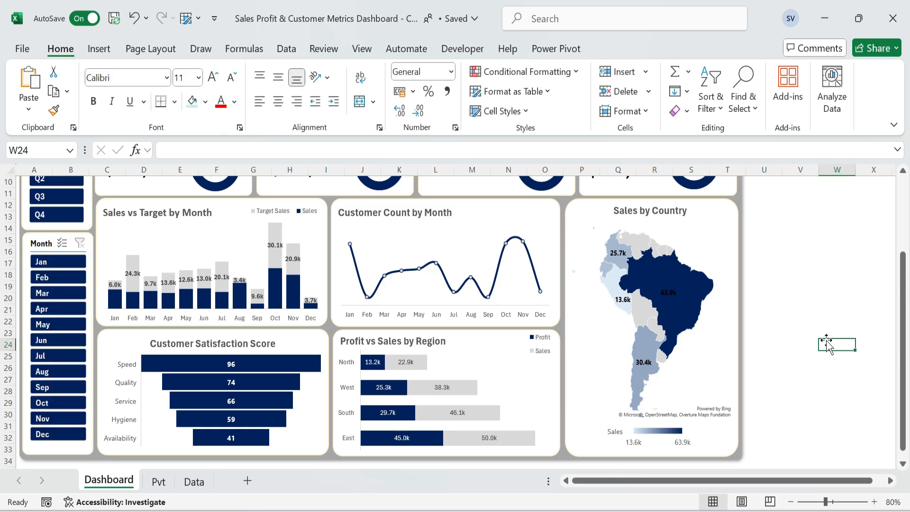
scroll(810, 303, "up", 3)
left_click(809, 300)
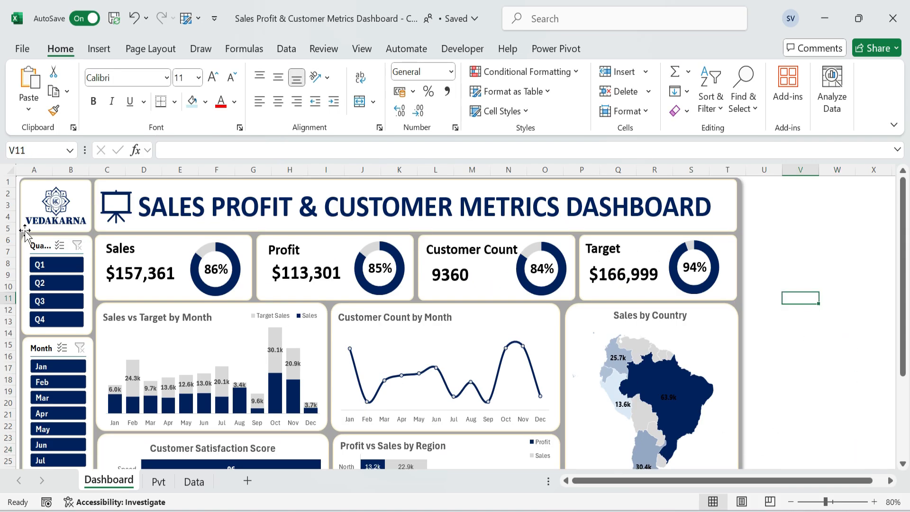
Connect the Quarter slicer to PivotTable2 through PivotTable6 in its report connections.
left_click(38, 256)
right_click(37, 256)
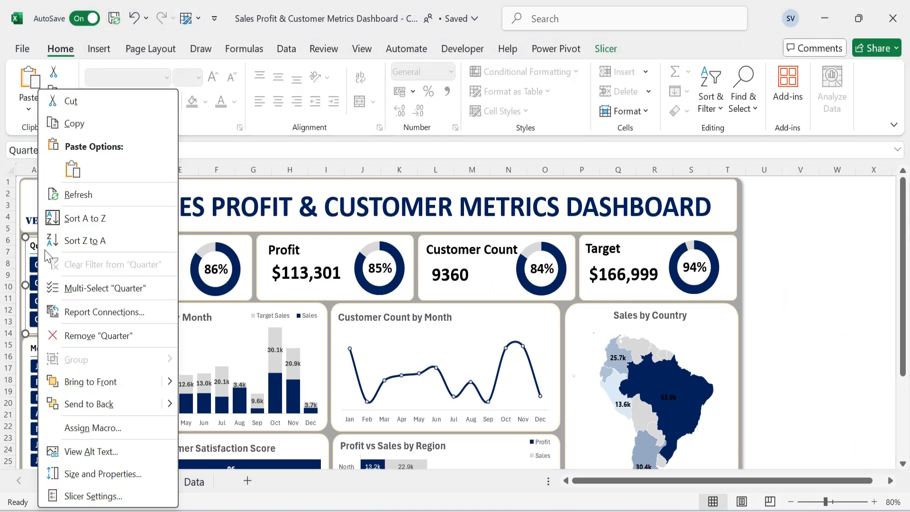
left_click(93, 312)
left_click_drag(94, 269, 389, 143)
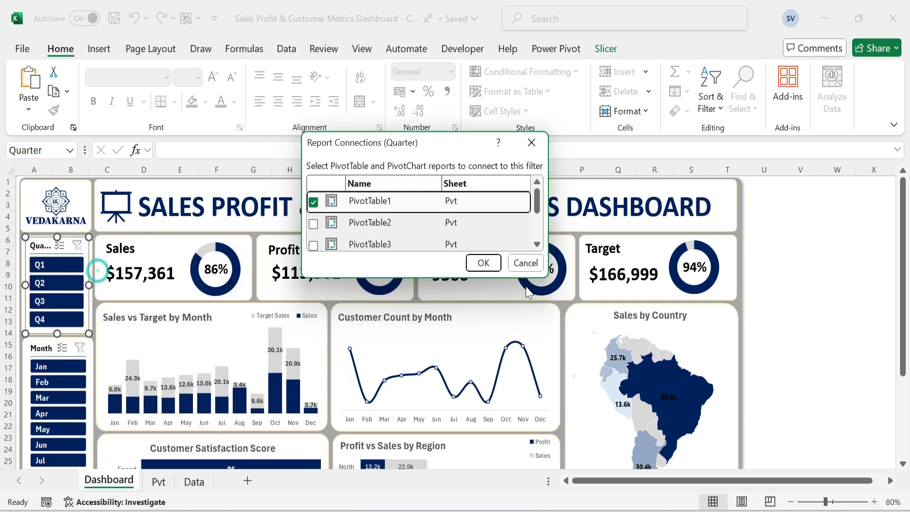
left_click_drag(542, 274, 635, 423)
left_click(312, 223)
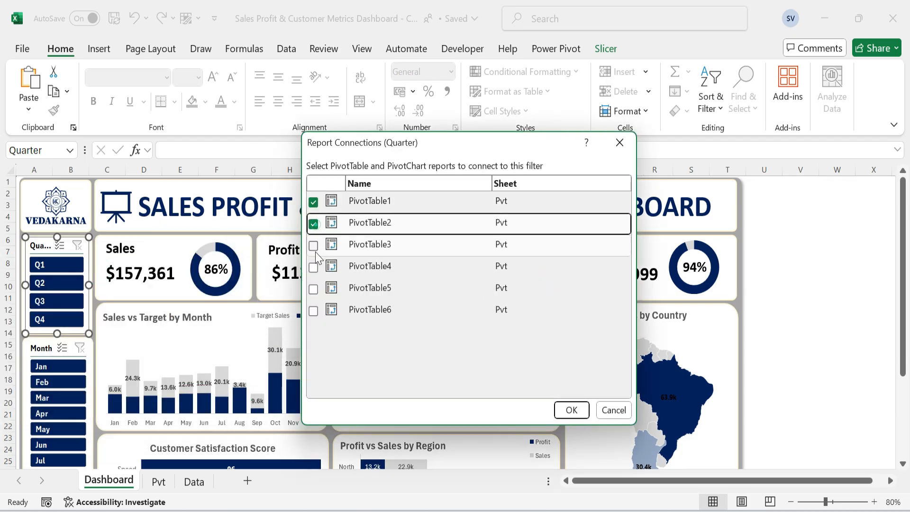
left_click(312, 245)
left_click(313, 267)
left_click(313, 288)
left_click(313, 310)
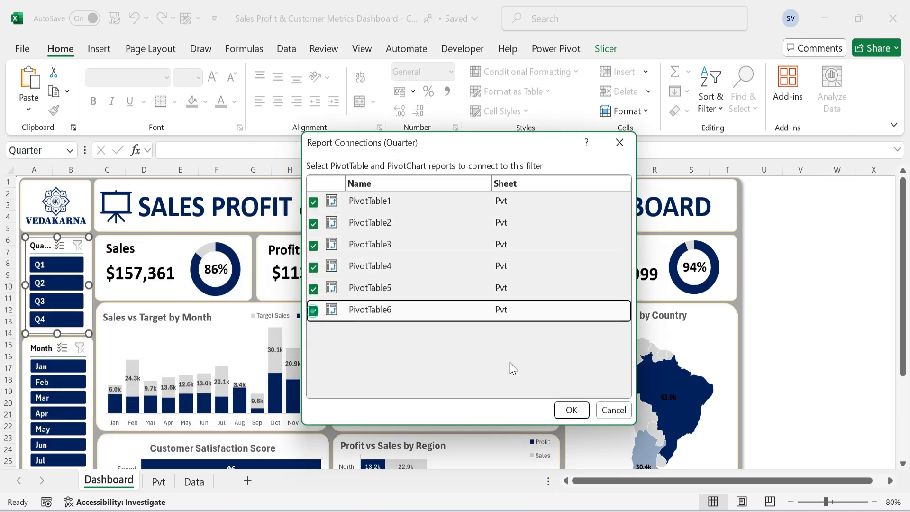
left_click(579, 414)
Connect the Month slicer to PivotTable2 through PivotTable6 in its report connections.
left_click(40, 349)
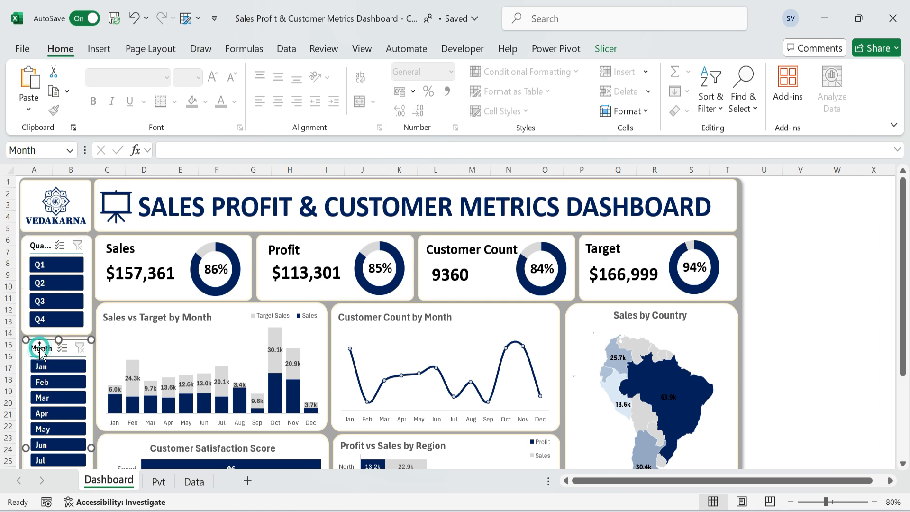
right_click(39, 348)
left_click(85, 310)
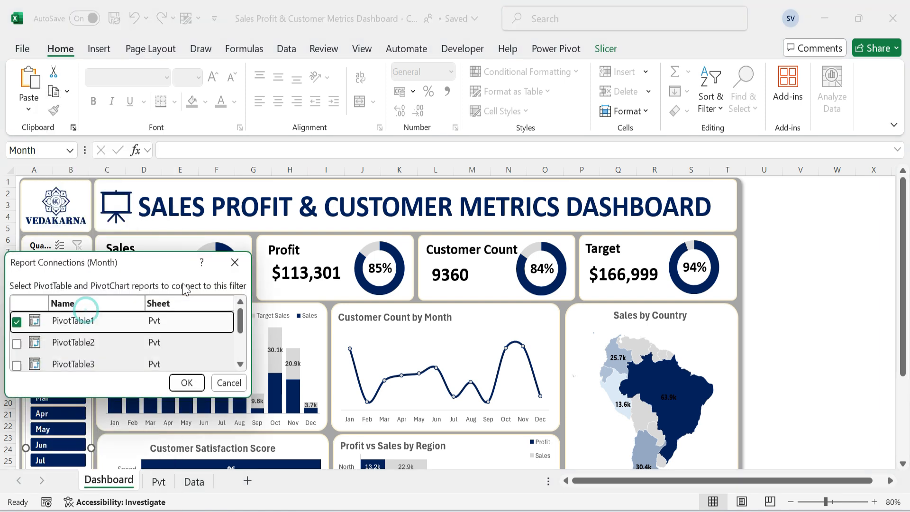
left_click_drag(101, 264, 180, 170)
left_click_drag(327, 302, 417, 415)
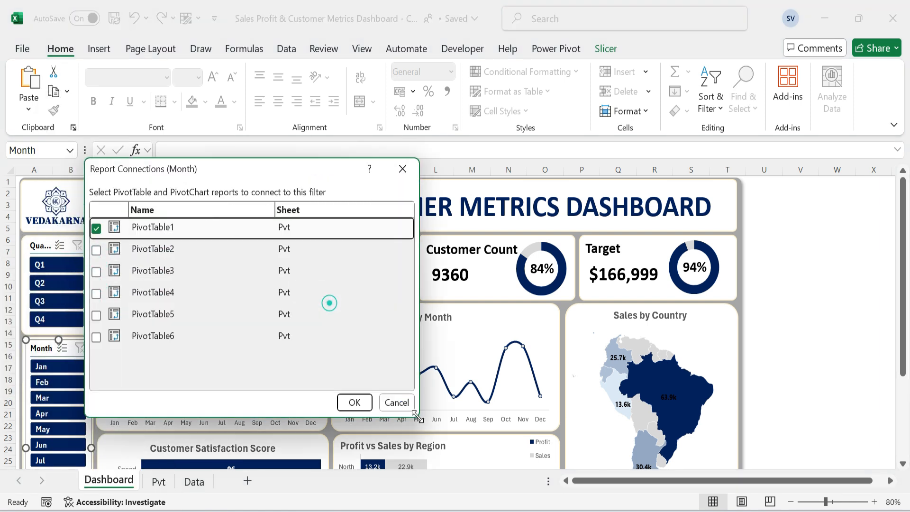
left_click(96, 250)
left_click(96, 271)
left_click(96, 294)
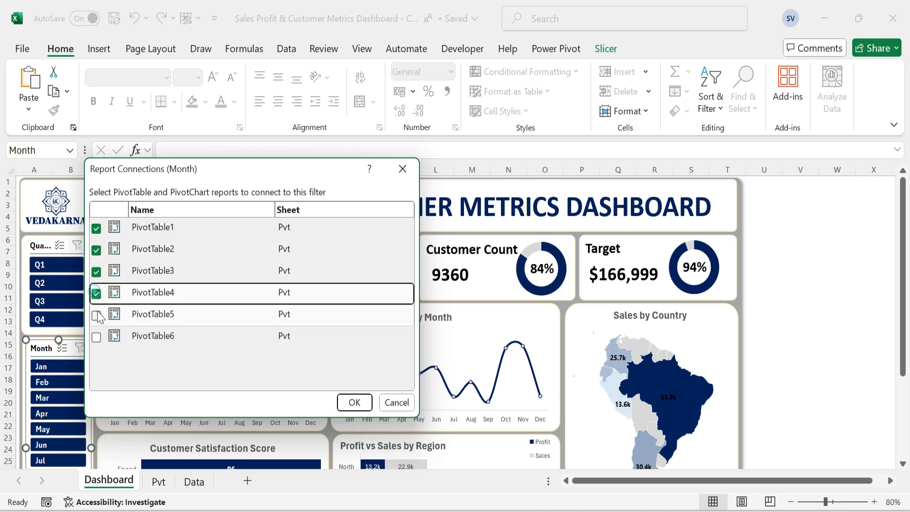
left_click(96, 315)
left_click(96, 337)
left_click(355, 393)
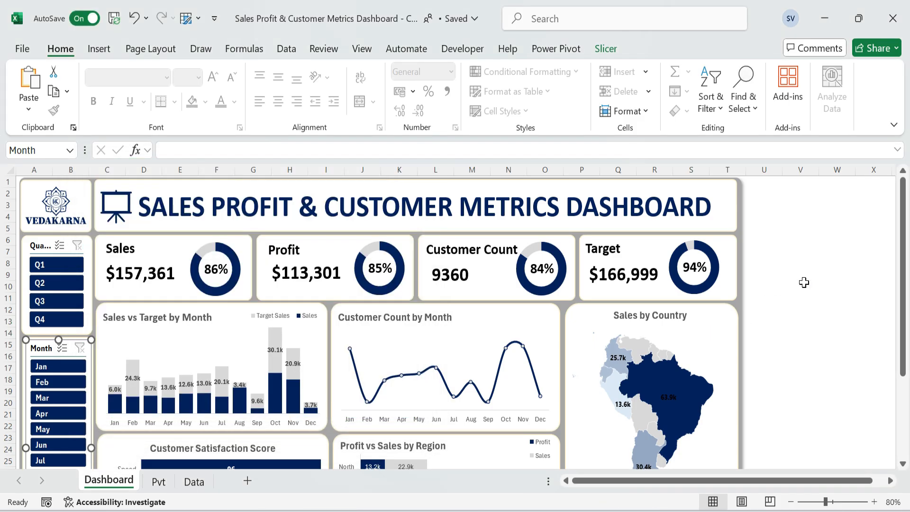
left_click(809, 257)
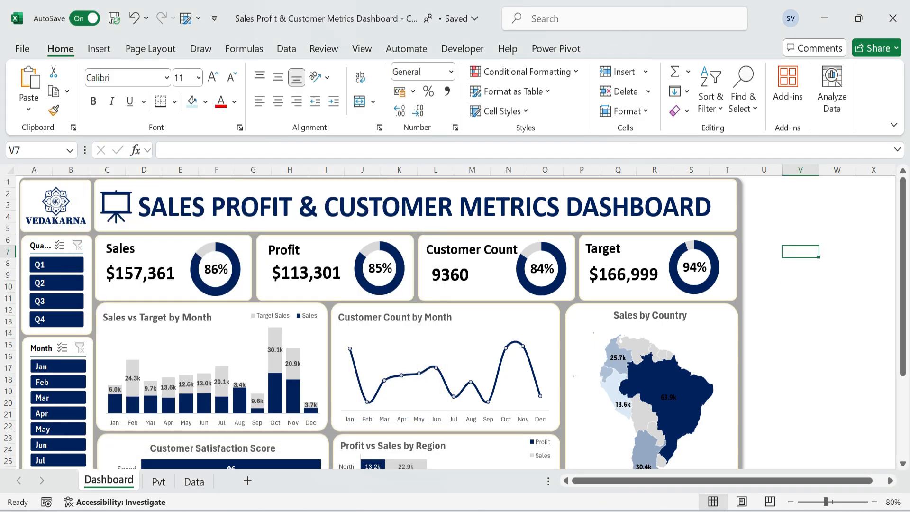
Assign the swtchprg macro to the presentation board icon beside the dashboard title.
right_click(116, 212)
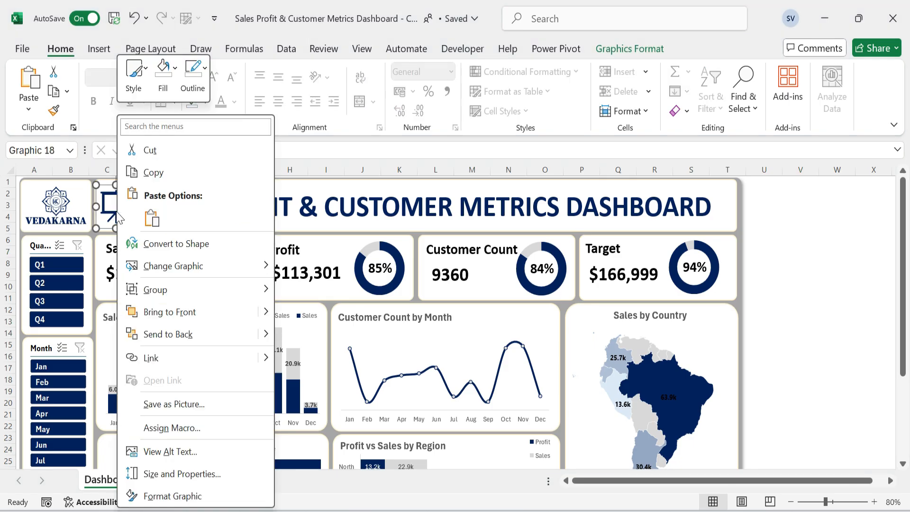
left_click(178, 428)
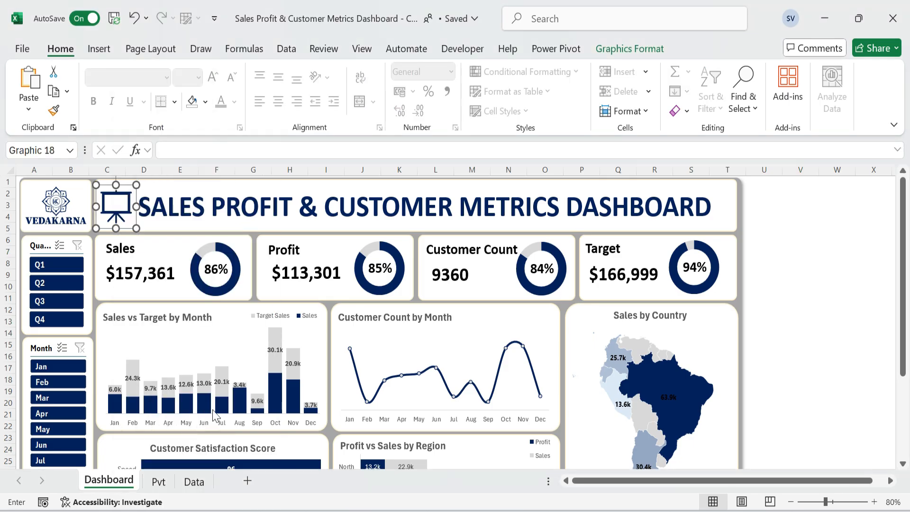
left_click(45, 342)
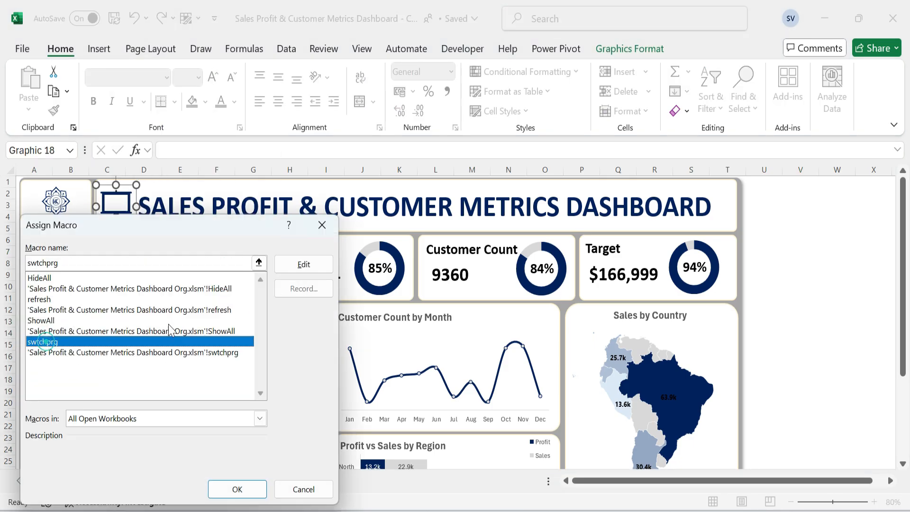
left_click(237, 489)
left_click(800, 286)
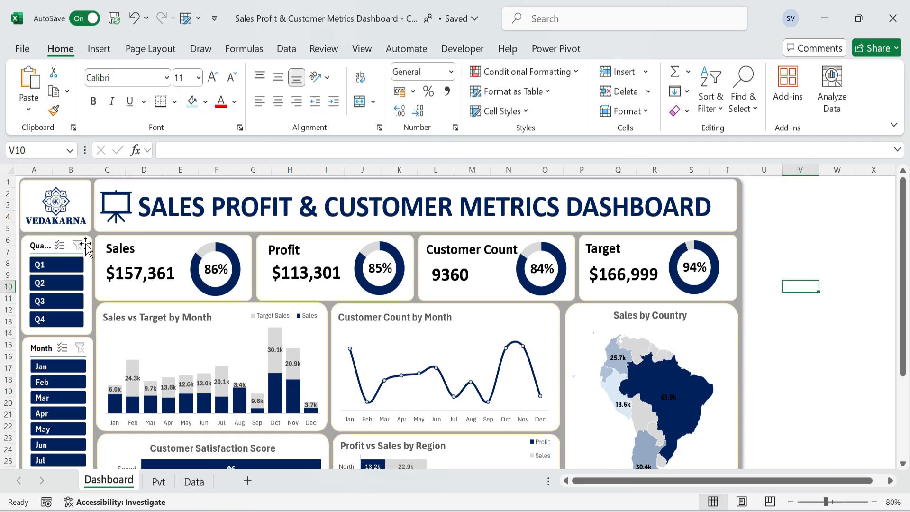
Set the sheet zoom to 100% and toggle the full-screen dashboard view with the presentation board icon, ending in full screen.
left_click(879, 502)
left_click(879, 502)
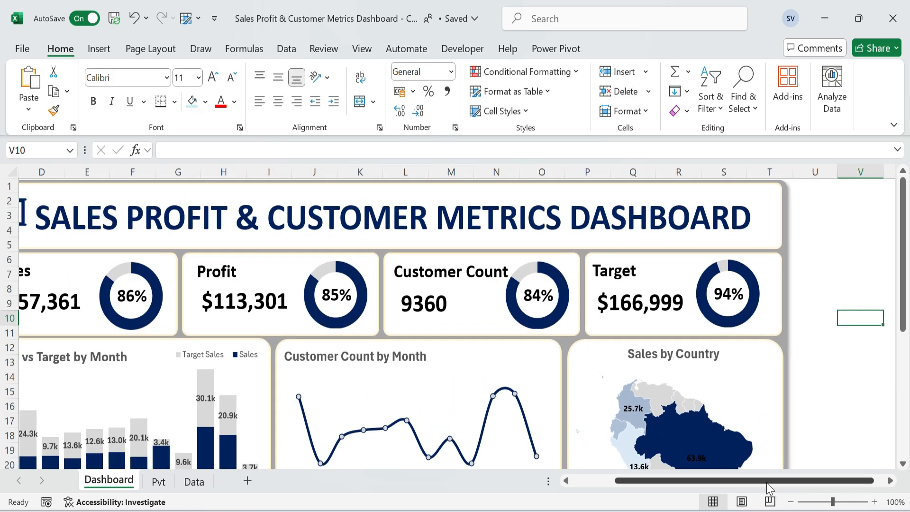
left_click_drag(777, 480, 630, 480)
left_click(128, 229)
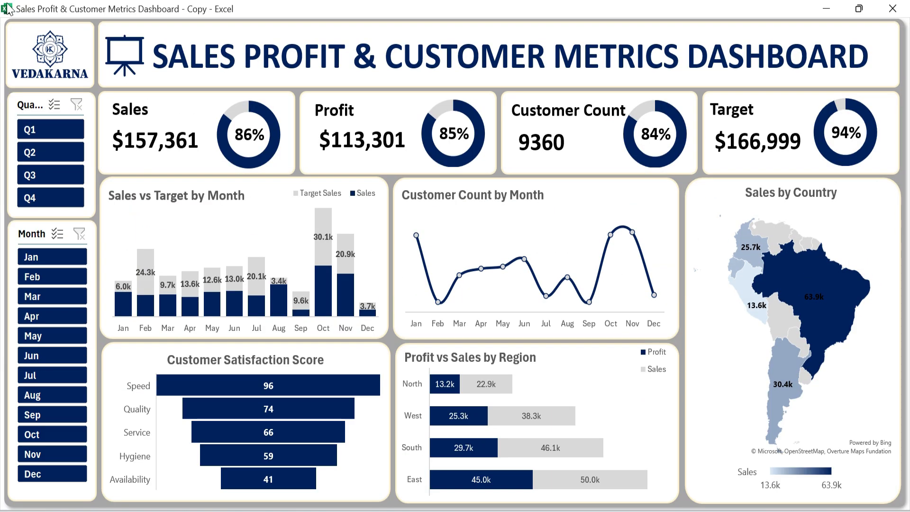
left_click(141, 71)
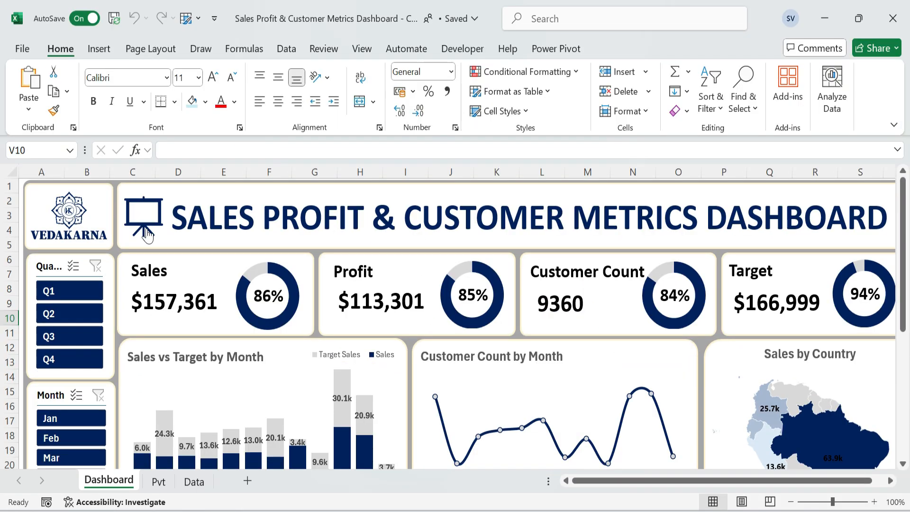
left_click(145, 228)
Test the Quarter slicer by filtering the dashboard by Q1, Q2 and Q3 in turn, and clear the filter.
left_click(48, 129)
left_click(61, 158)
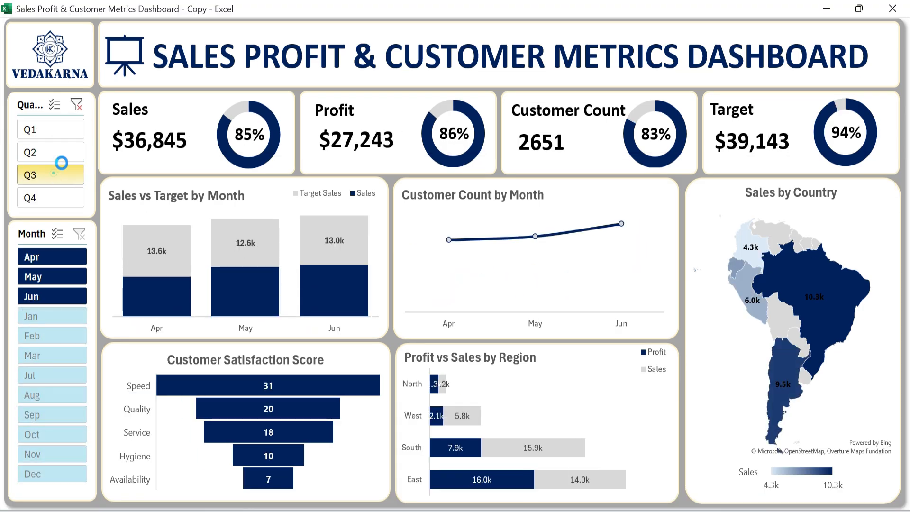
left_click(54, 174)
left_click(76, 104)
Set both the Quarter and Month slicers to hide items with no data.
right_click(30, 95)
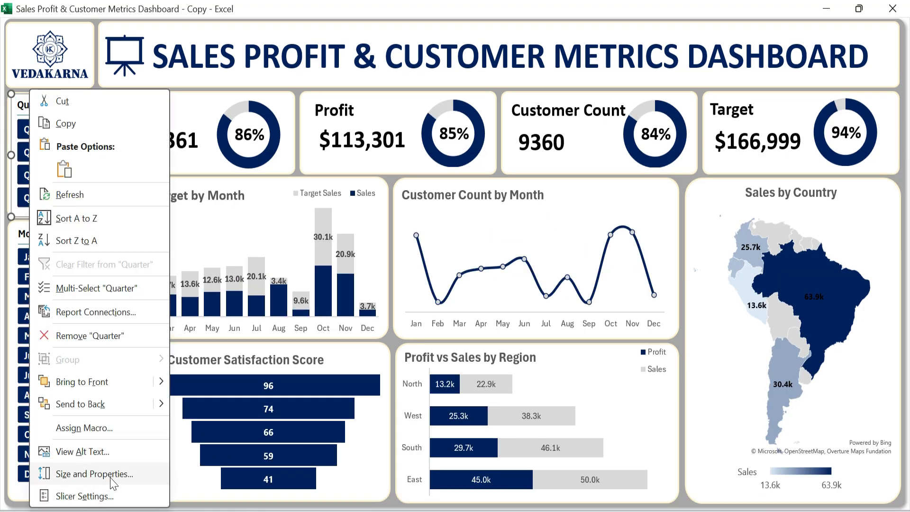
left_click(110, 495)
left_click(169, 417)
left_click(247, 495)
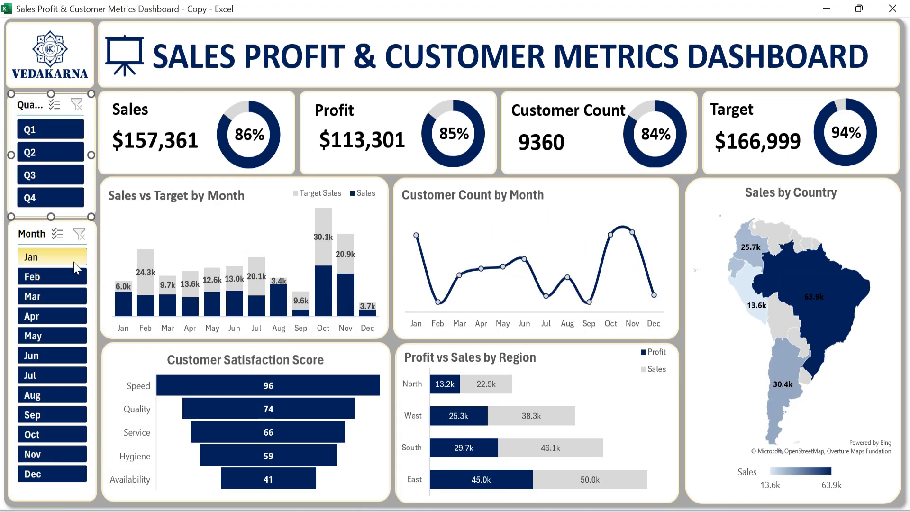
right_click(47, 236)
left_click(71, 494)
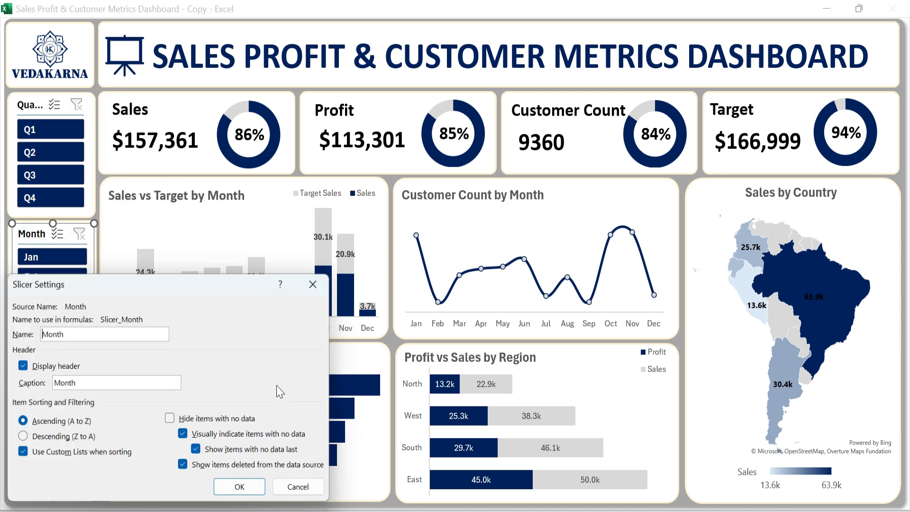
left_click(169, 417)
left_click(239, 487)
Test filtering the dashboard by each quarter from Q1 to Q4 and by Jan, clearing the Quarter and Month filters.
left_click(47, 129)
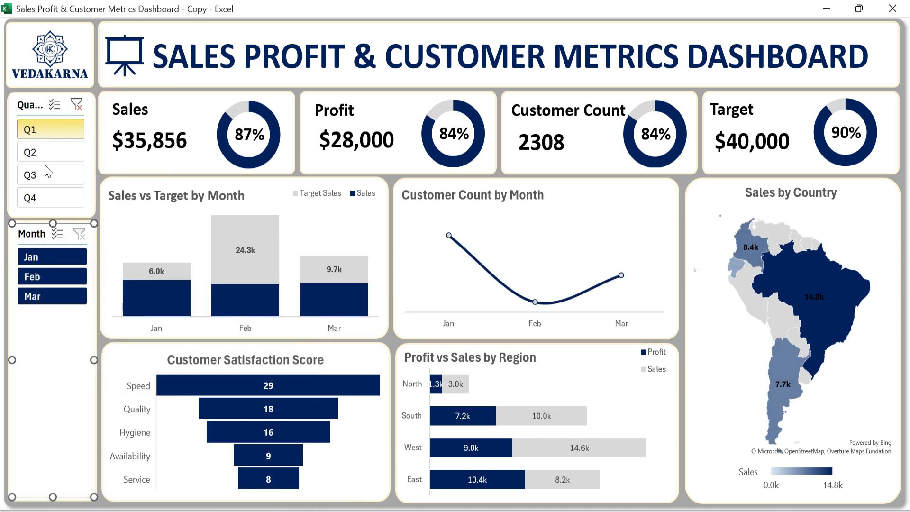
left_click(48, 152)
left_click(47, 174)
left_click(76, 105)
left_click(54, 199)
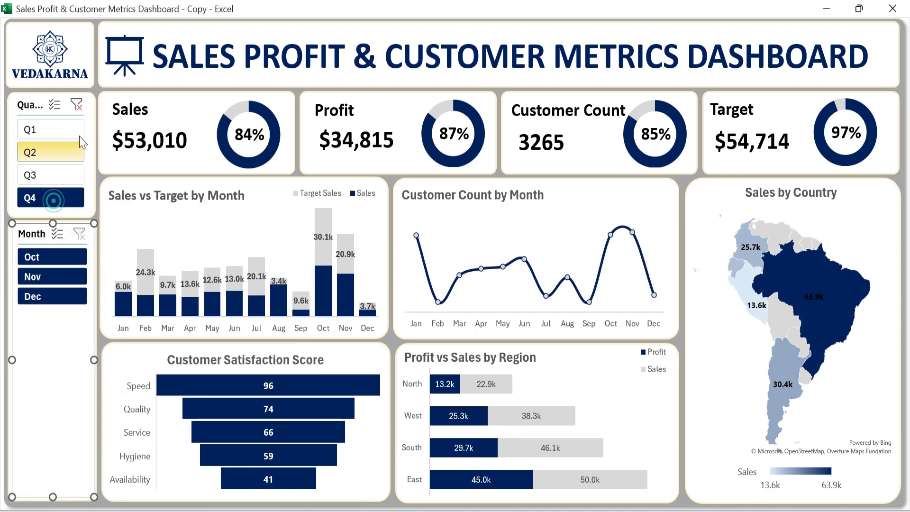
left_click(76, 105)
left_click(52, 256)
left_click(83, 233)
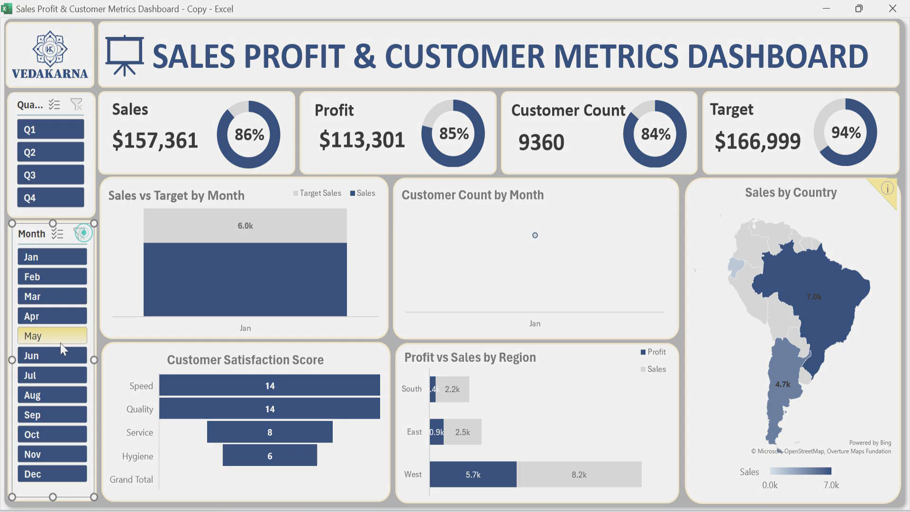
left_click(61, 341)
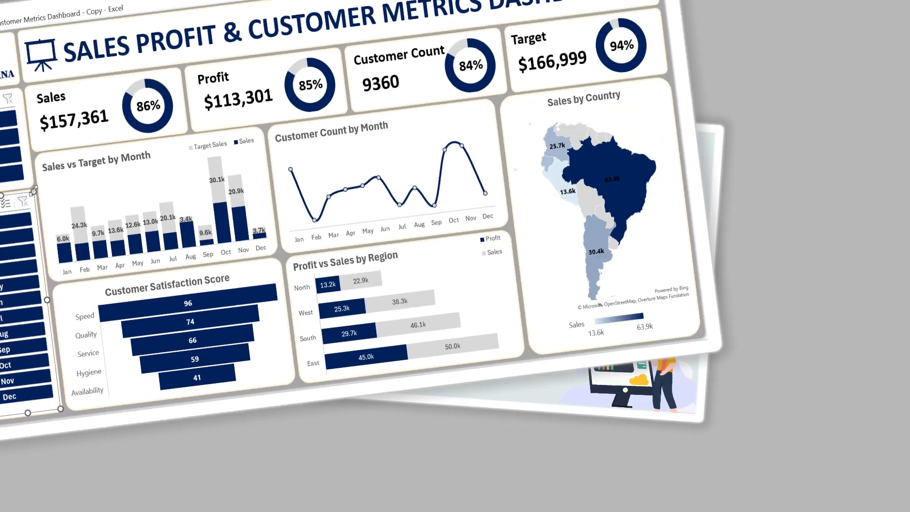